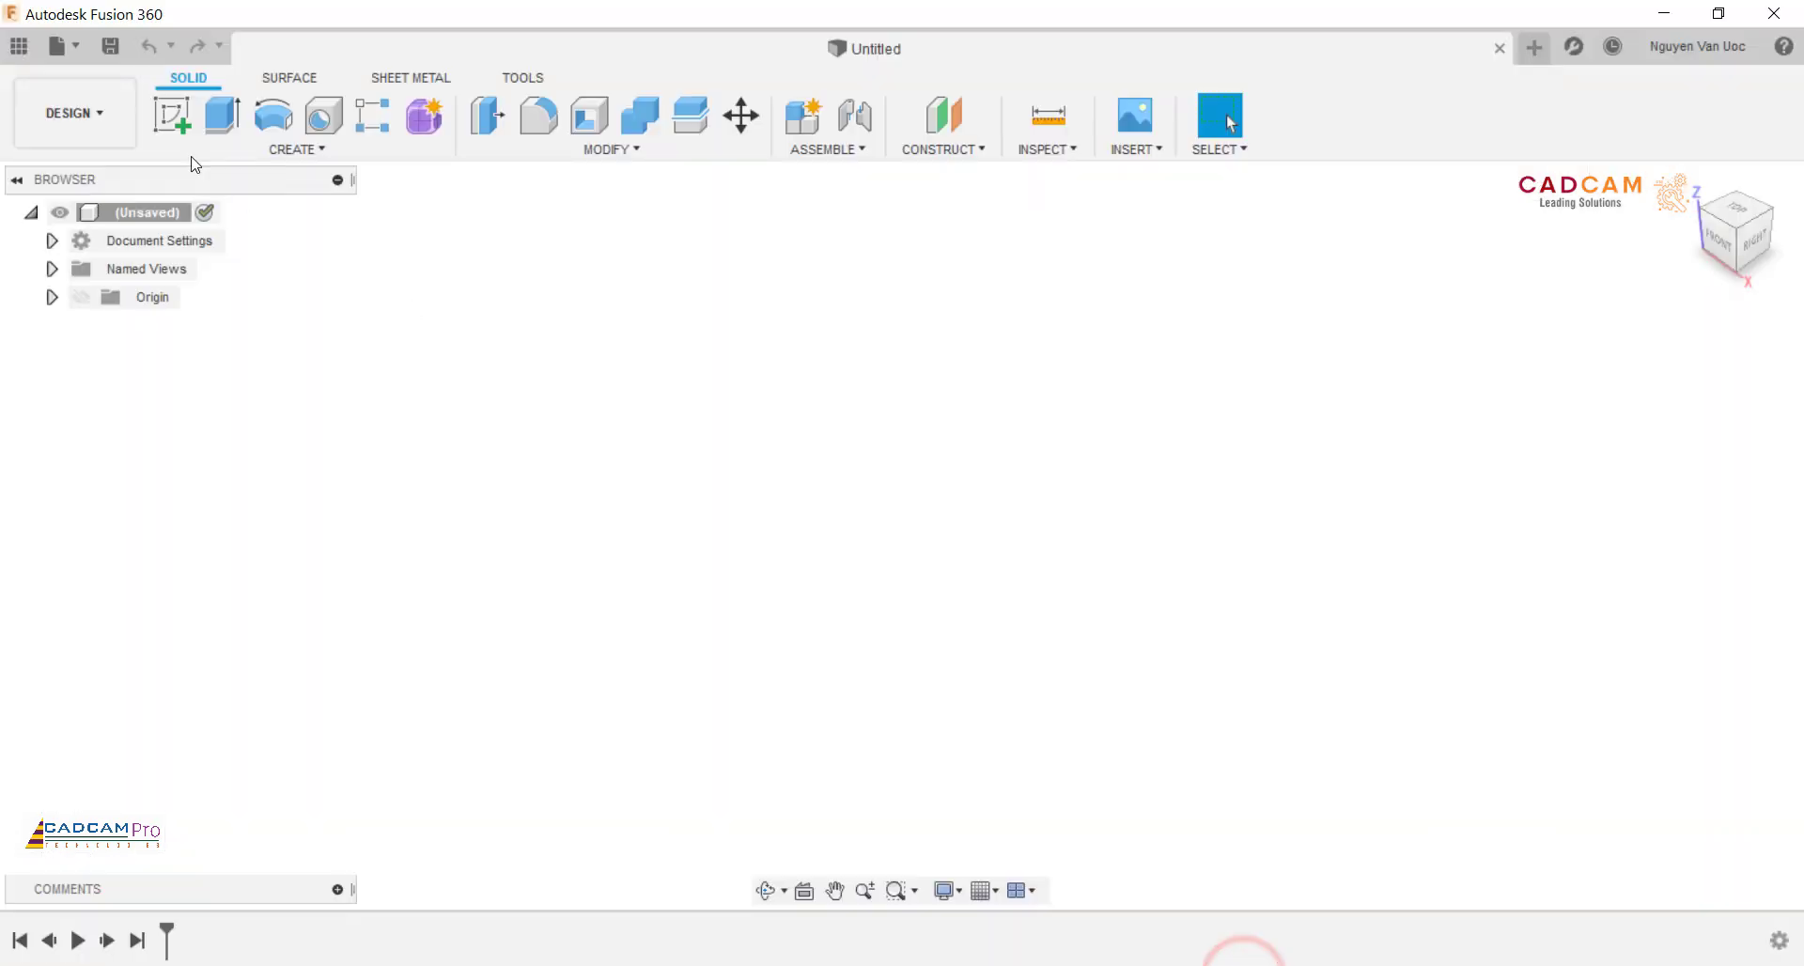
Step: Start a sketch on the horizontal XY plane and draw two concentric circles at the origin, the inner one about 22 mm in diameter
click(172, 116)
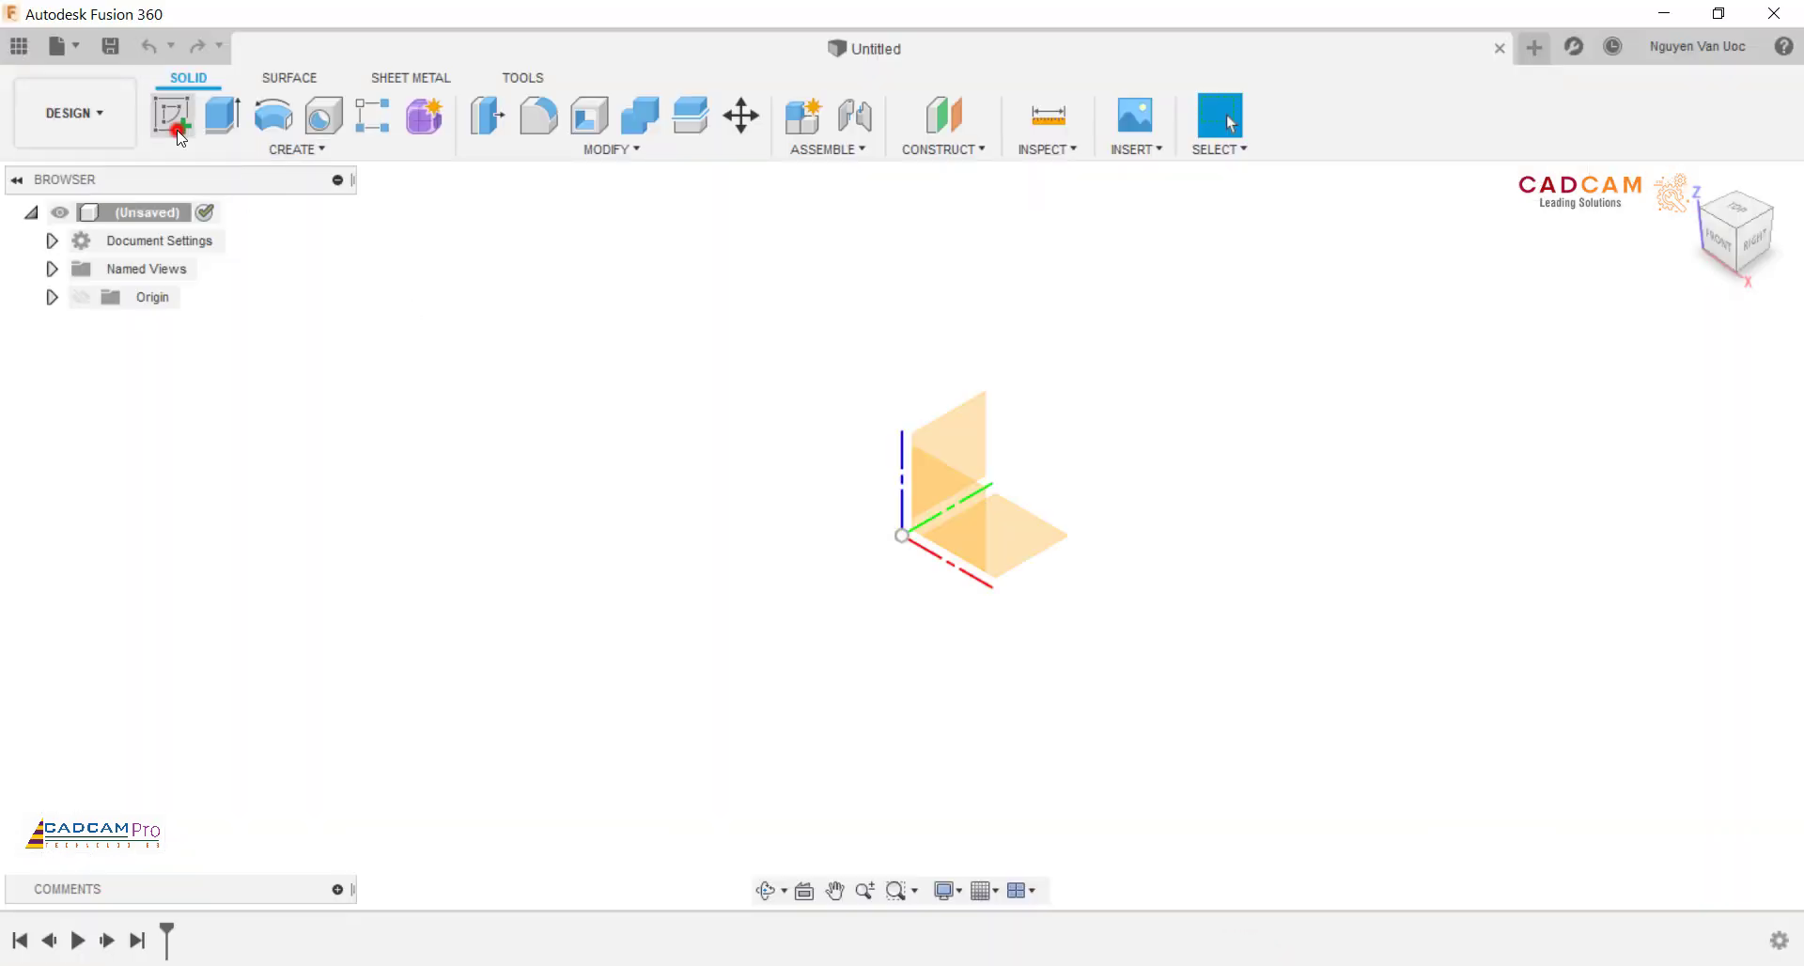
click(1013, 524)
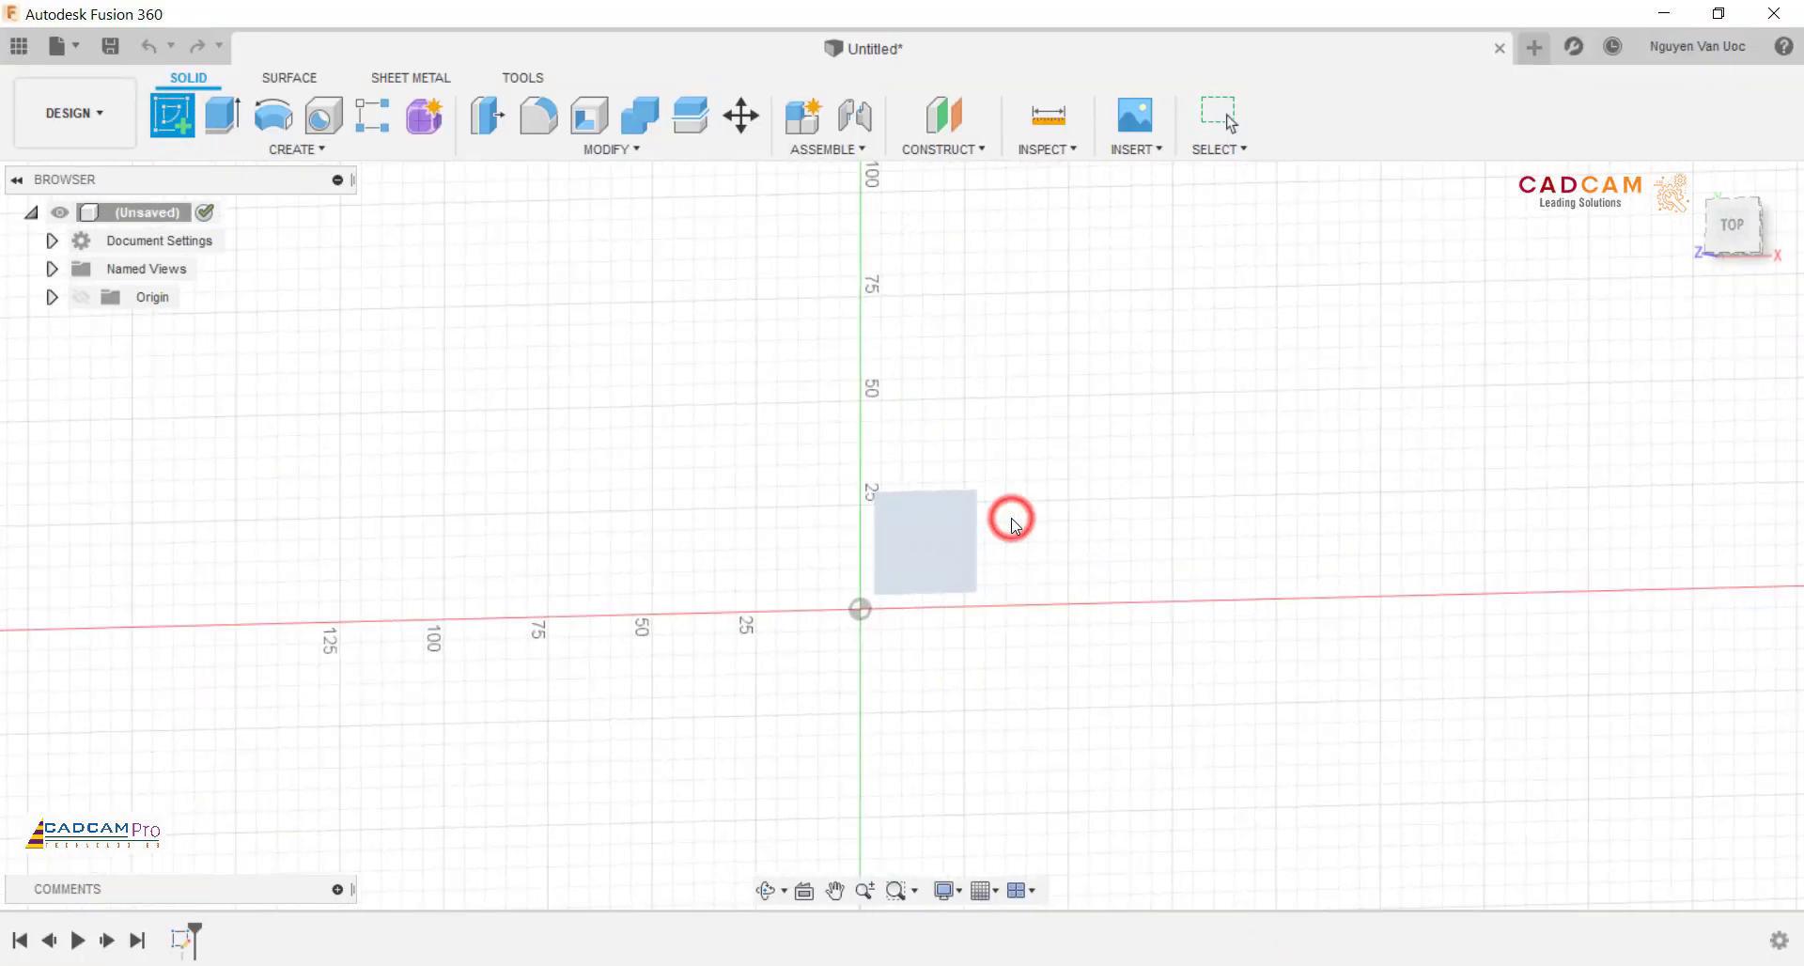
click(271, 116)
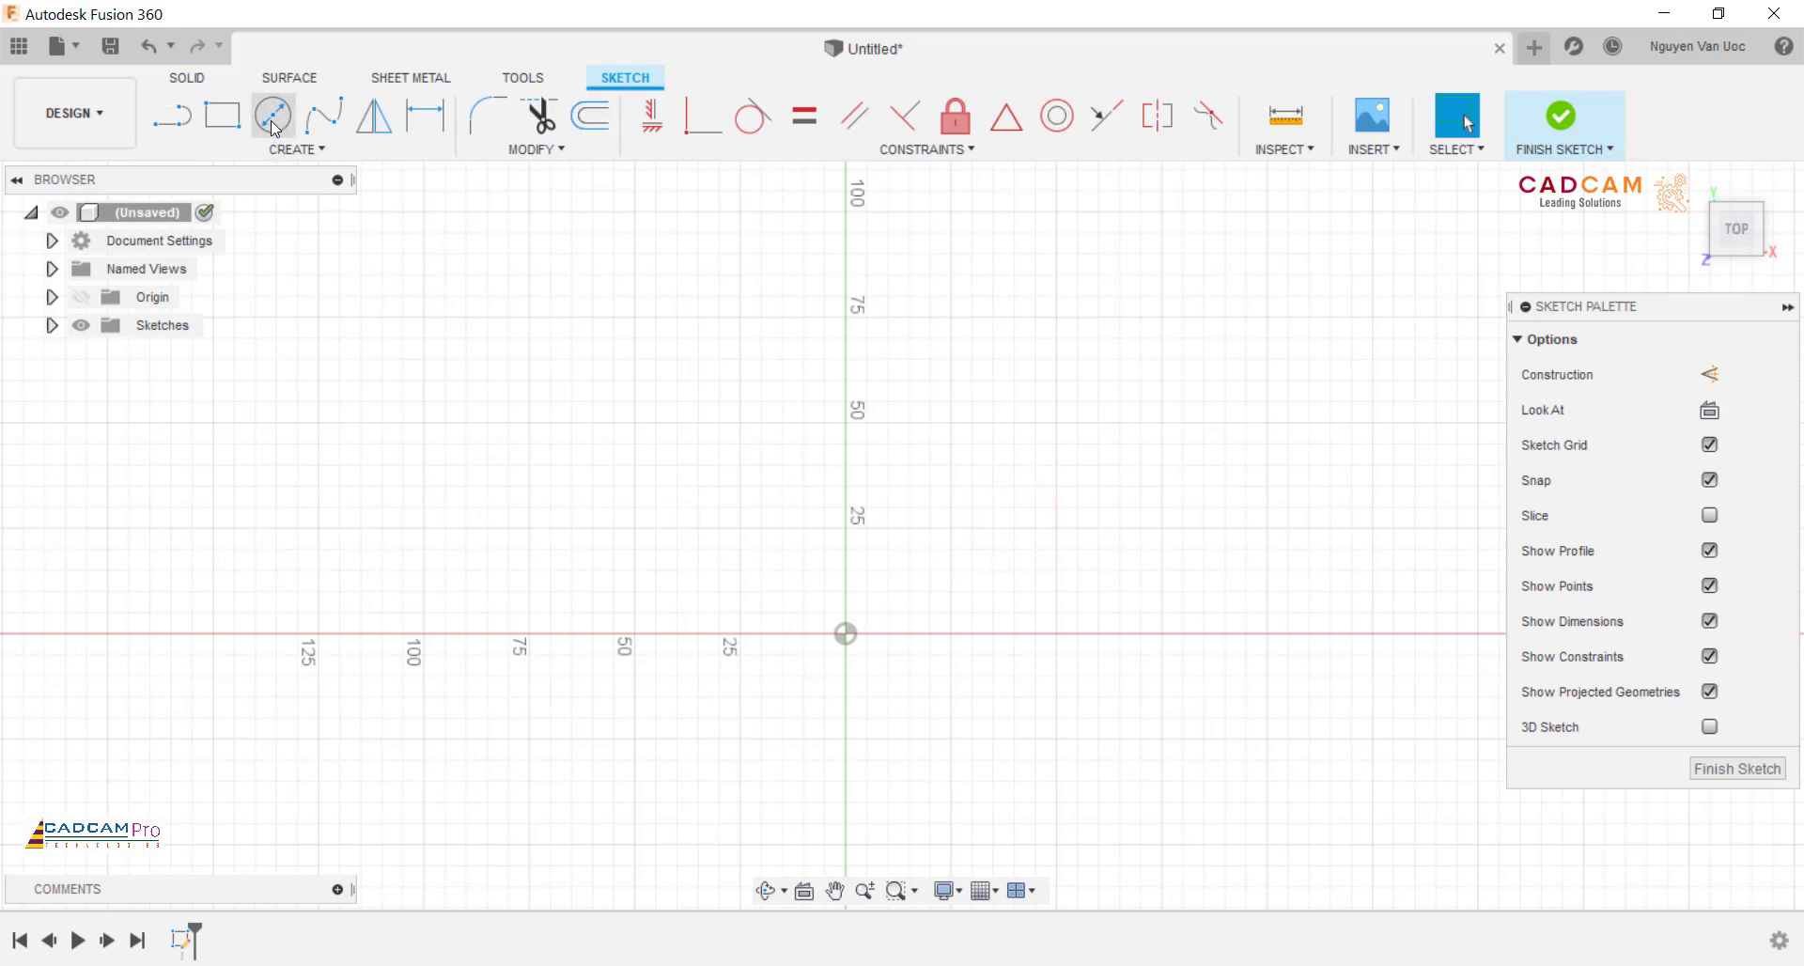
click(845, 632)
click(892, 655)
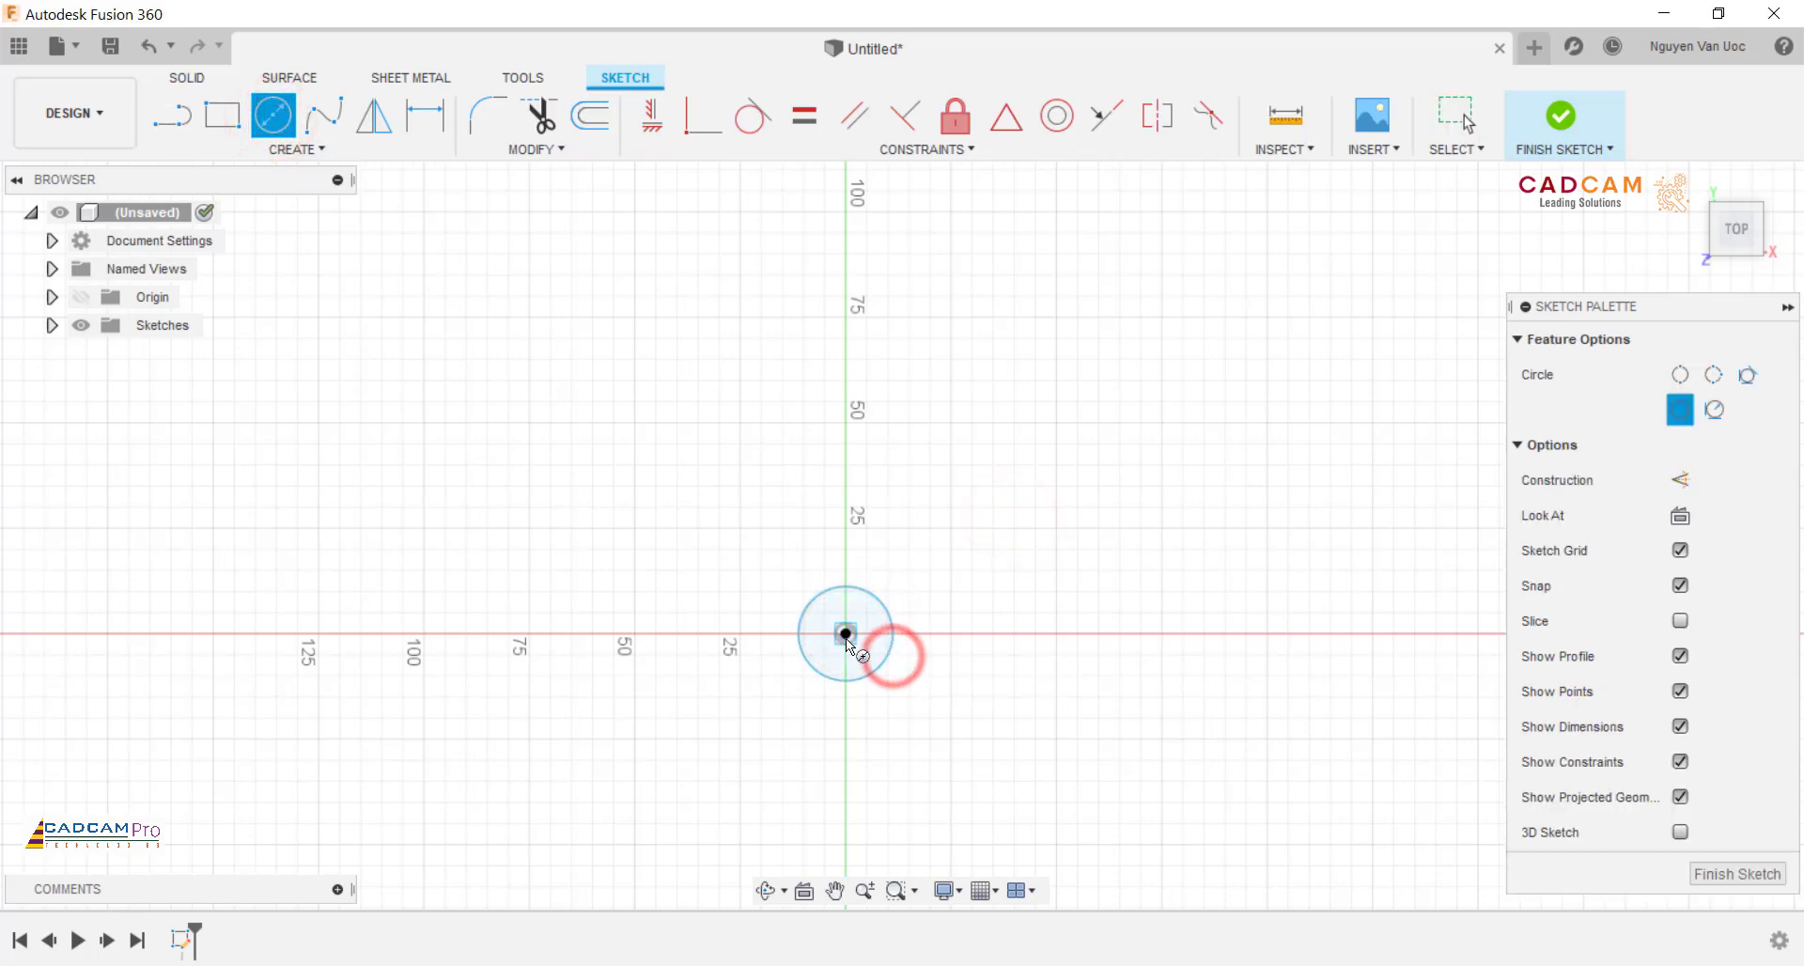
click(845, 632)
click(962, 716)
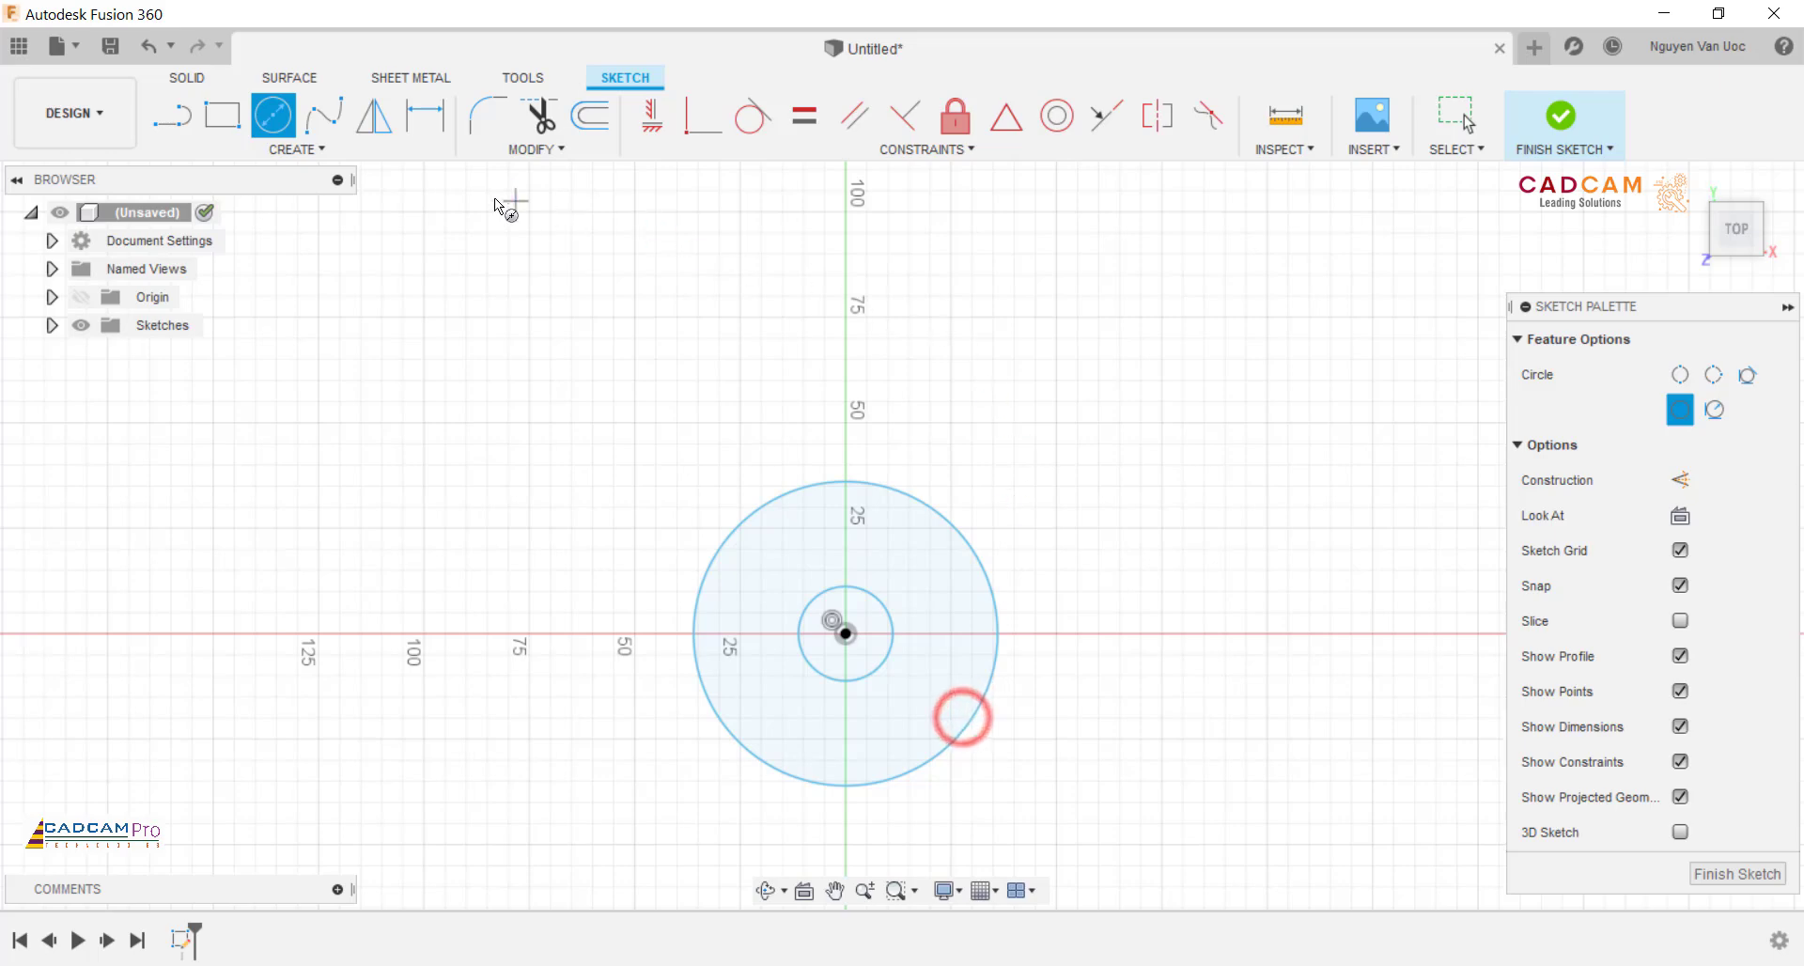
Step: Draw three small circles around the concentric pair: one to the right, one directly below on the vertical axis, and one to the left
scroll(888, 449, down, 3)
scroll(1031, 612, up, 2)
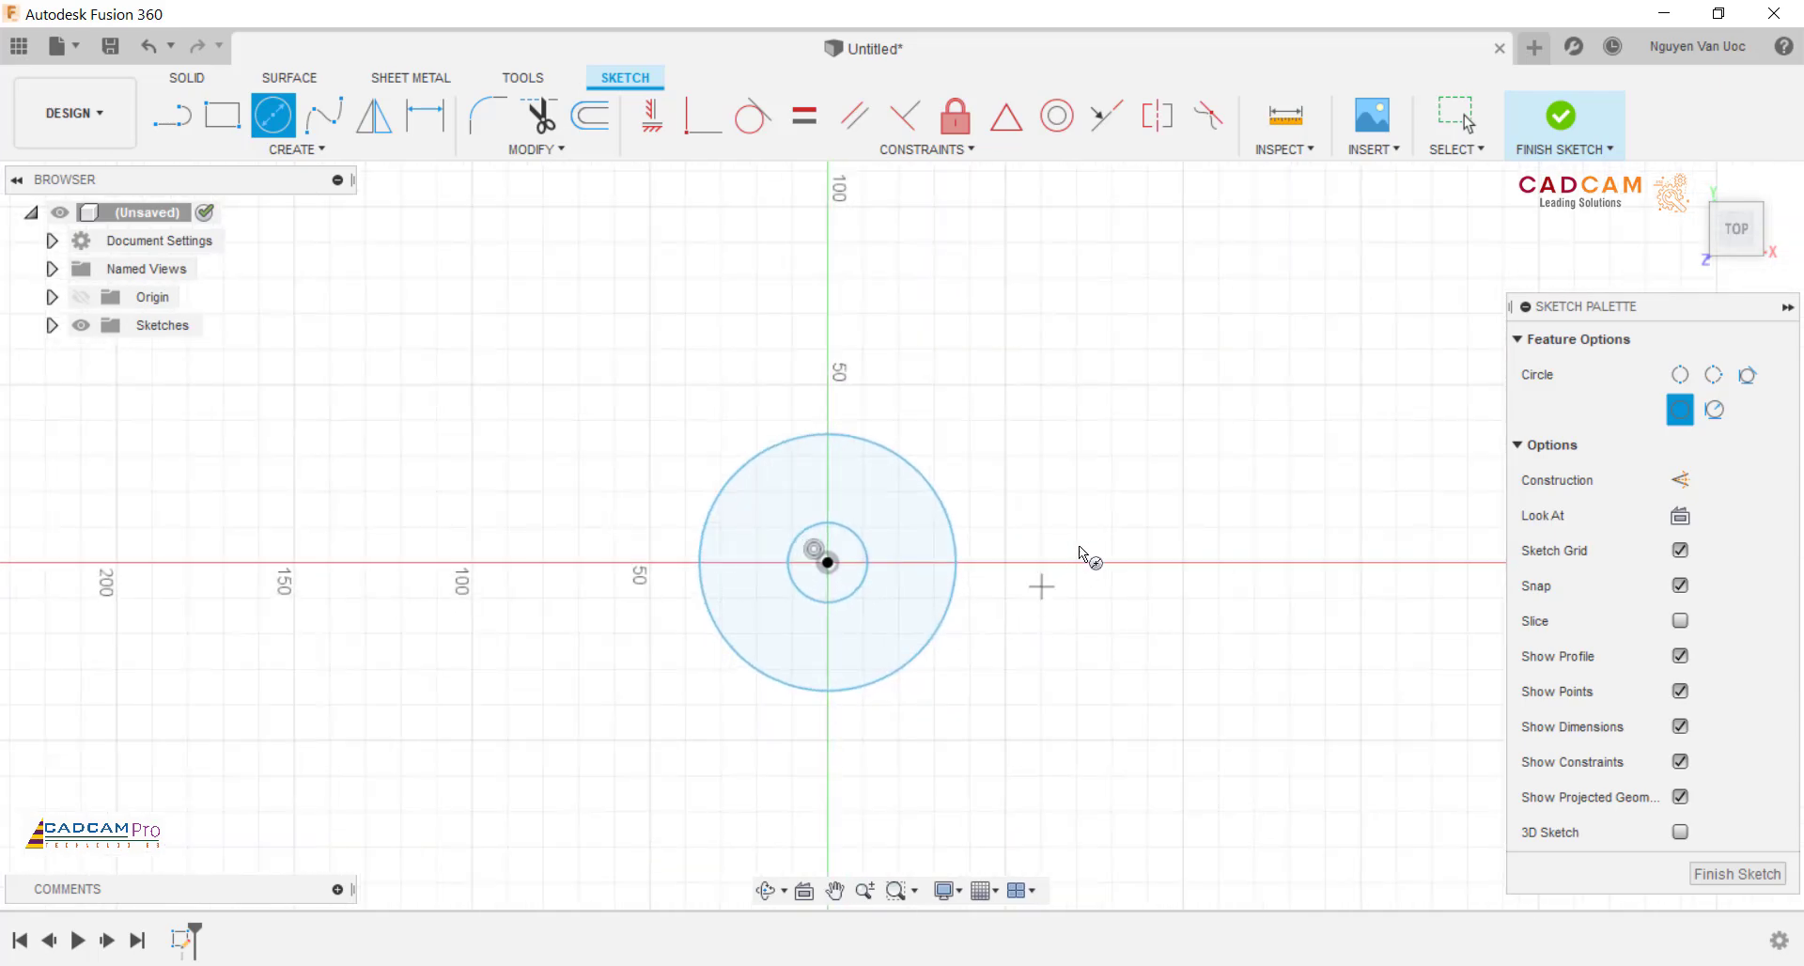
click(1106, 504)
click(1128, 521)
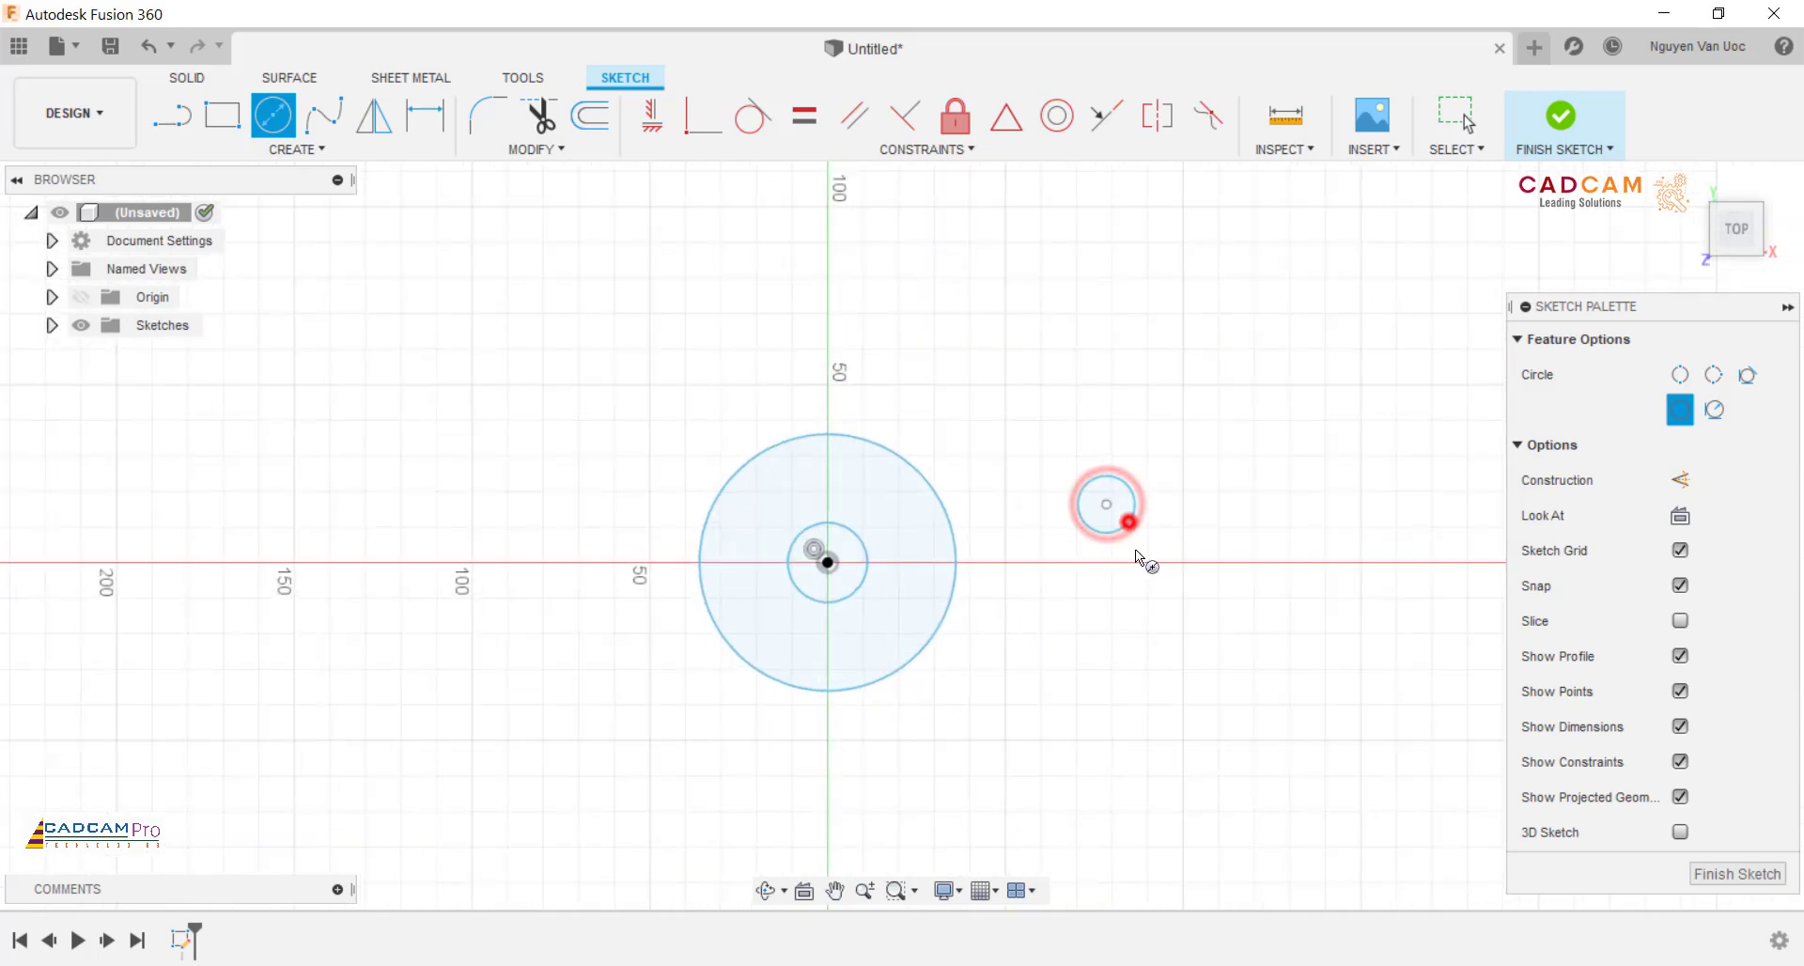
click(826, 795)
click(857, 825)
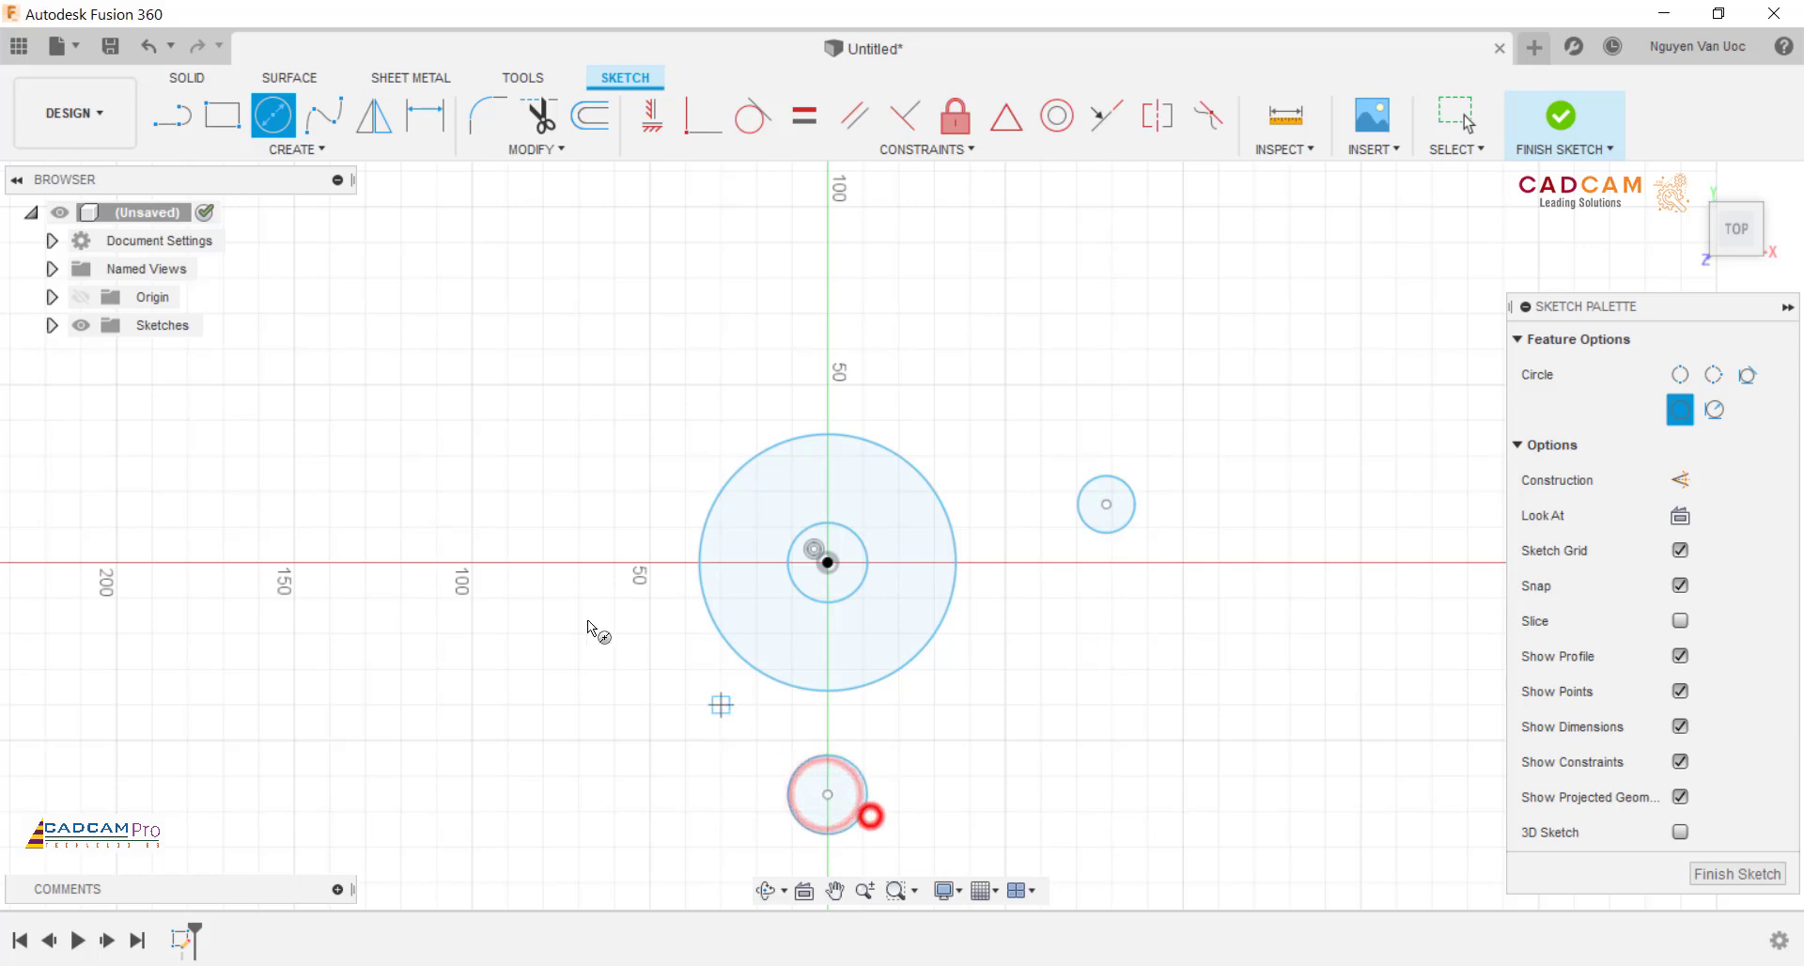
click(513, 505)
click(545, 505)
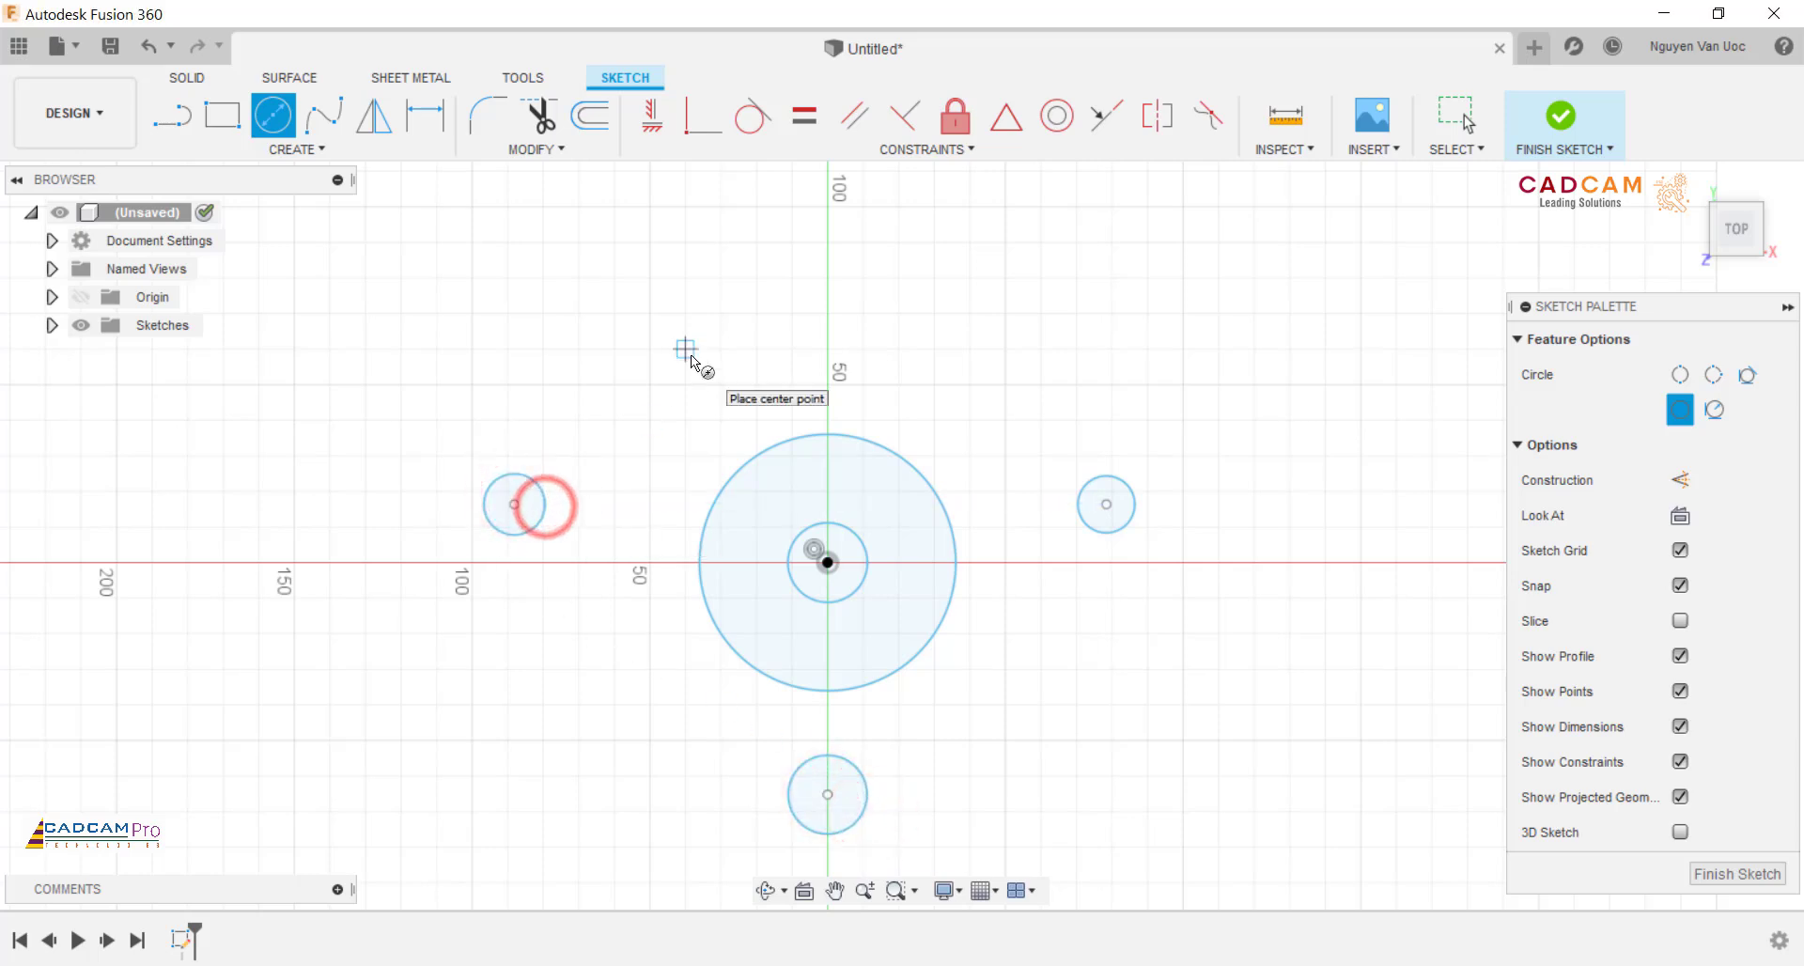
key(Escape)
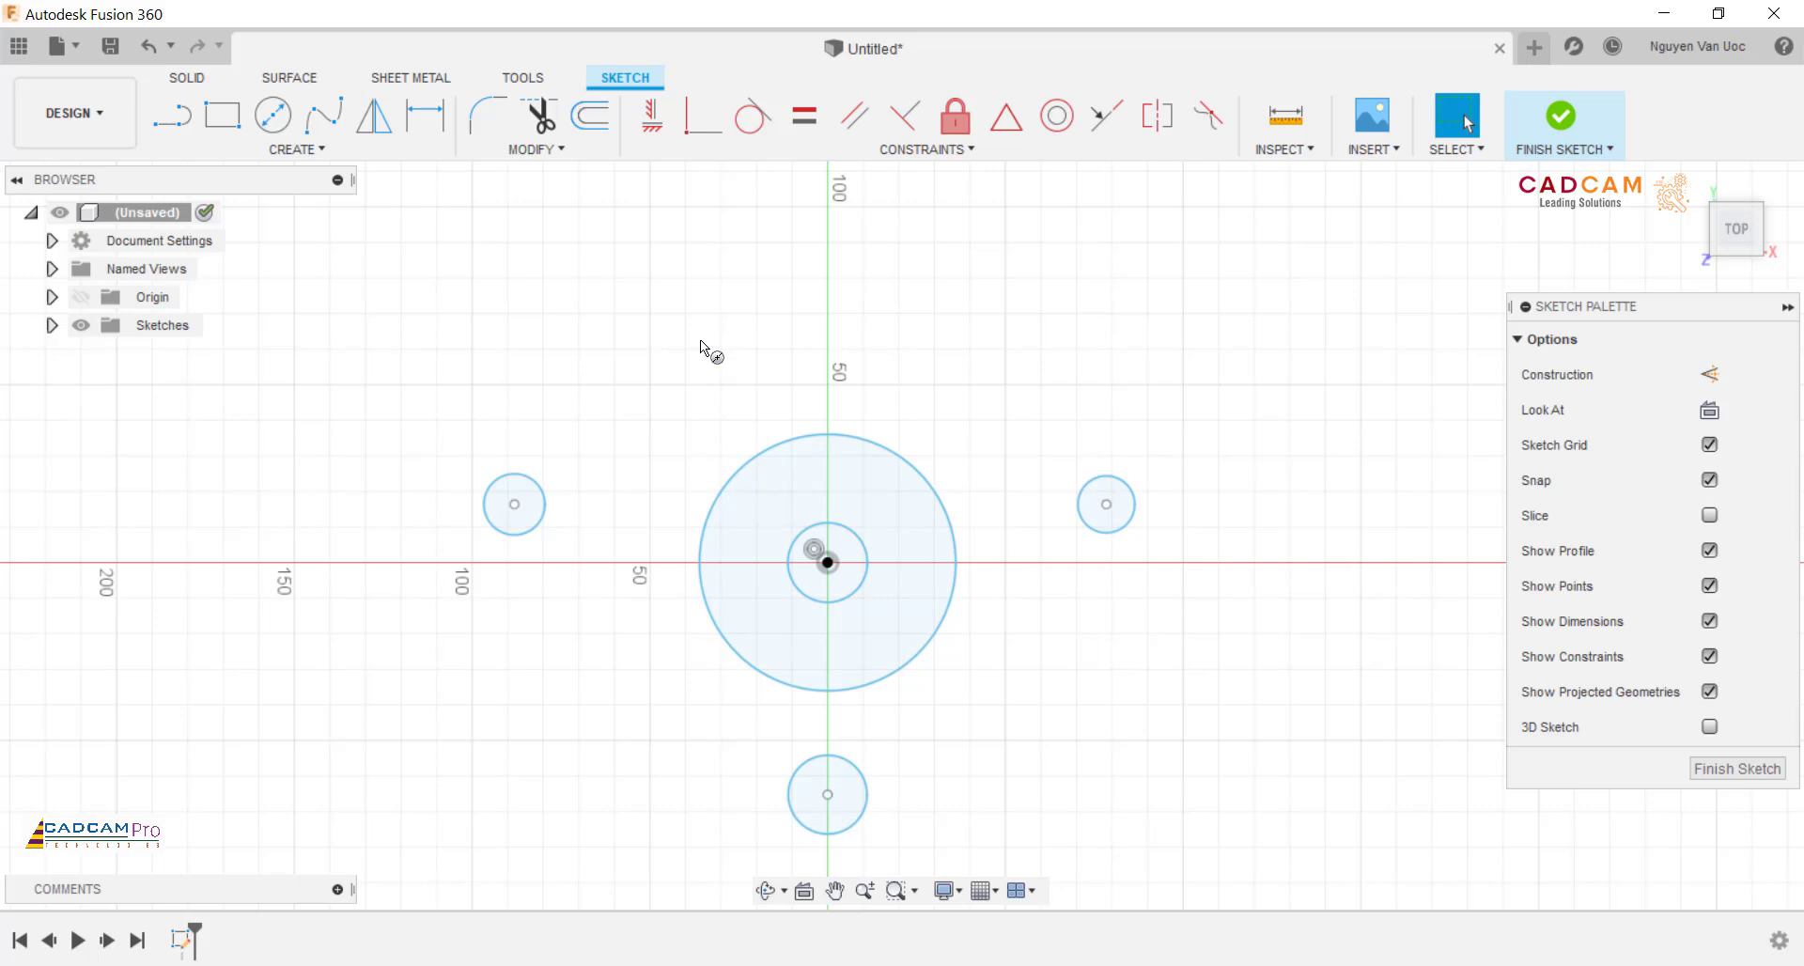
Step: Dimension the inner concentric circle with a diameter of 40 mm
click(425, 115)
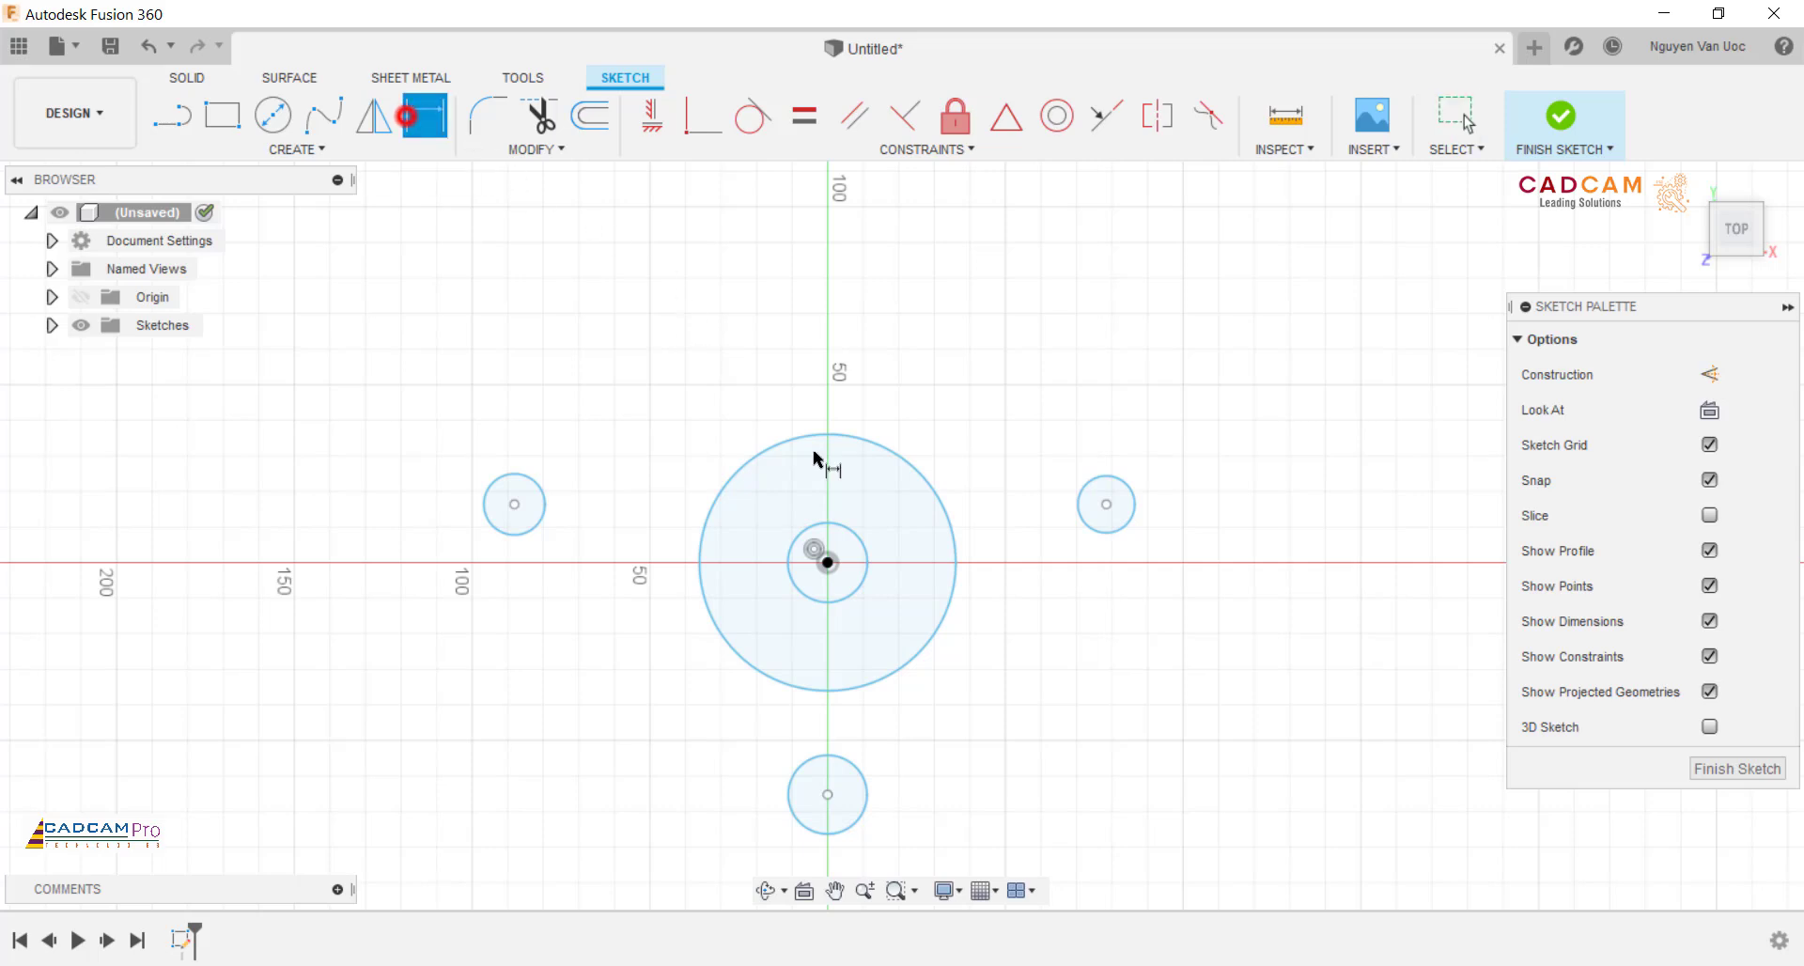
click(858, 593)
click(1041, 718)
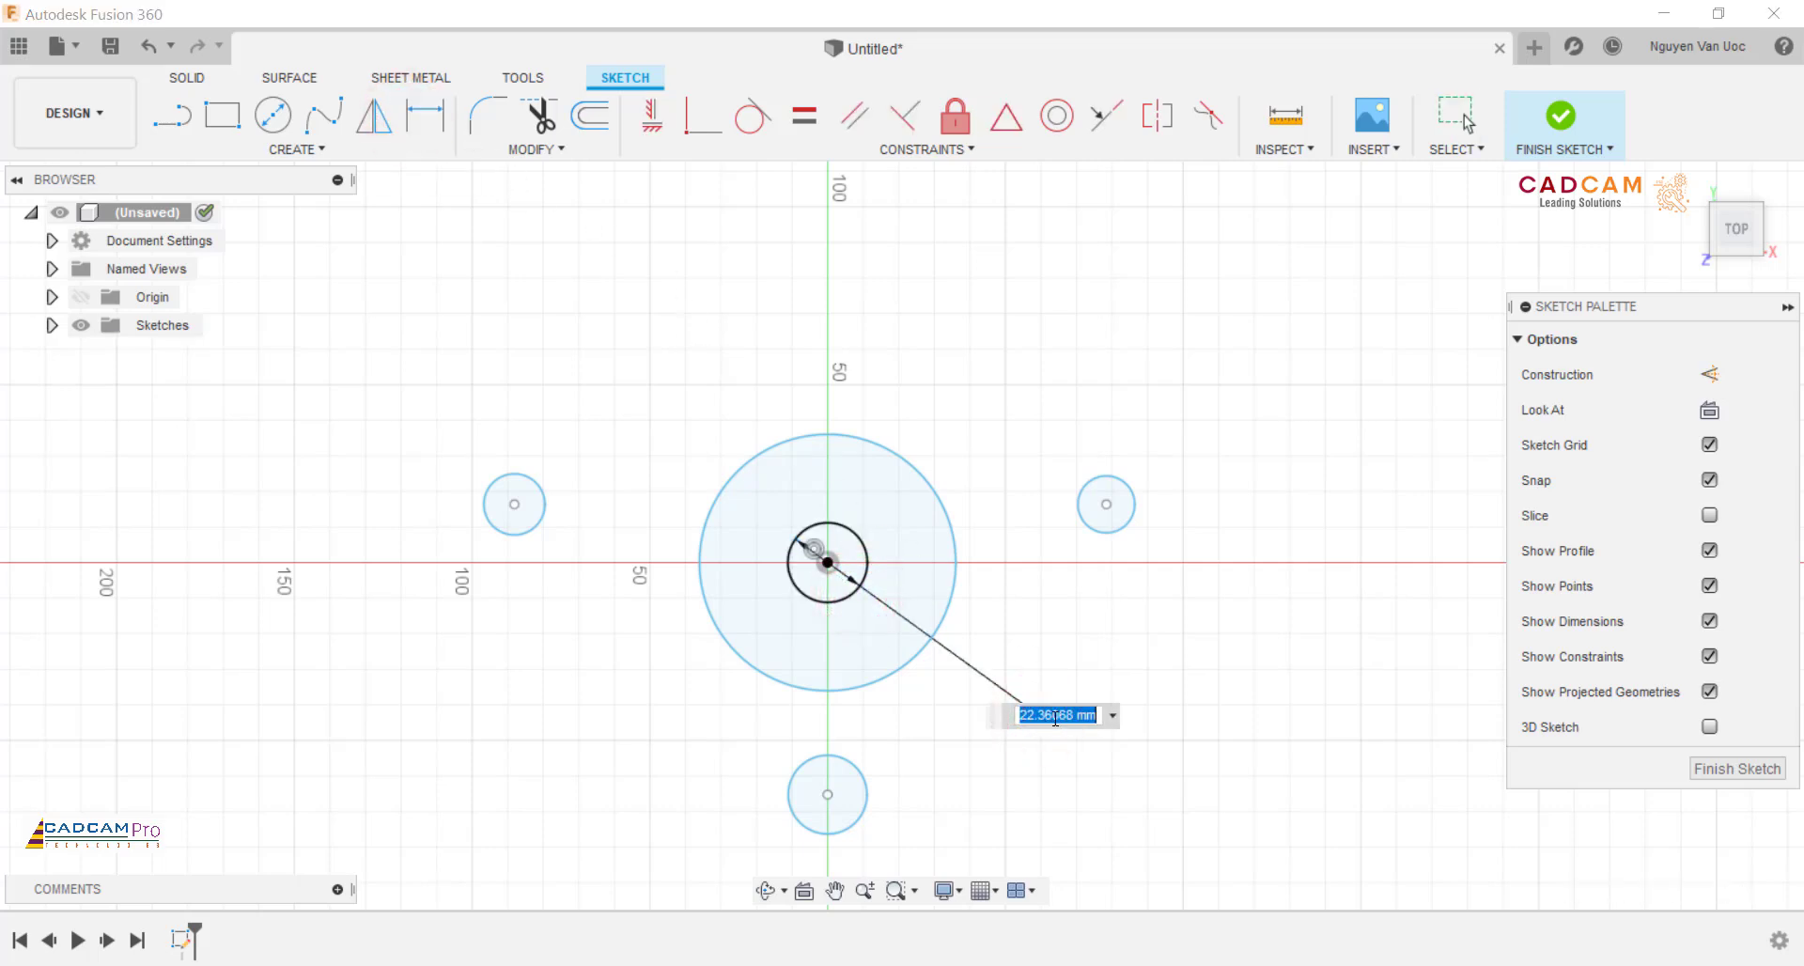
text(40)
key(Return)
Step: Dimension the outer concentric circle with a diameter of 70 mm
scroll(808, 617, down, 5)
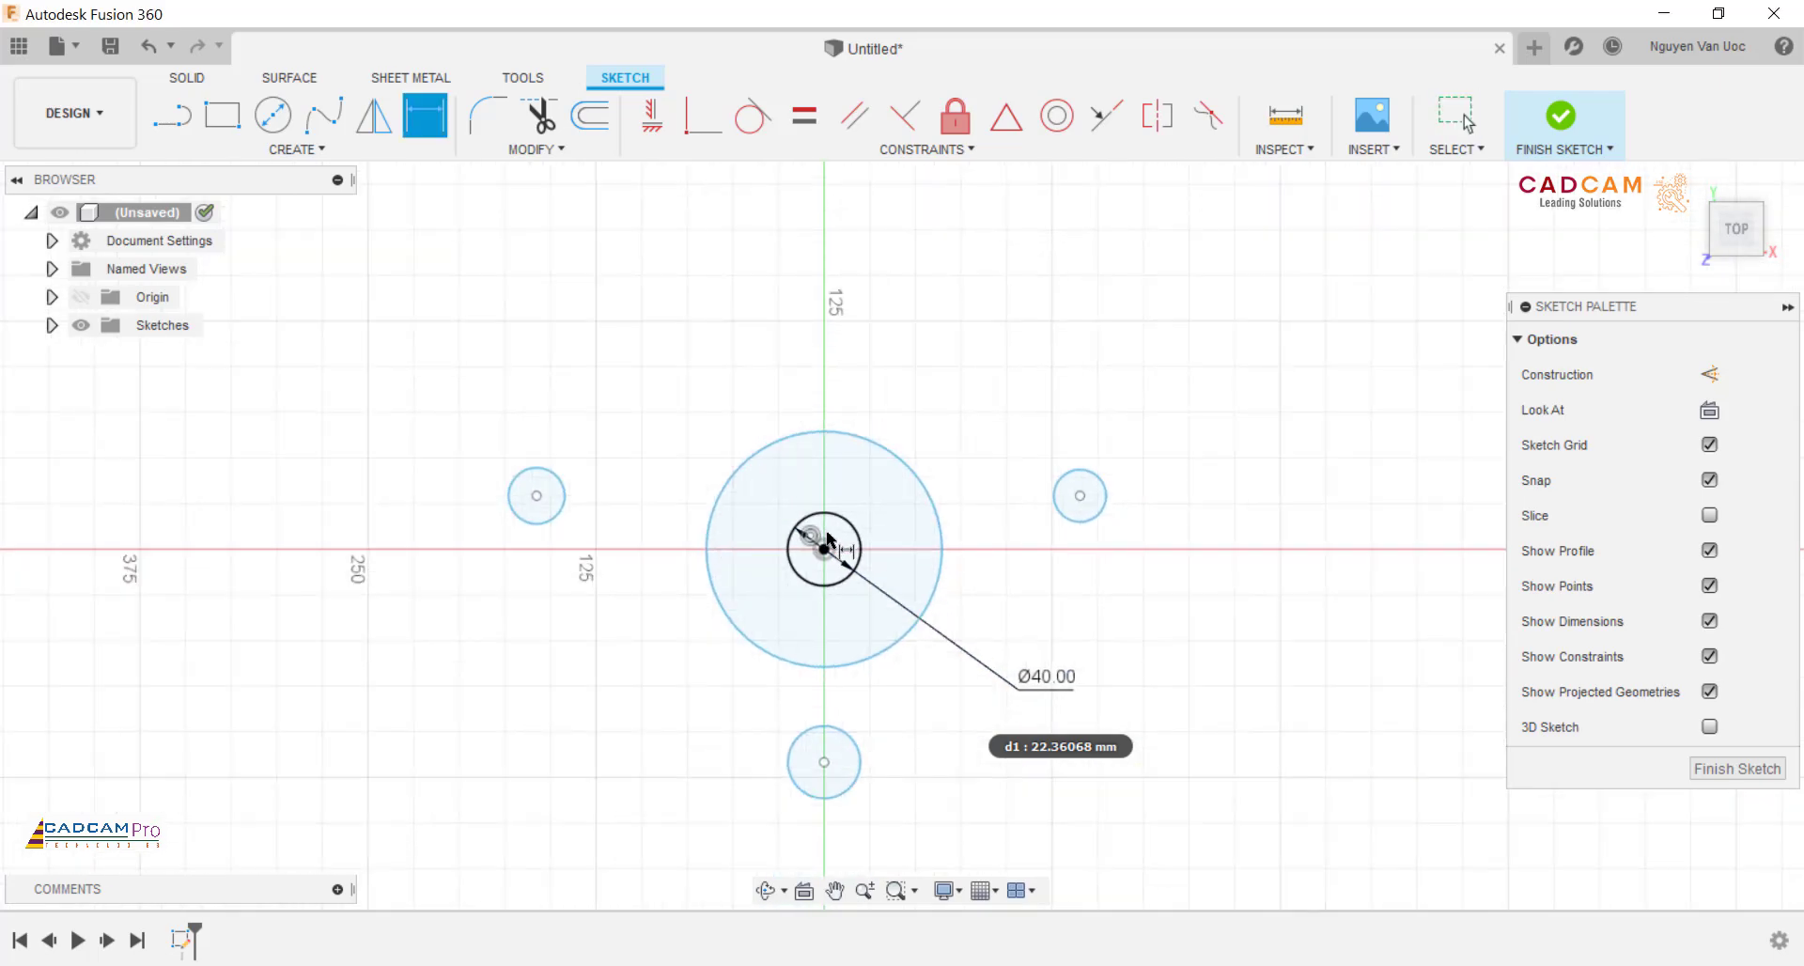
click(790, 617)
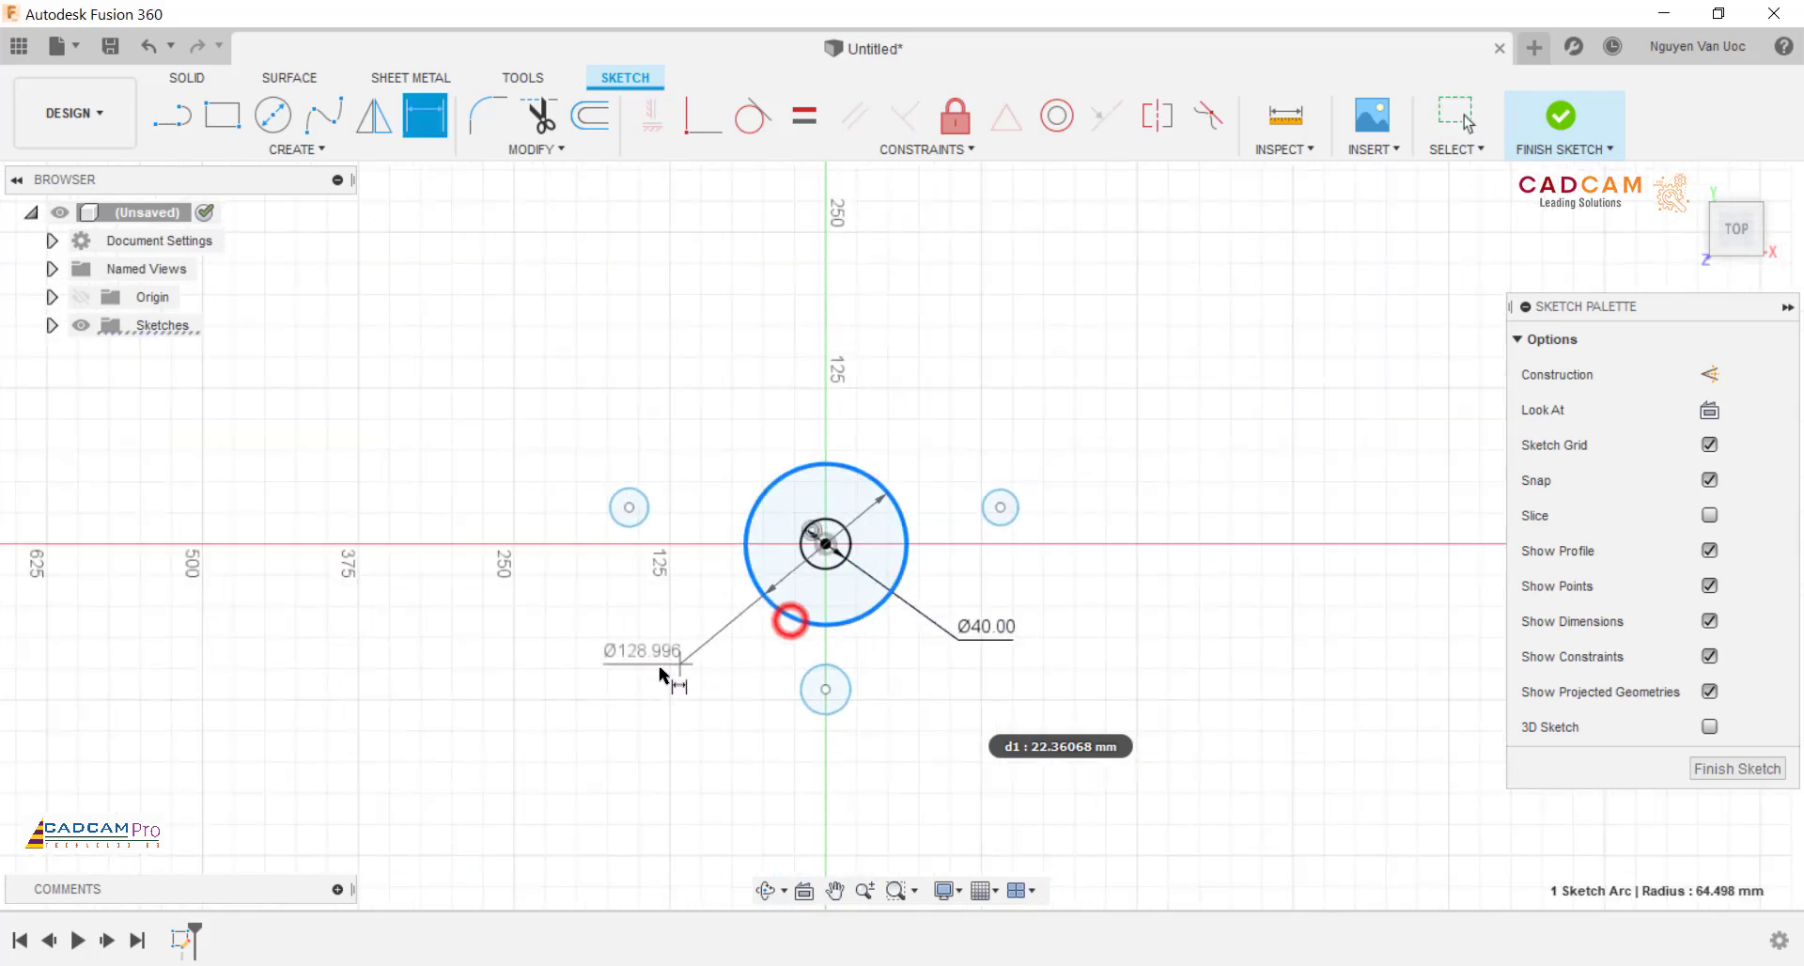
click(609, 706)
text(70)
key(Return)
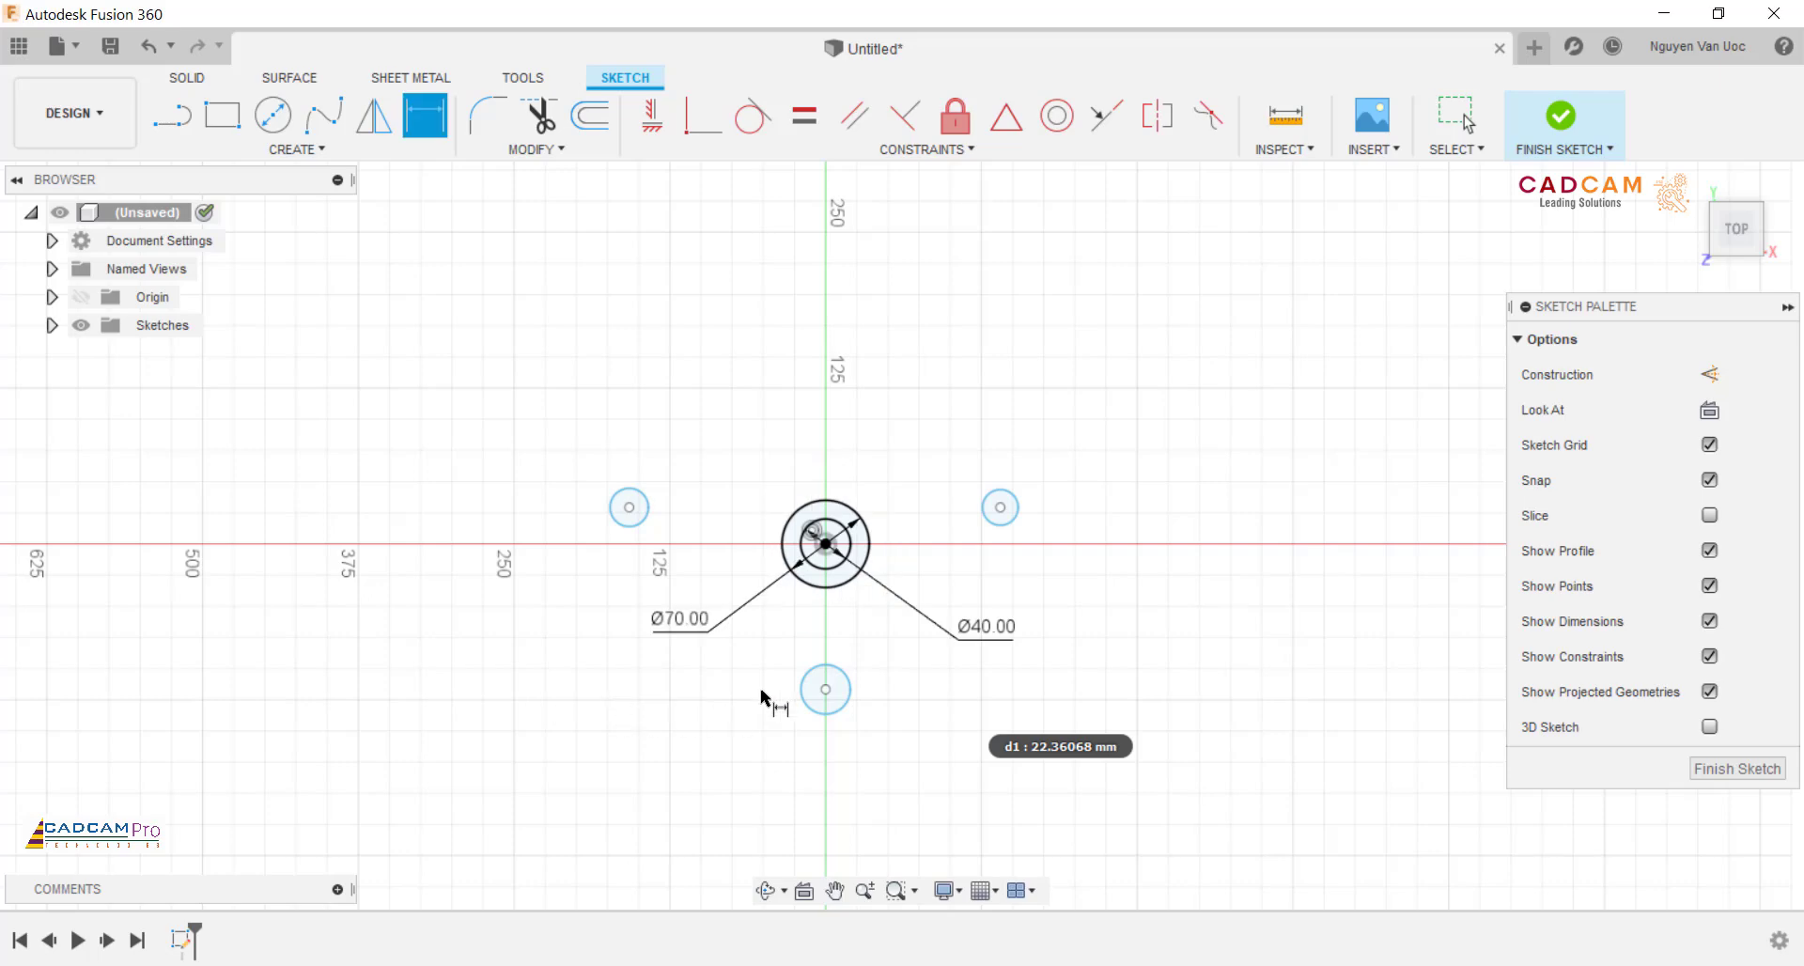
Step: Dimension the small circle on the right with a diameter of 20 mm
scroll(785, 644, up, 3)
scroll(793, 613, up, 1)
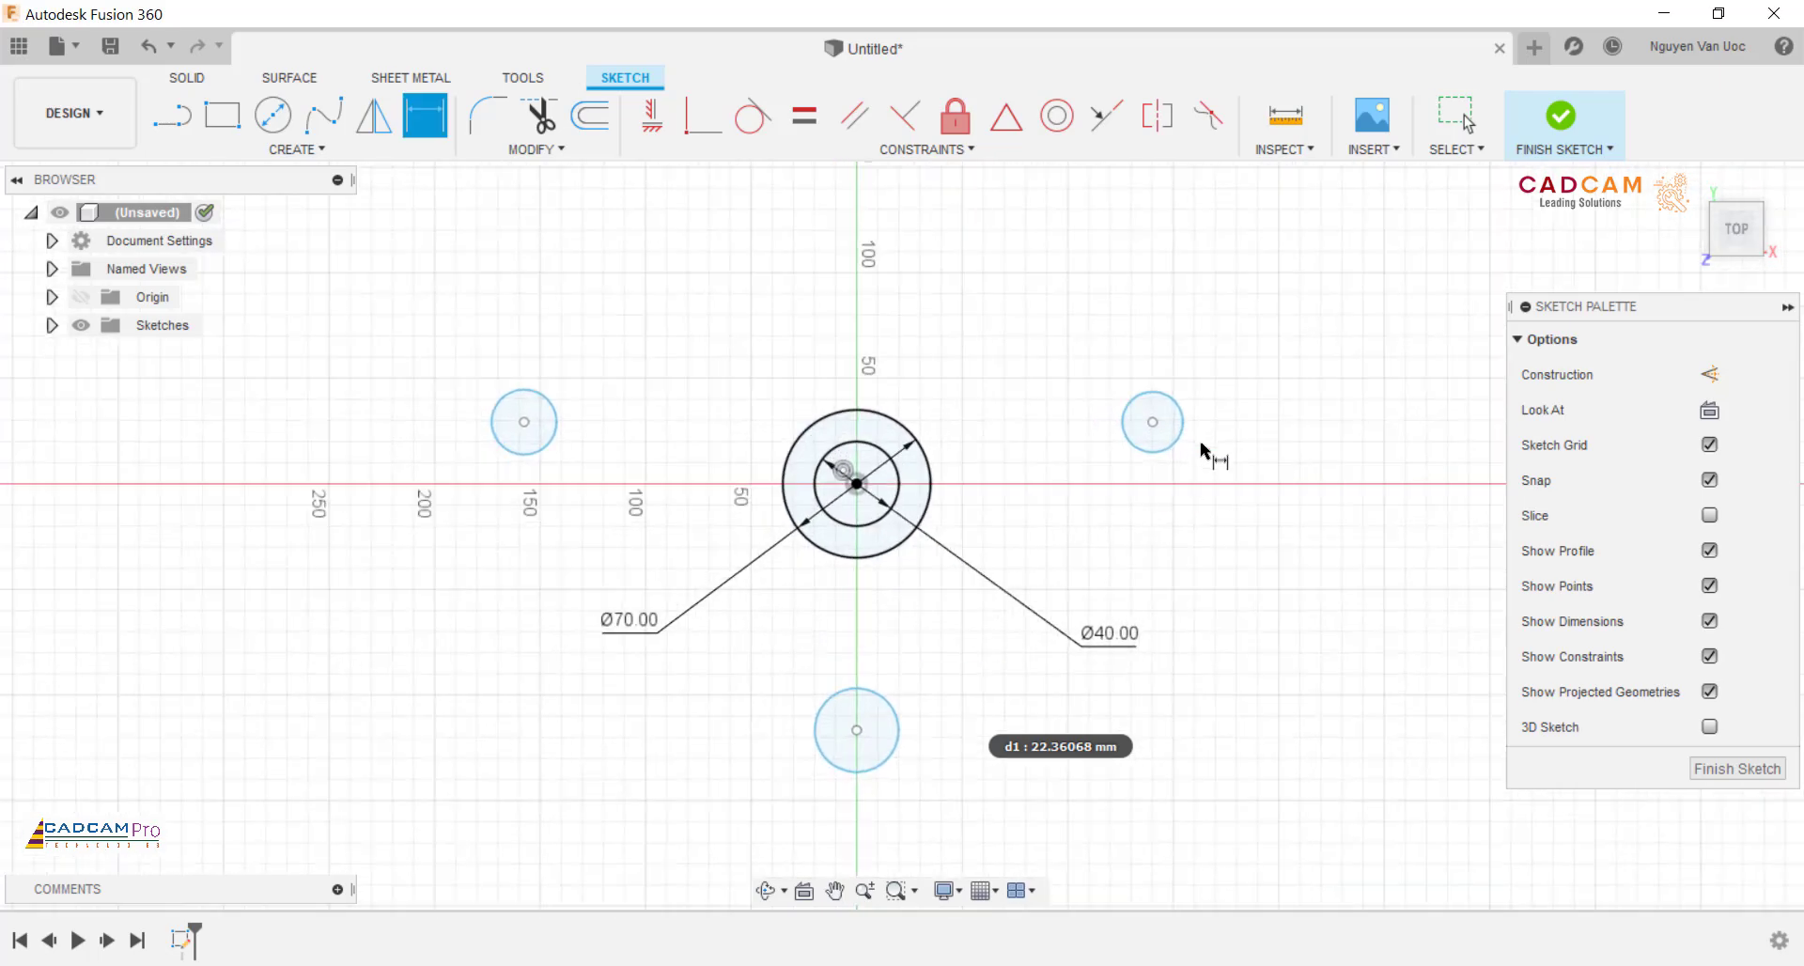
click(1183, 434)
click(1287, 303)
text(2)
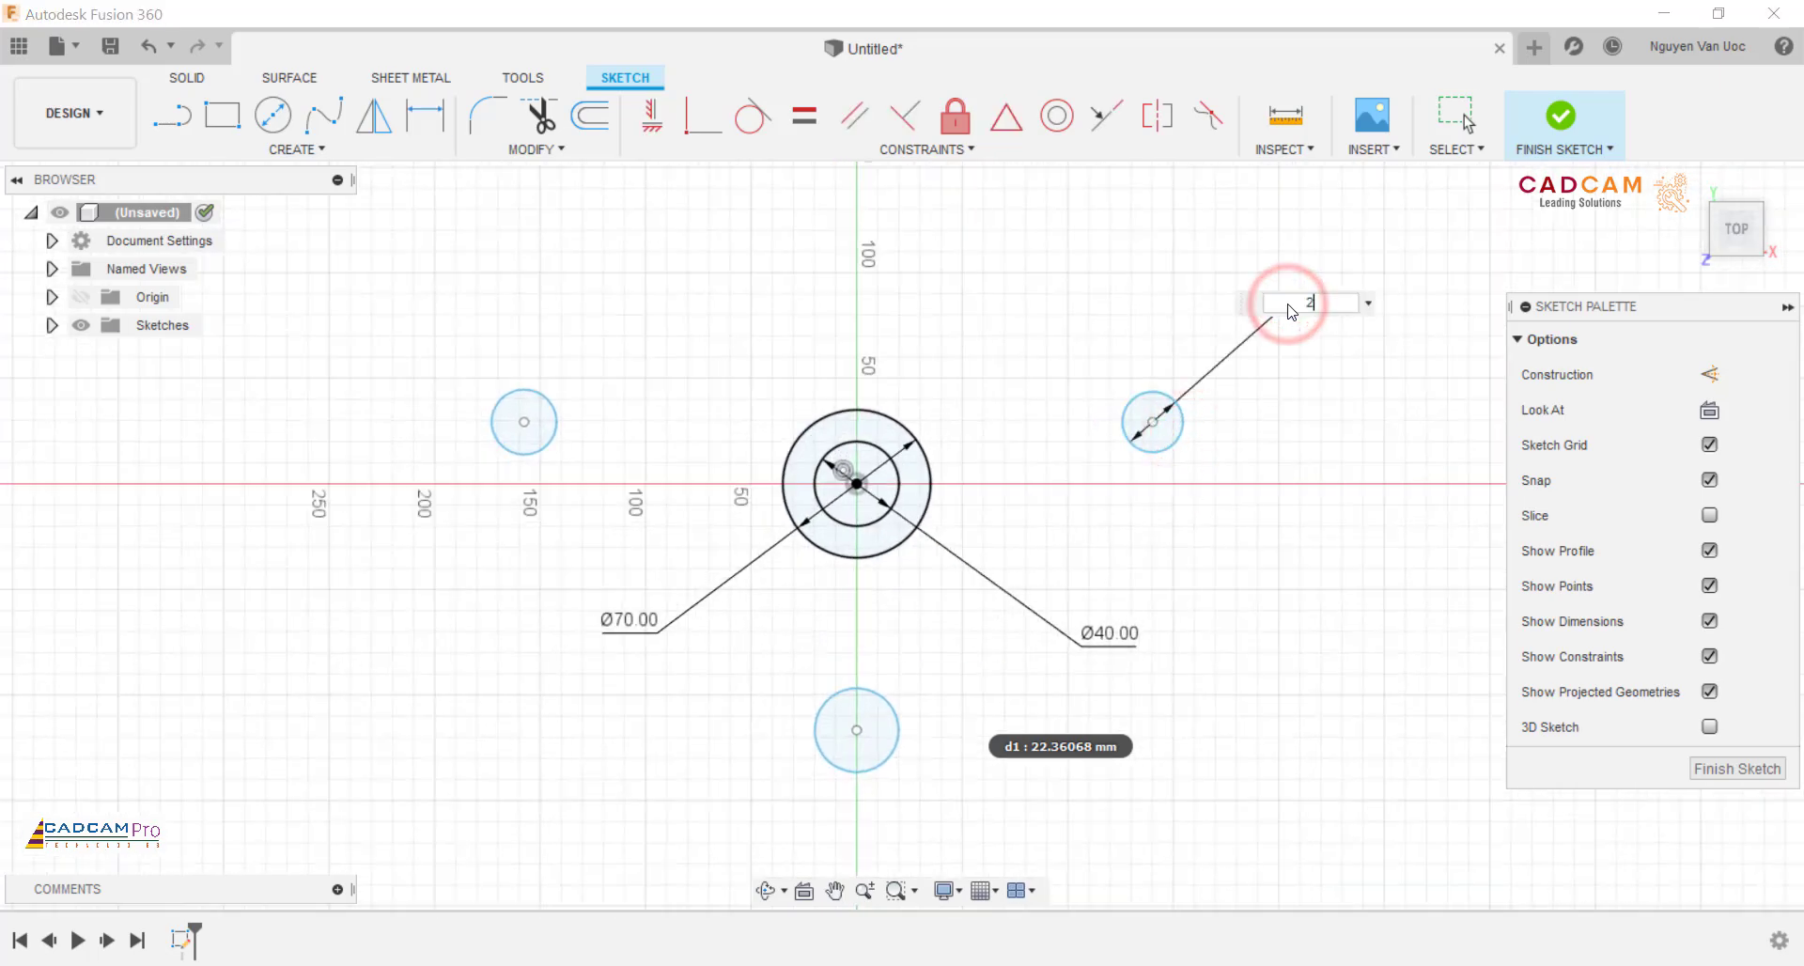
key(Return)
double_click(1200, 404)
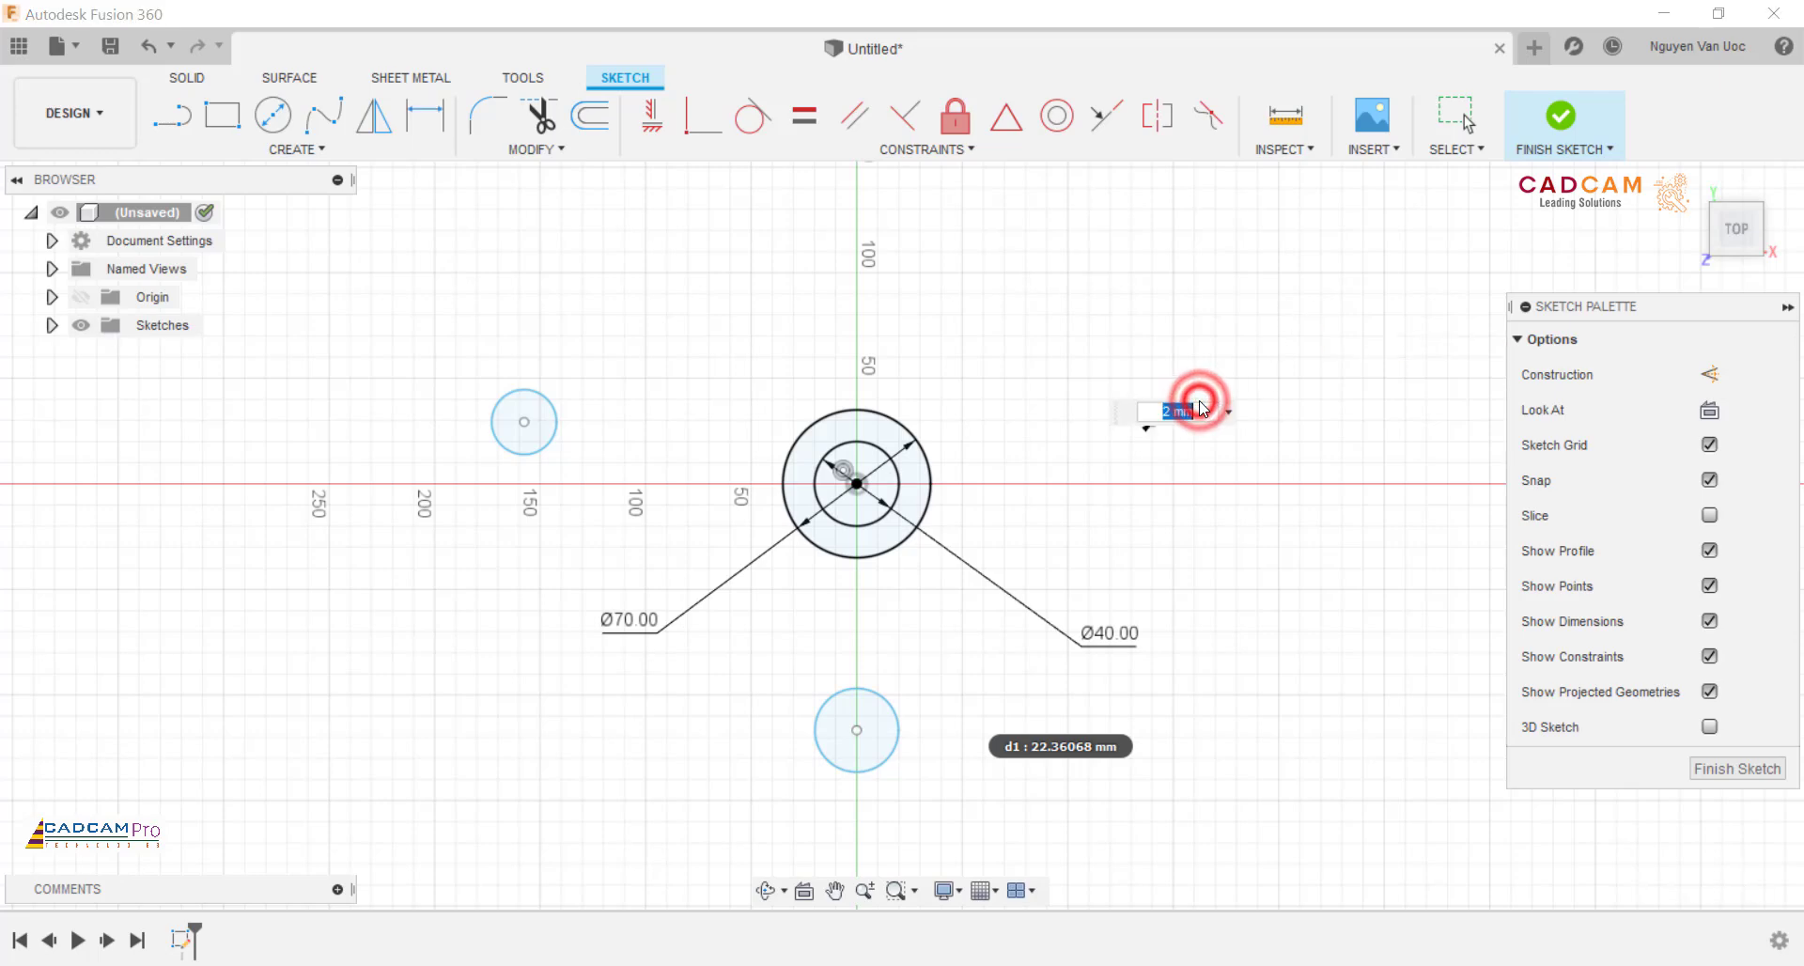
text(20)
key(Return)
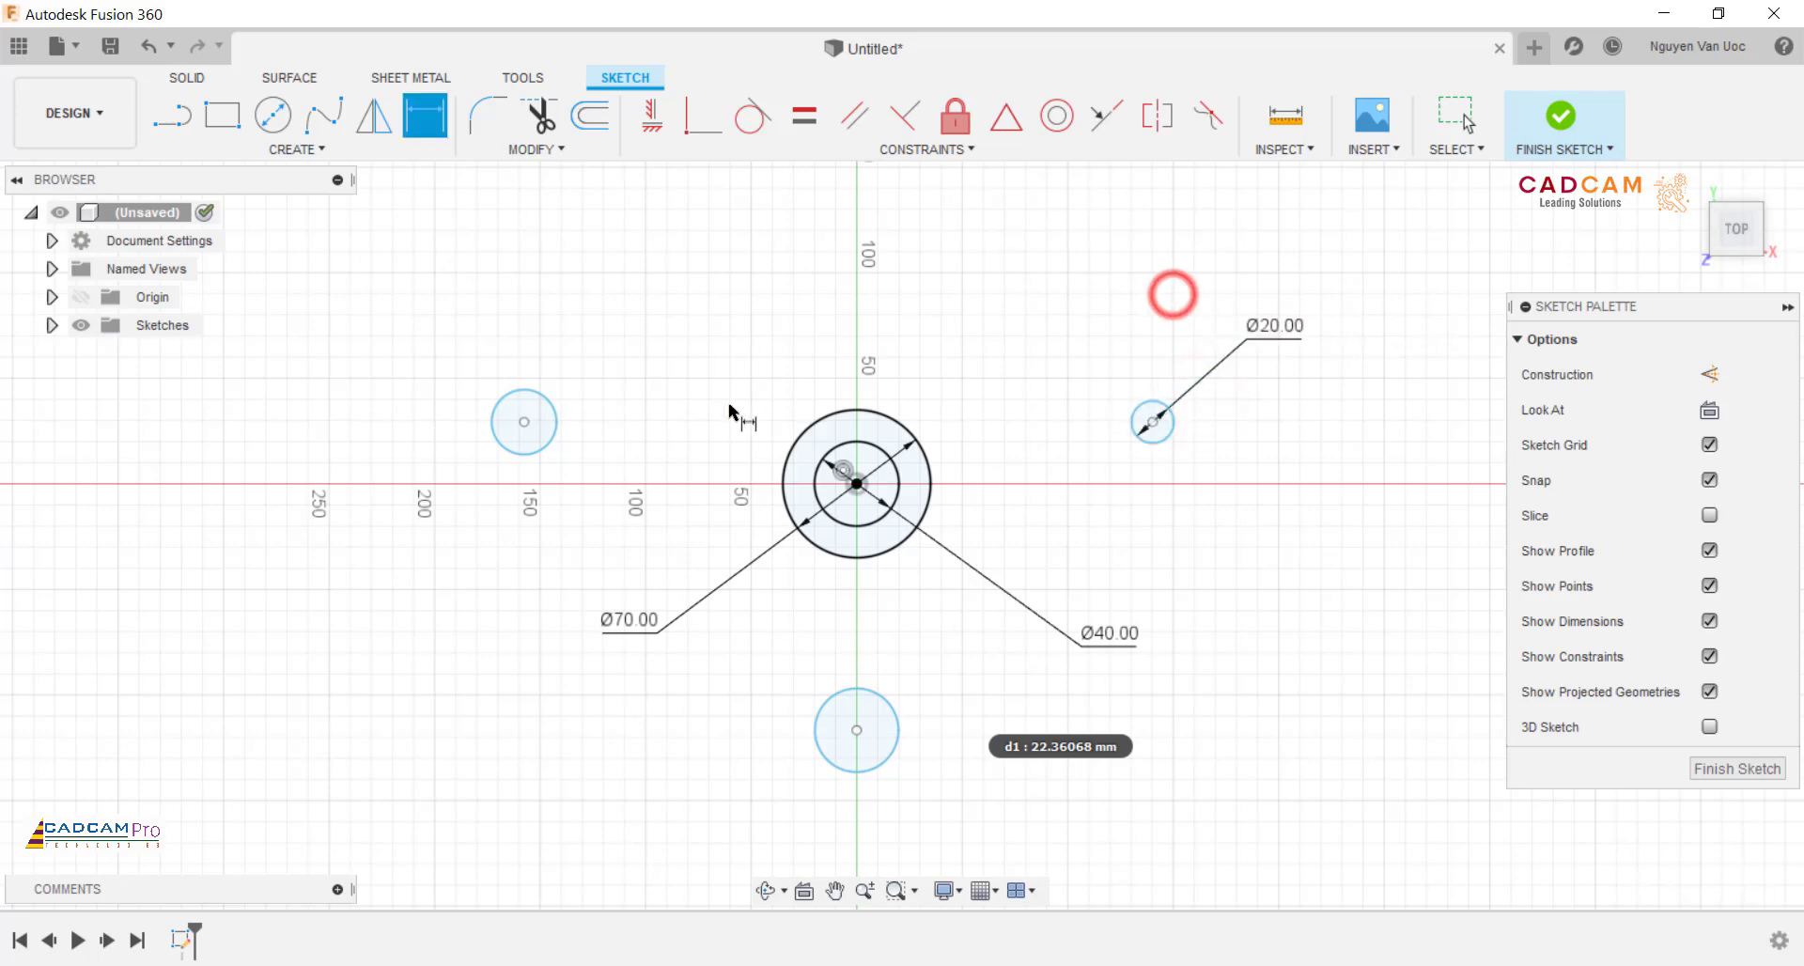
Step: Dimension the diameters of the left and lower small circles, linking both to the right circle's diameter dimension
click(549, 410)
click(429, 329)
click(1292, 325)
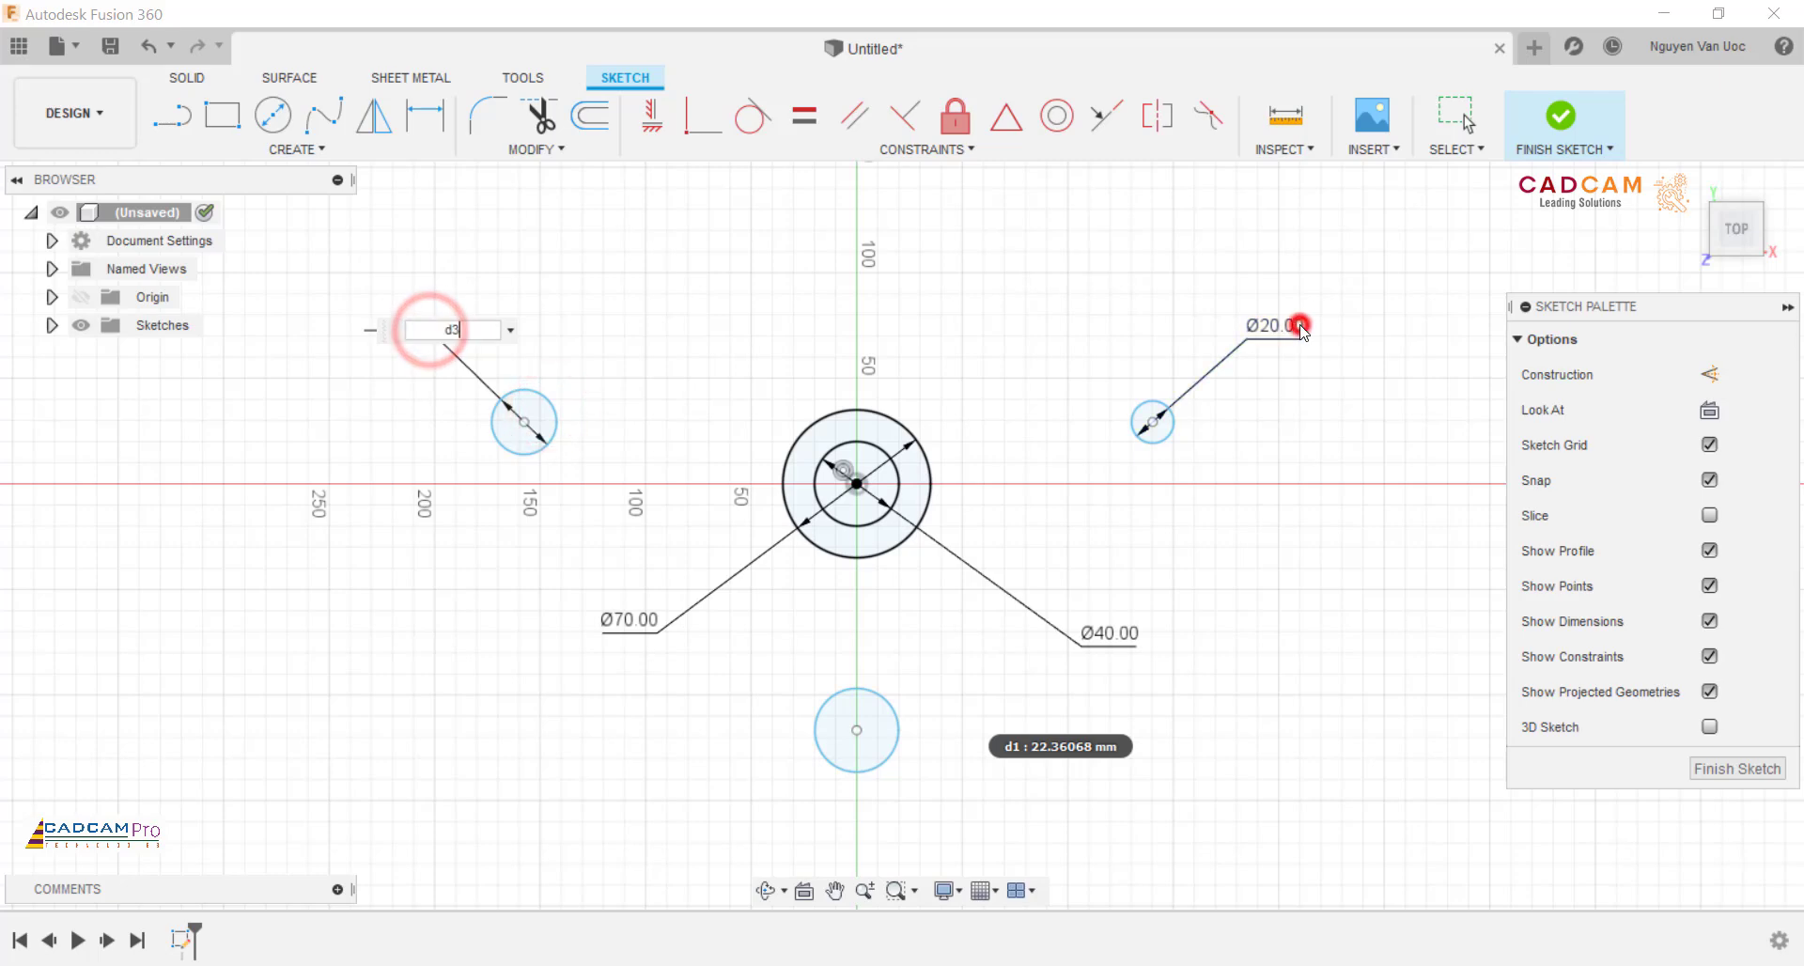
key(Return)
click(897, 728)
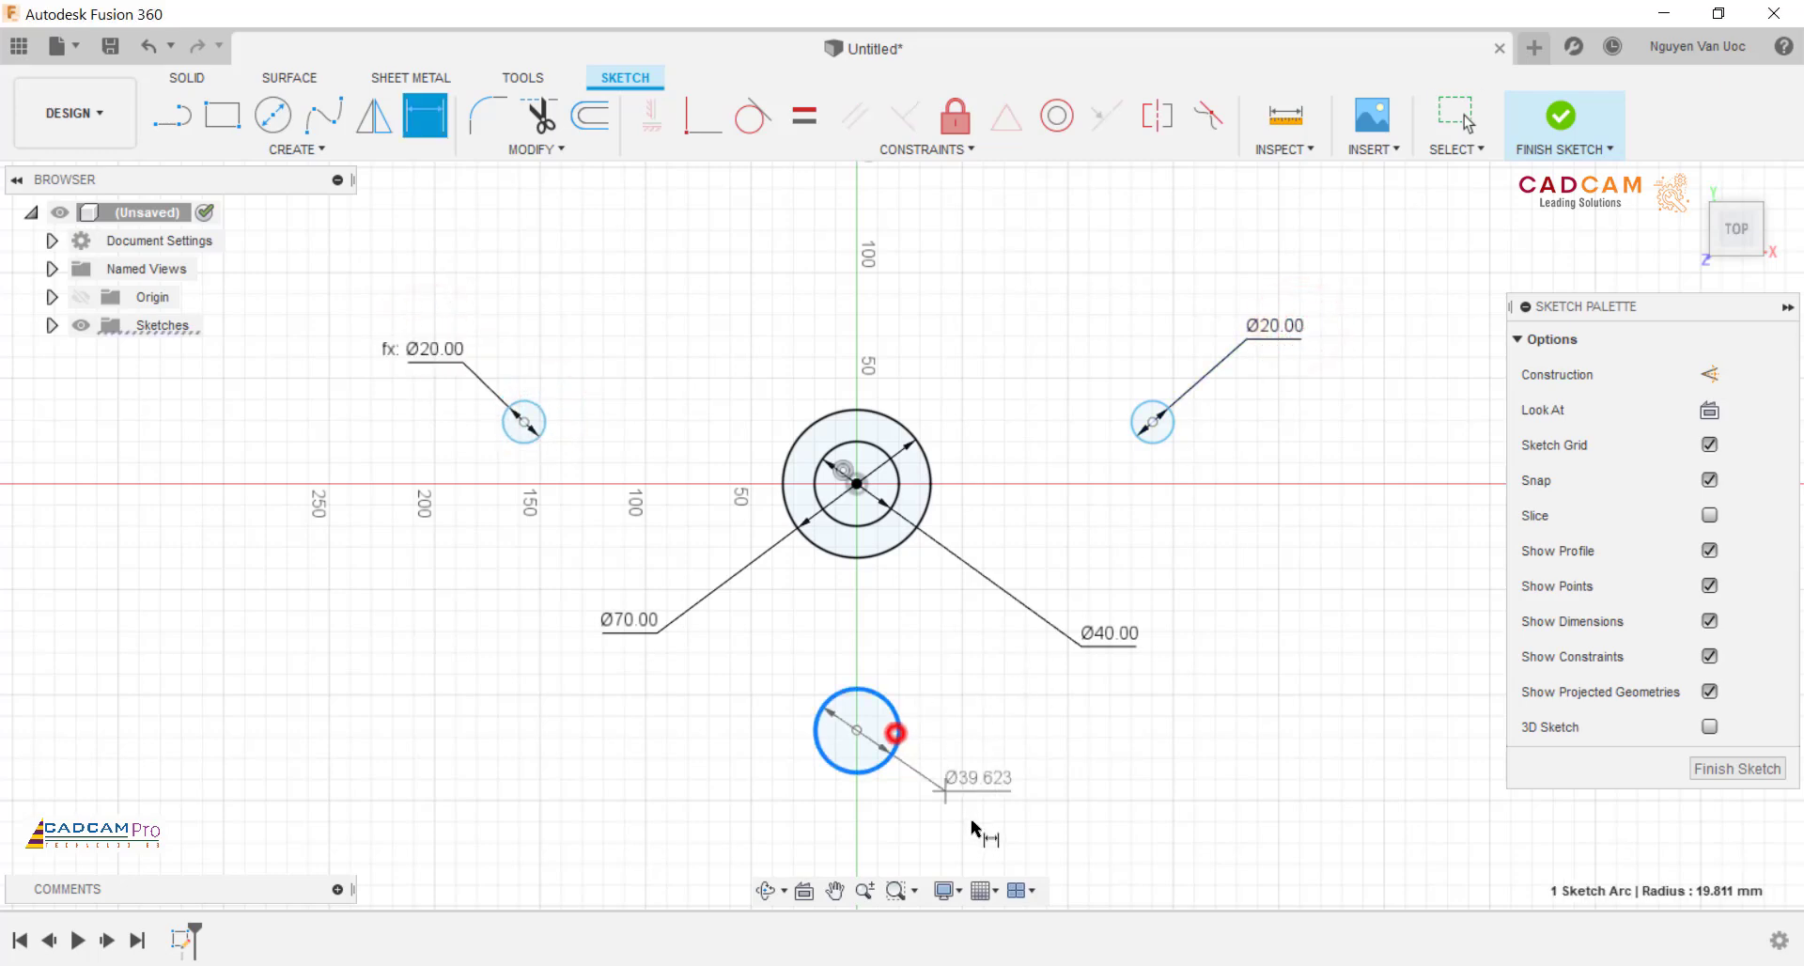
click(969, 819)
click(1278, 329)
key(Return)
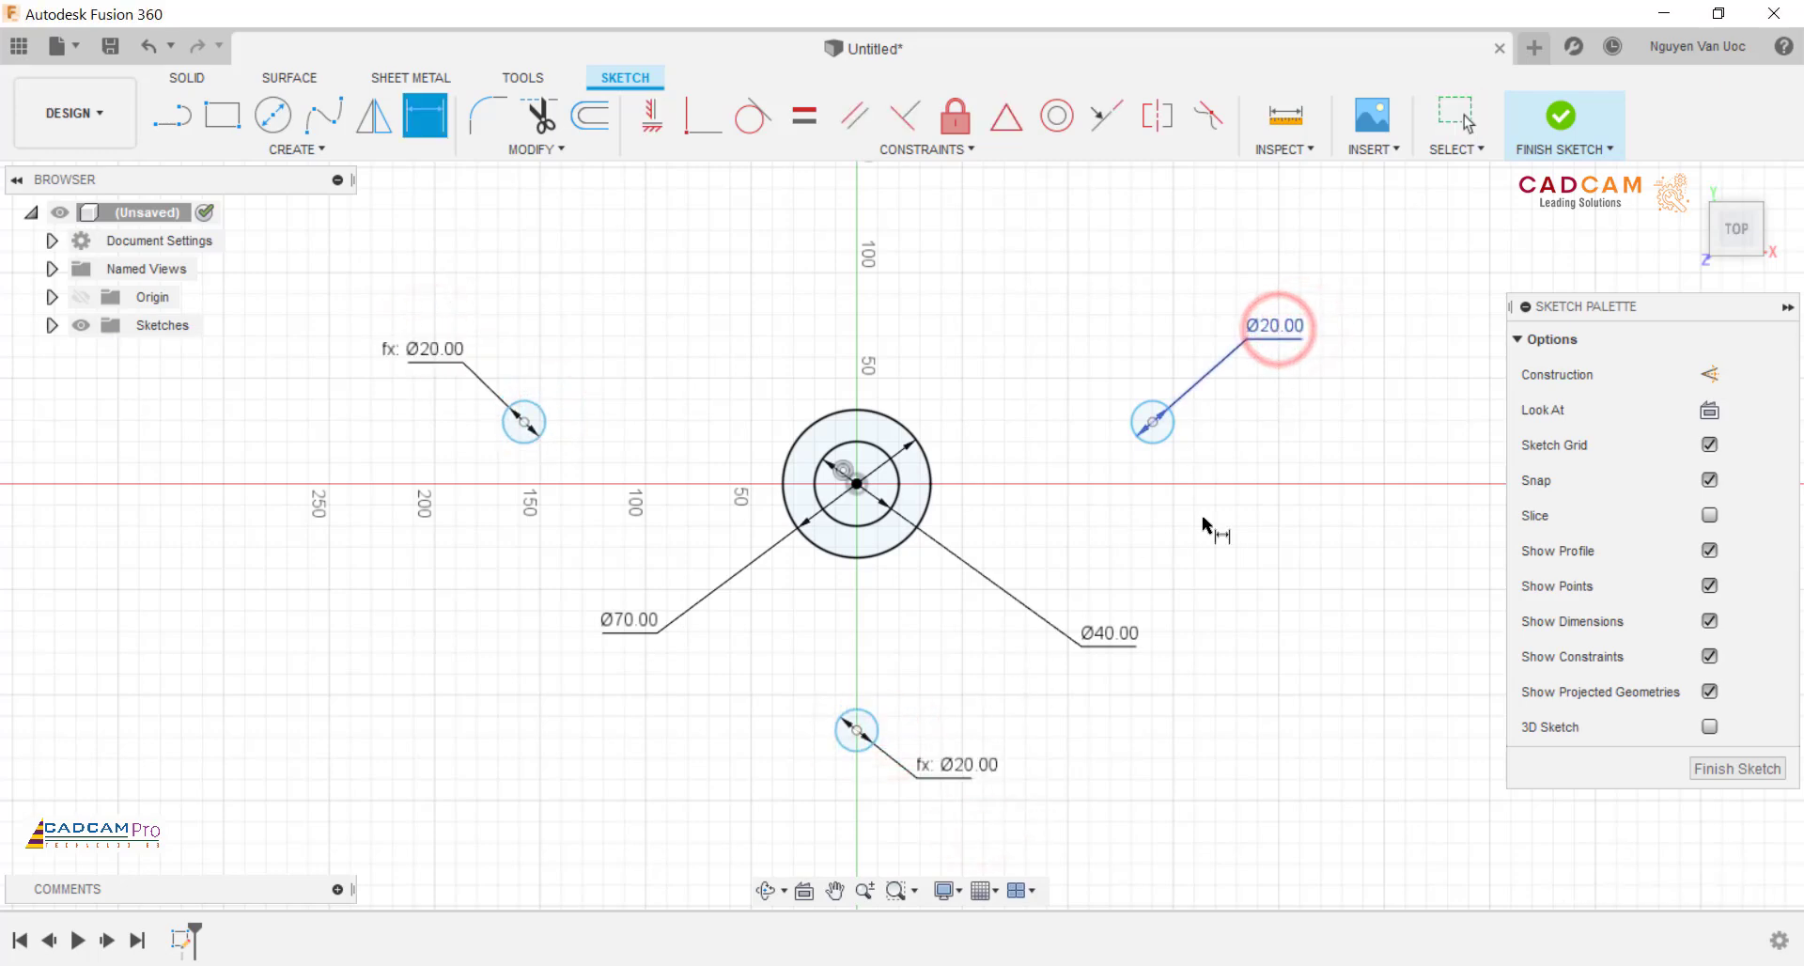
key(Escape)
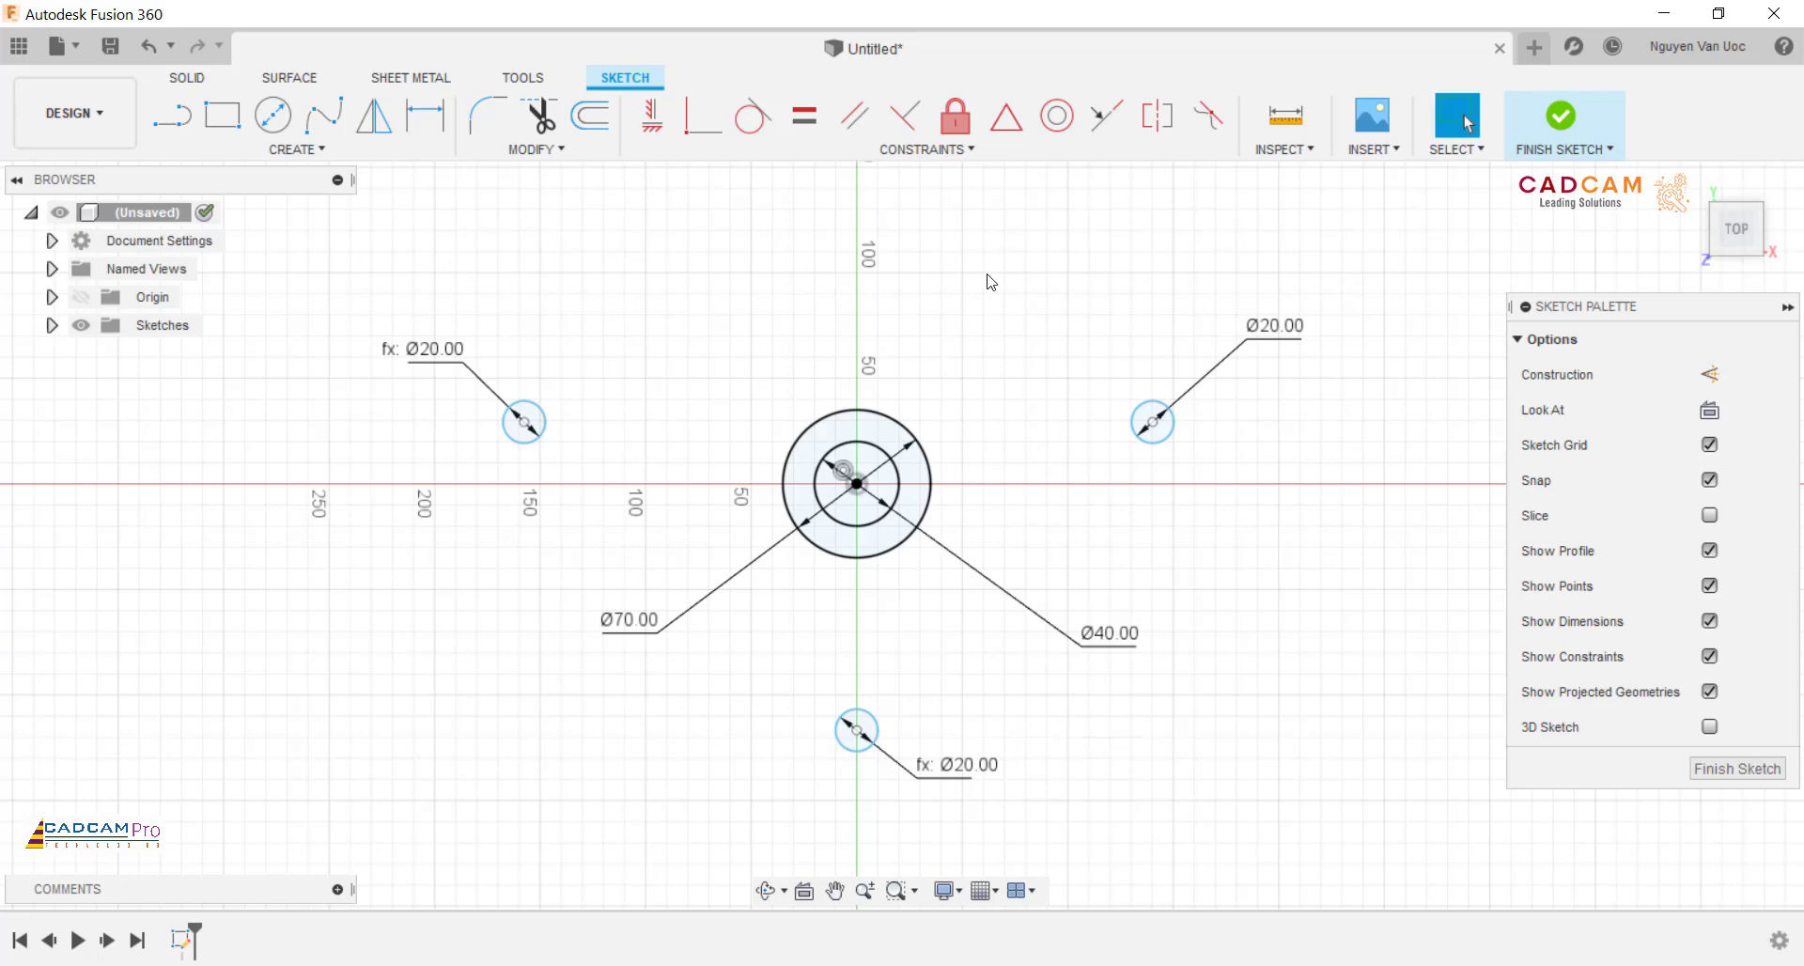
Step: Constrain the left and right circle centres horizontally with the origin, and the lower circle's centre vertically with it
click(654, 117)
click(526, 423)
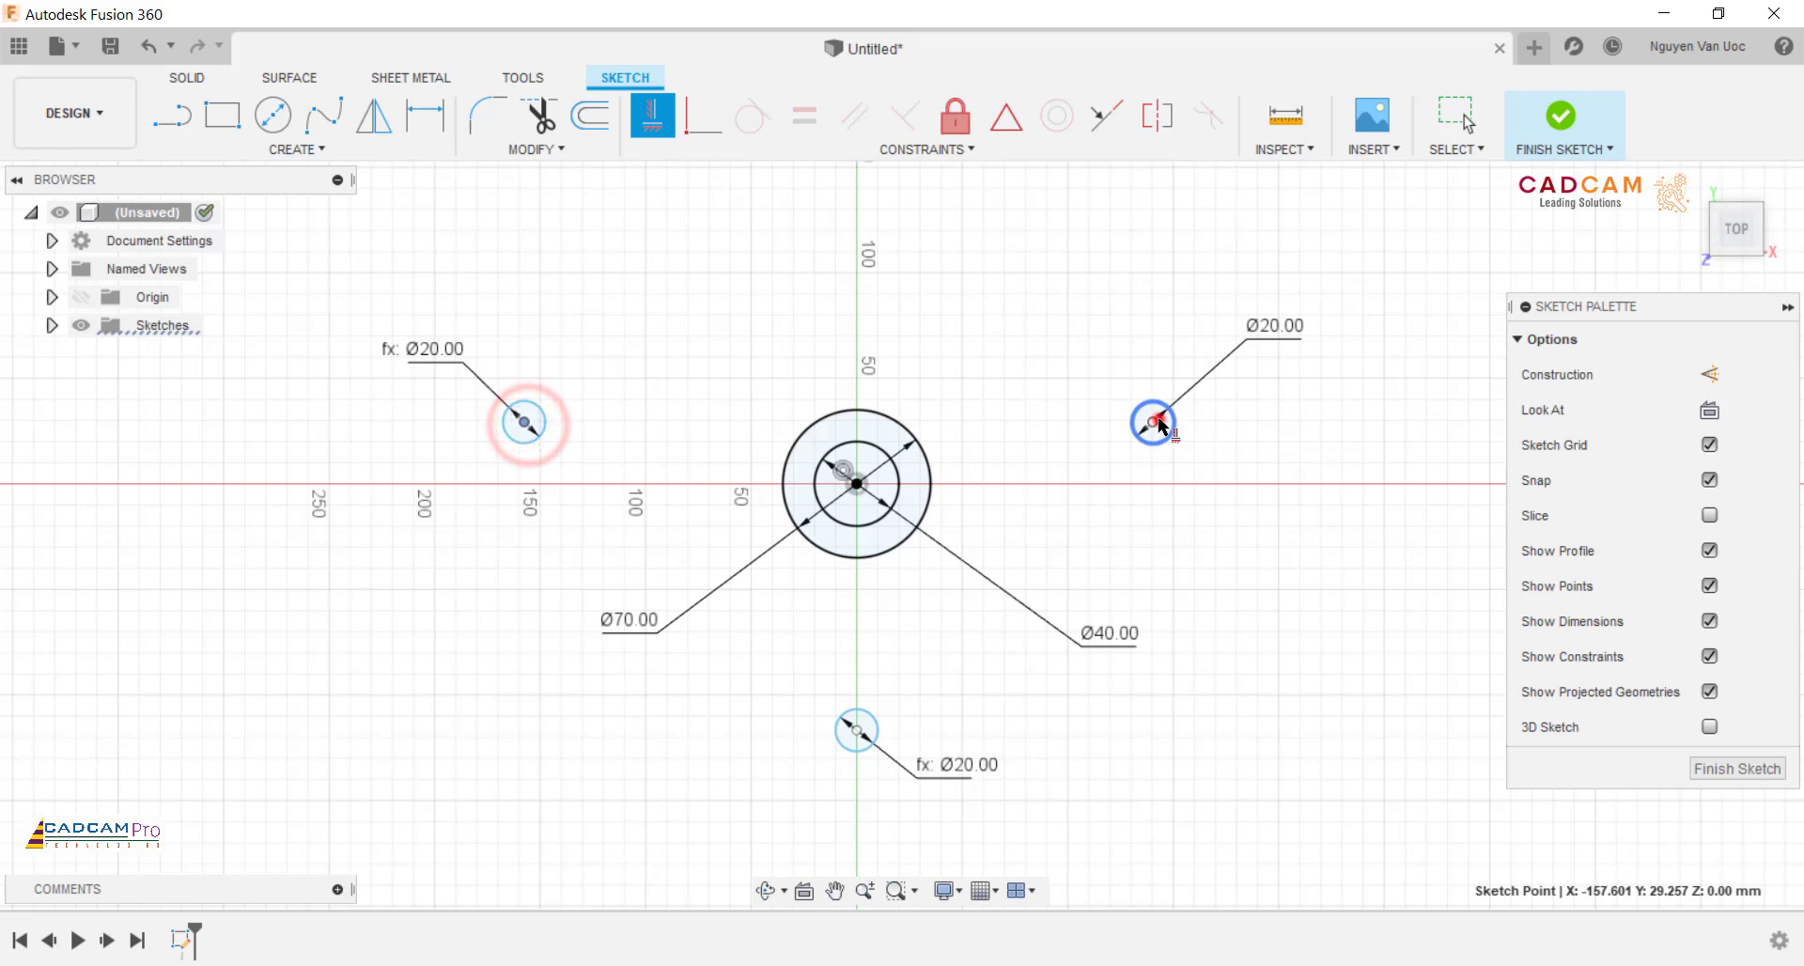
click(1155, 421)
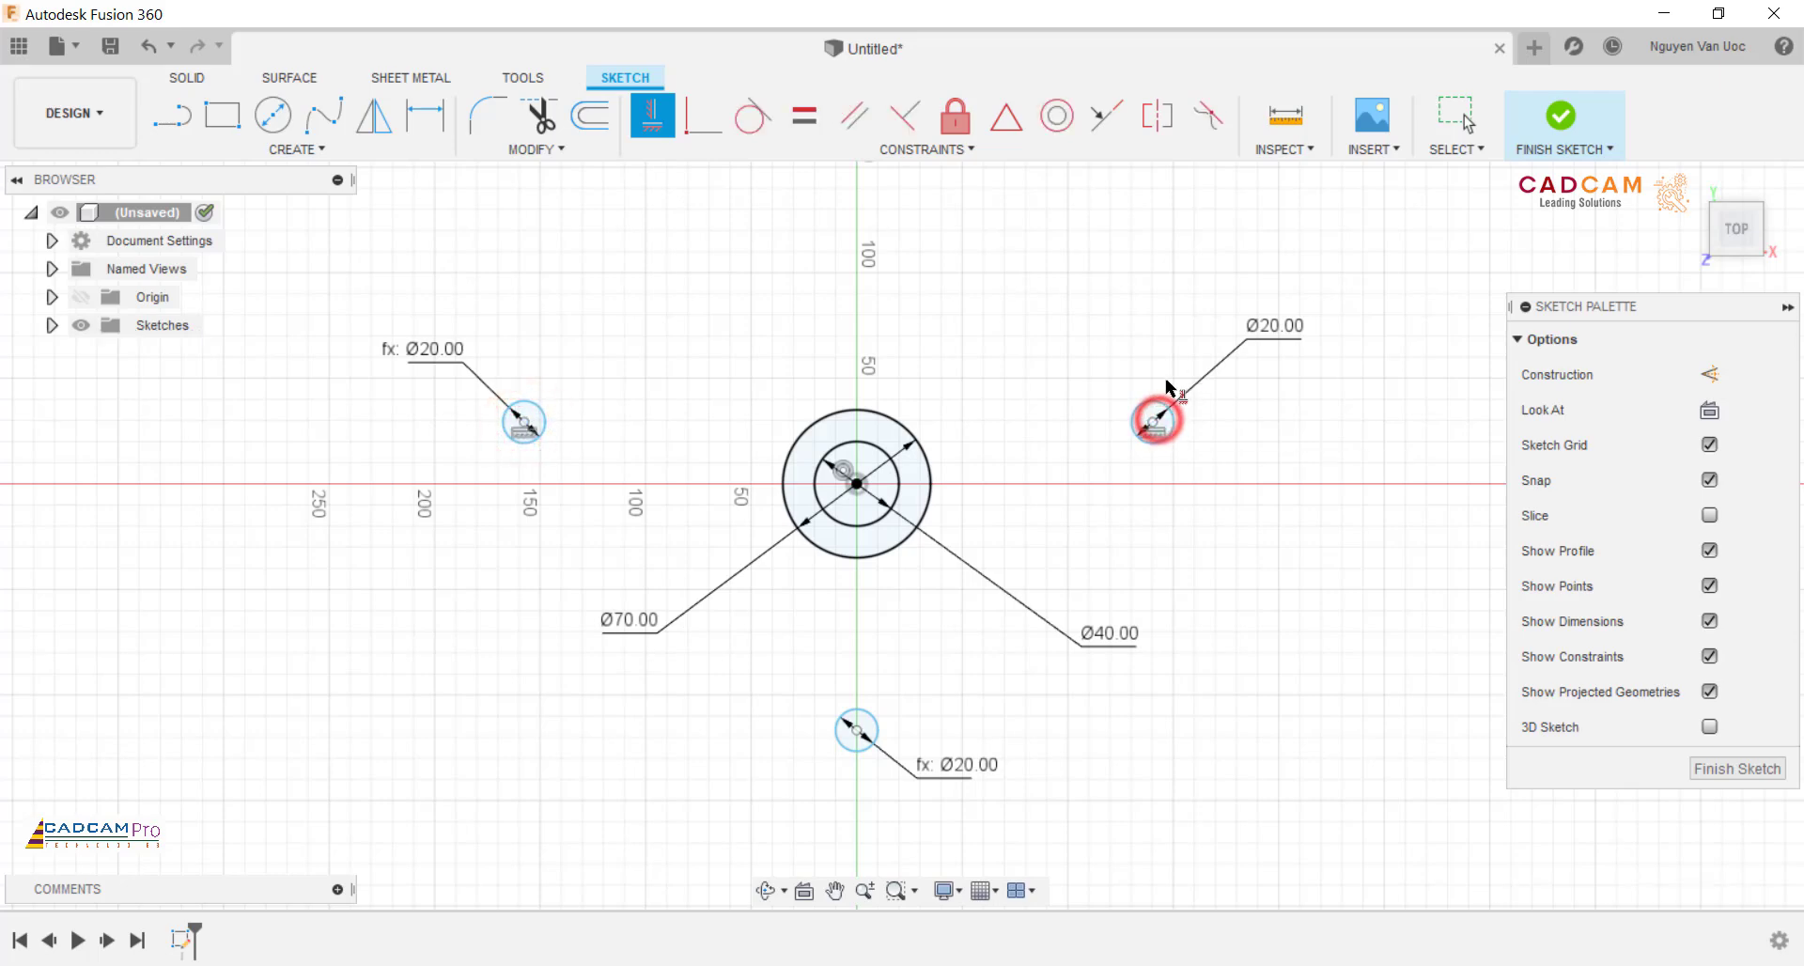
click(857, 483)
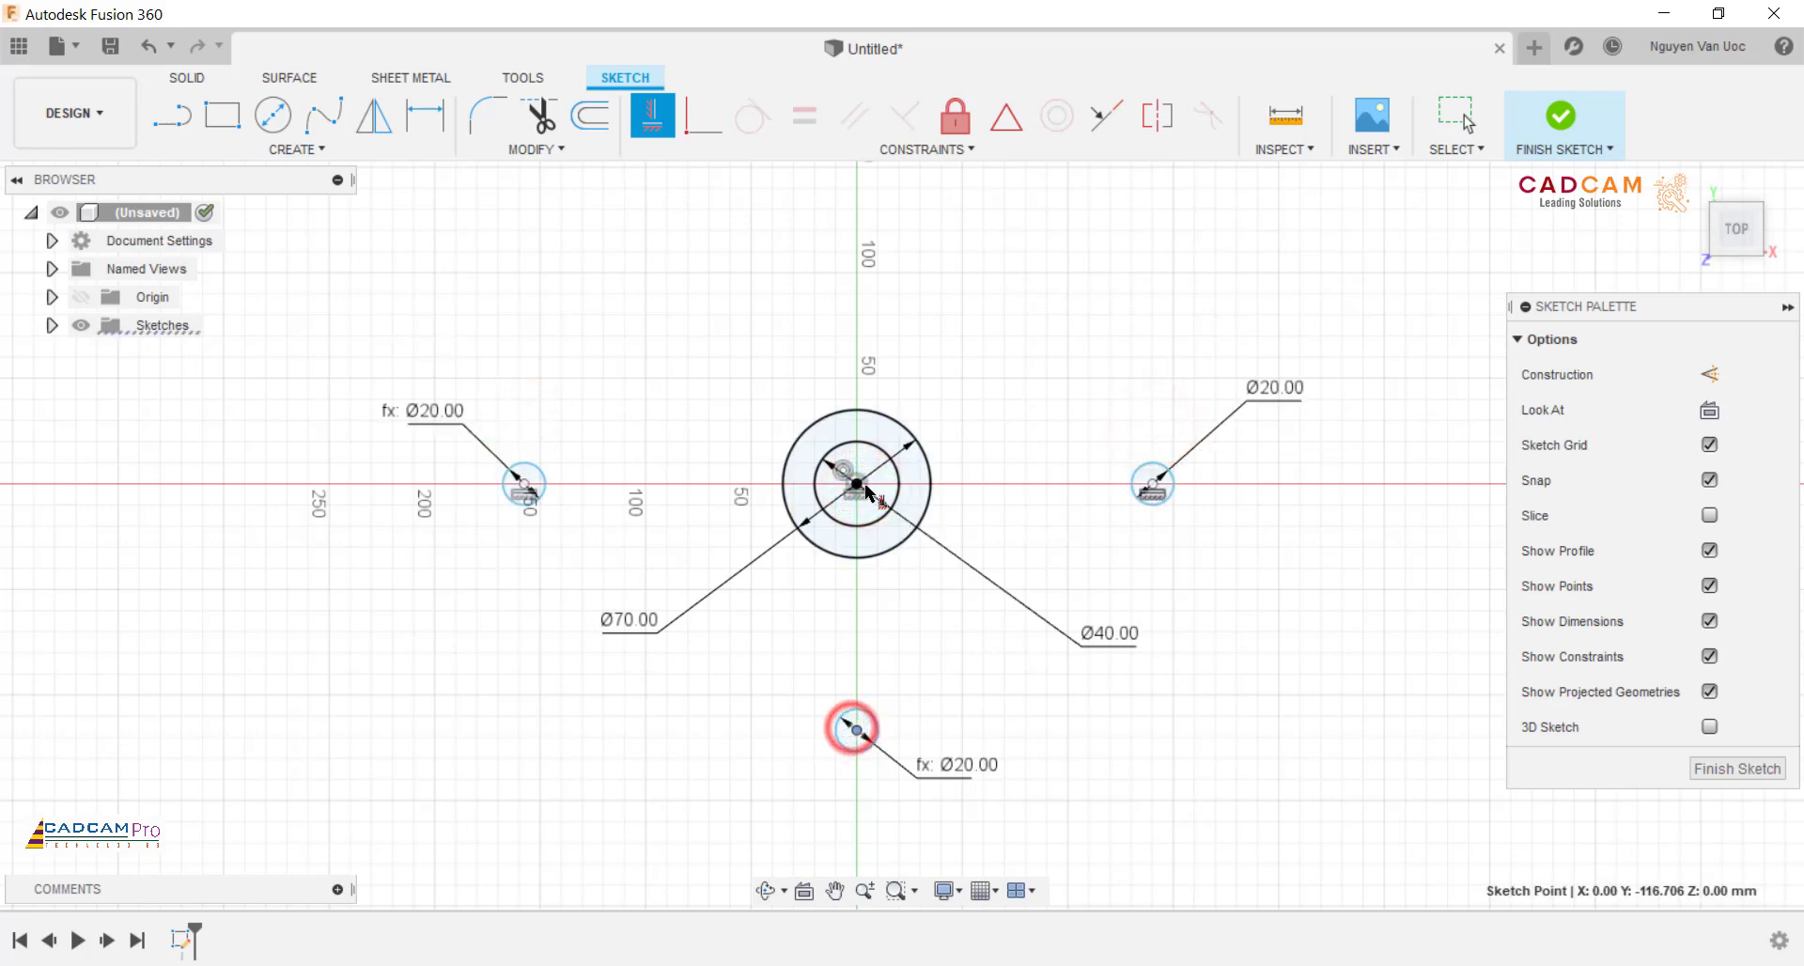
click(857, 483)
Step: Dimension the horizontal distance between the left and right small circles as 100 mm
key(d)
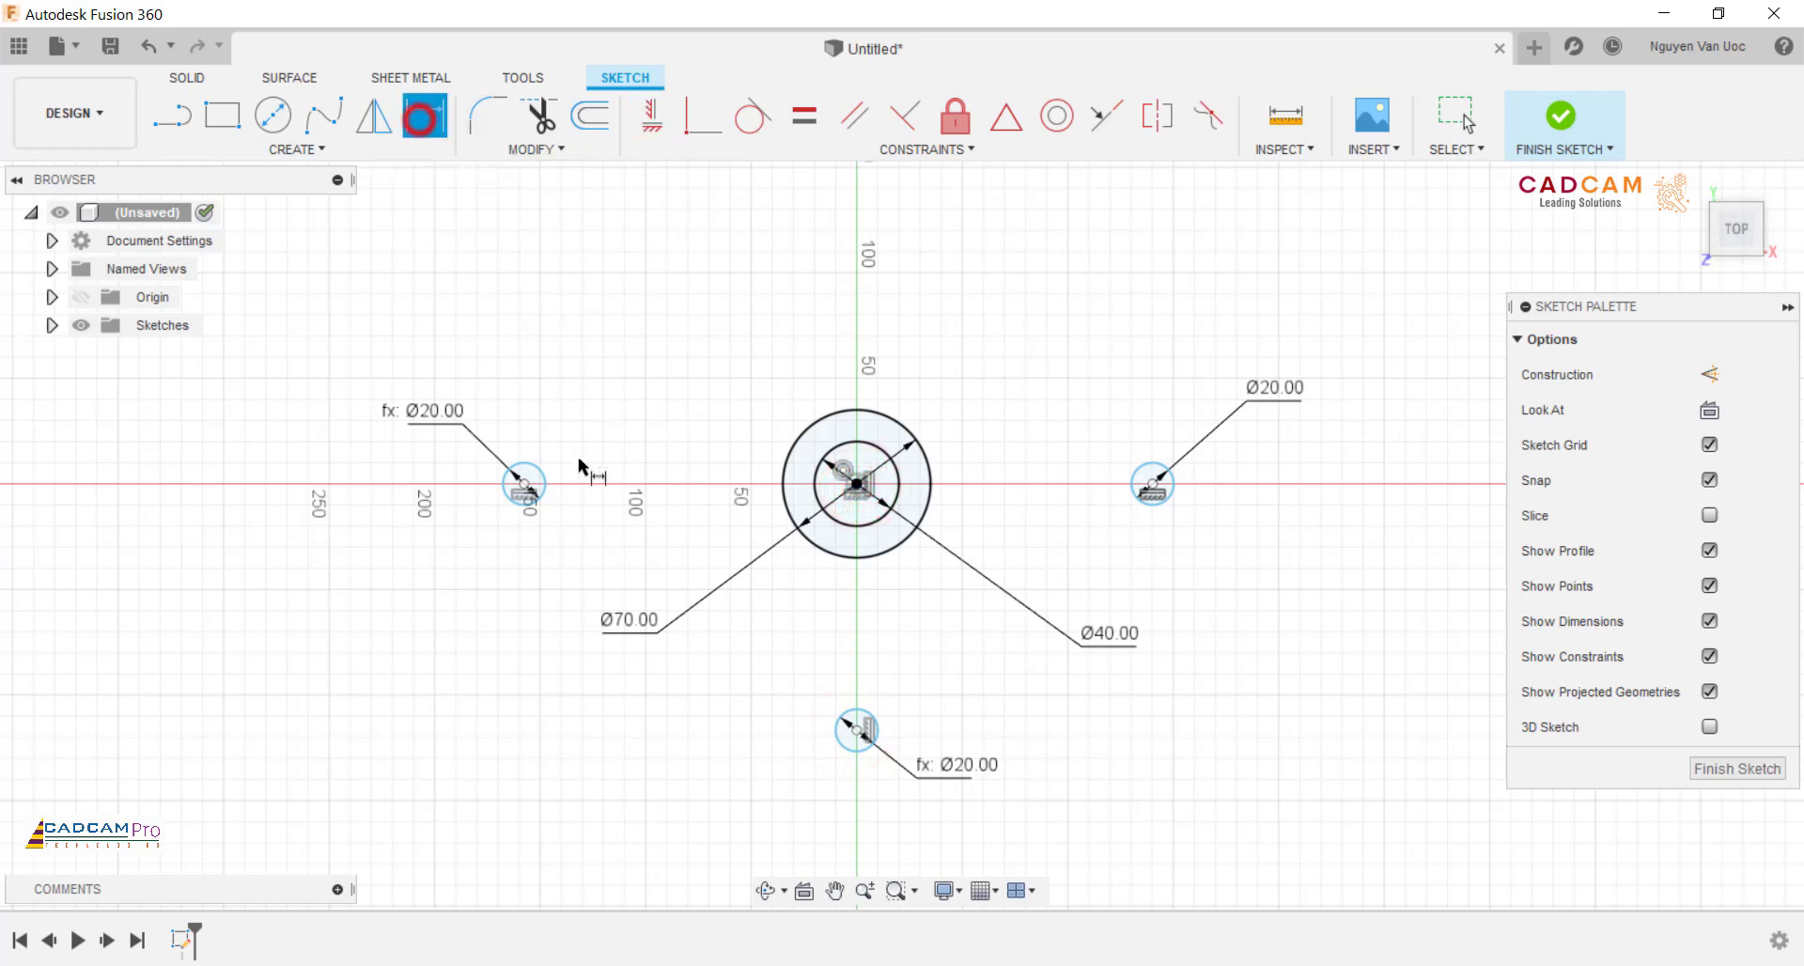
click(1150, 482)
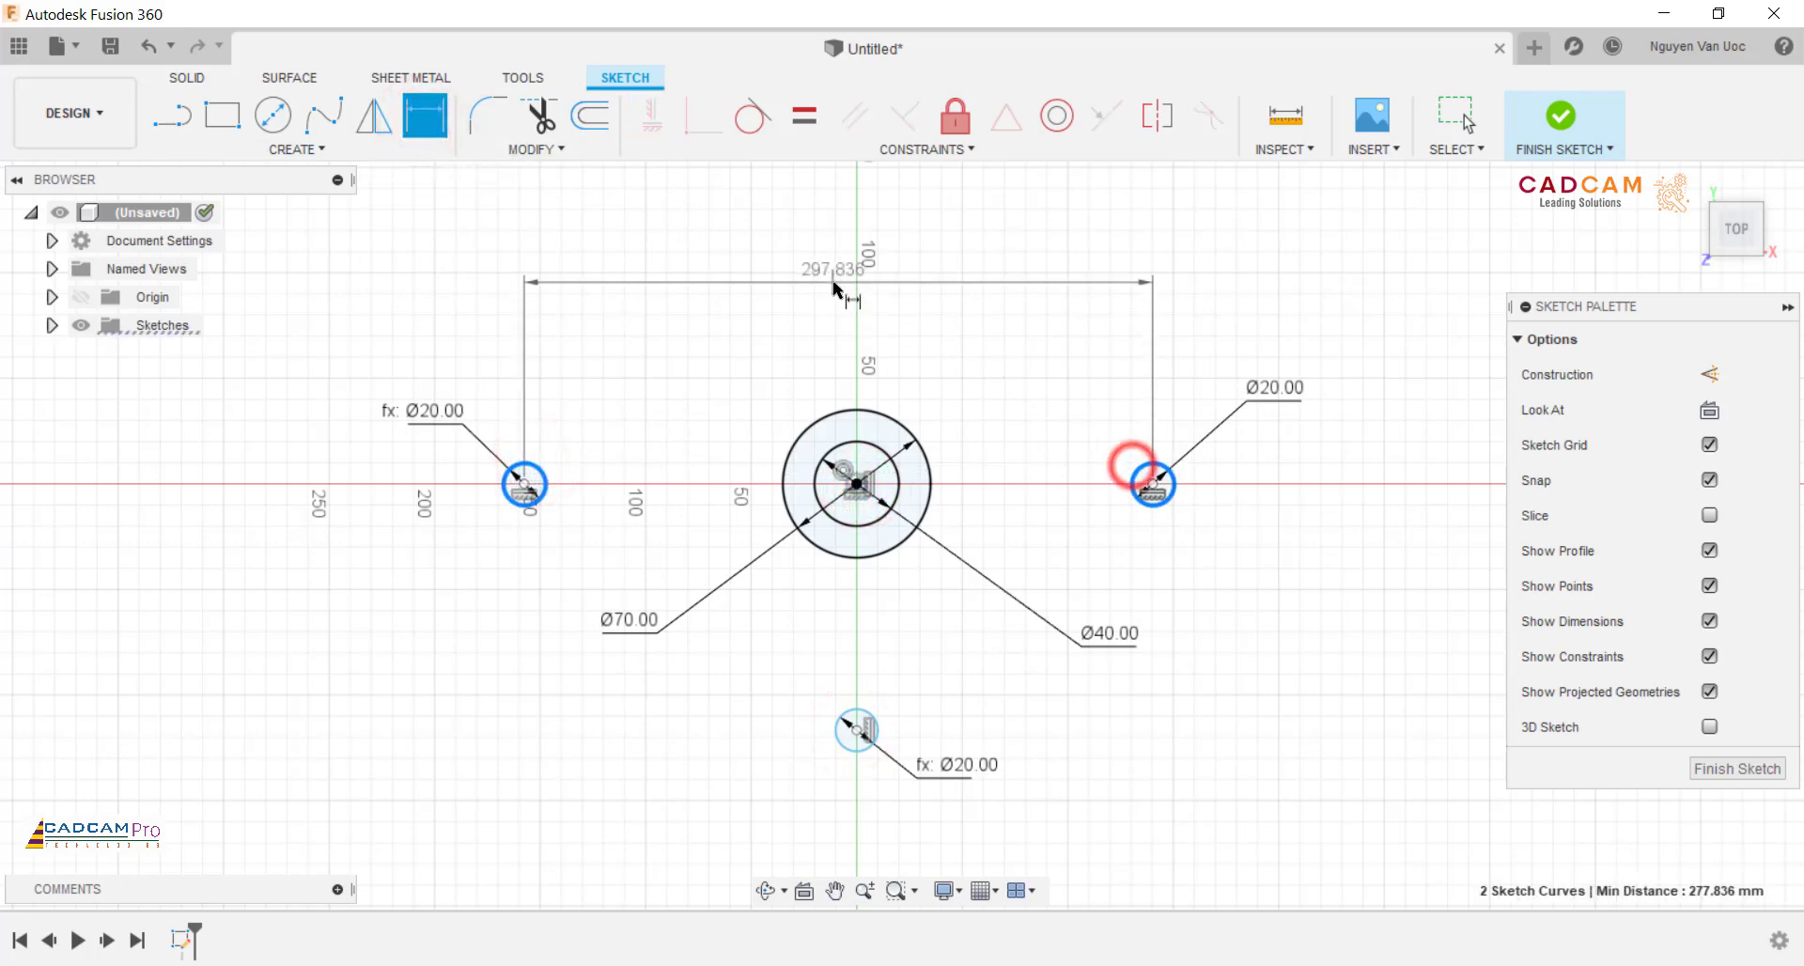
click(975, 318)
text(100)
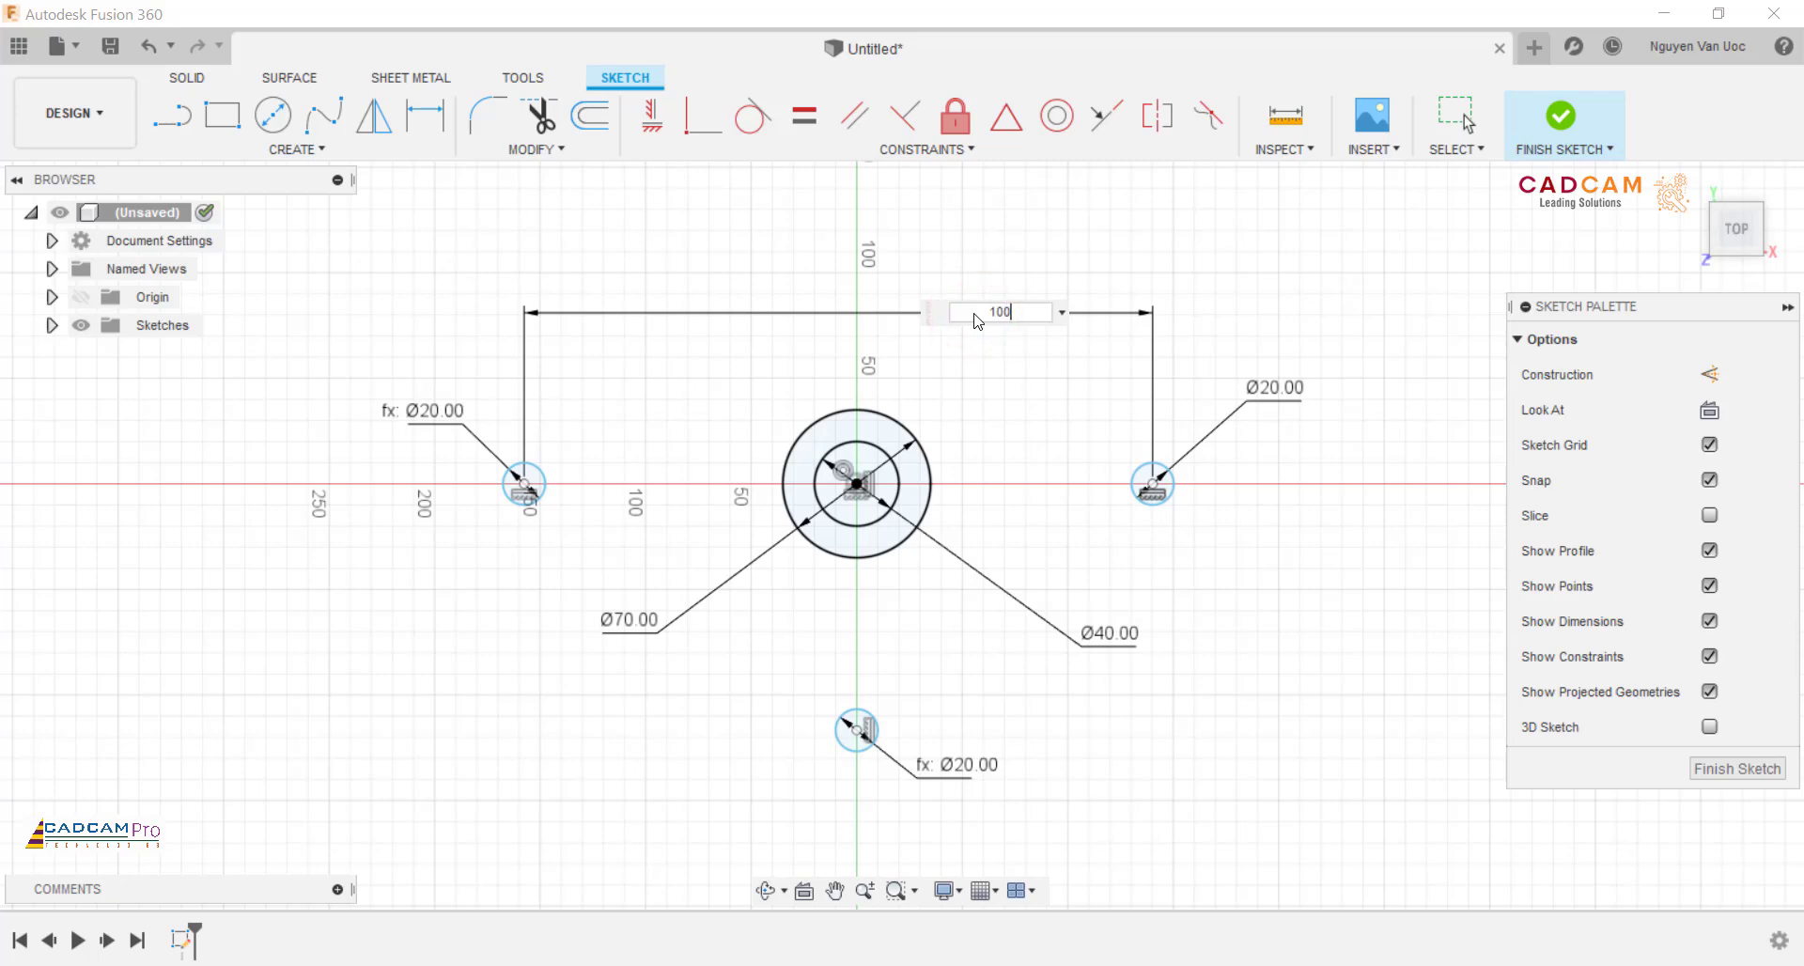
key(Return)
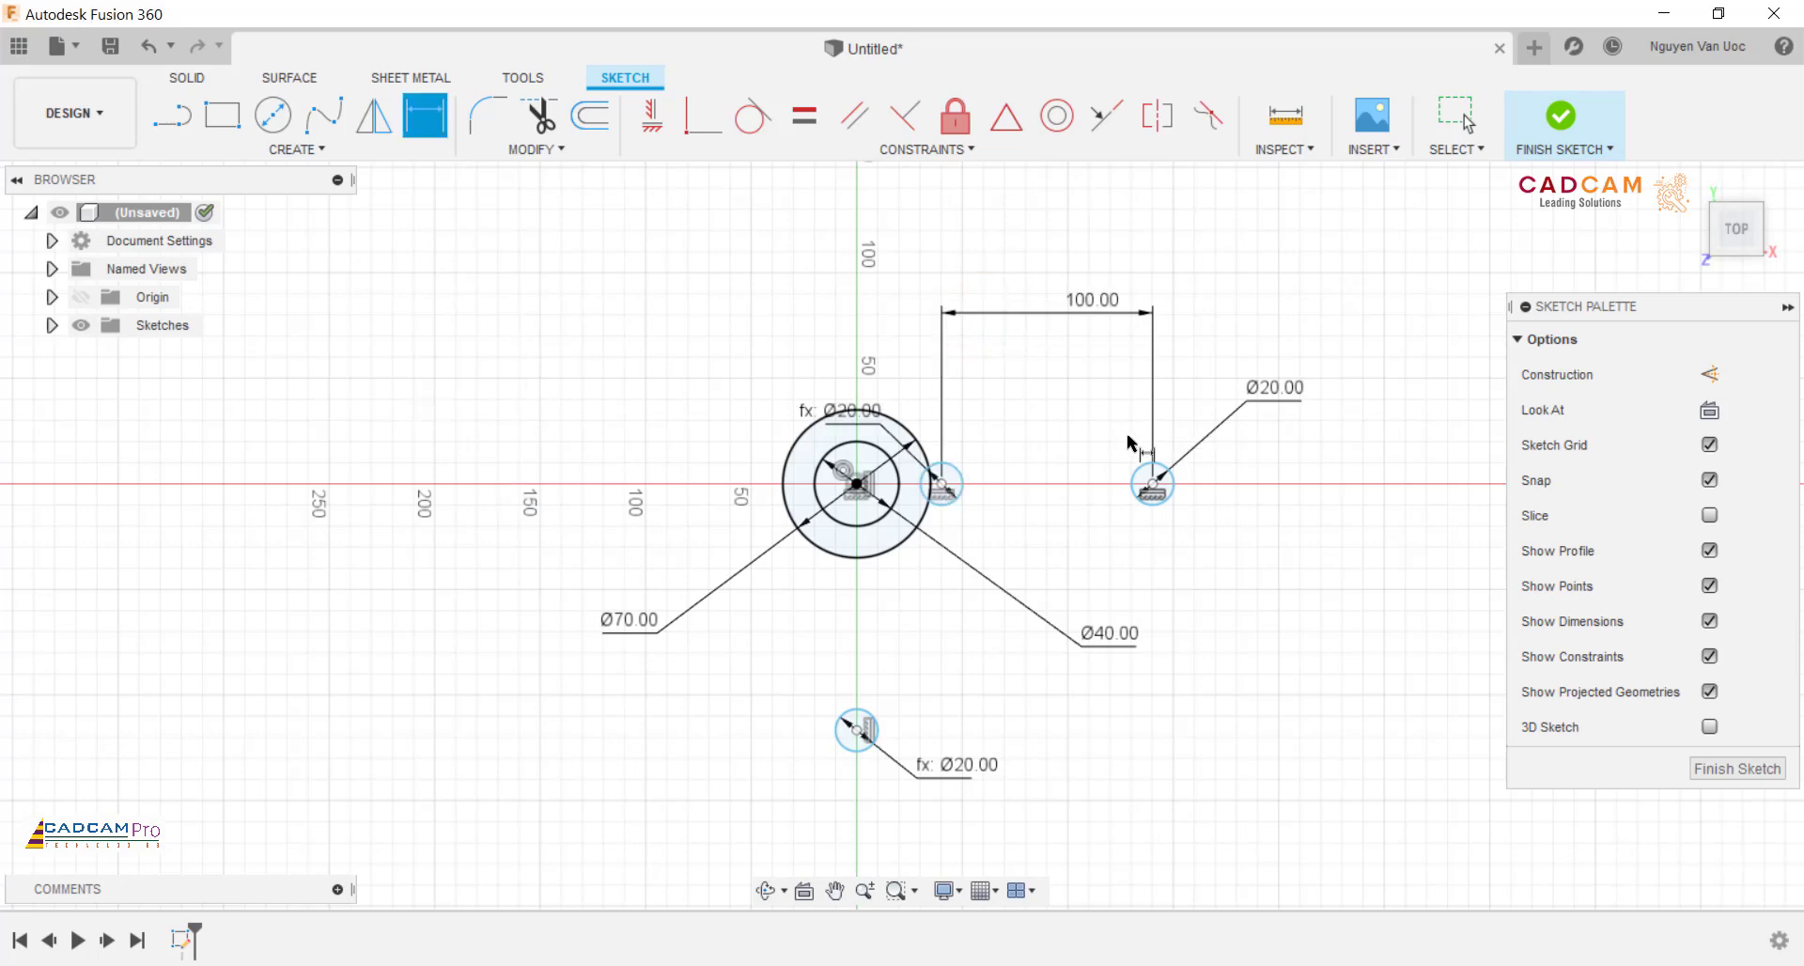
Step: Dimension the distance from the right small circle to the central circle as half the overall spacing, using the expression d6/2
click(1147, 470)
click(906, 423)
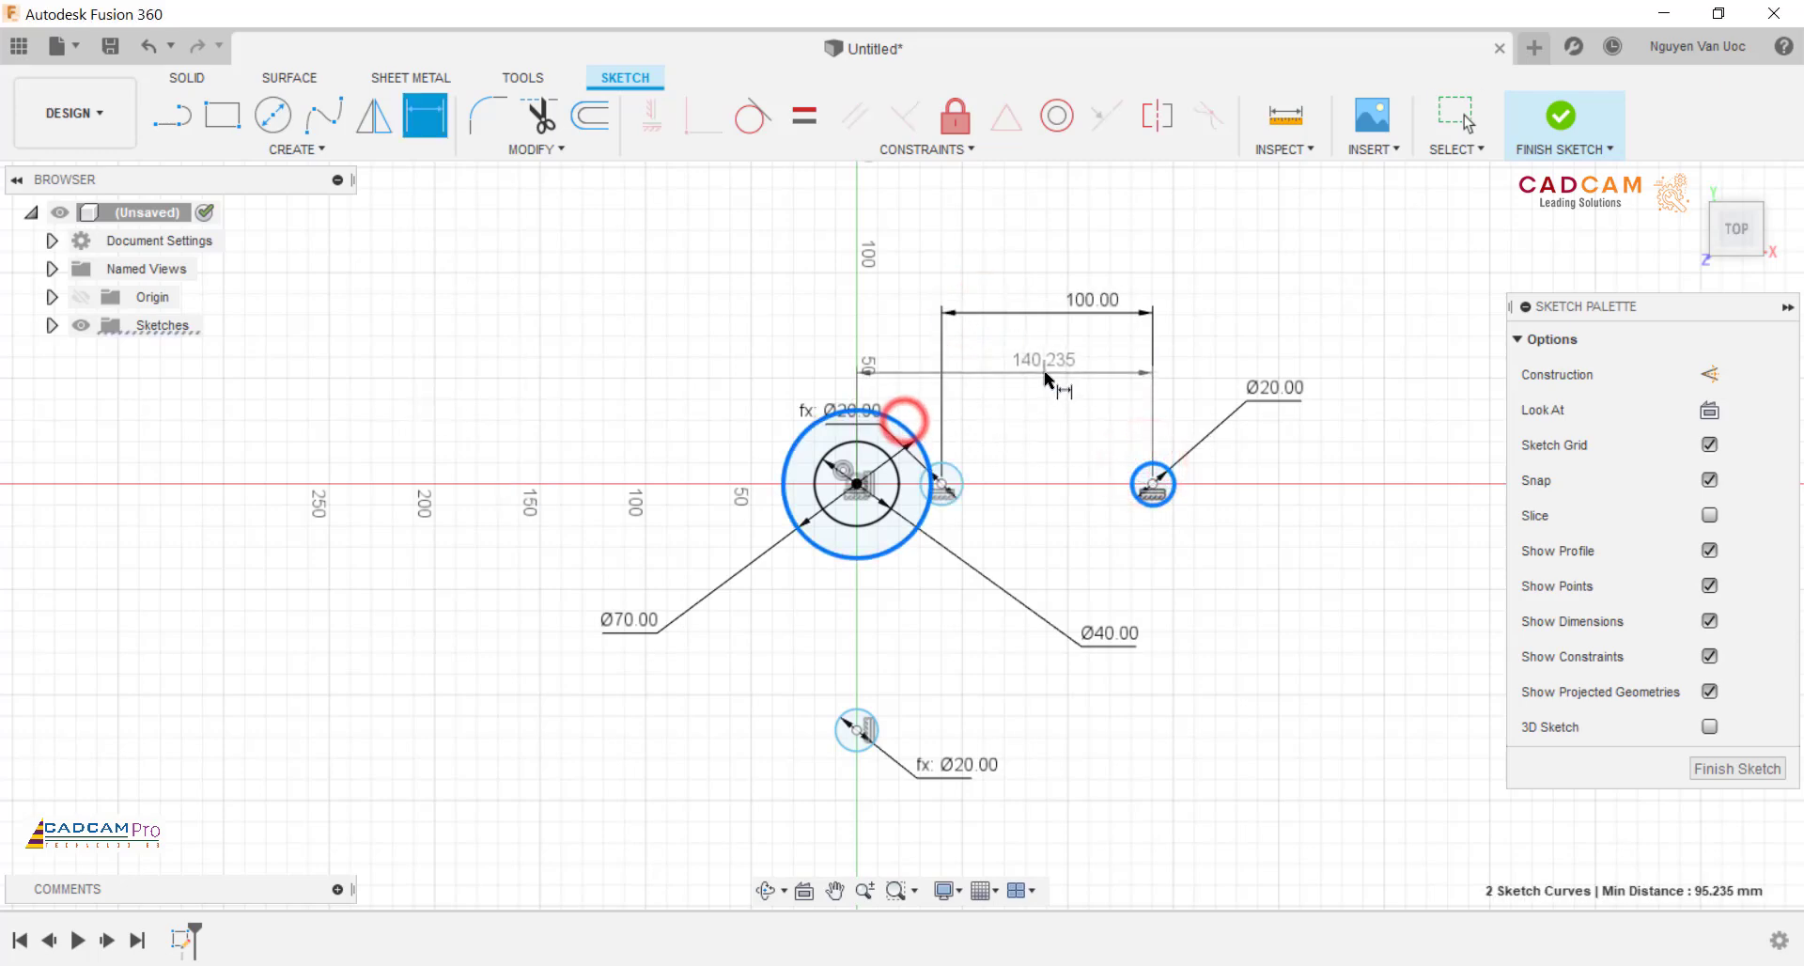
click(1045, 374)
click(1095, 302)
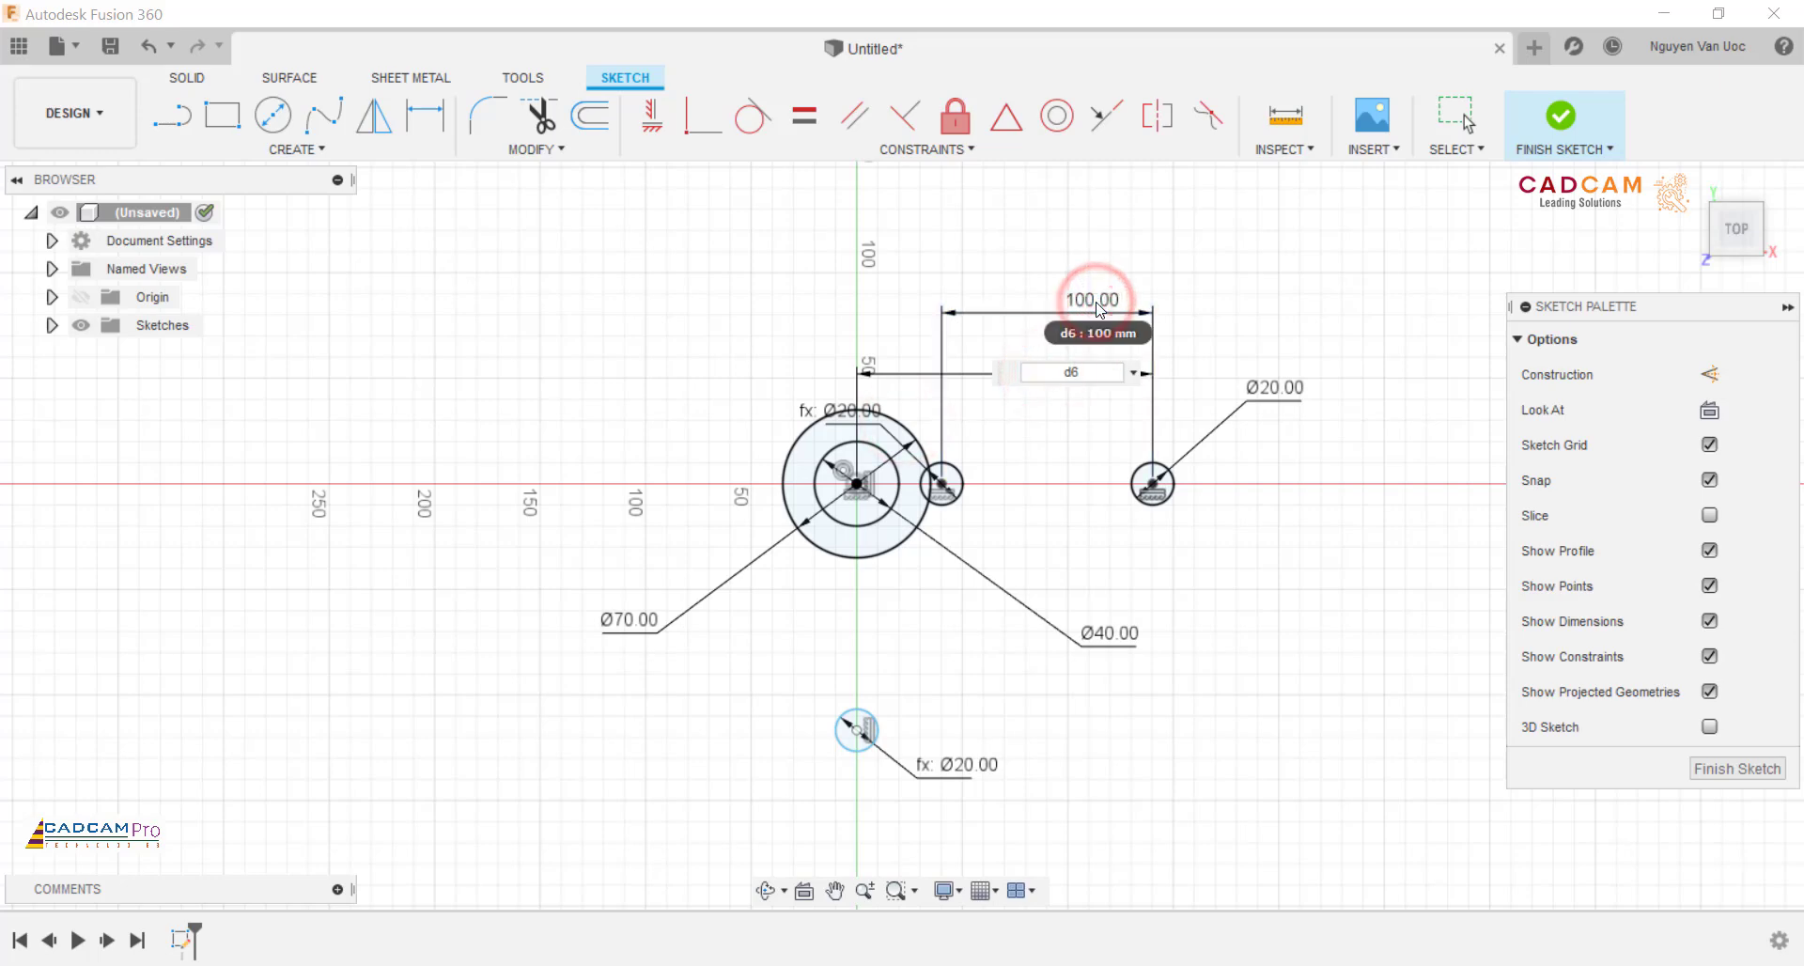
text(/2)
key(Return)
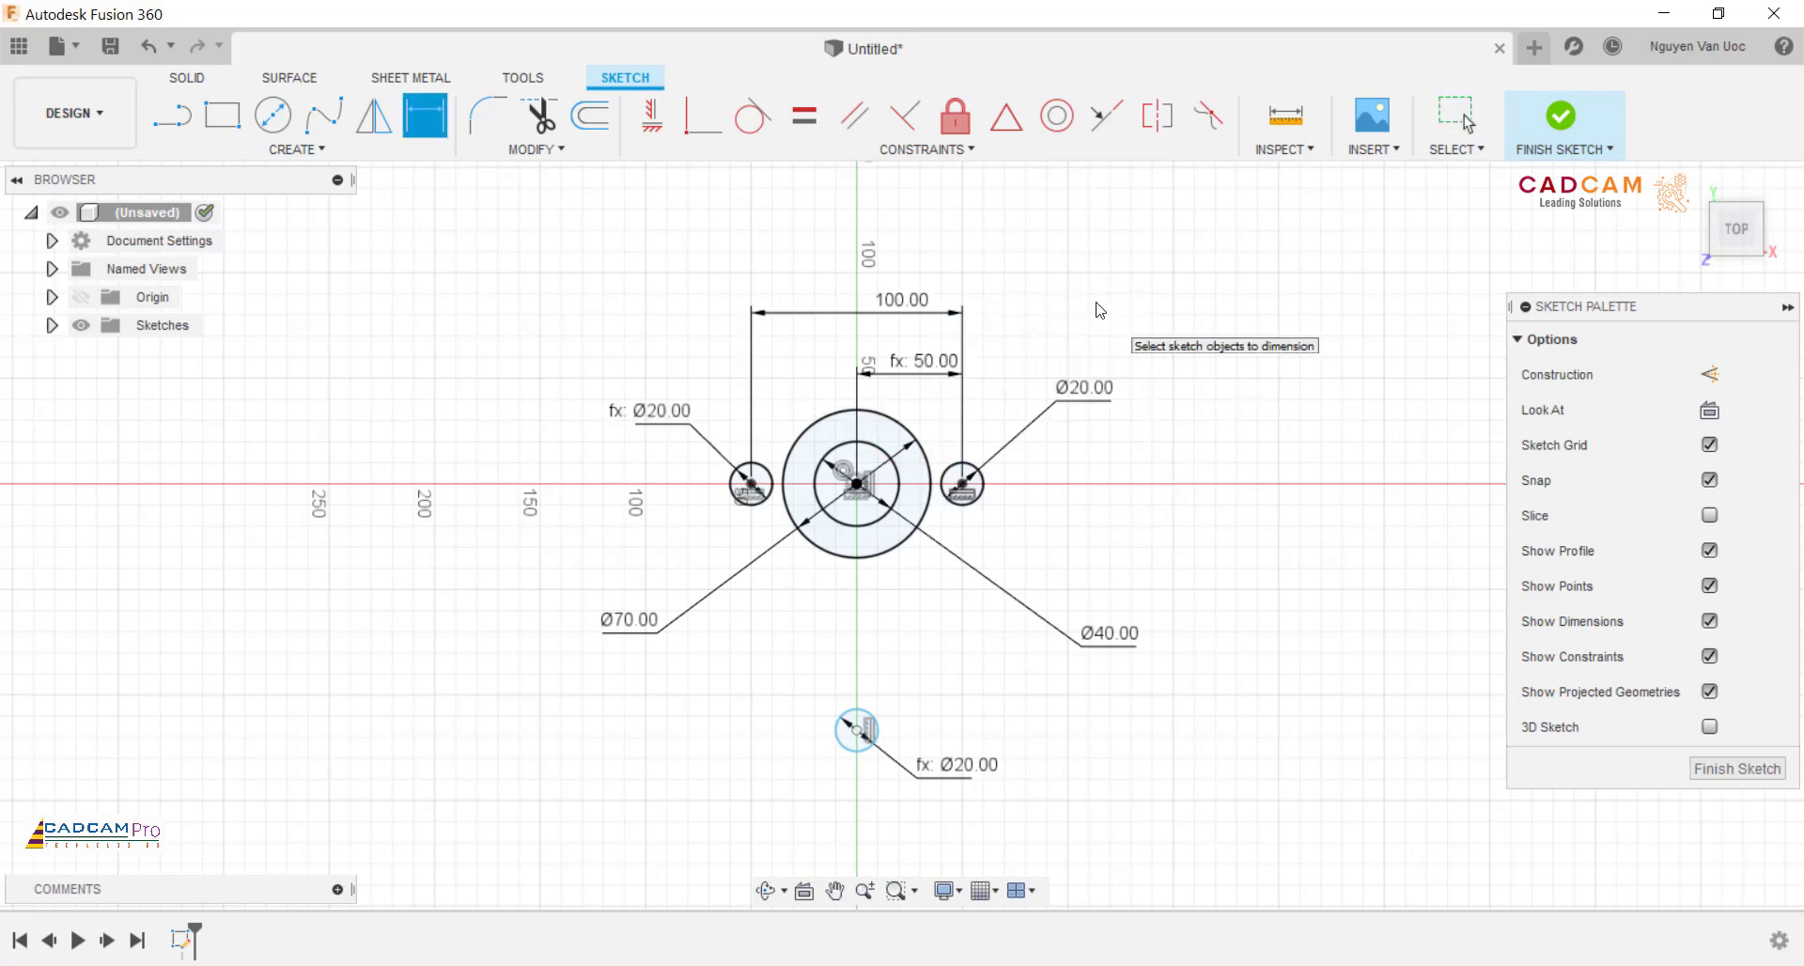
Step: Dimension the vertical distance between the lower small circle and the central circle as 50 mm
click(859, 711)
click(884, 553)
click(1212, 602)
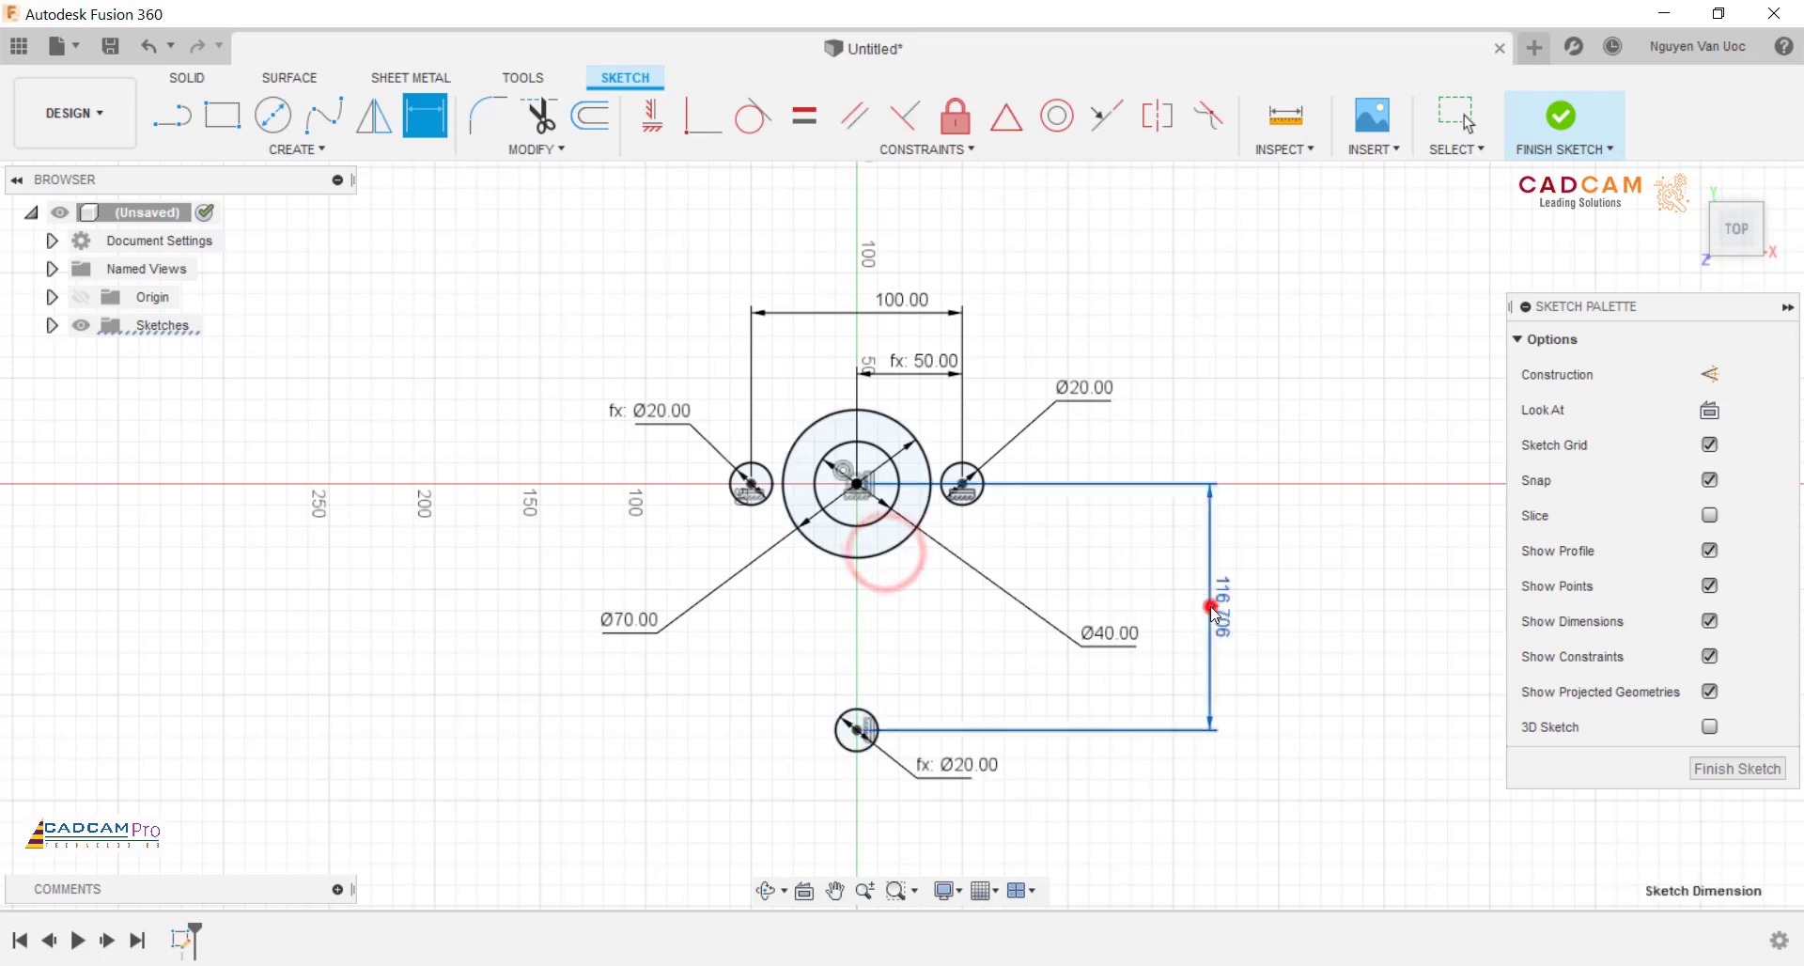
text(50)
key(Return)
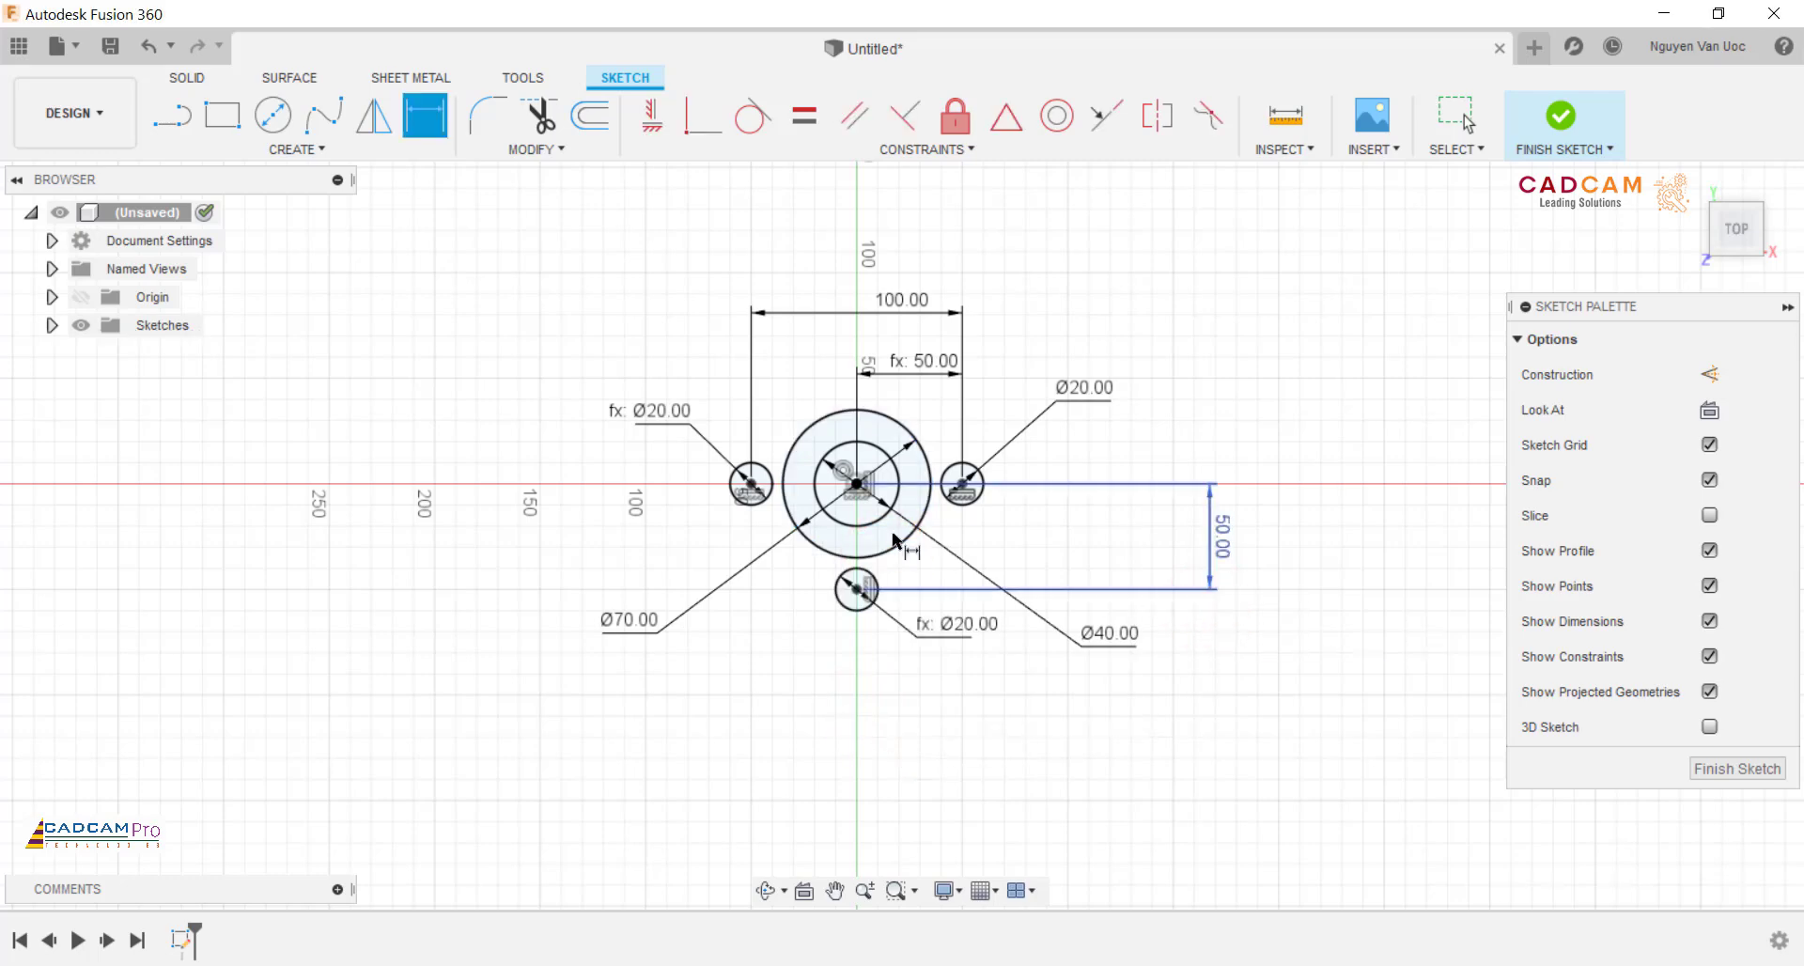
Step: Sketch two three-point arcs bulging outward, one around the left small circle and one around the right small circle
scroll(826, 441, up, 3)
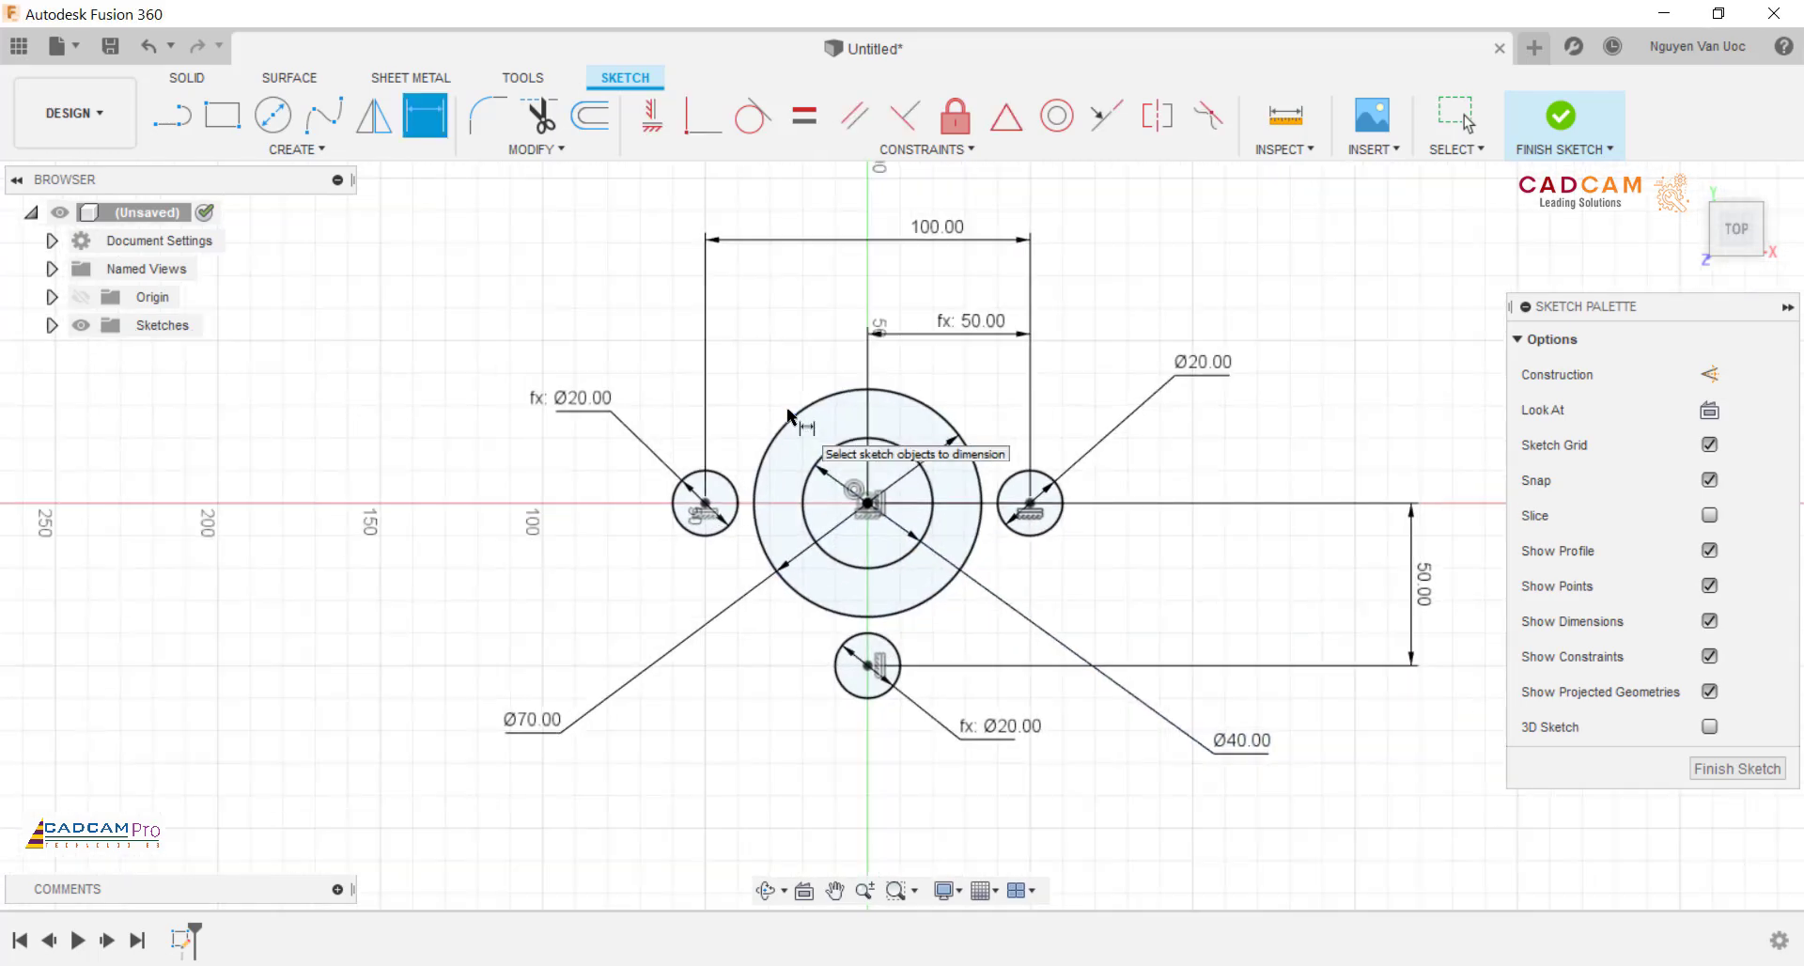
key(Escape)
scroll(765, 411, up, 2)
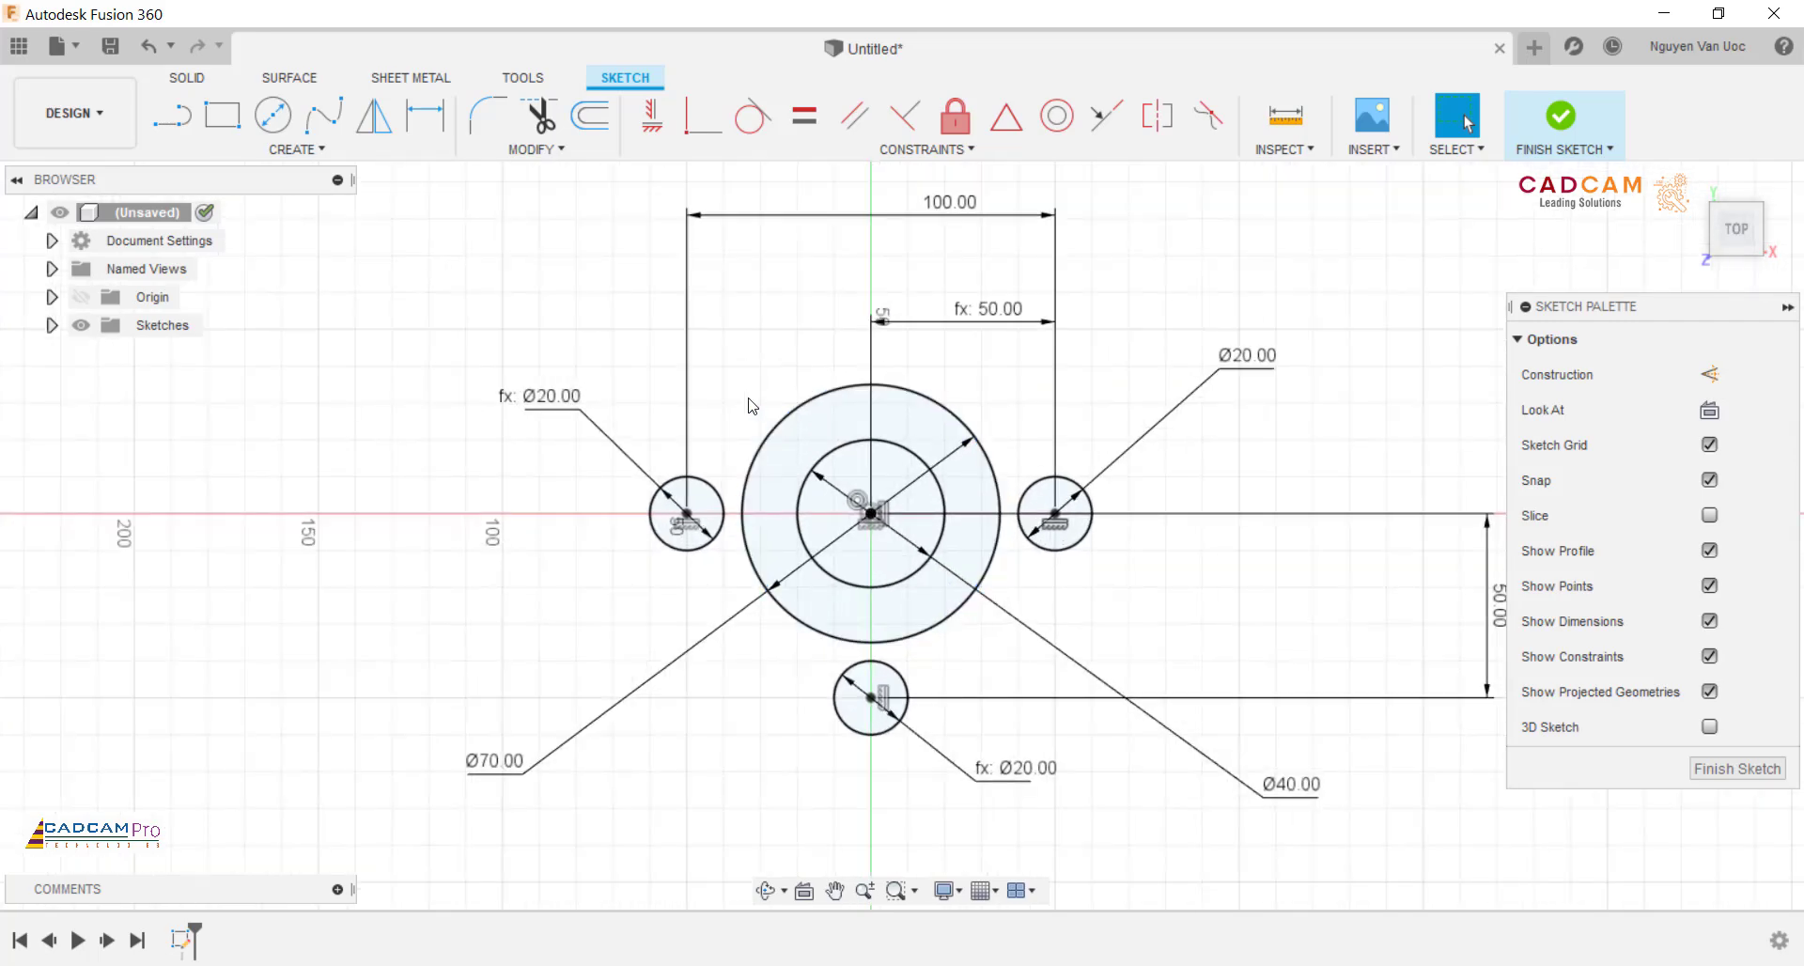
scroll(752, 406, up, 1)
click(324, 149)
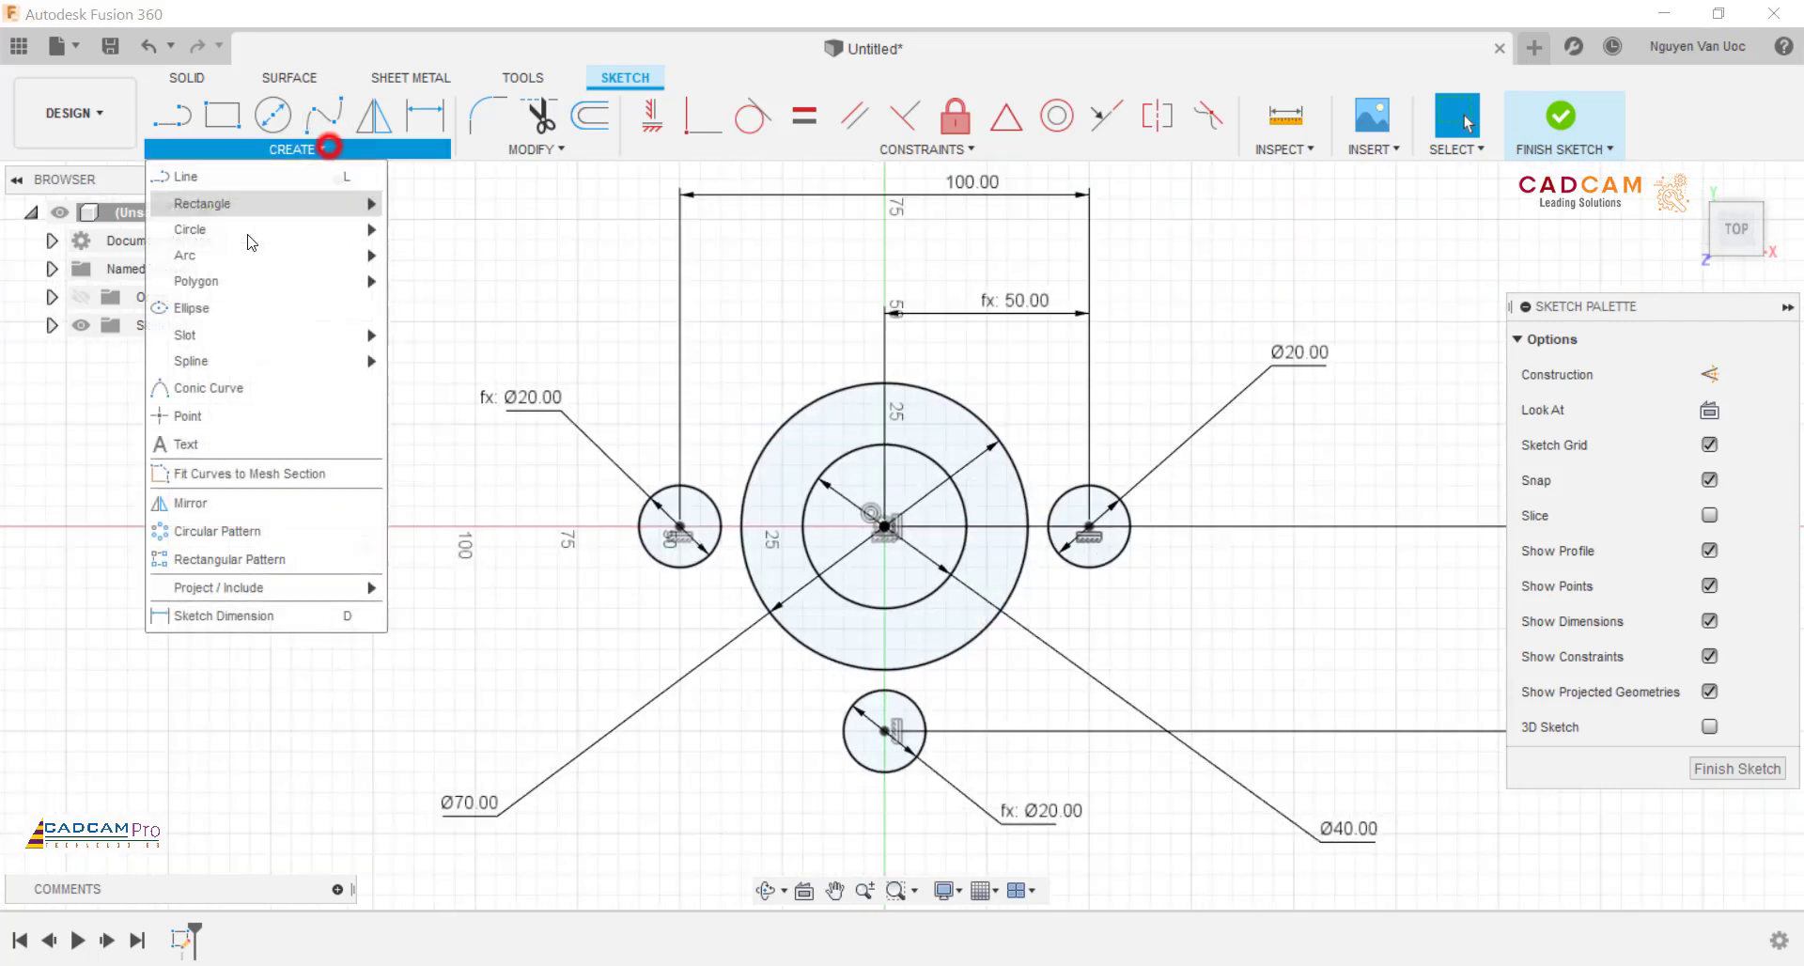
mouse_move(338, 268)
click(408, 261)
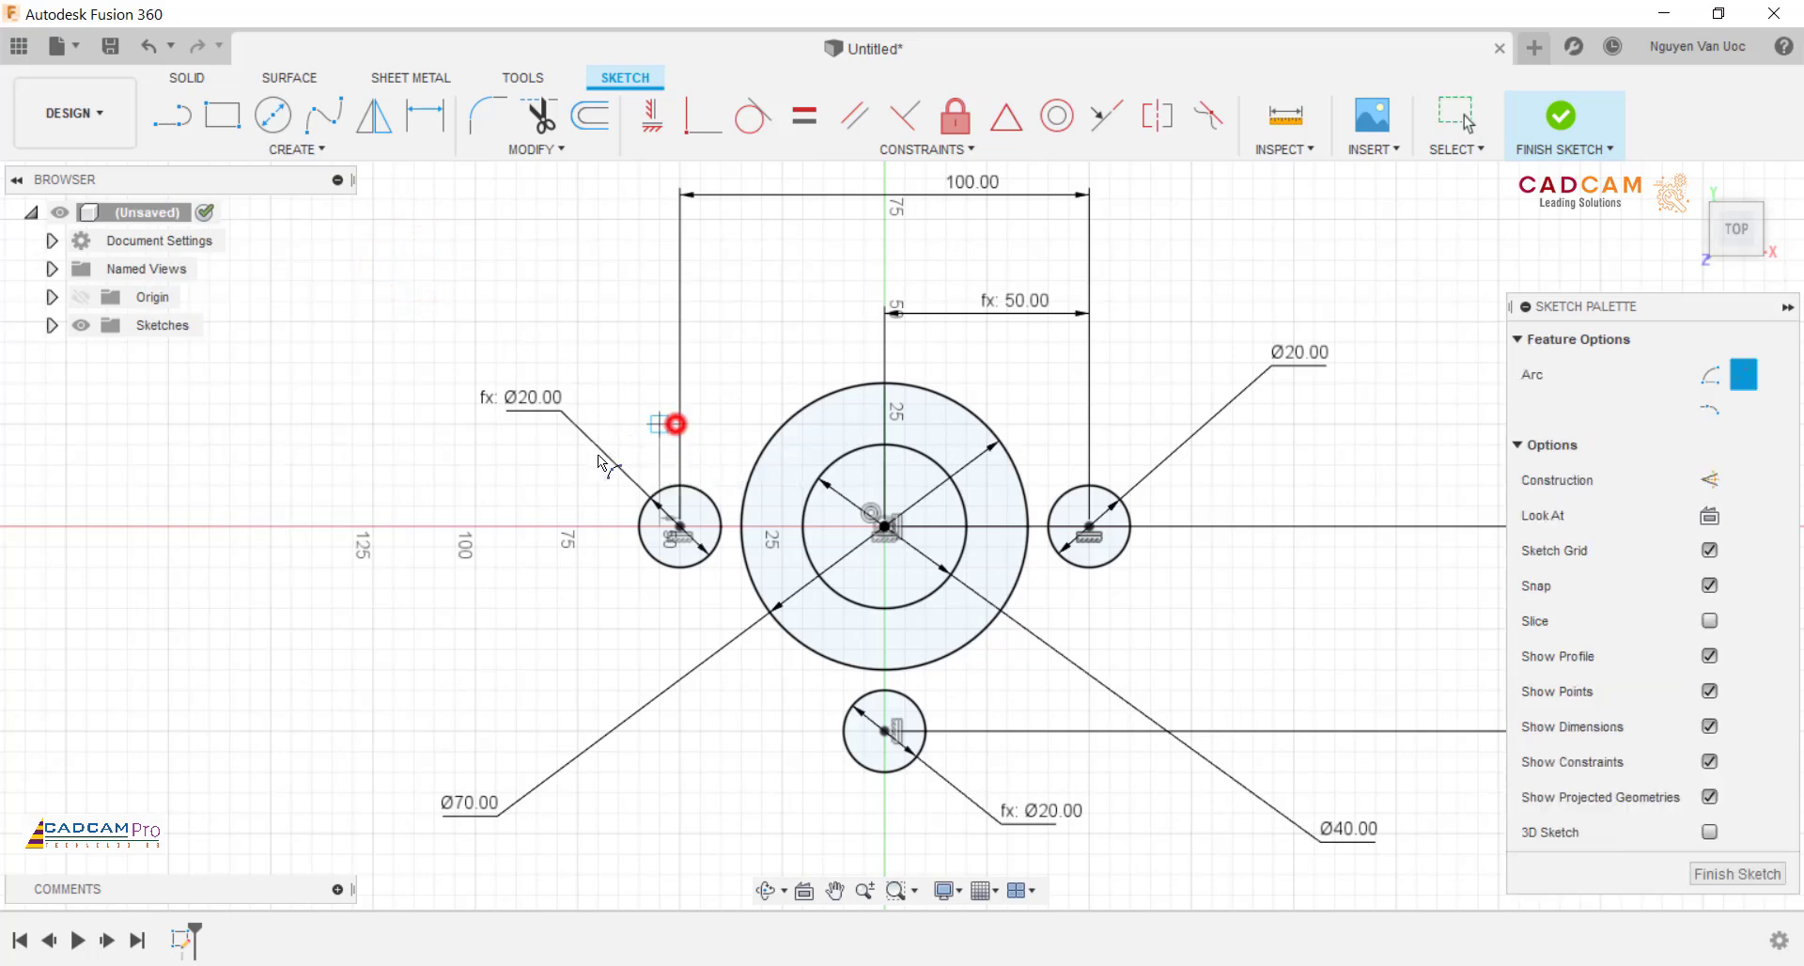
click(655, 627)
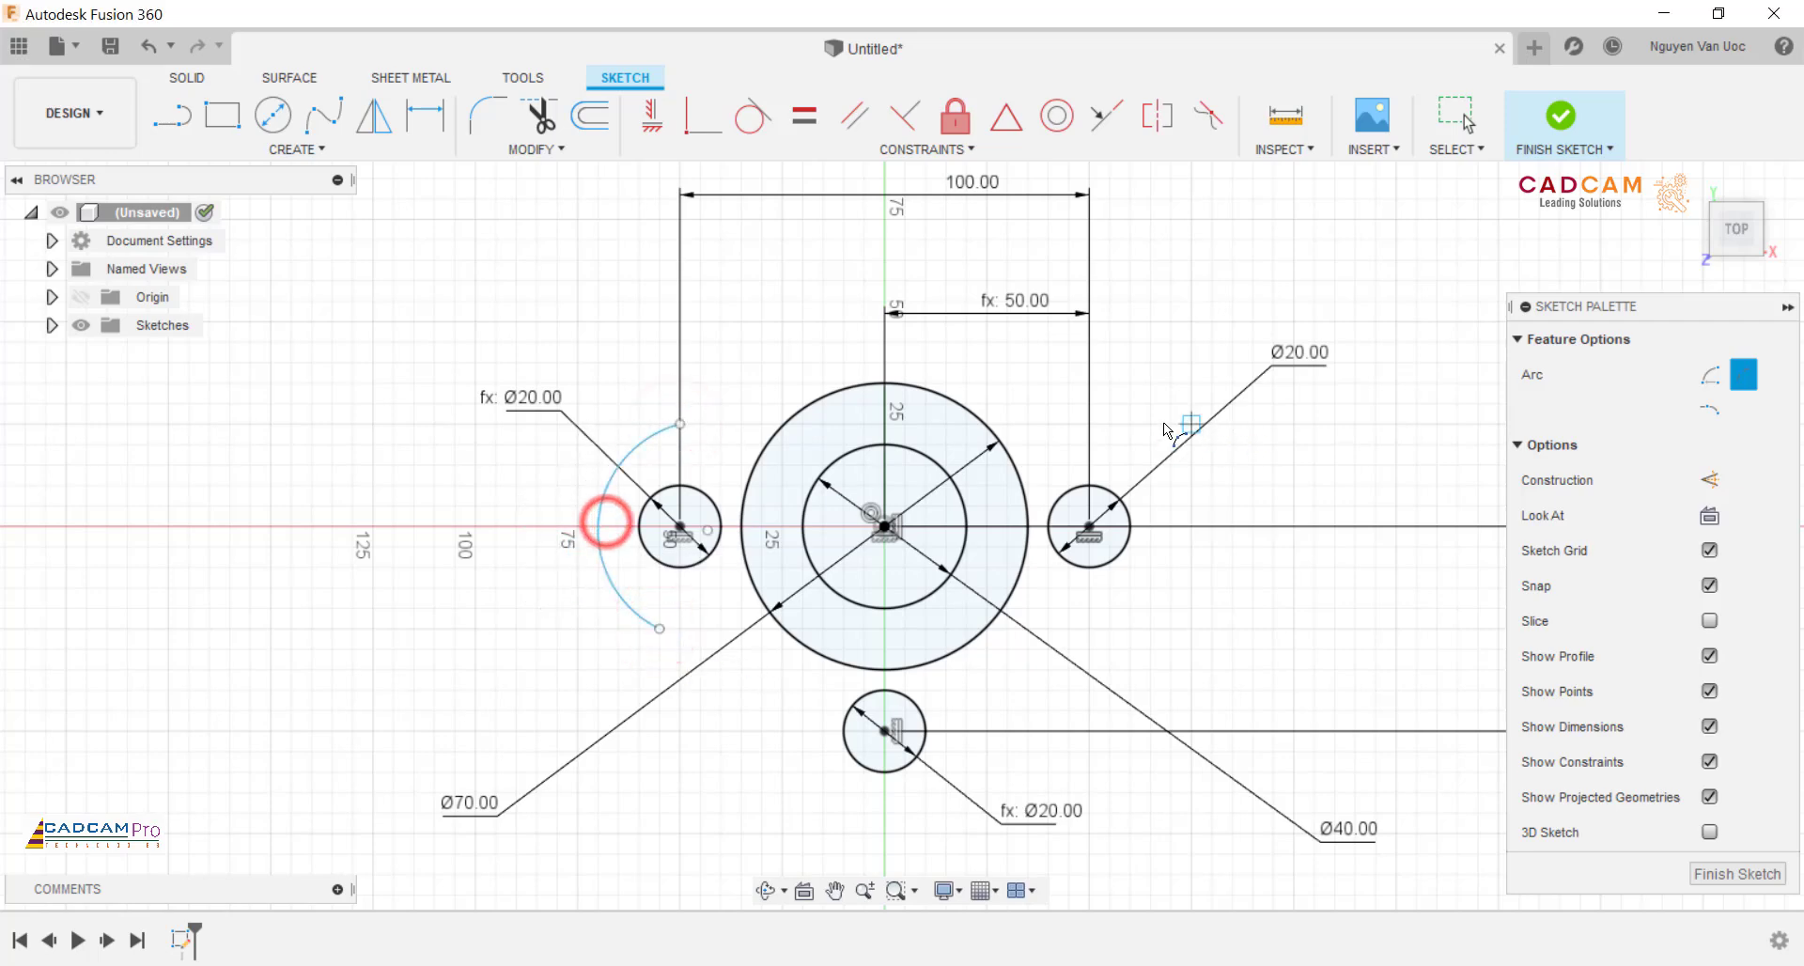
click(1109, 627)
click(1176, 508)
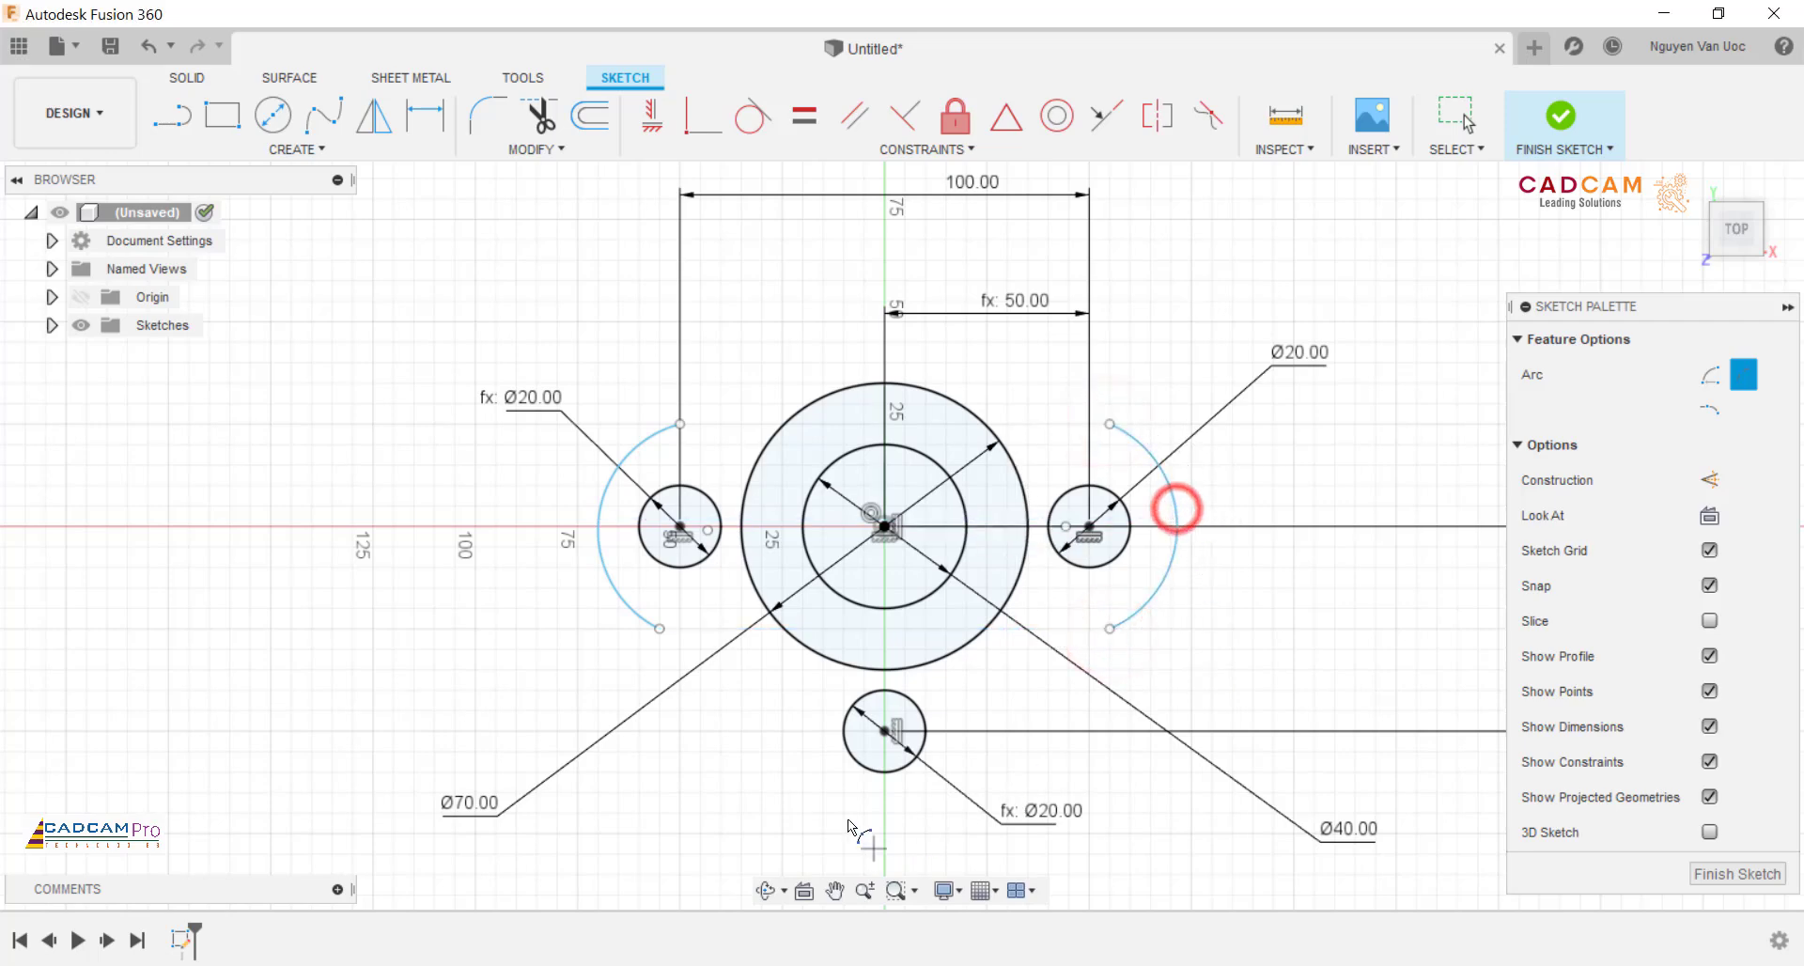
Step: Sketch a three-point arc spanning about 60 mm around the underside of the lower small circle
click(761, 752)
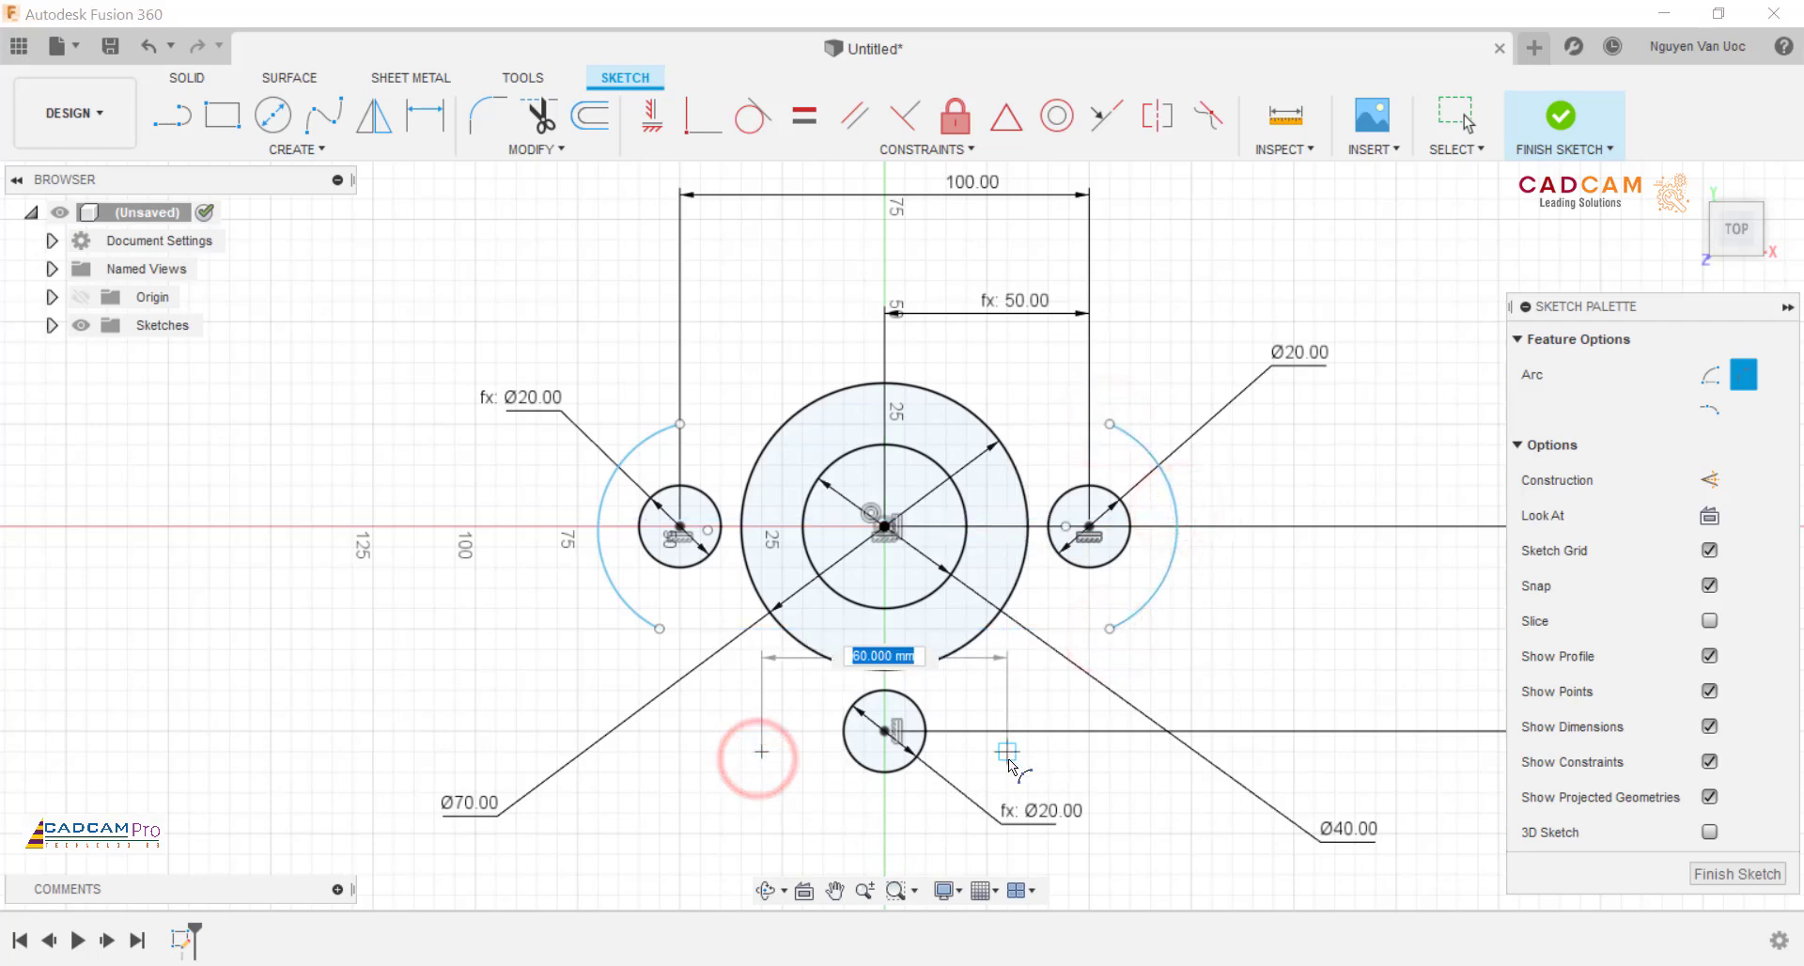
click(1007, 752)
click(921, 829)
key(Escape)
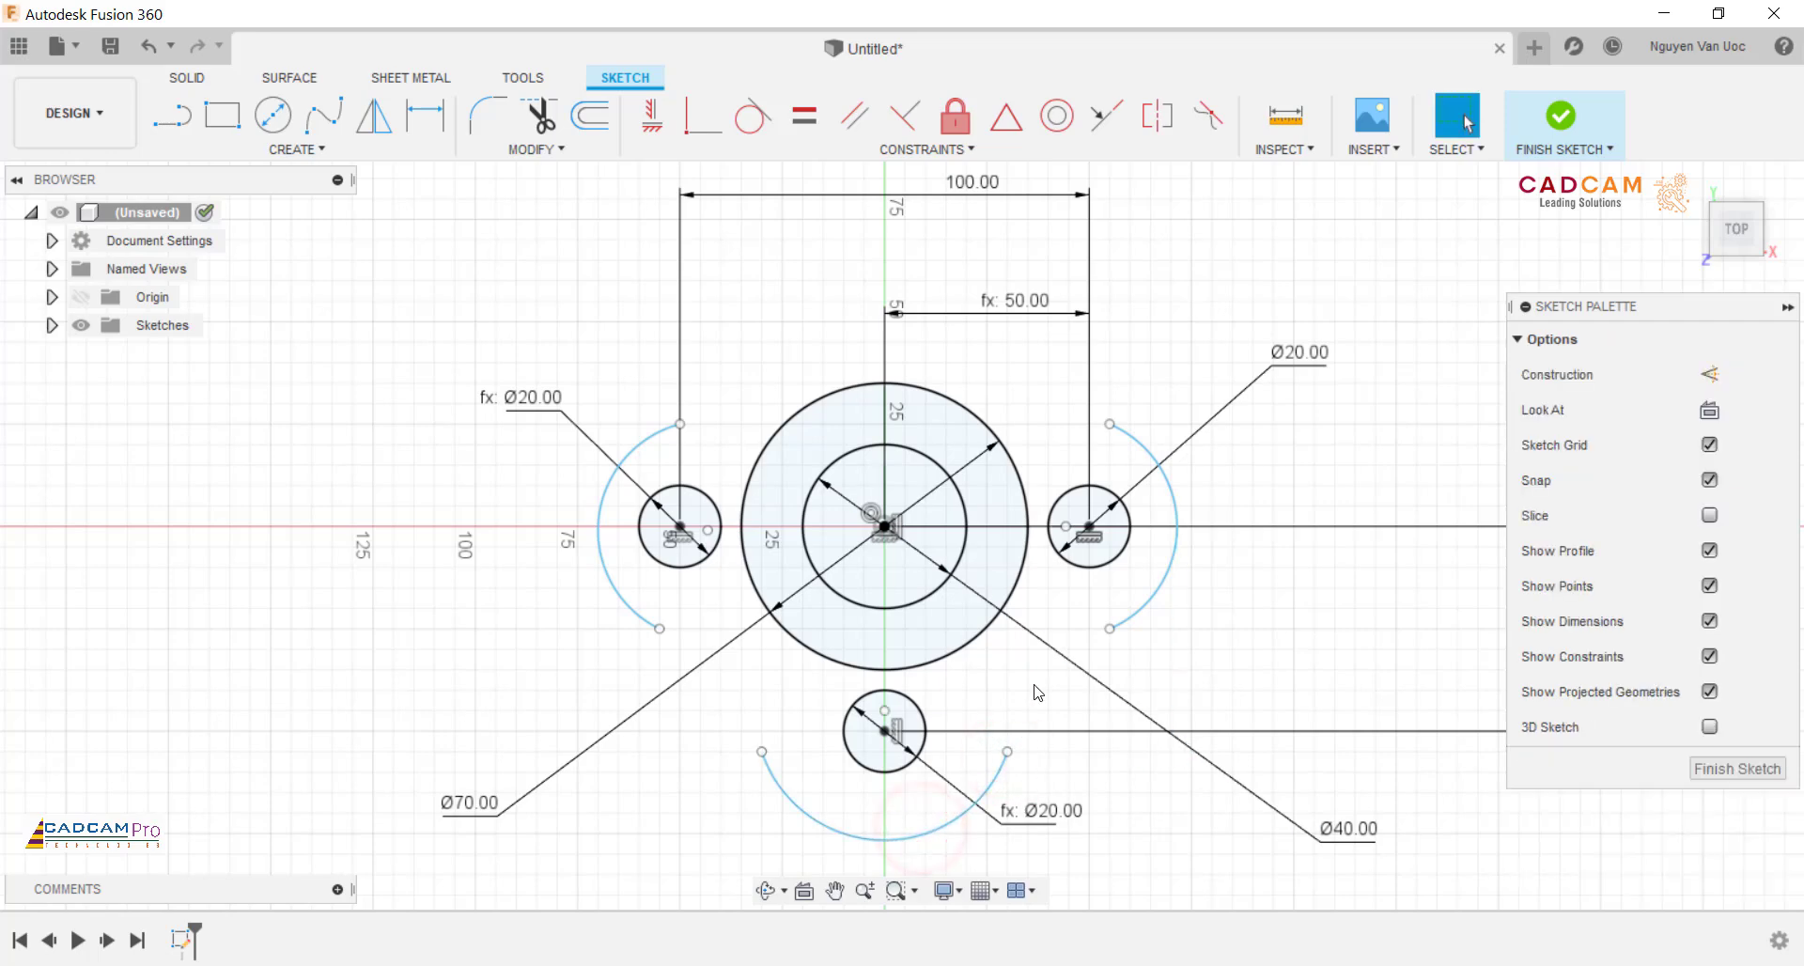
Step: Make each of the three outer arcs concentric with the small circle it surrounds
scroll(1030, 691, down, 3)
click(1074, 472)
click(1056, 116)
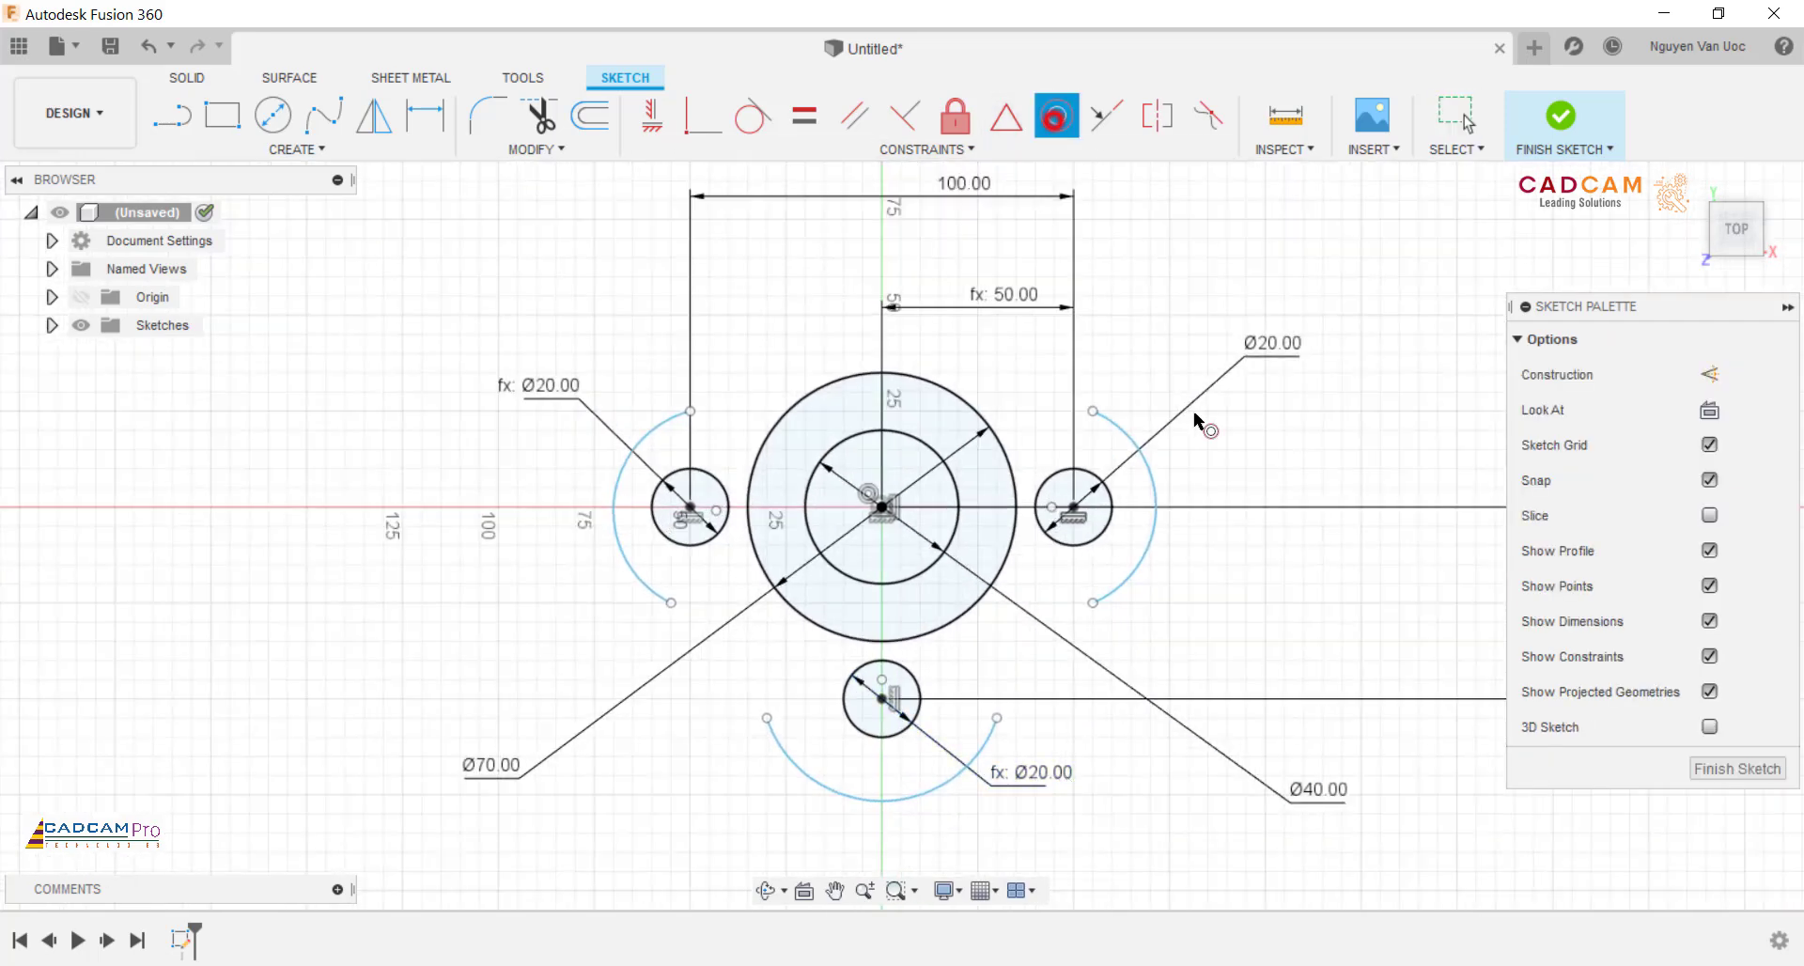
click(1147, 540)
click(1090, 537)
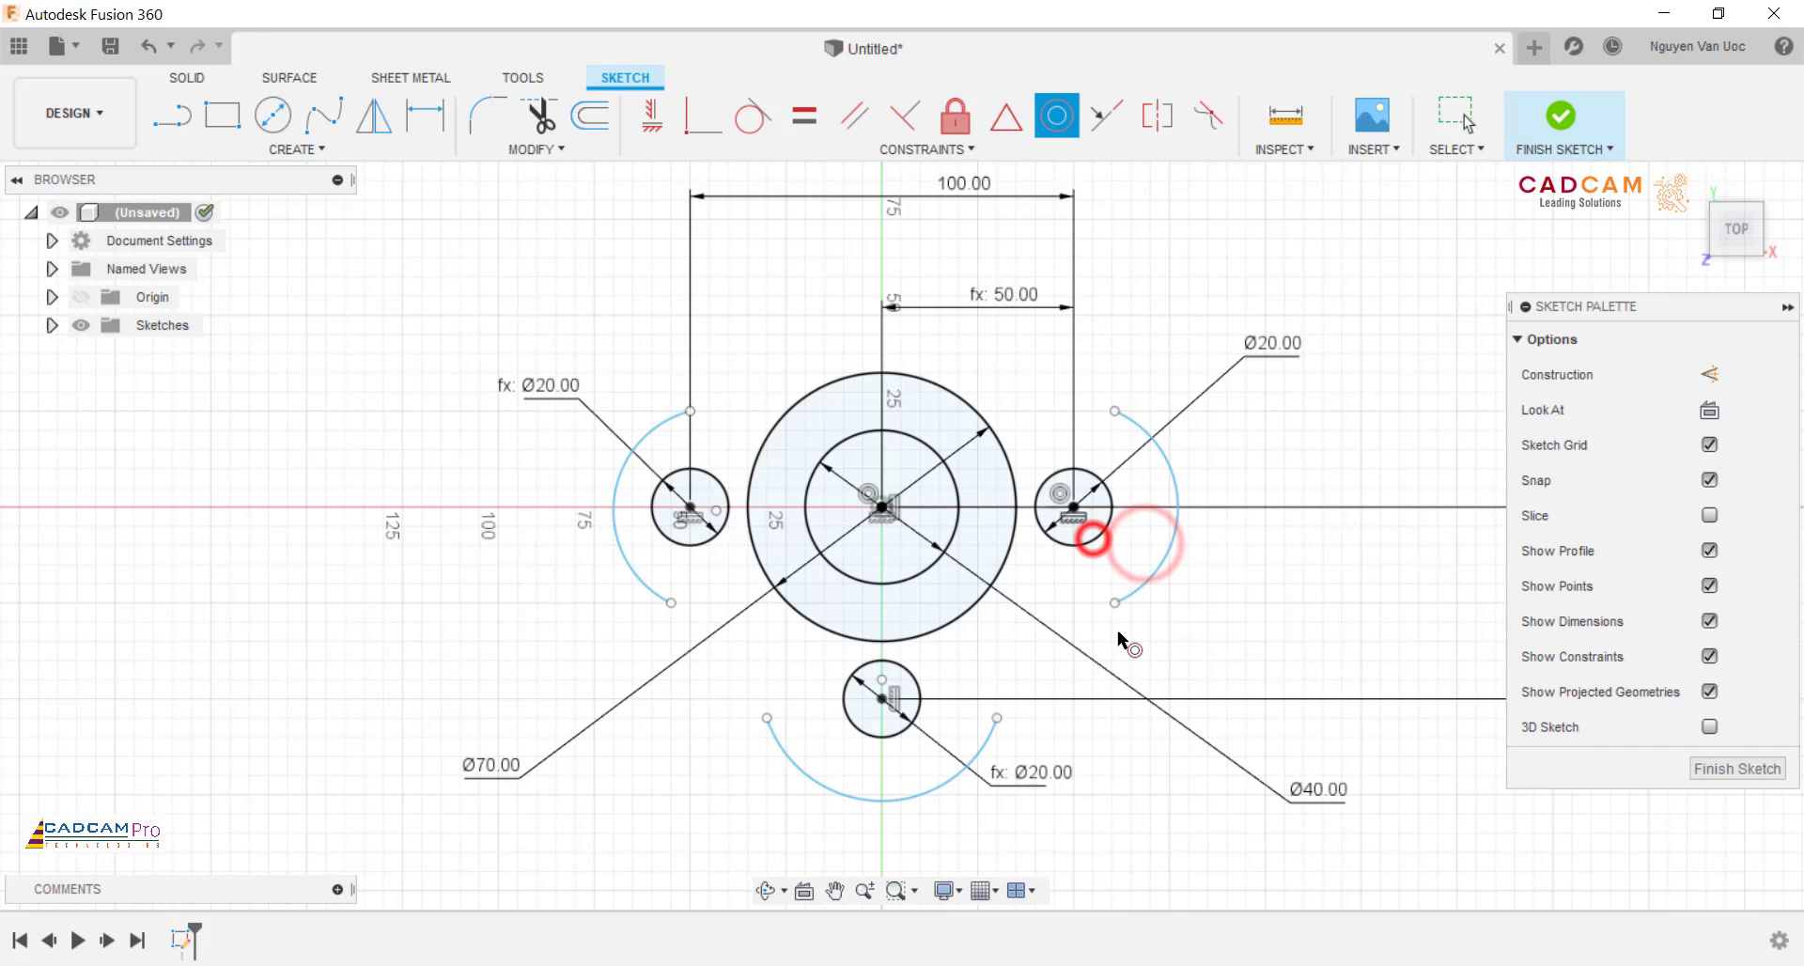
click(655, 590)
click(703, 543)
click(836, 795)
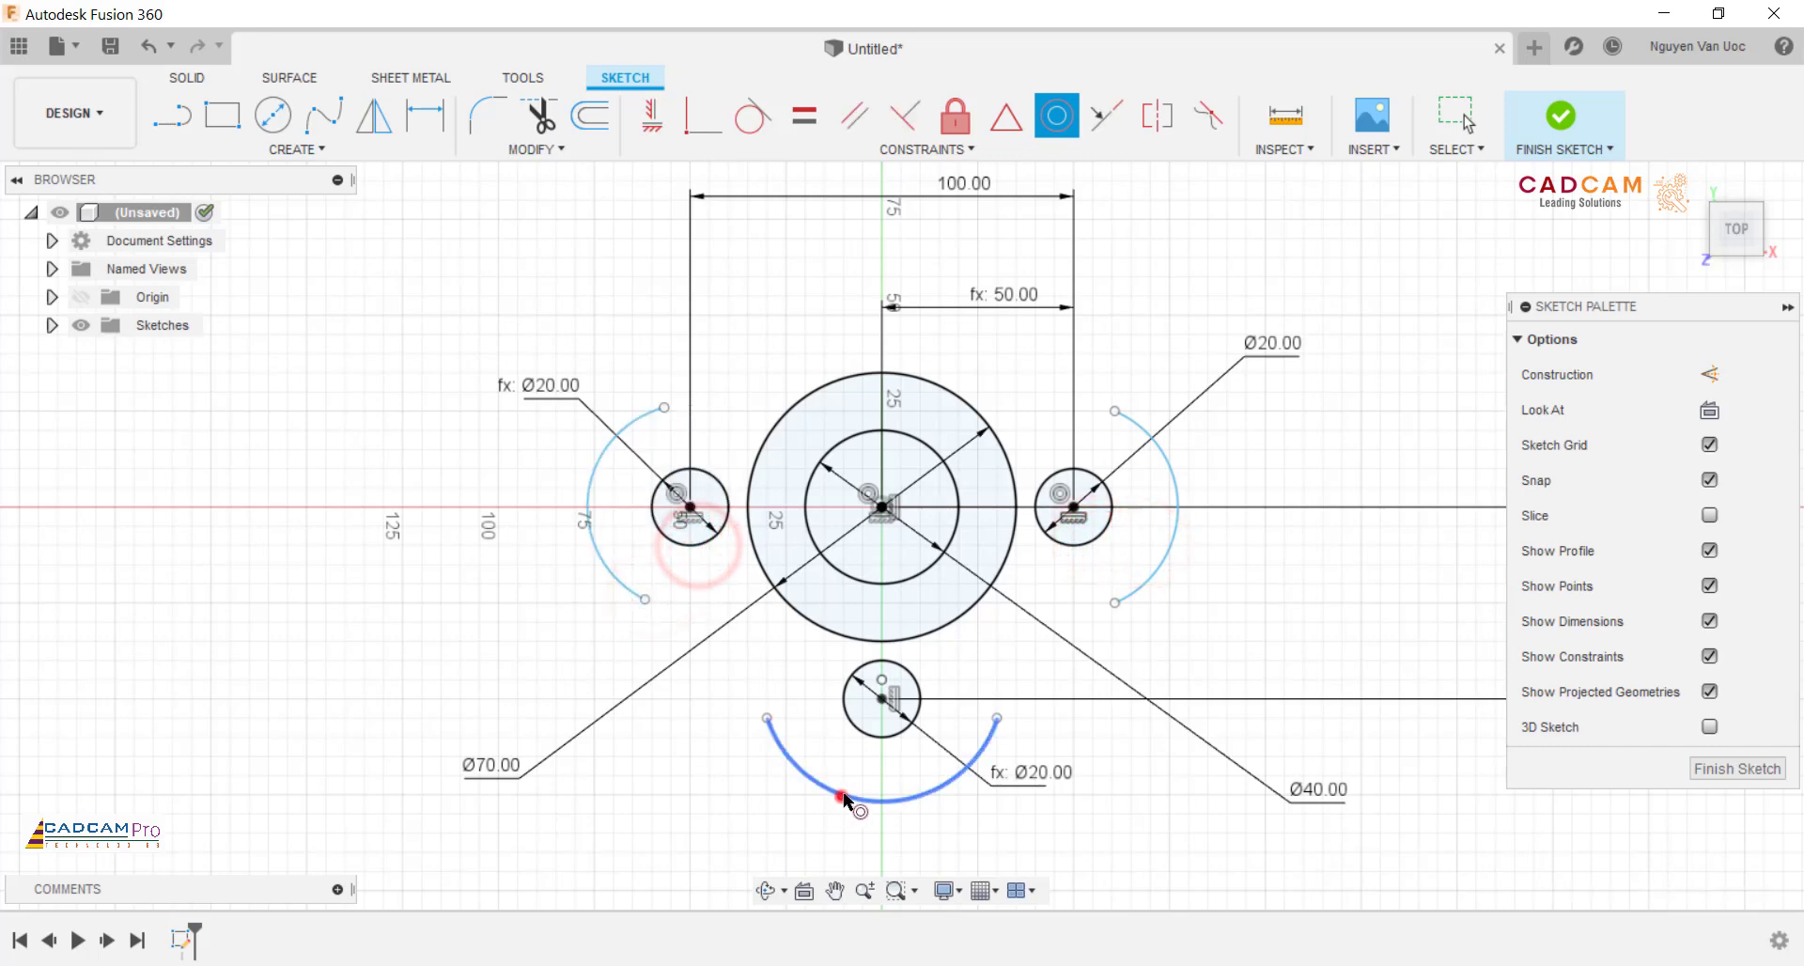
click(877, 734)
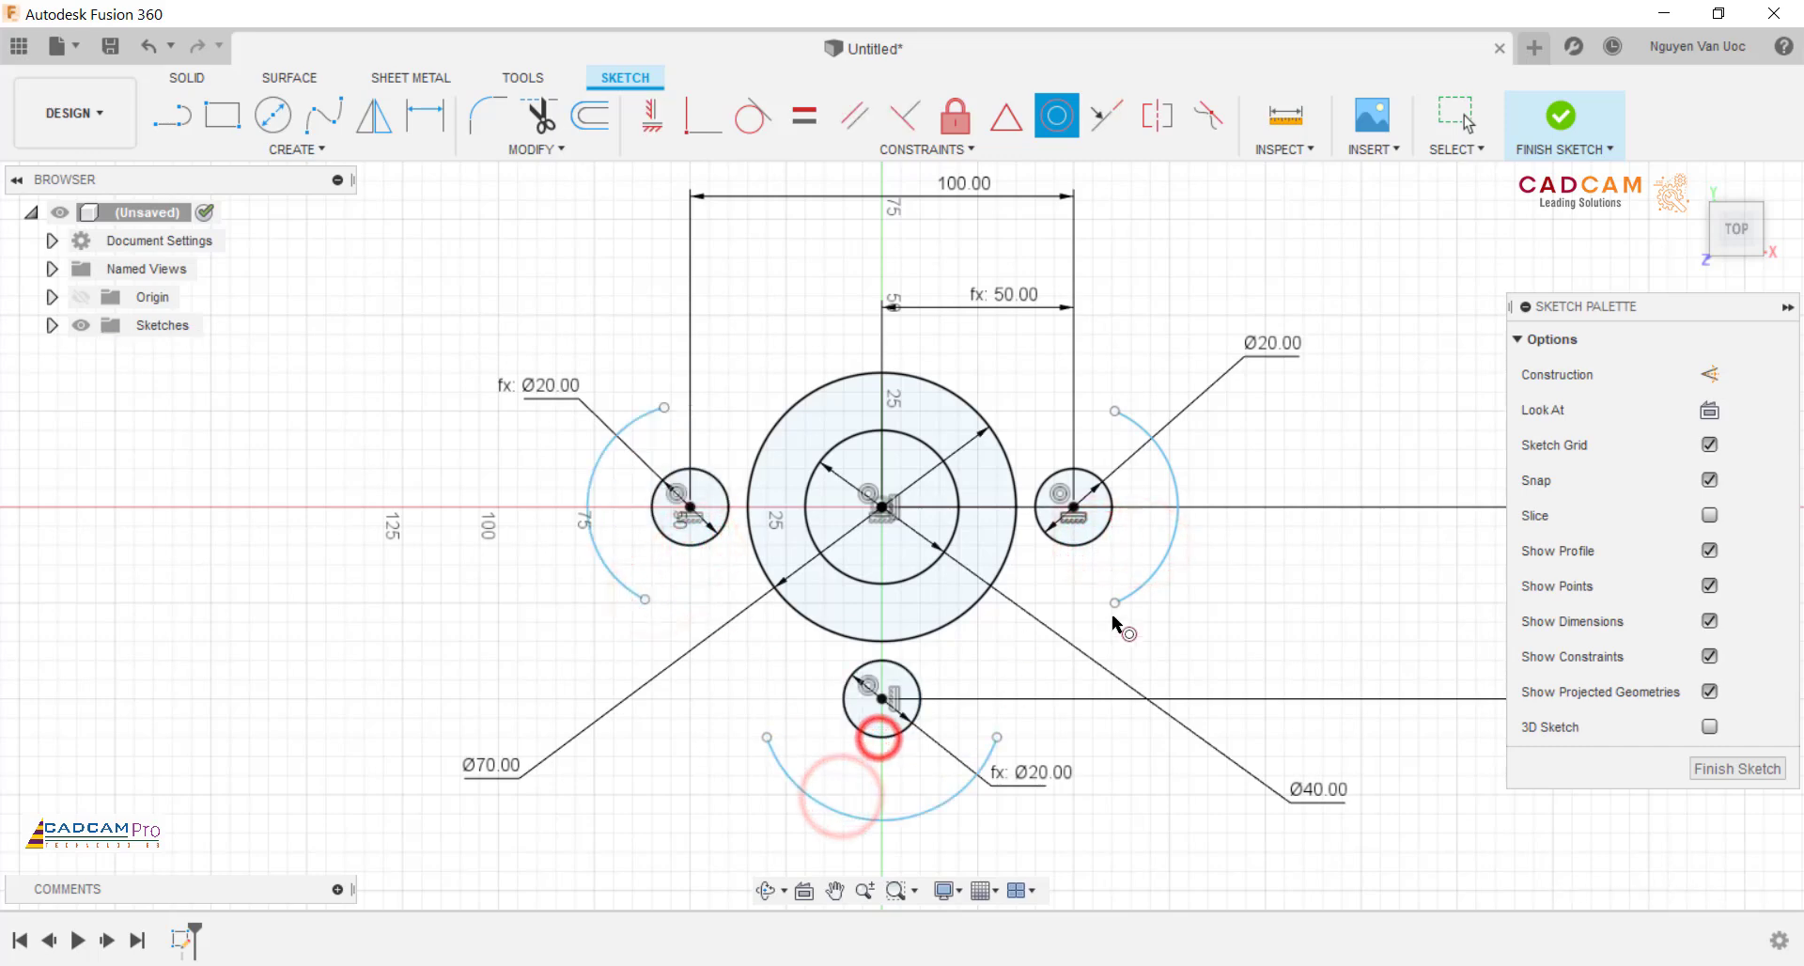
Step: Dimension the right outer arc with a radius of 20 mm
click(425, 116)
scroll(746, 443, down, 2)
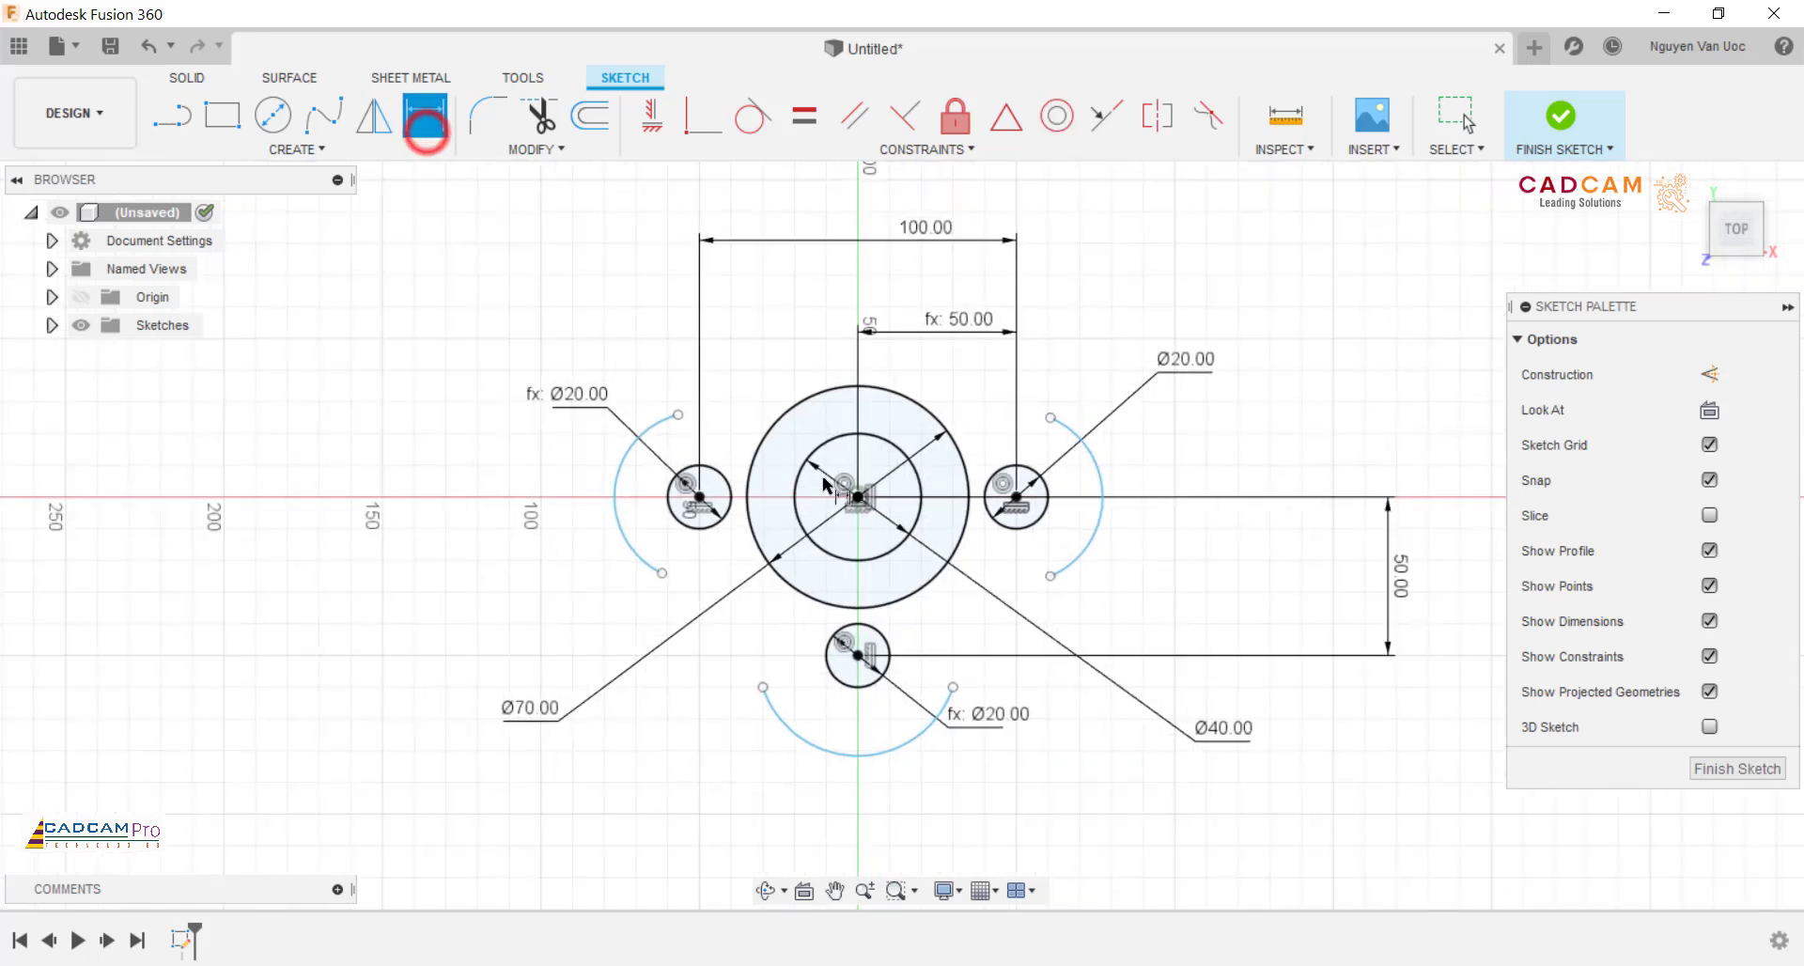
click(1101, 493)
click(1221, 447)
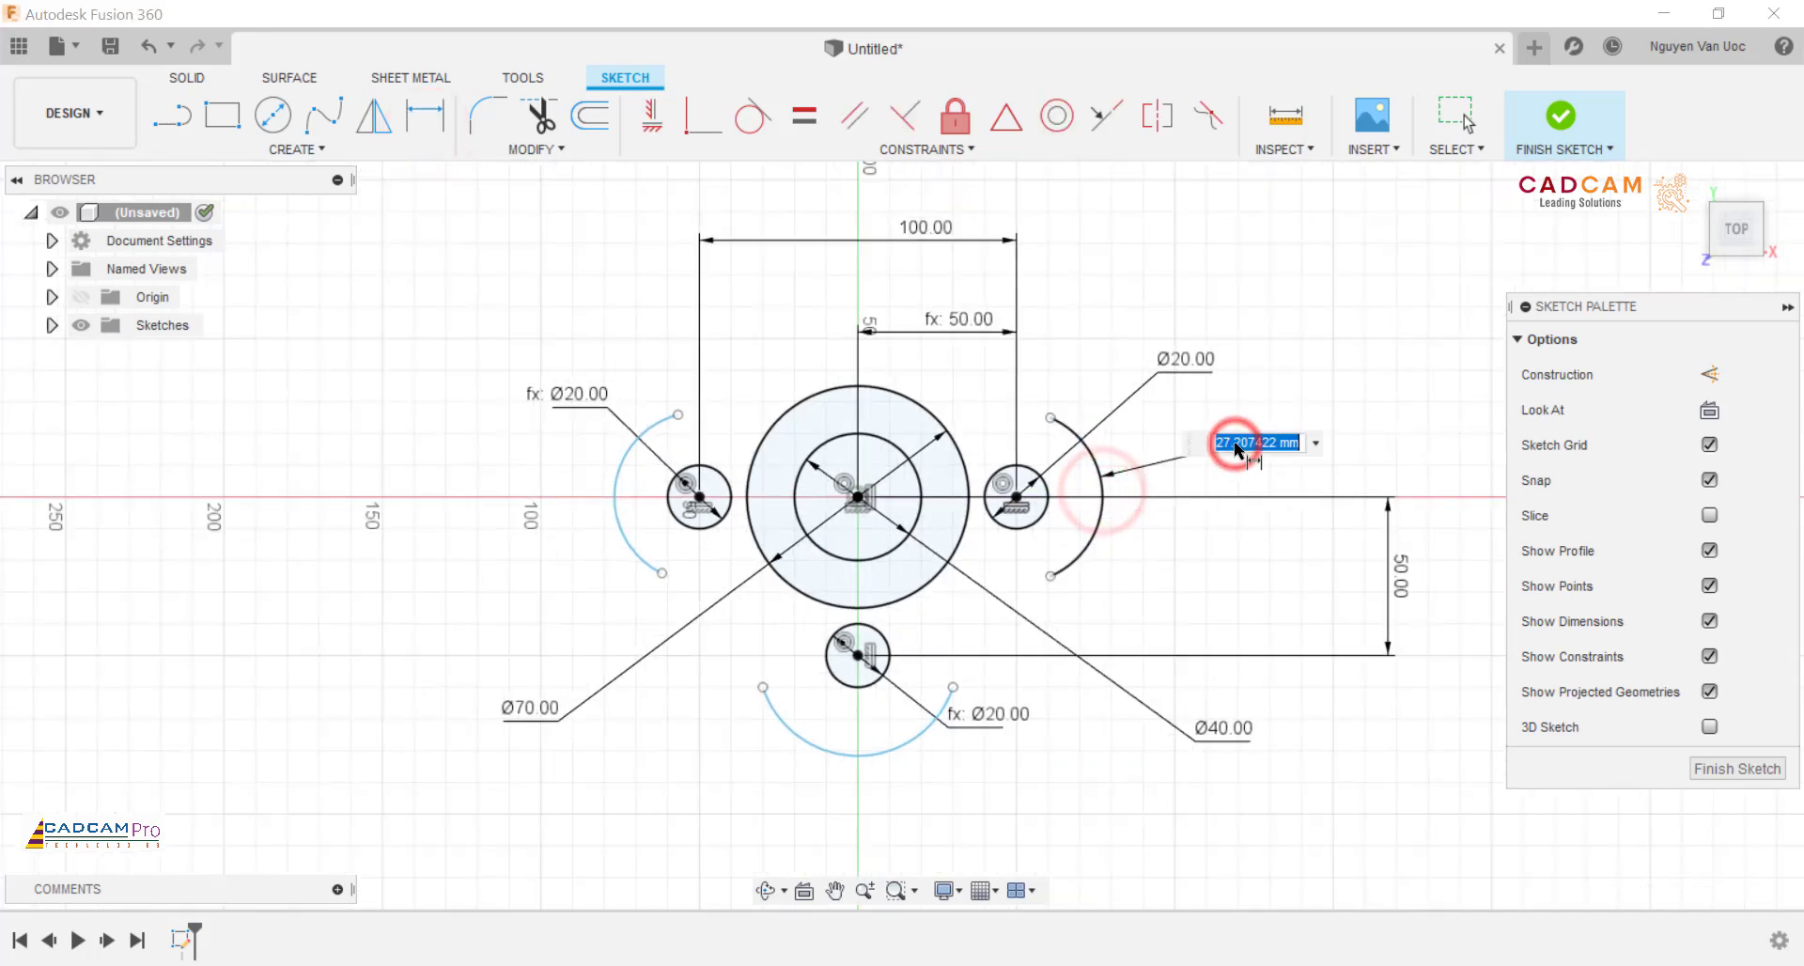
scroll(1080, 583, up, 1)
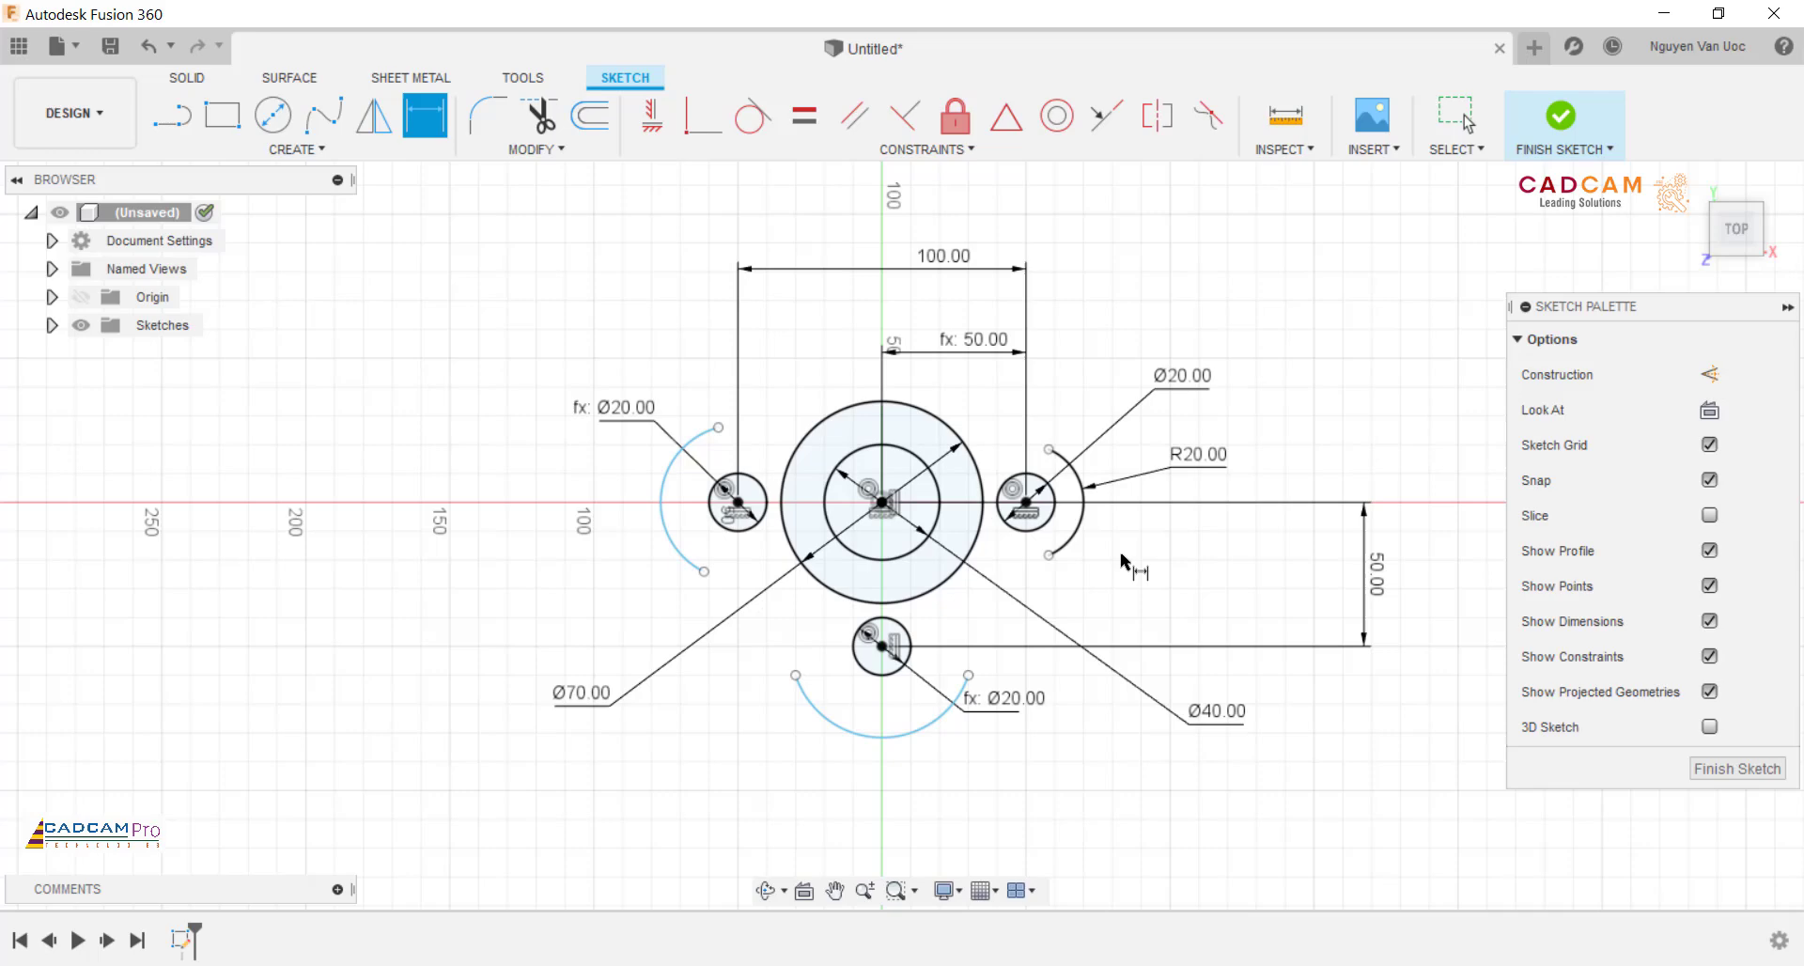
Step: Dimension the lower arc's radius by linking it to the right arc's radius dimension, d9
click(924, 711)
click(966, 795)
click(1260, 387)
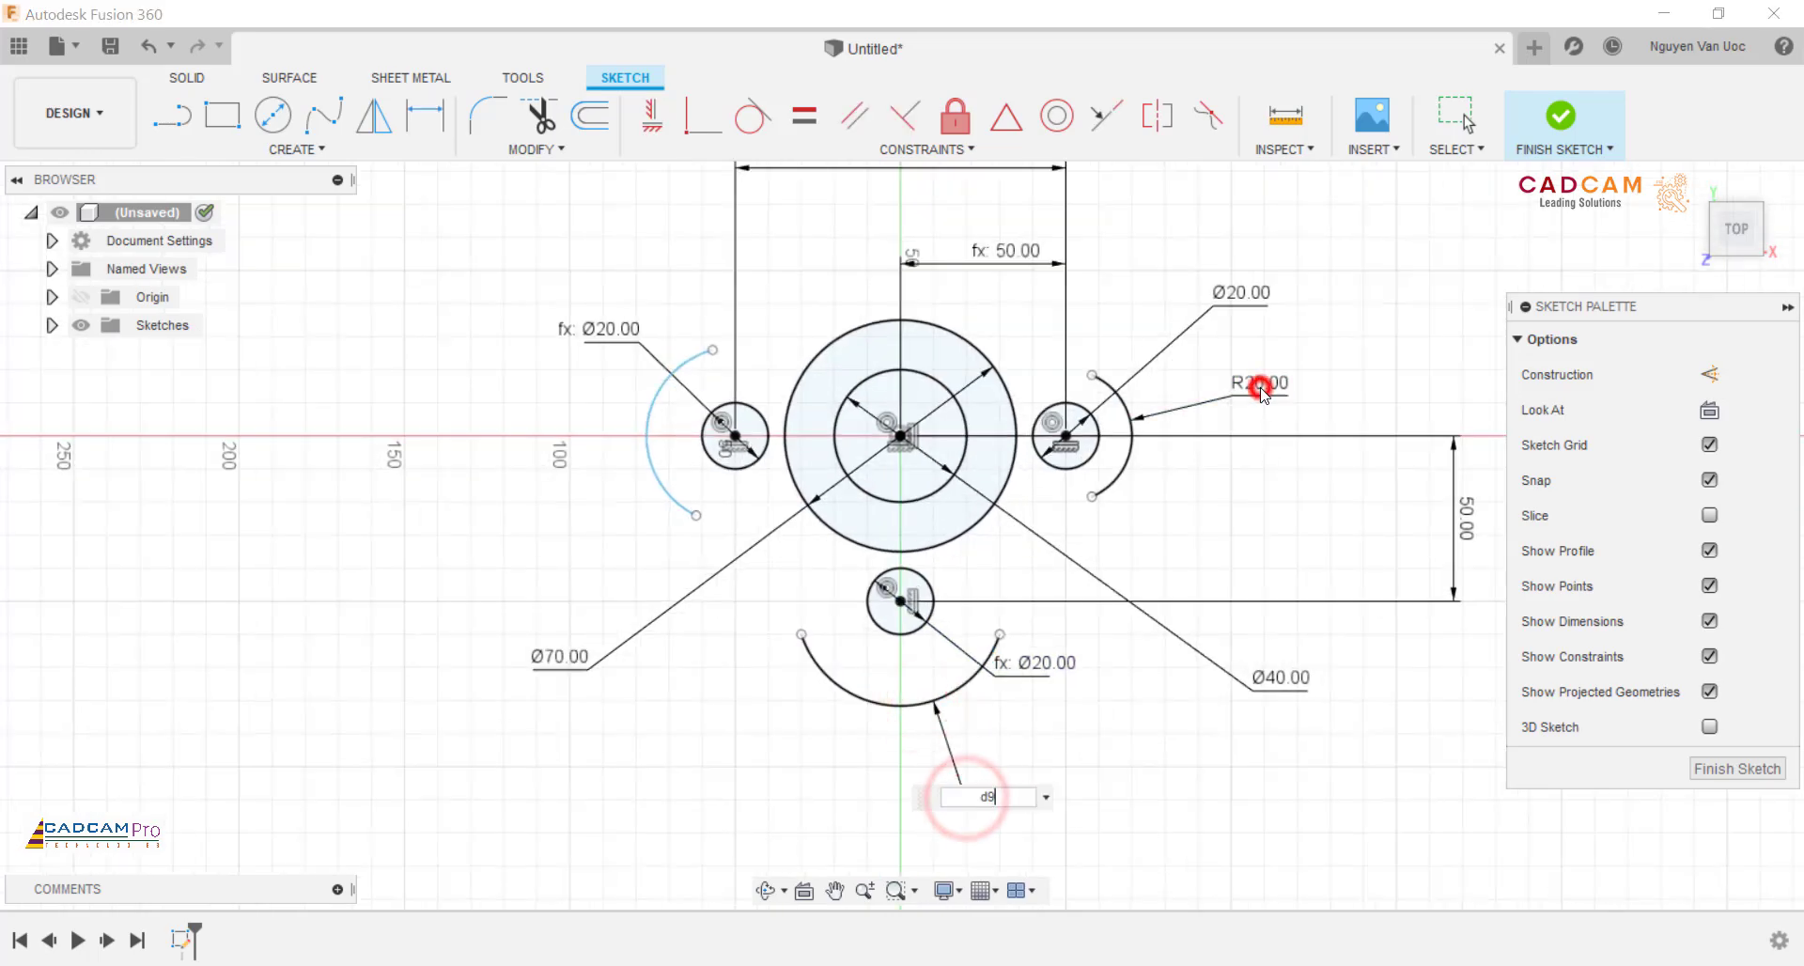
key(Return)
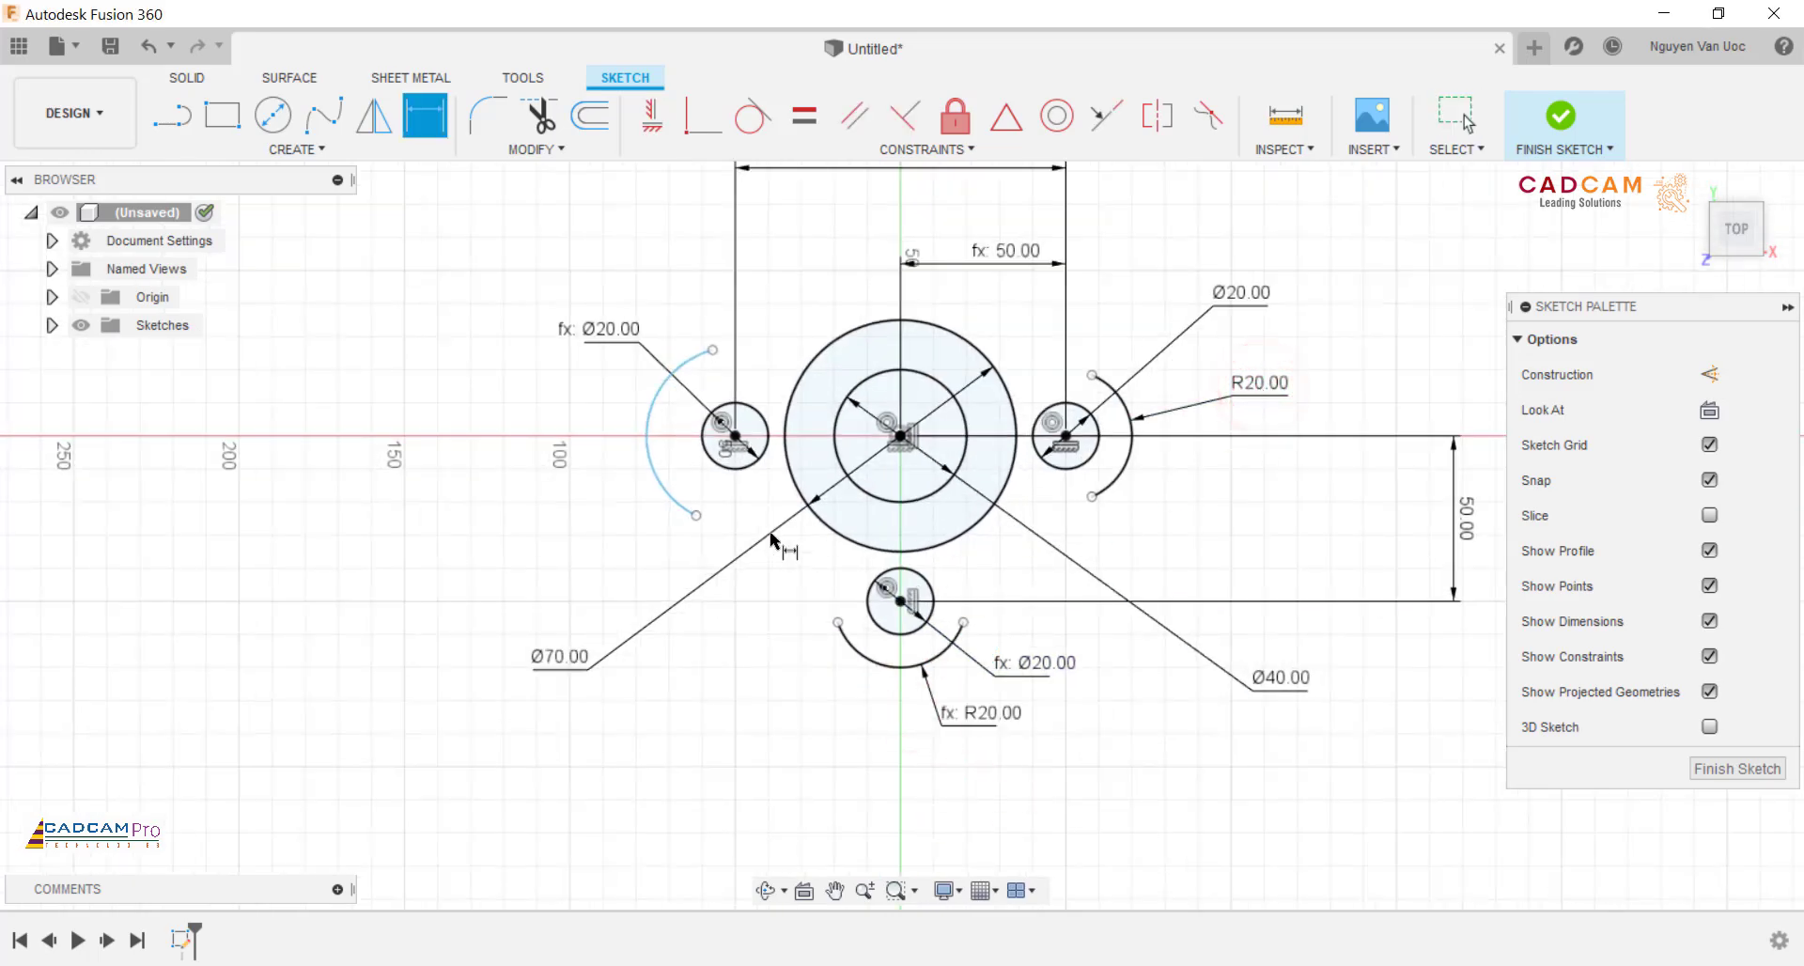
Step: Dimension the left arc's radius by linking it to the right arc's radius dimension as well
click(654, 477)
click(563, 495)
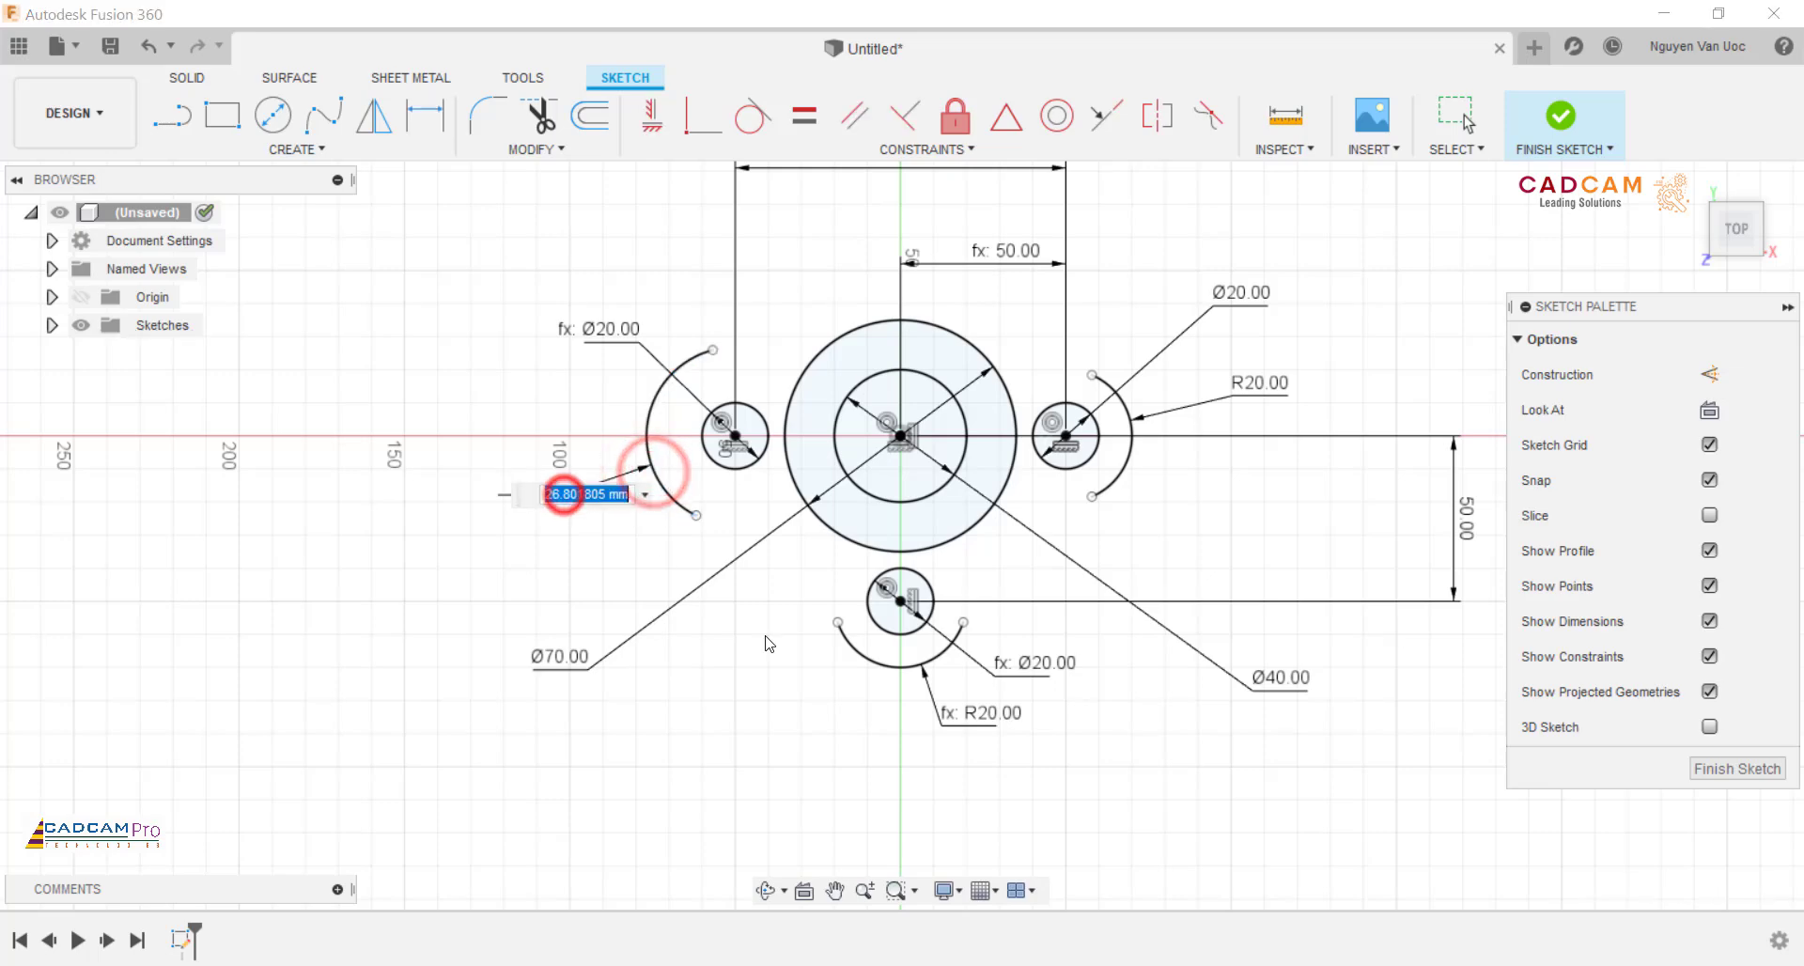
click(1260, 387)
key(Return)
key(Escape)
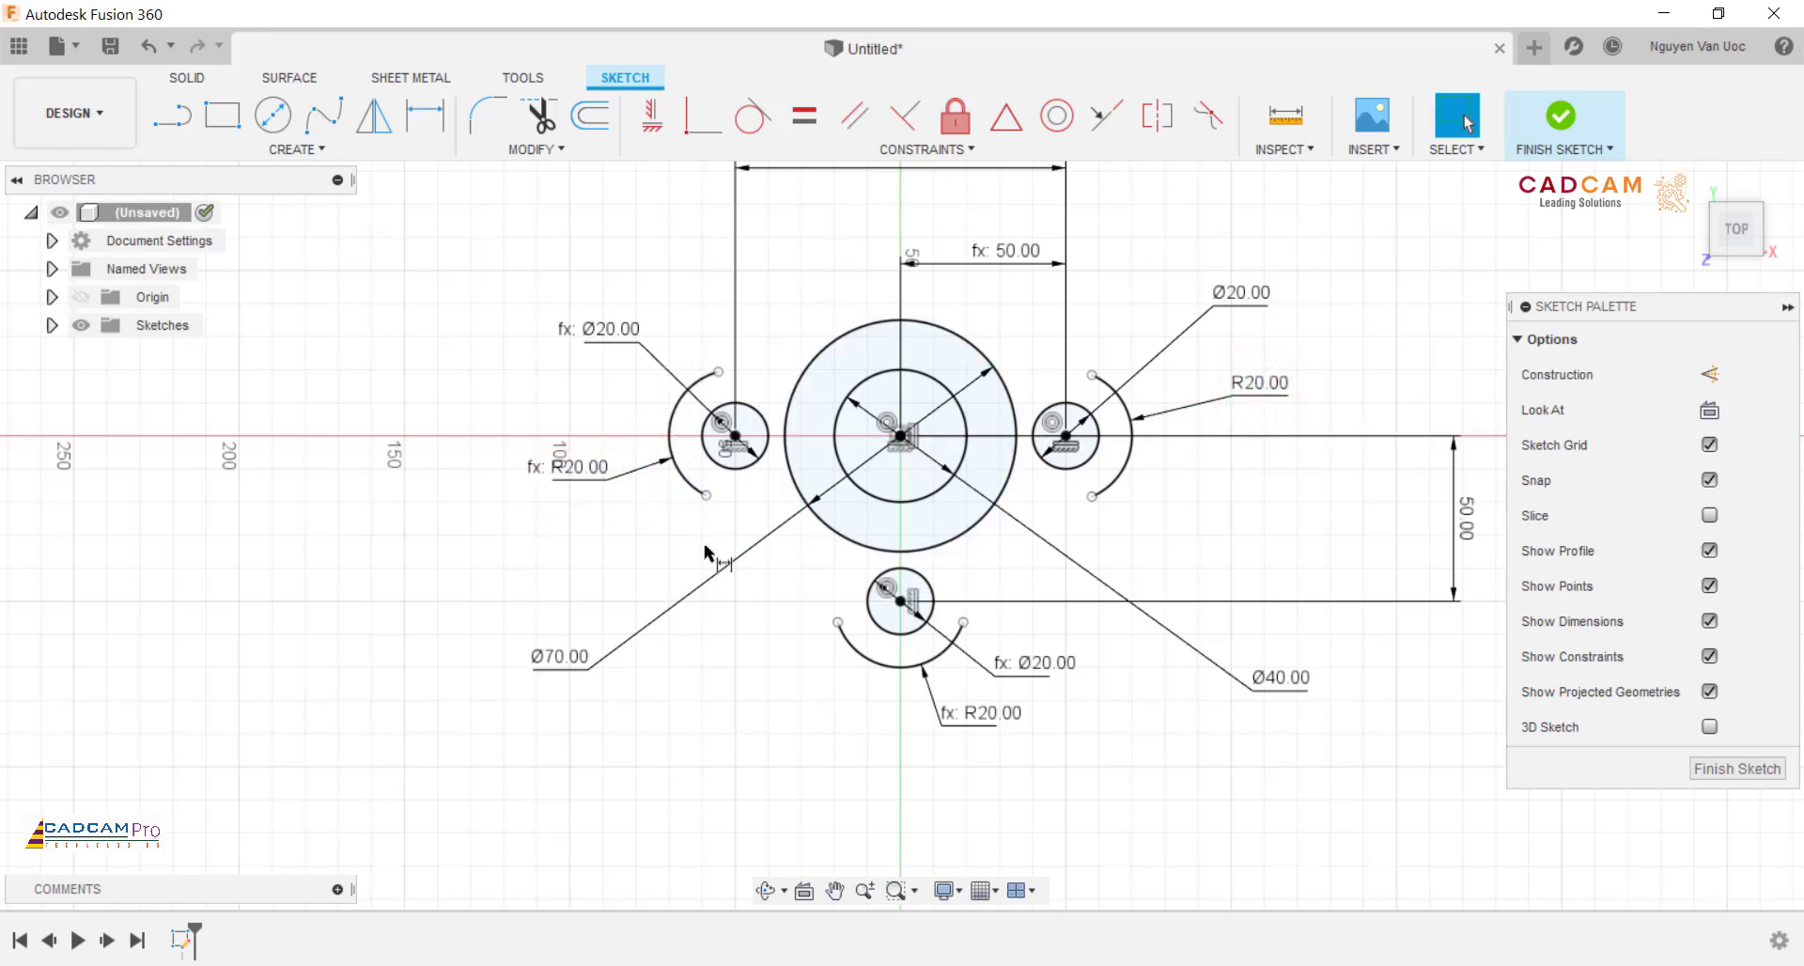
Step: Connect the facing endpoints of the three outer arcs with two sloping lines and one upper line to close the outline
click(172, 116)
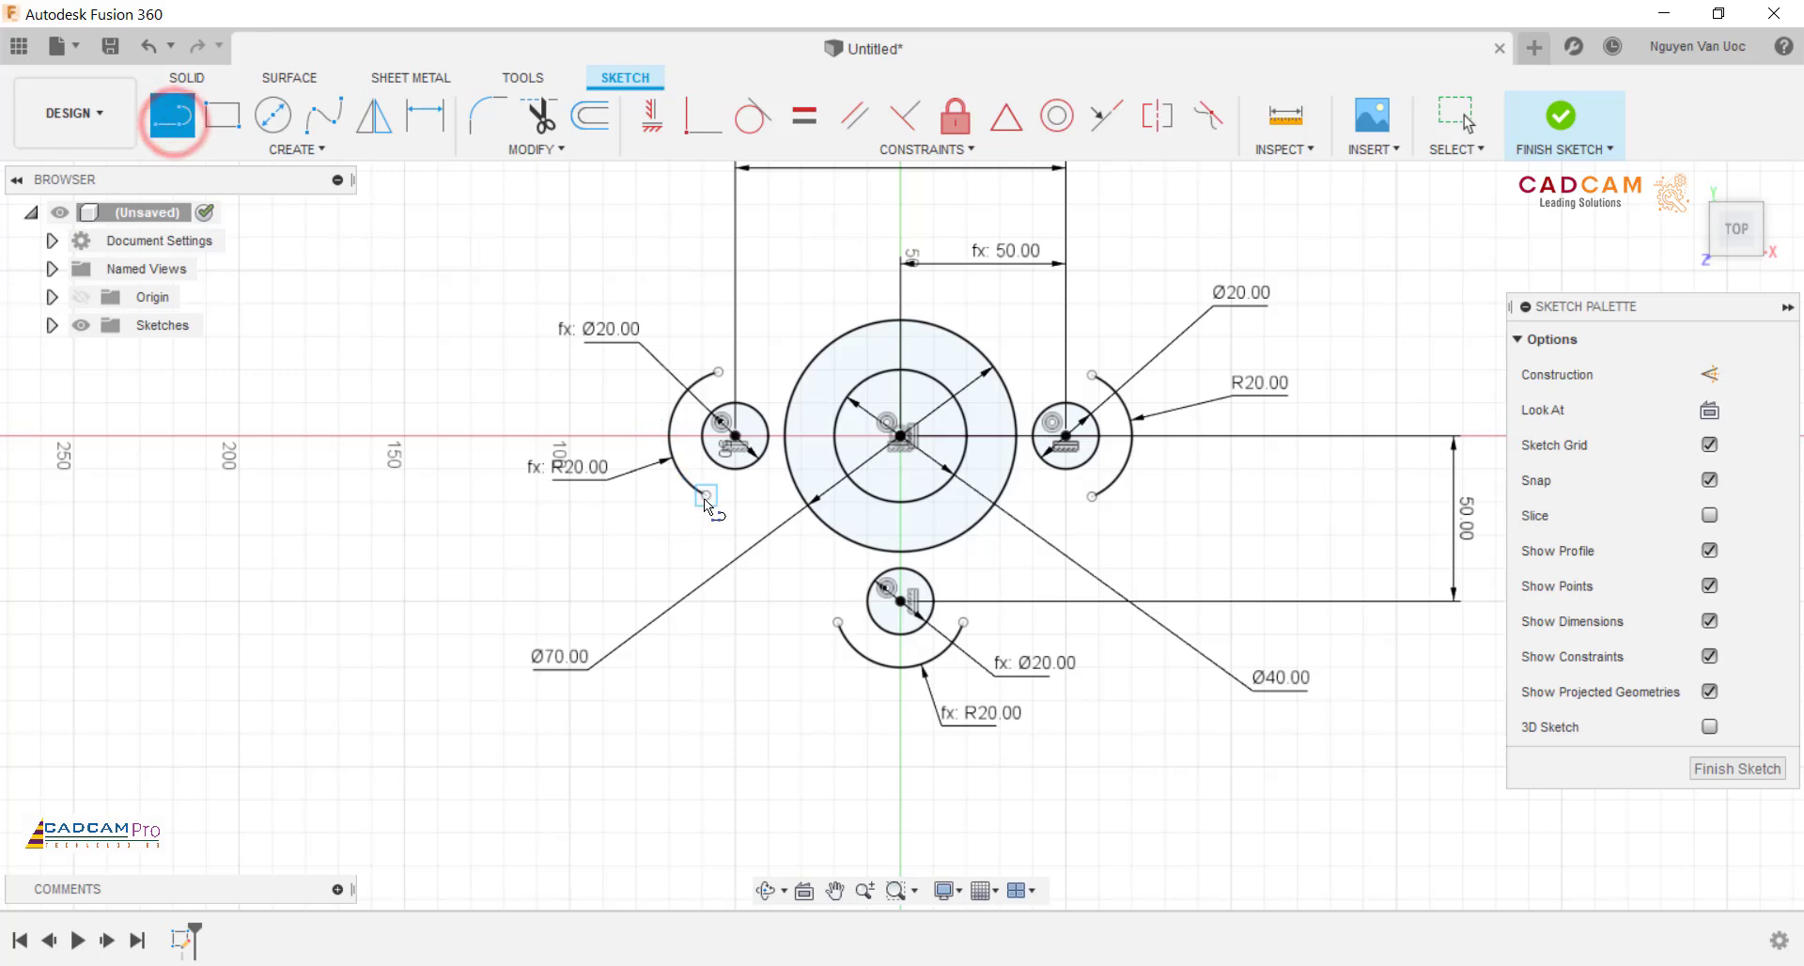
click(706, 494)
click(837, 622)
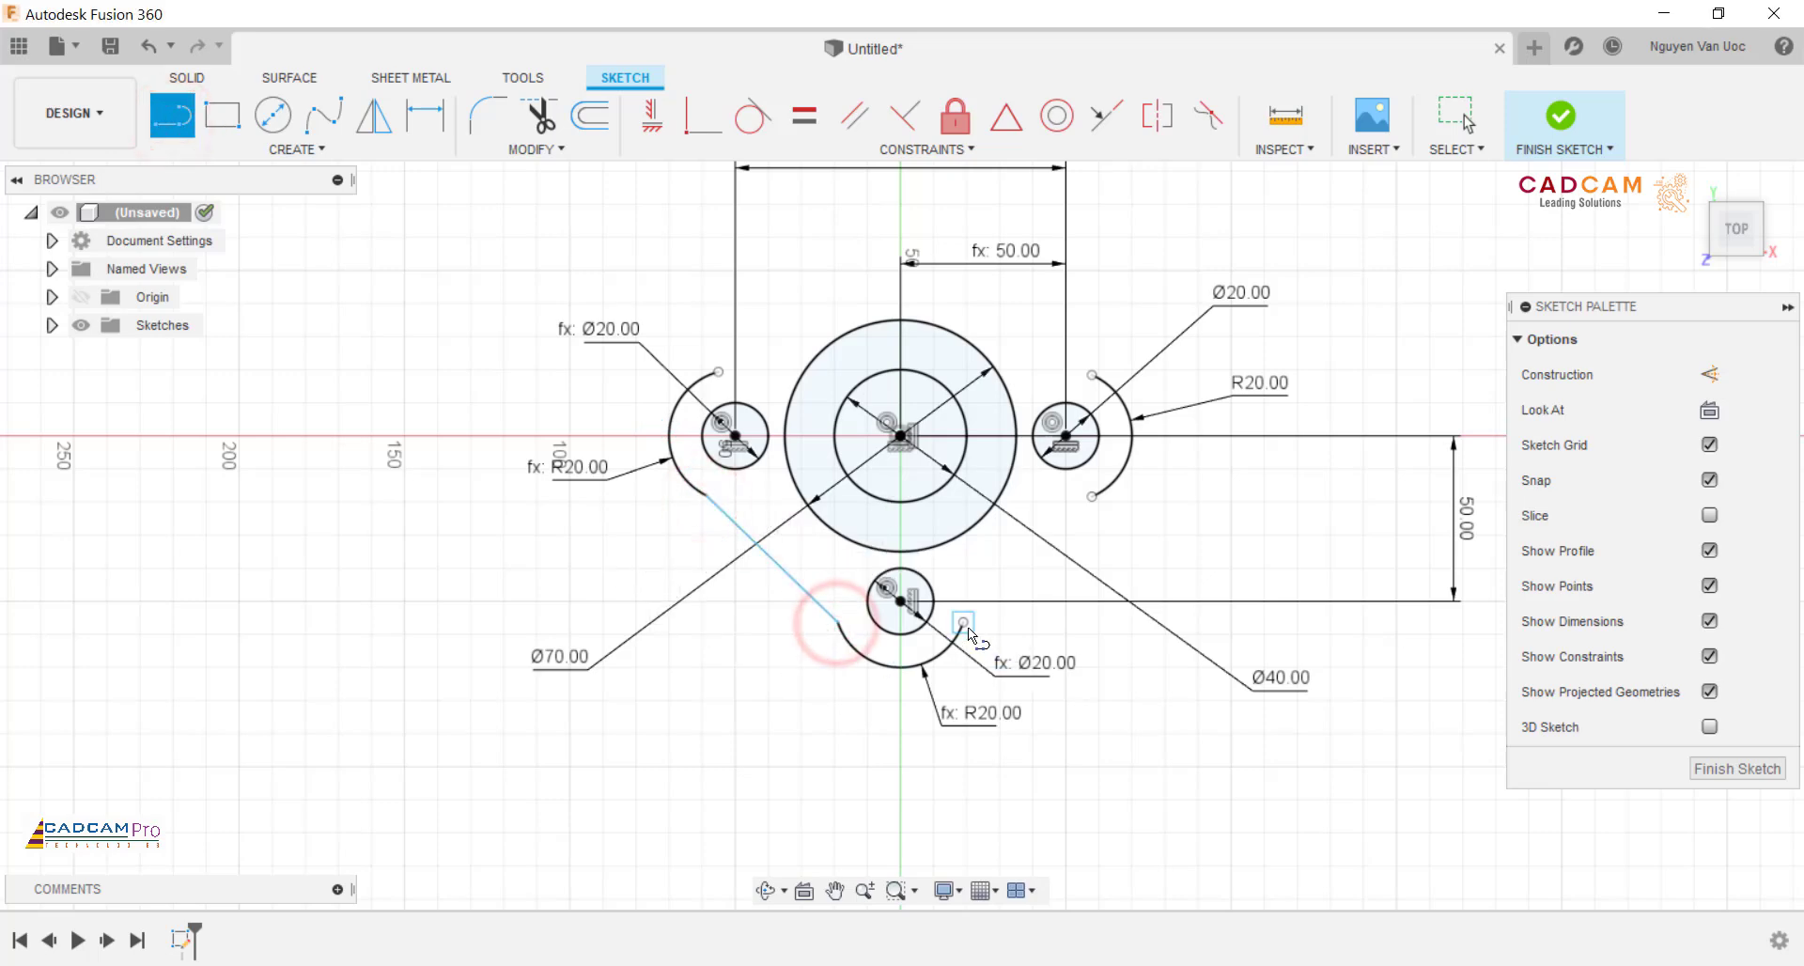
click(963, 622)
click(1091, 495)
scroll(1134, 355, up, 1)
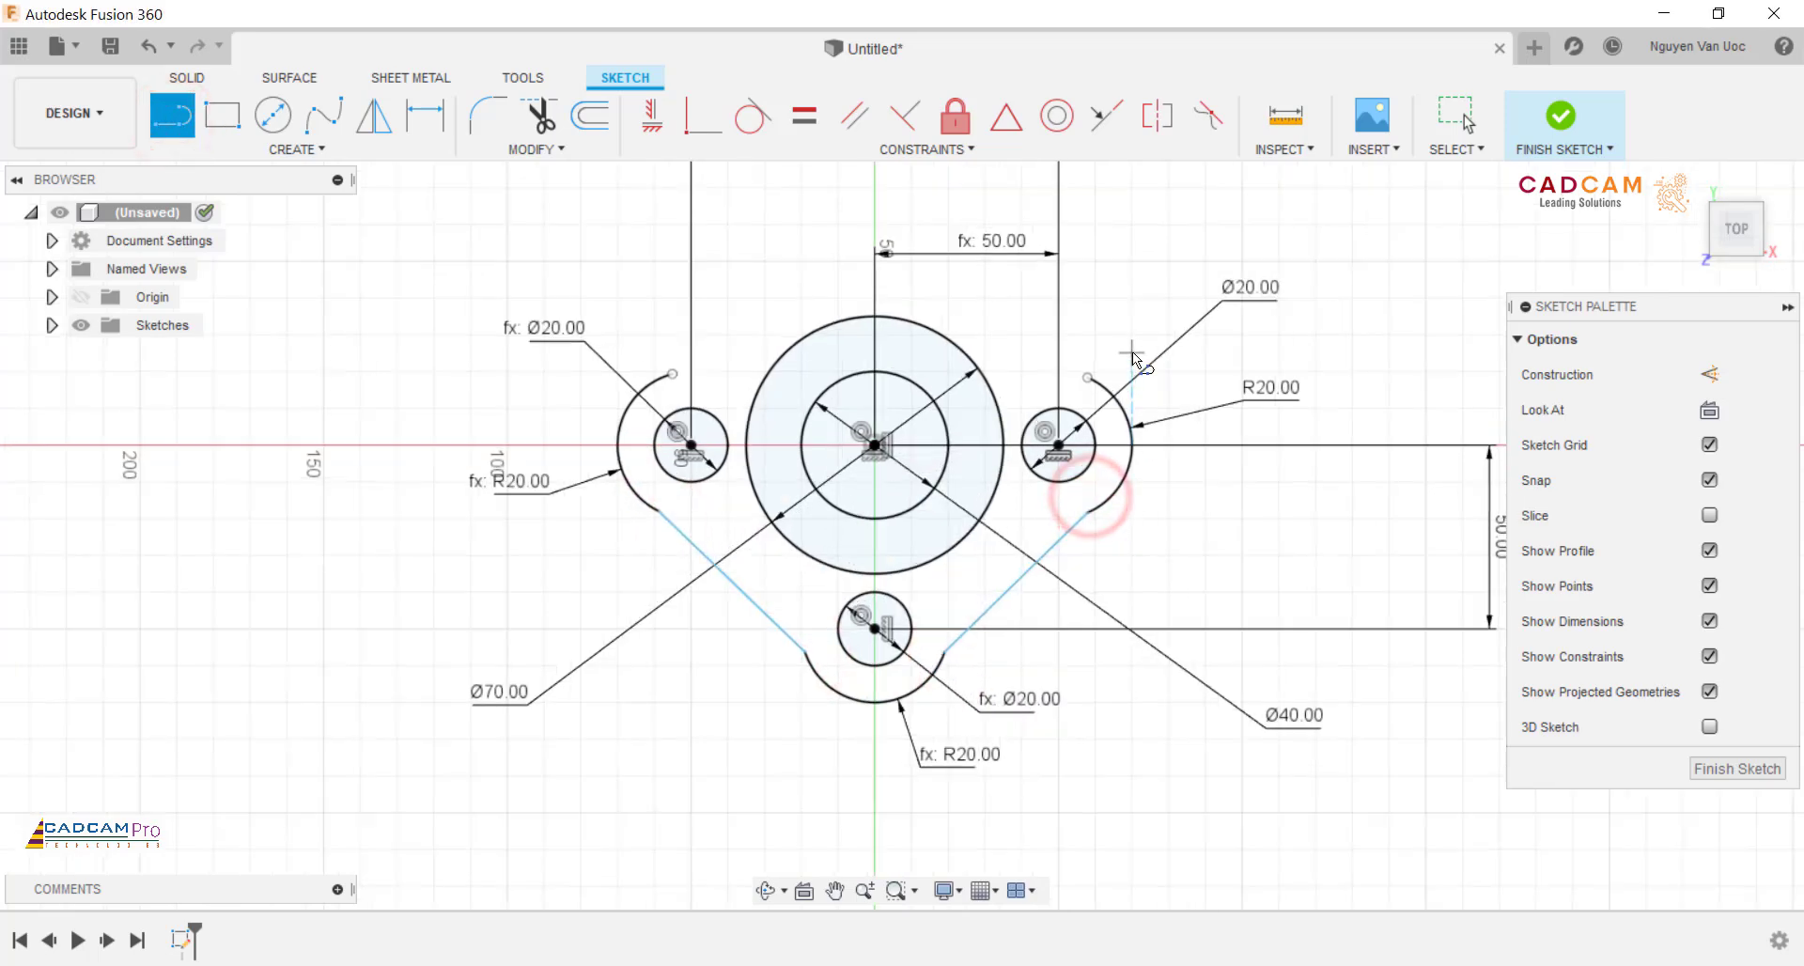
click(1088, 377)
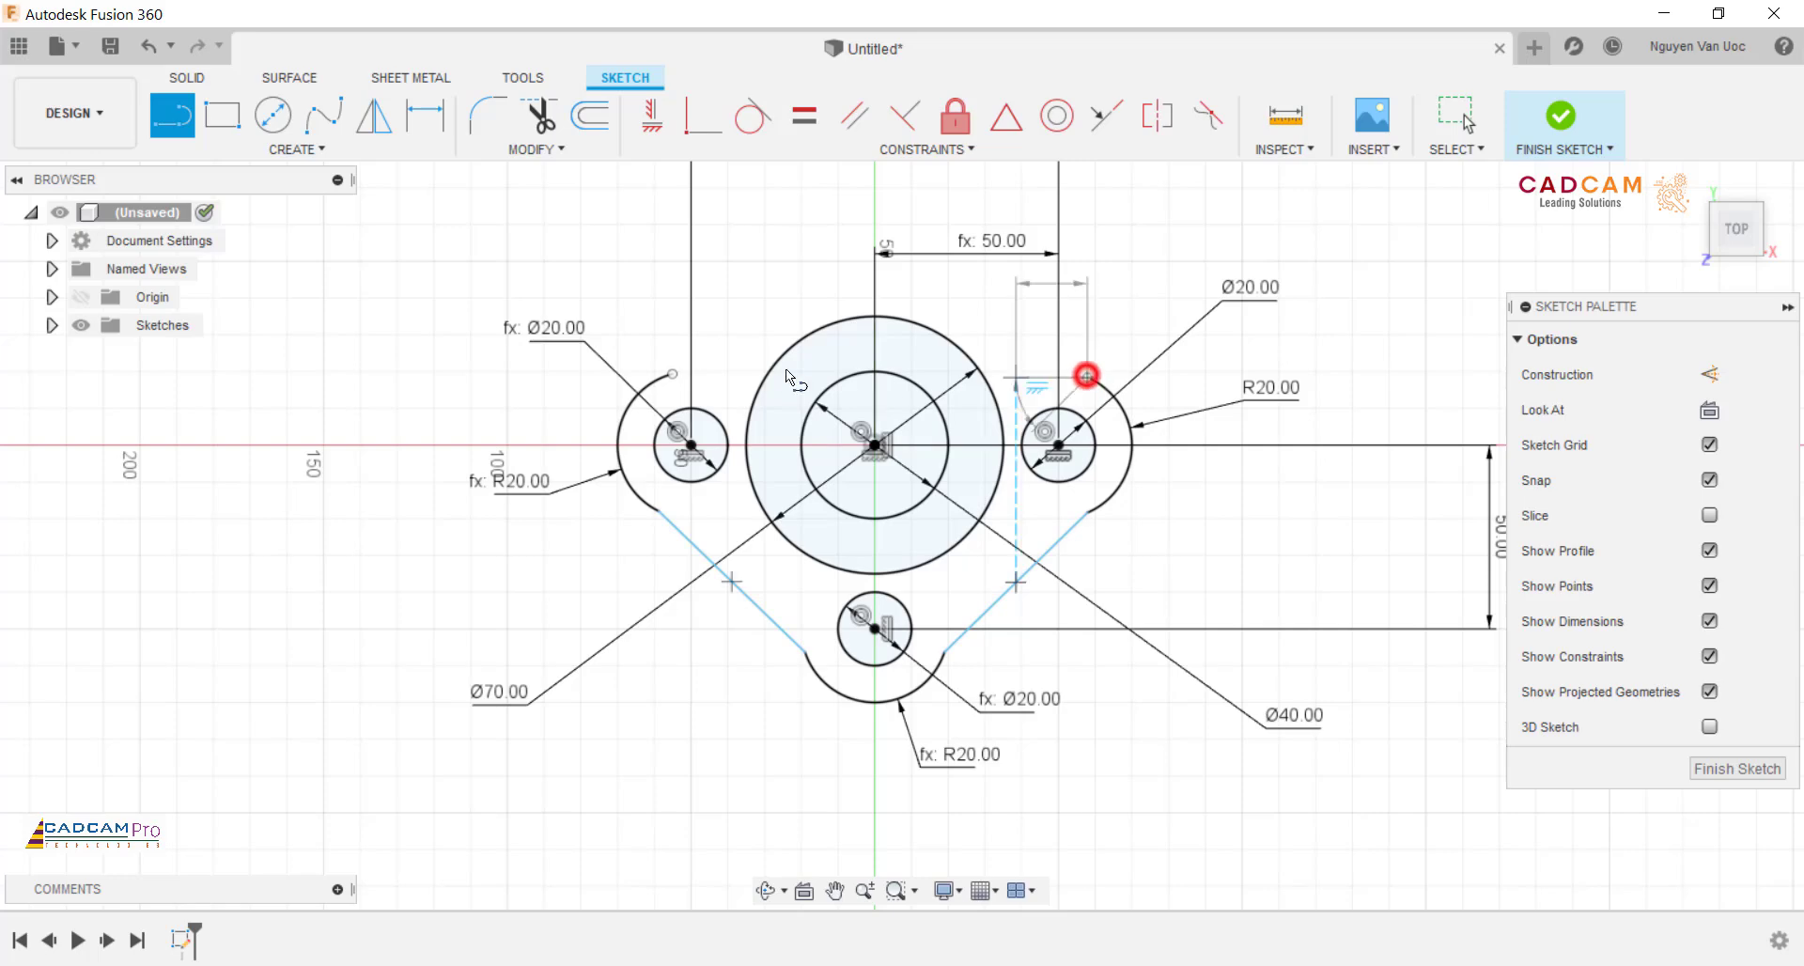
click(674, 370)
Step: Make both sloping lines tangent to the 20 mm radius arcs at each of their ends
click(753, 116)
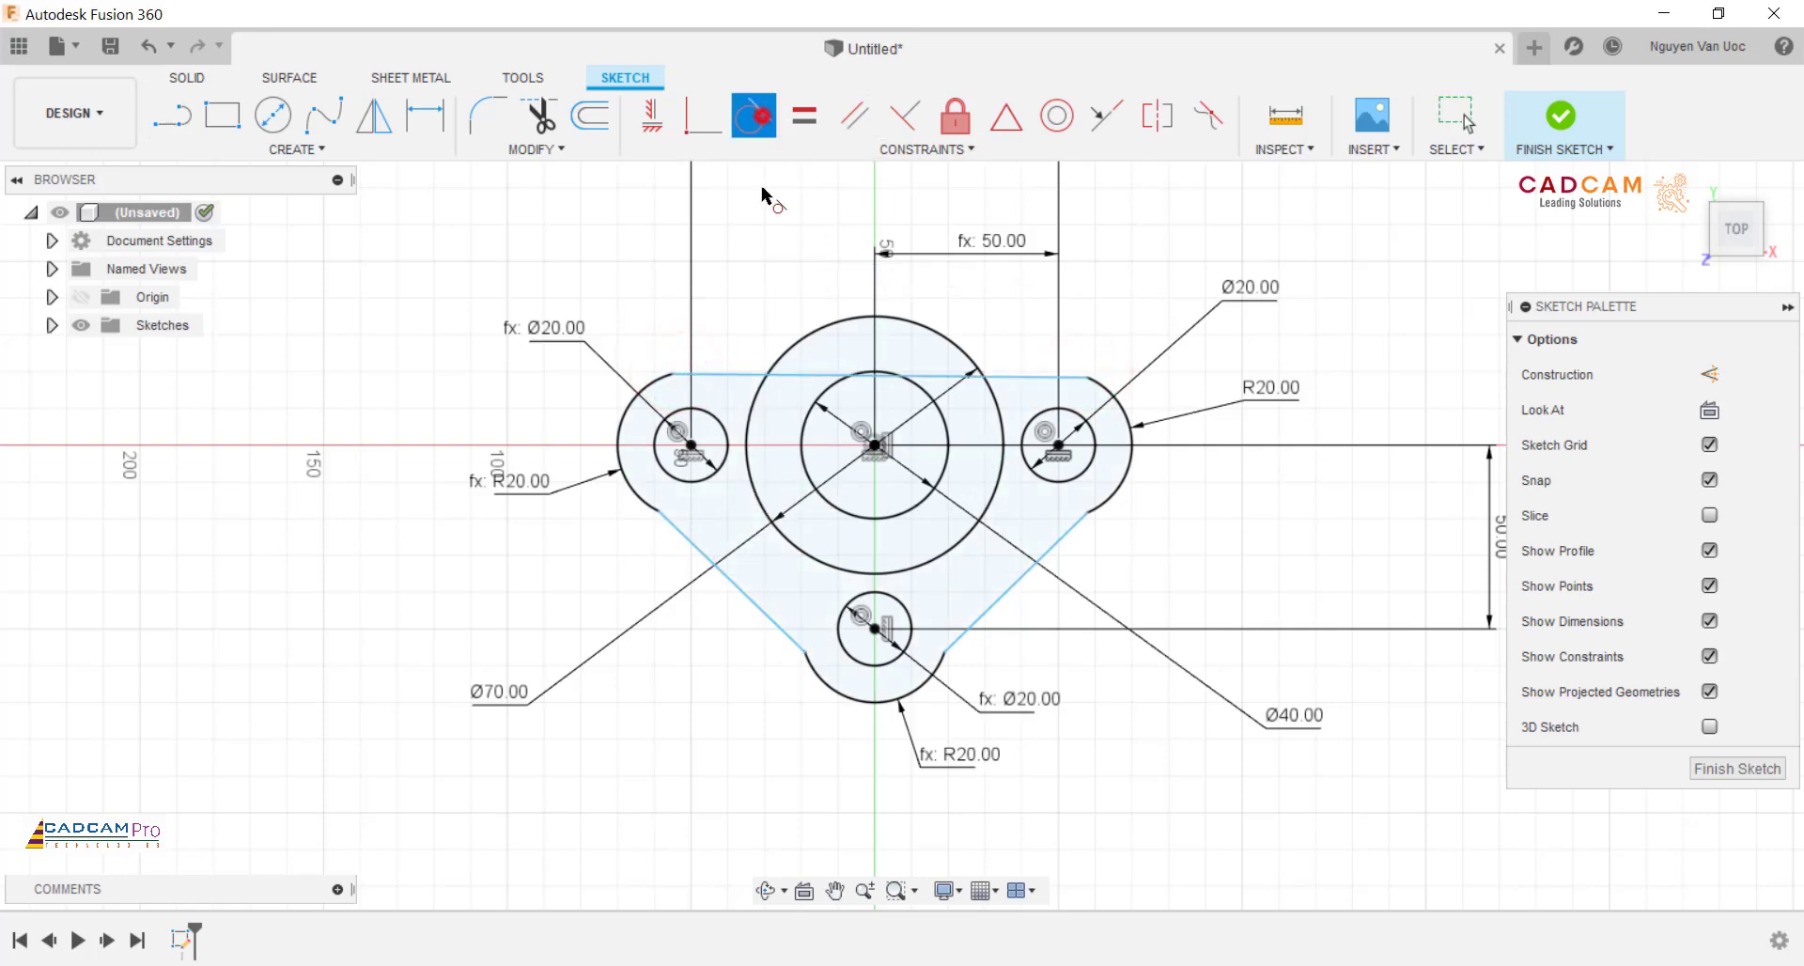
click(657, 514)
click(648, 507)
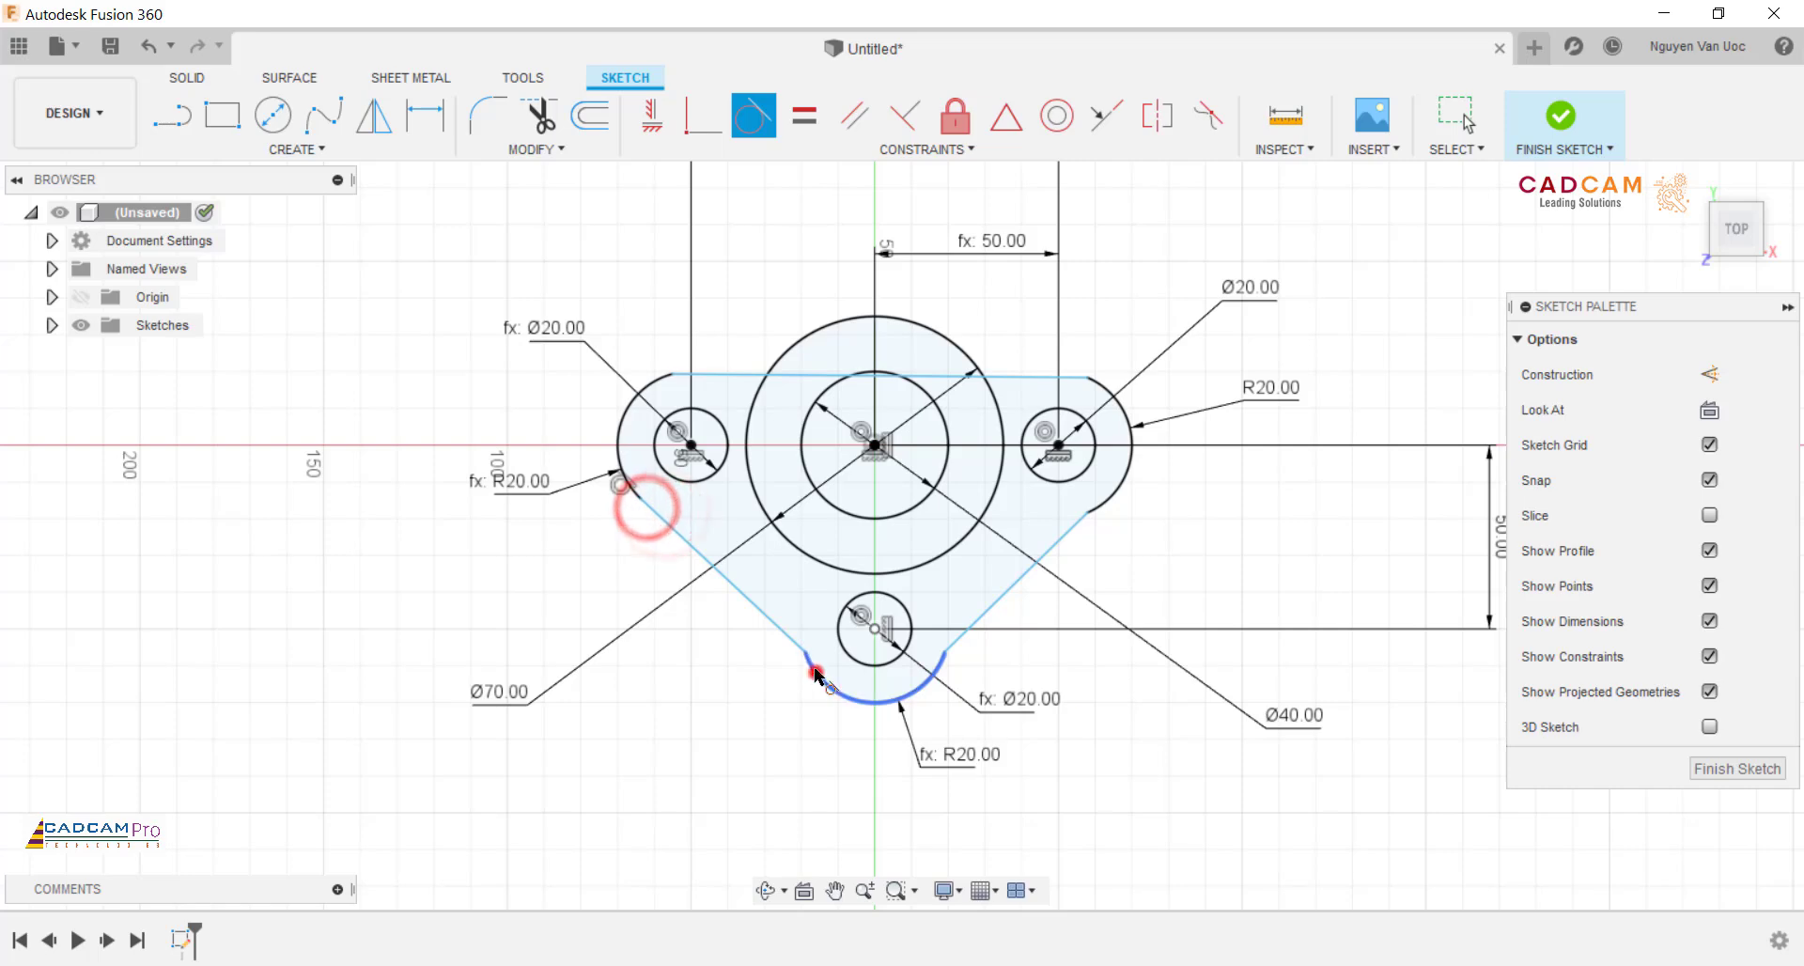
click(814, 670)
click(966, 626)
click(938, 652)
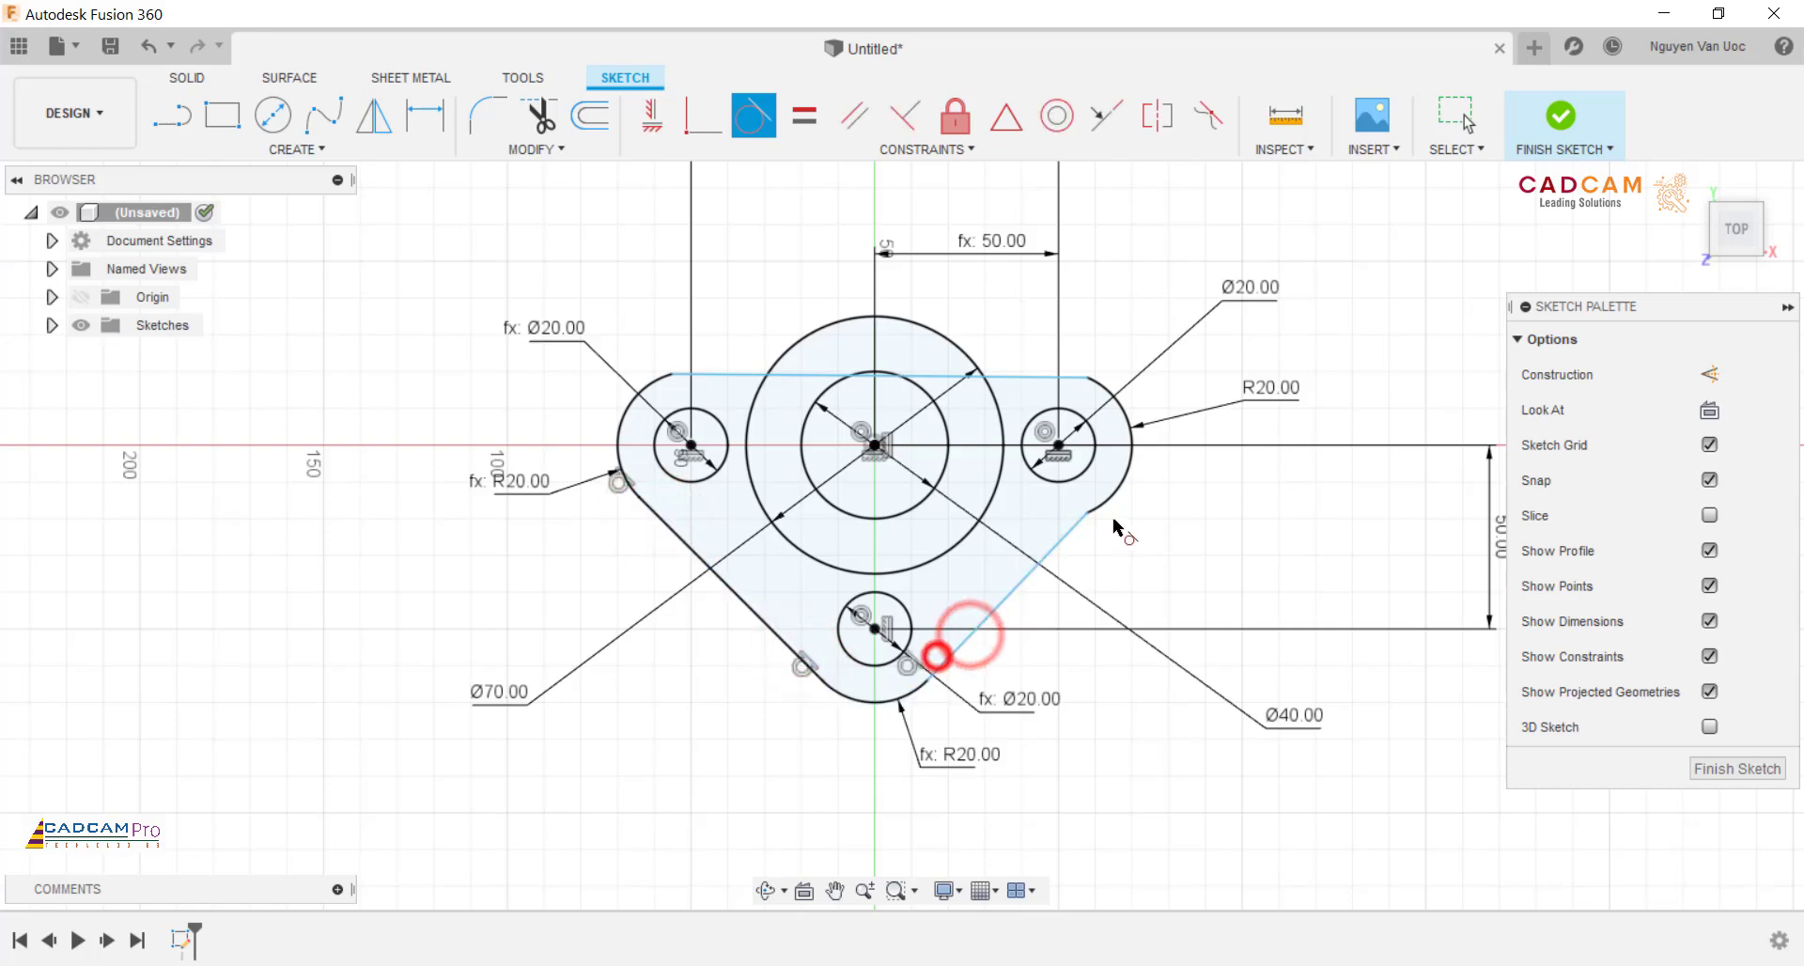
click(1108, 496)
click(1068, 528)
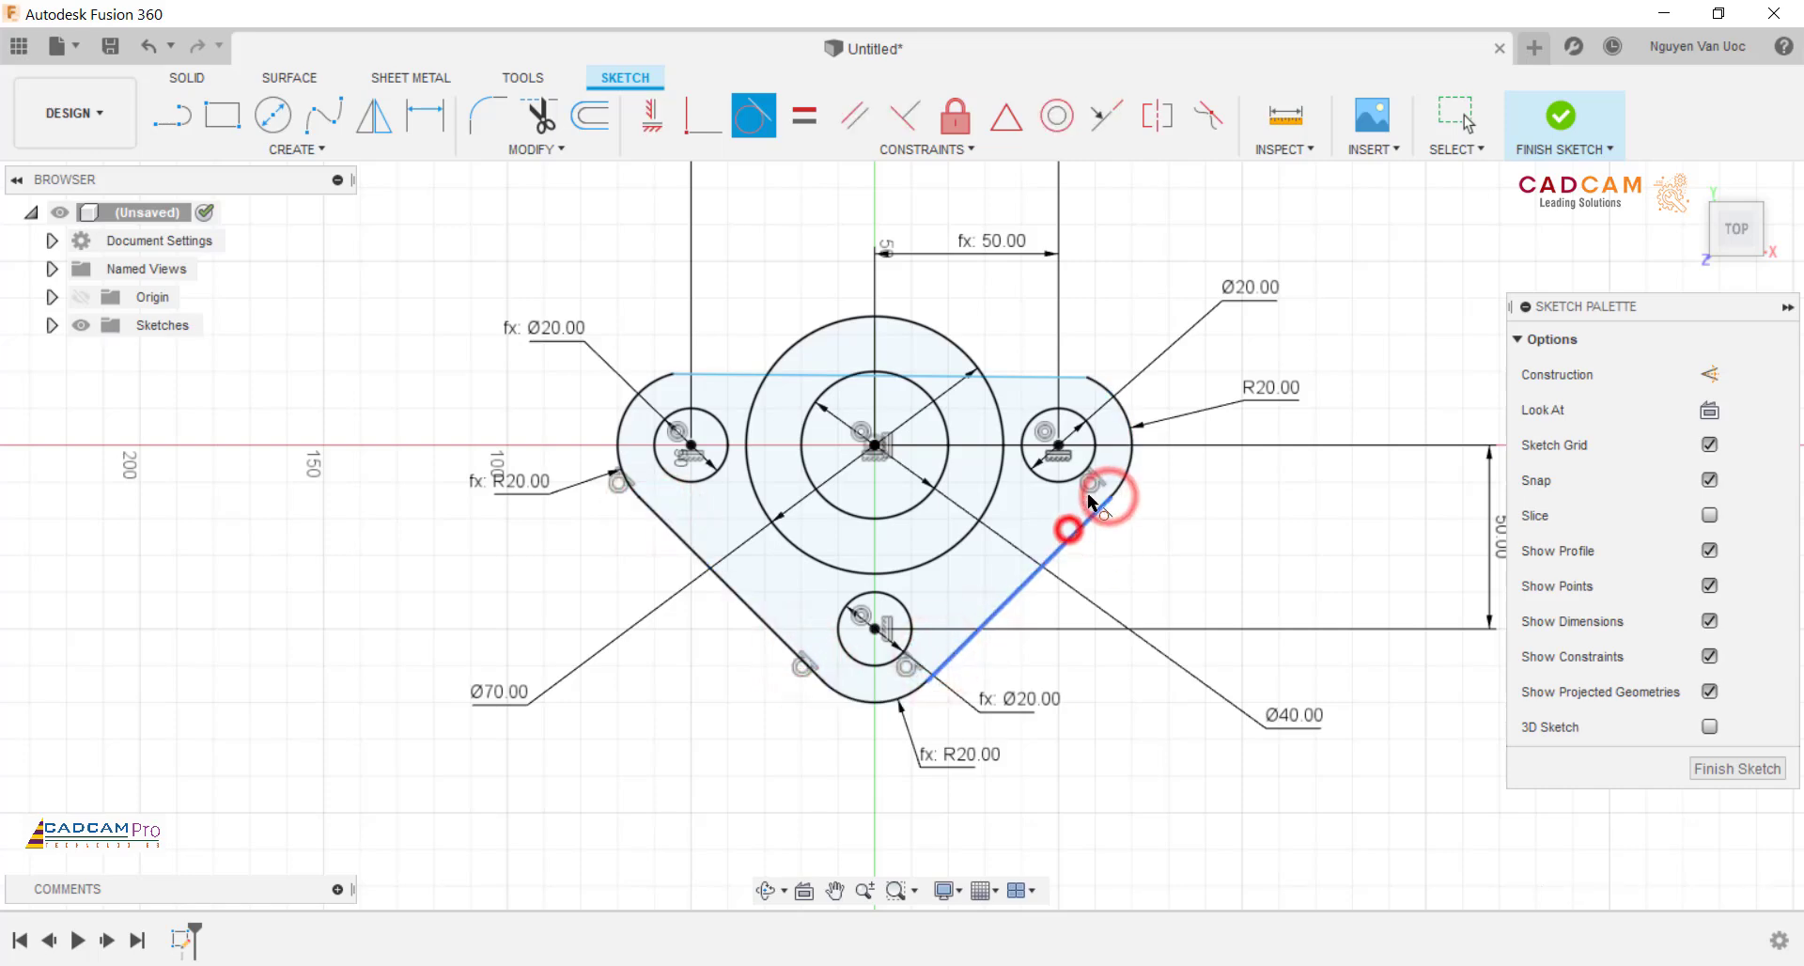
Step: Make the upper line tangent to the right and left outer arcs
click(1097, 385)
click(1073, 377)
click(711, 375)
click(666, 377)
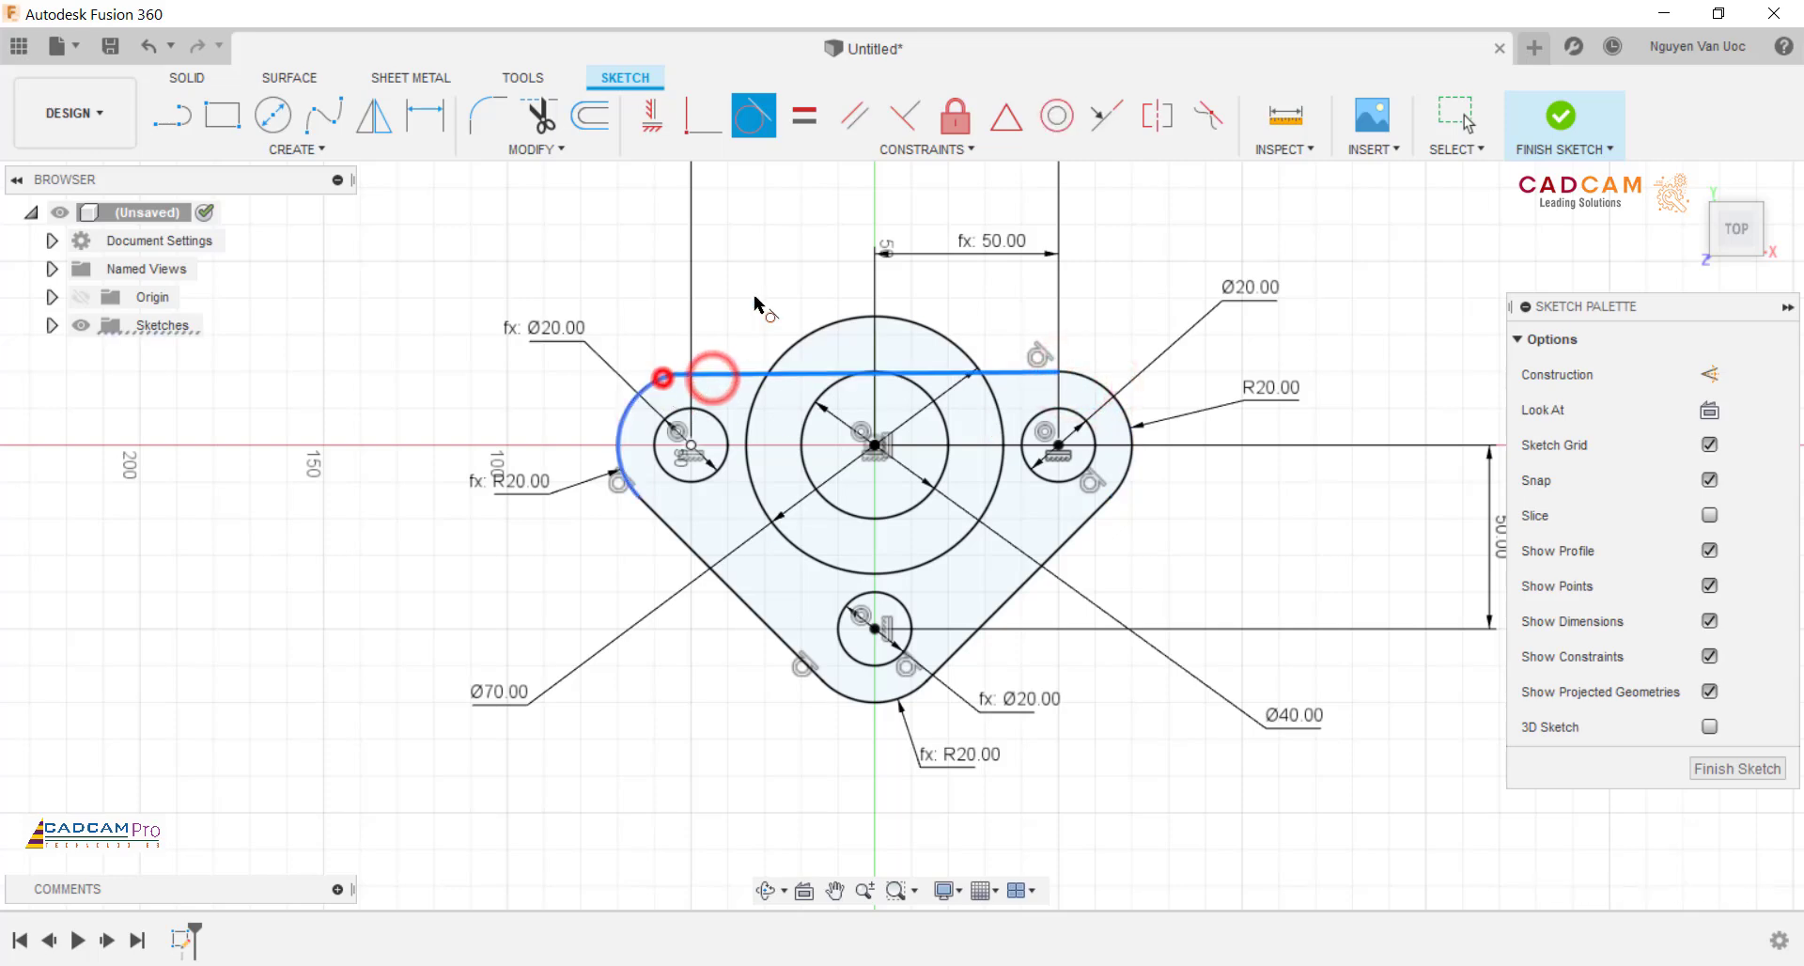
key(Escape)
Step: Draw a three-point arc of about 22 mm radius from the upper line to the 70 mm circle on the circle's left side
scroll(1033, 336, up, 4)
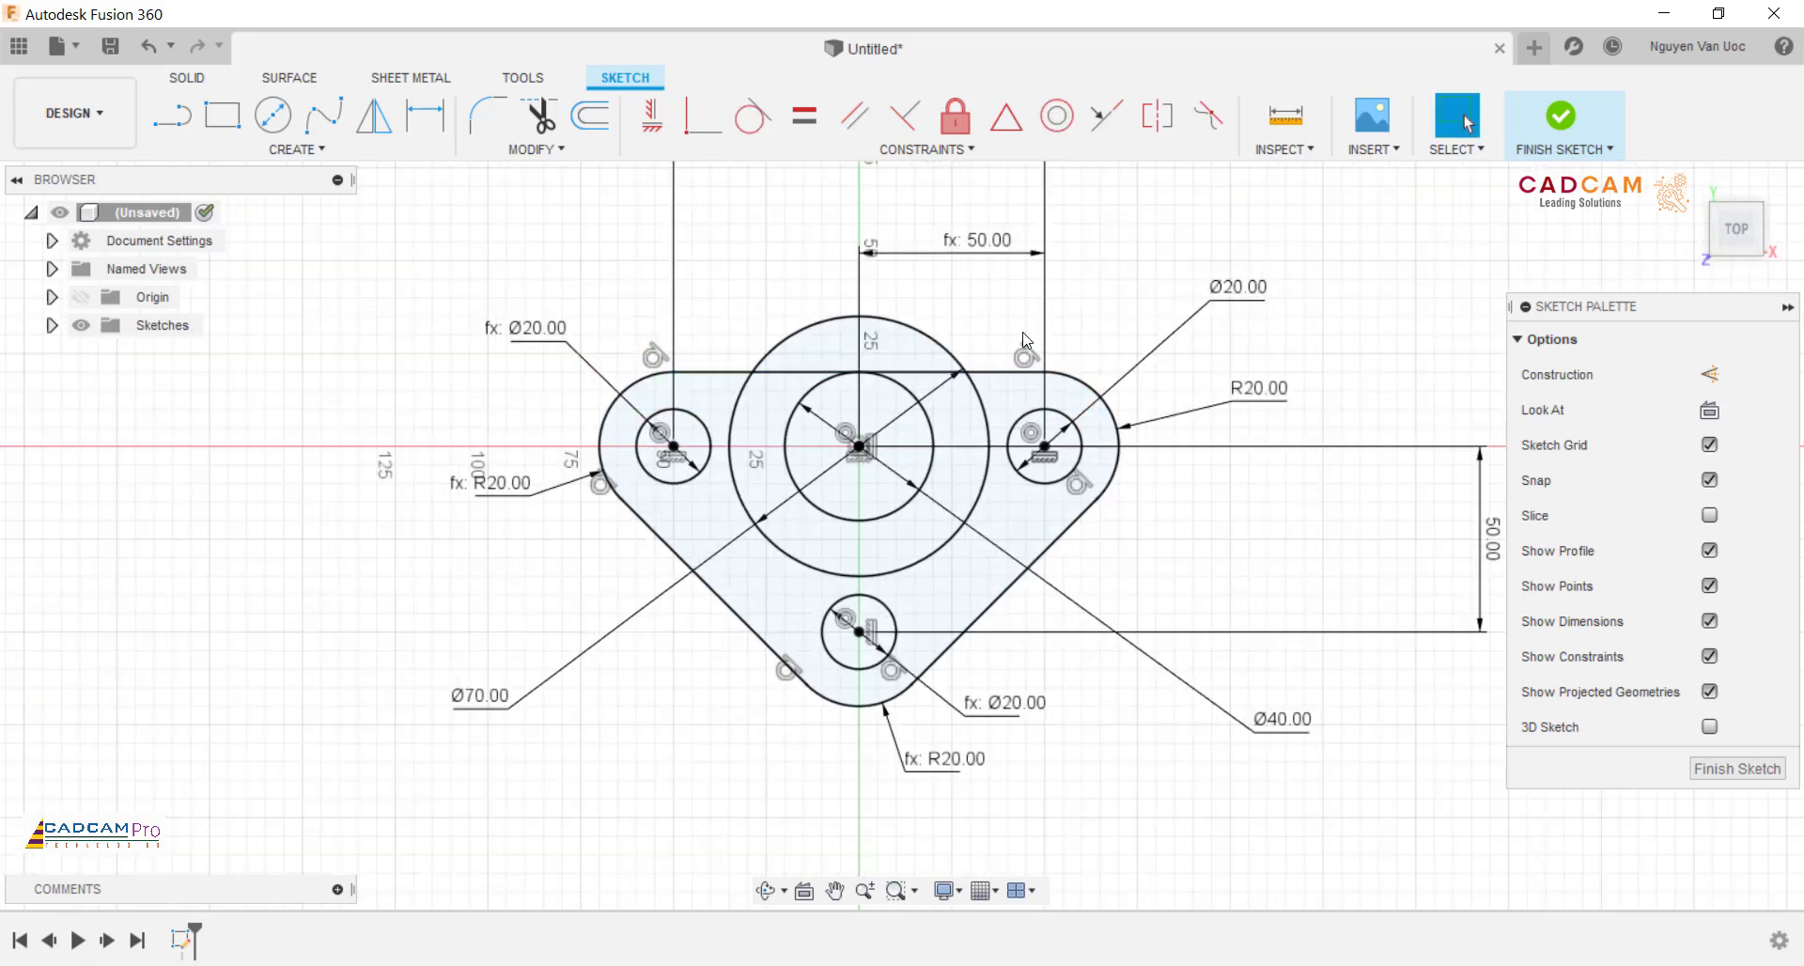
click(678, 386)
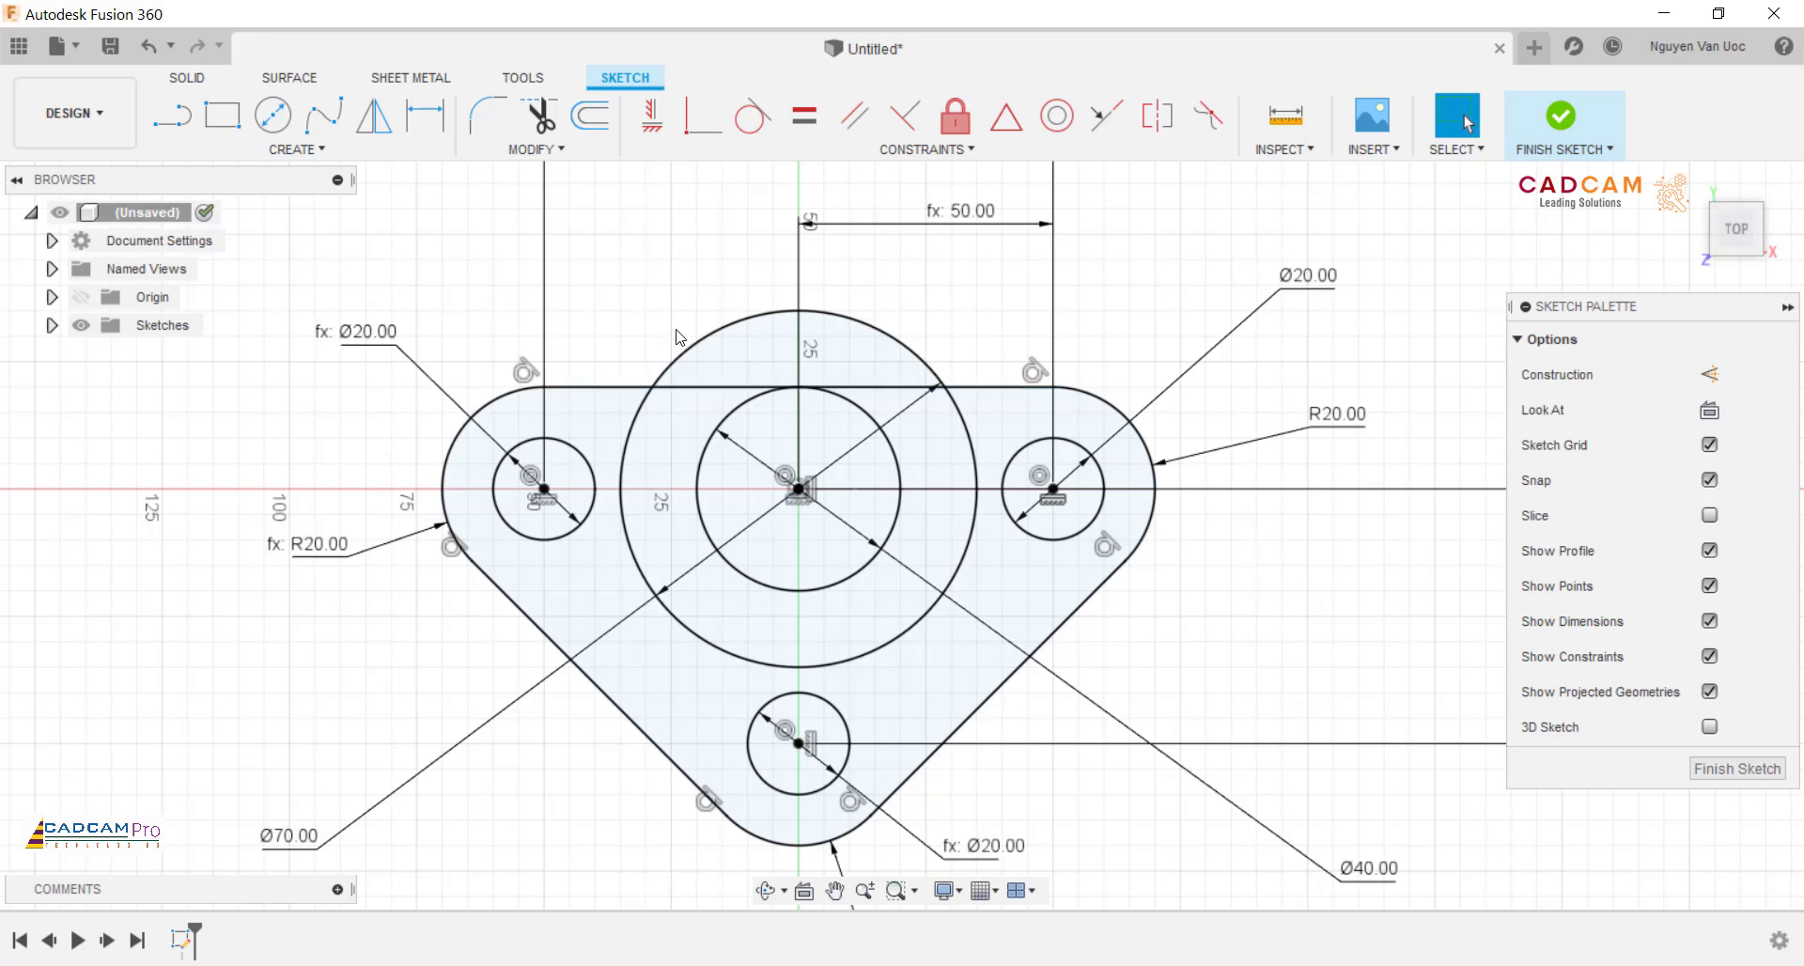
scroll(673, 354, up, 4)
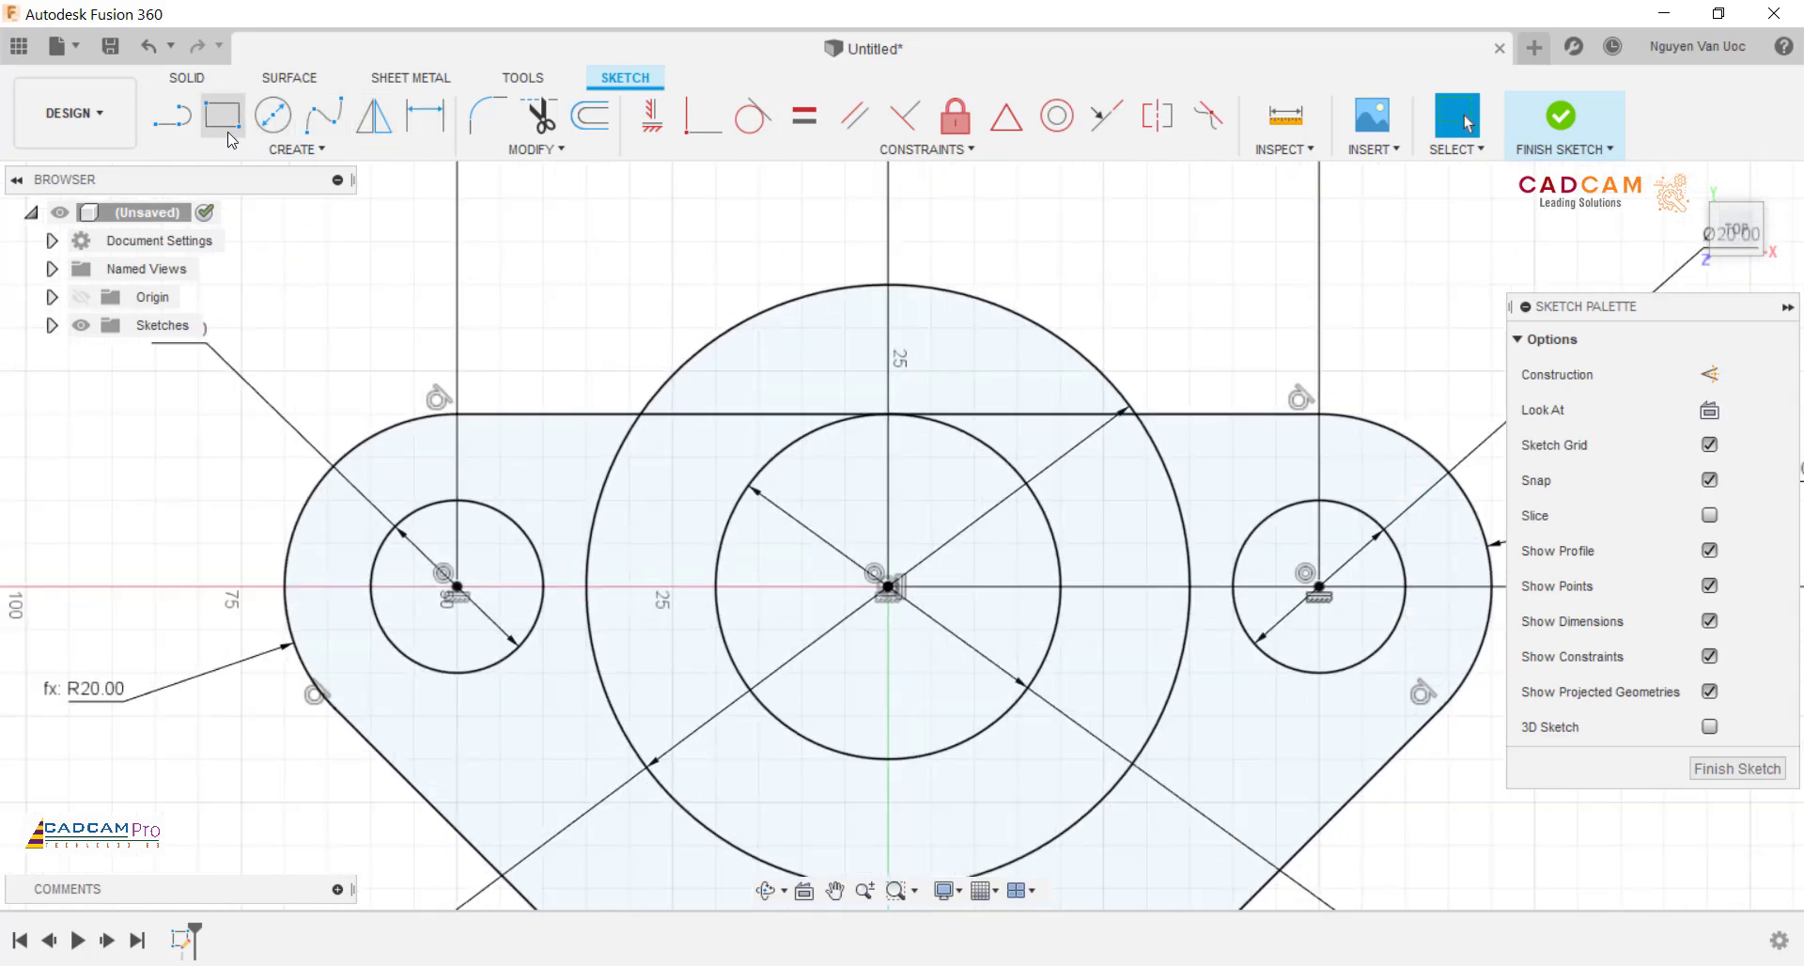
click(297, 148)
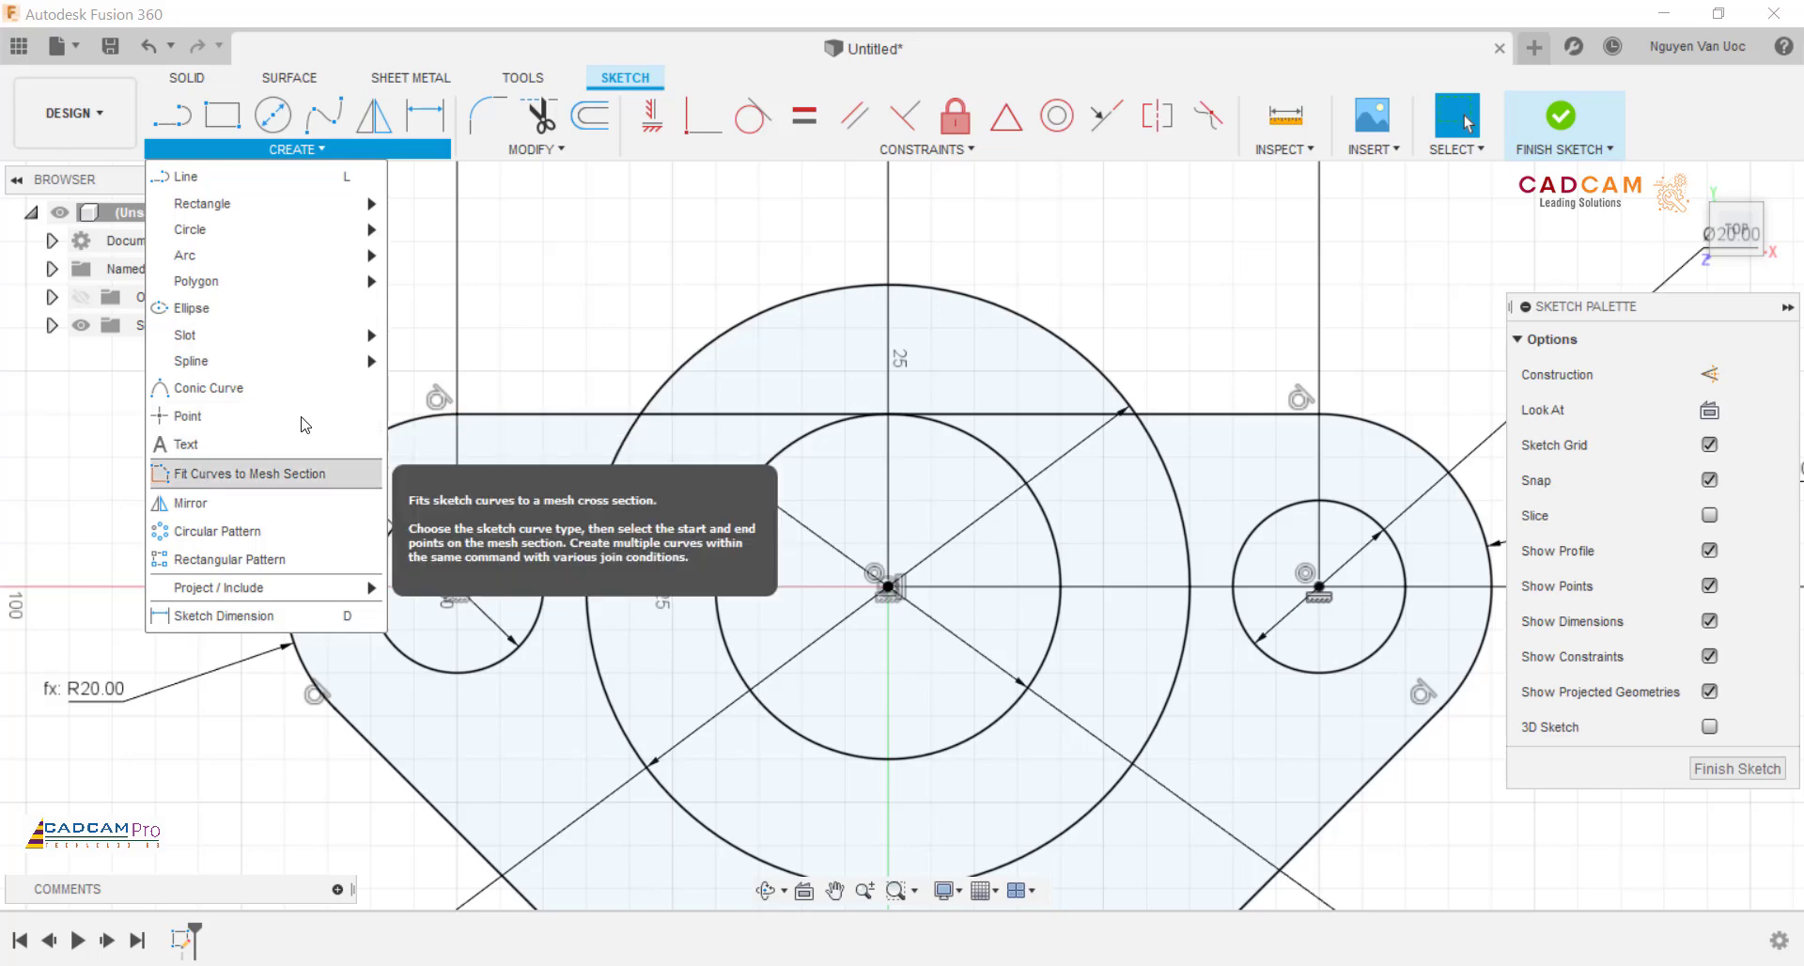
click(541, 310)
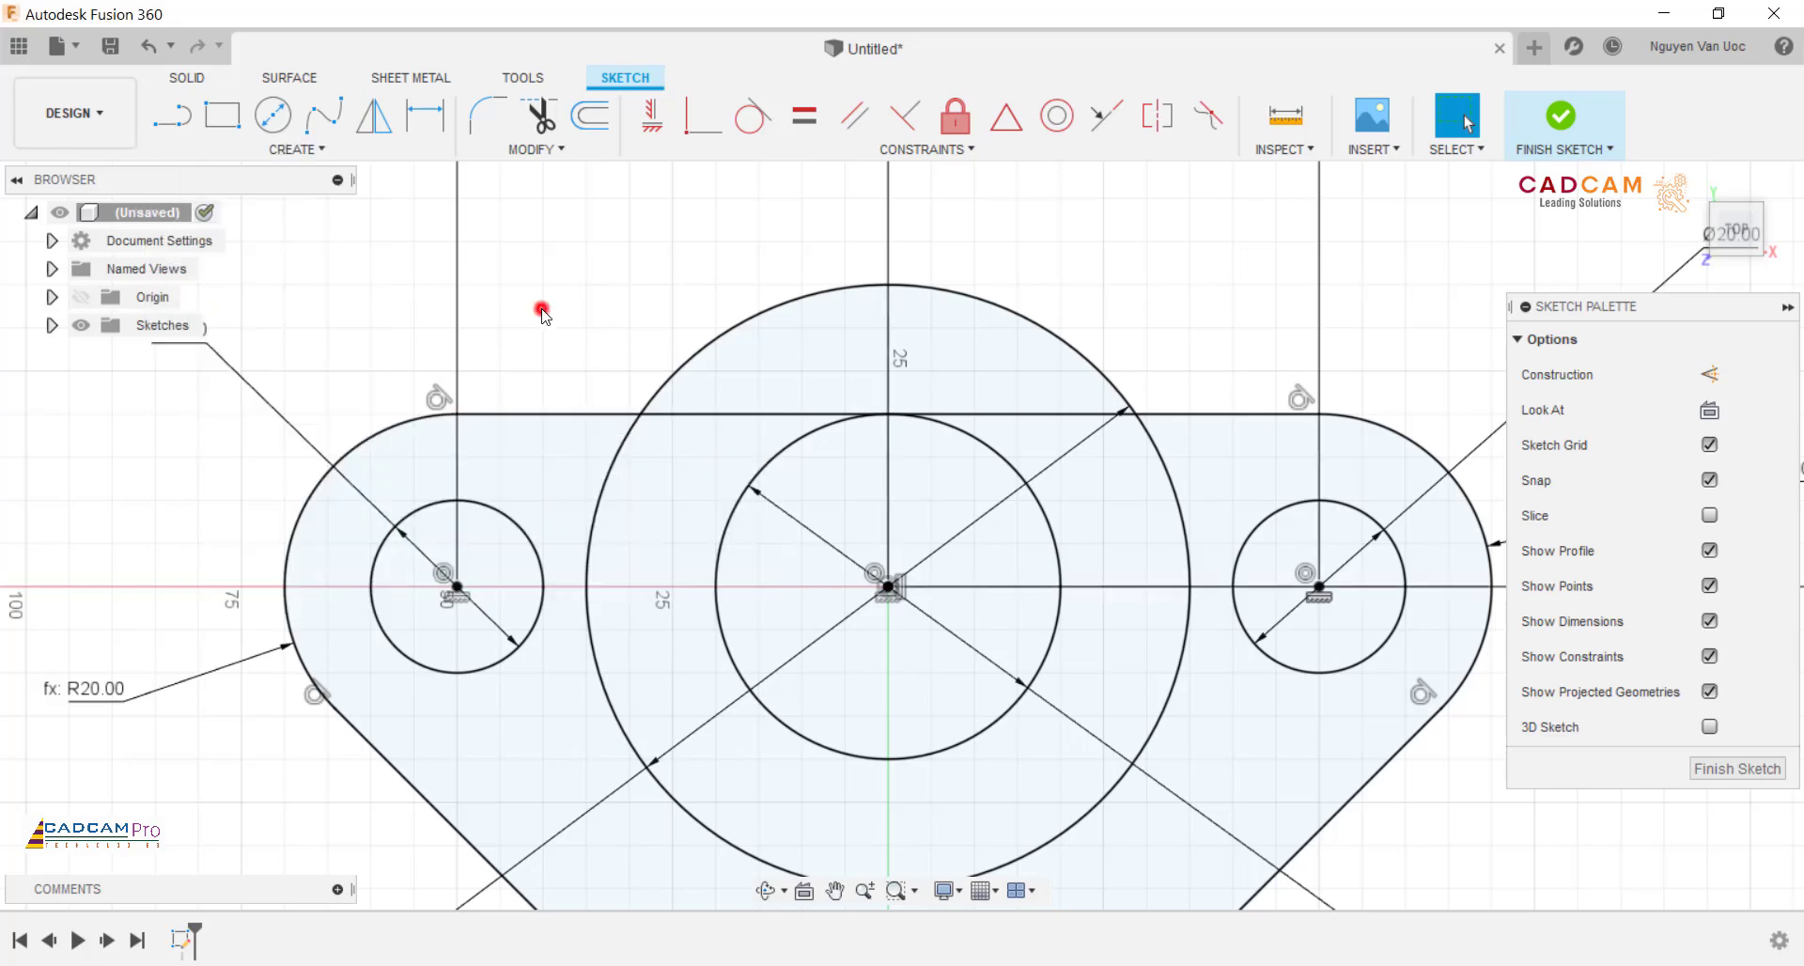
click(295, 148)
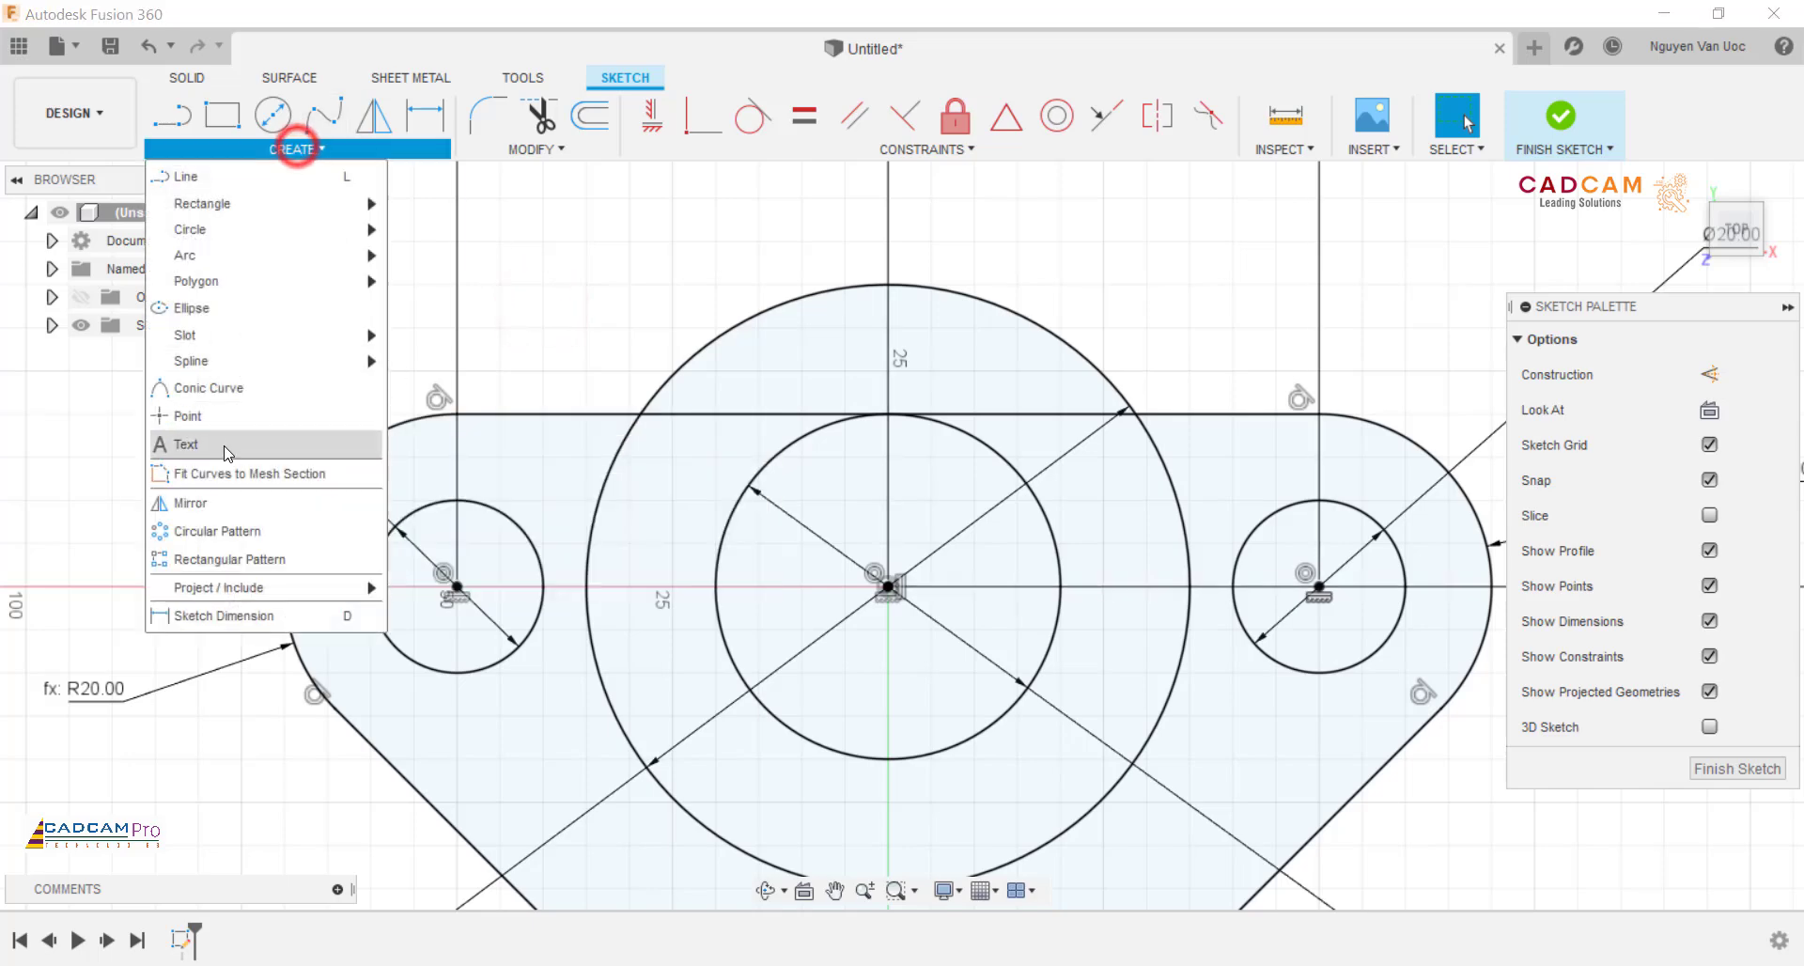
click(234, 255)
click(428, 260)
click(557, 413)
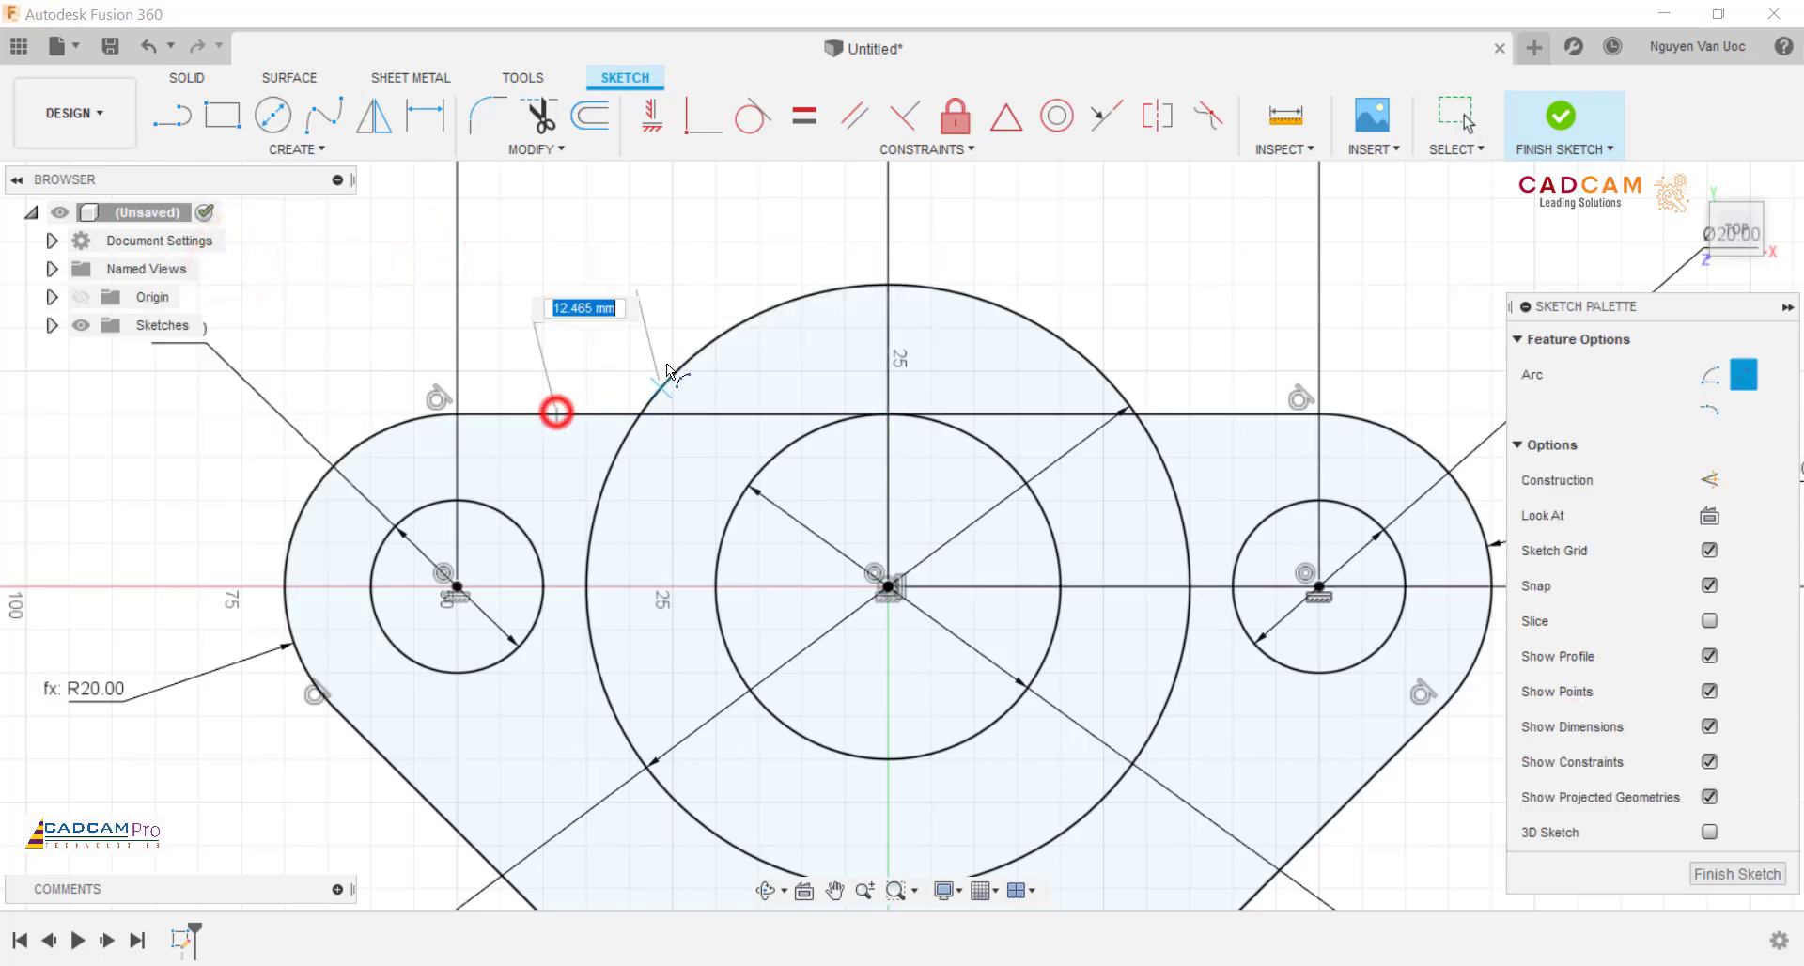
click(687, 360)
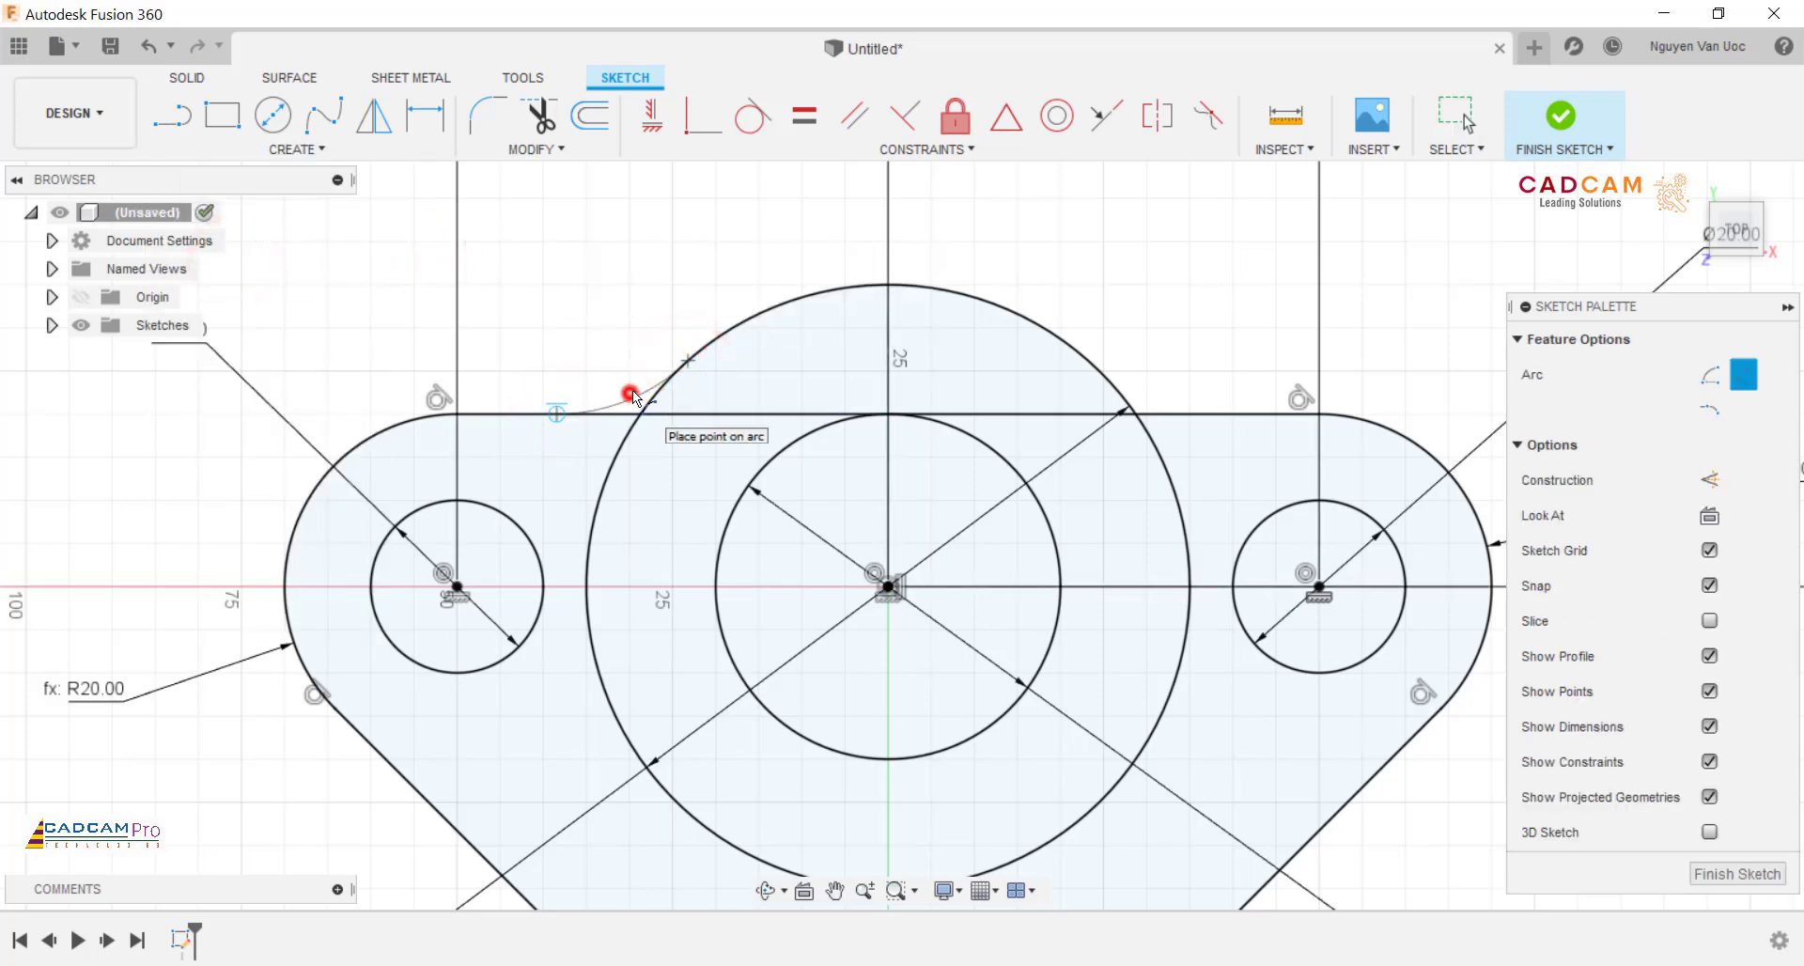
click(629, 392)
Step: Draw a matching three-point arc of about 26 mm radius from the 70 mm circle to the upper line on the right side
click(1088, 360)
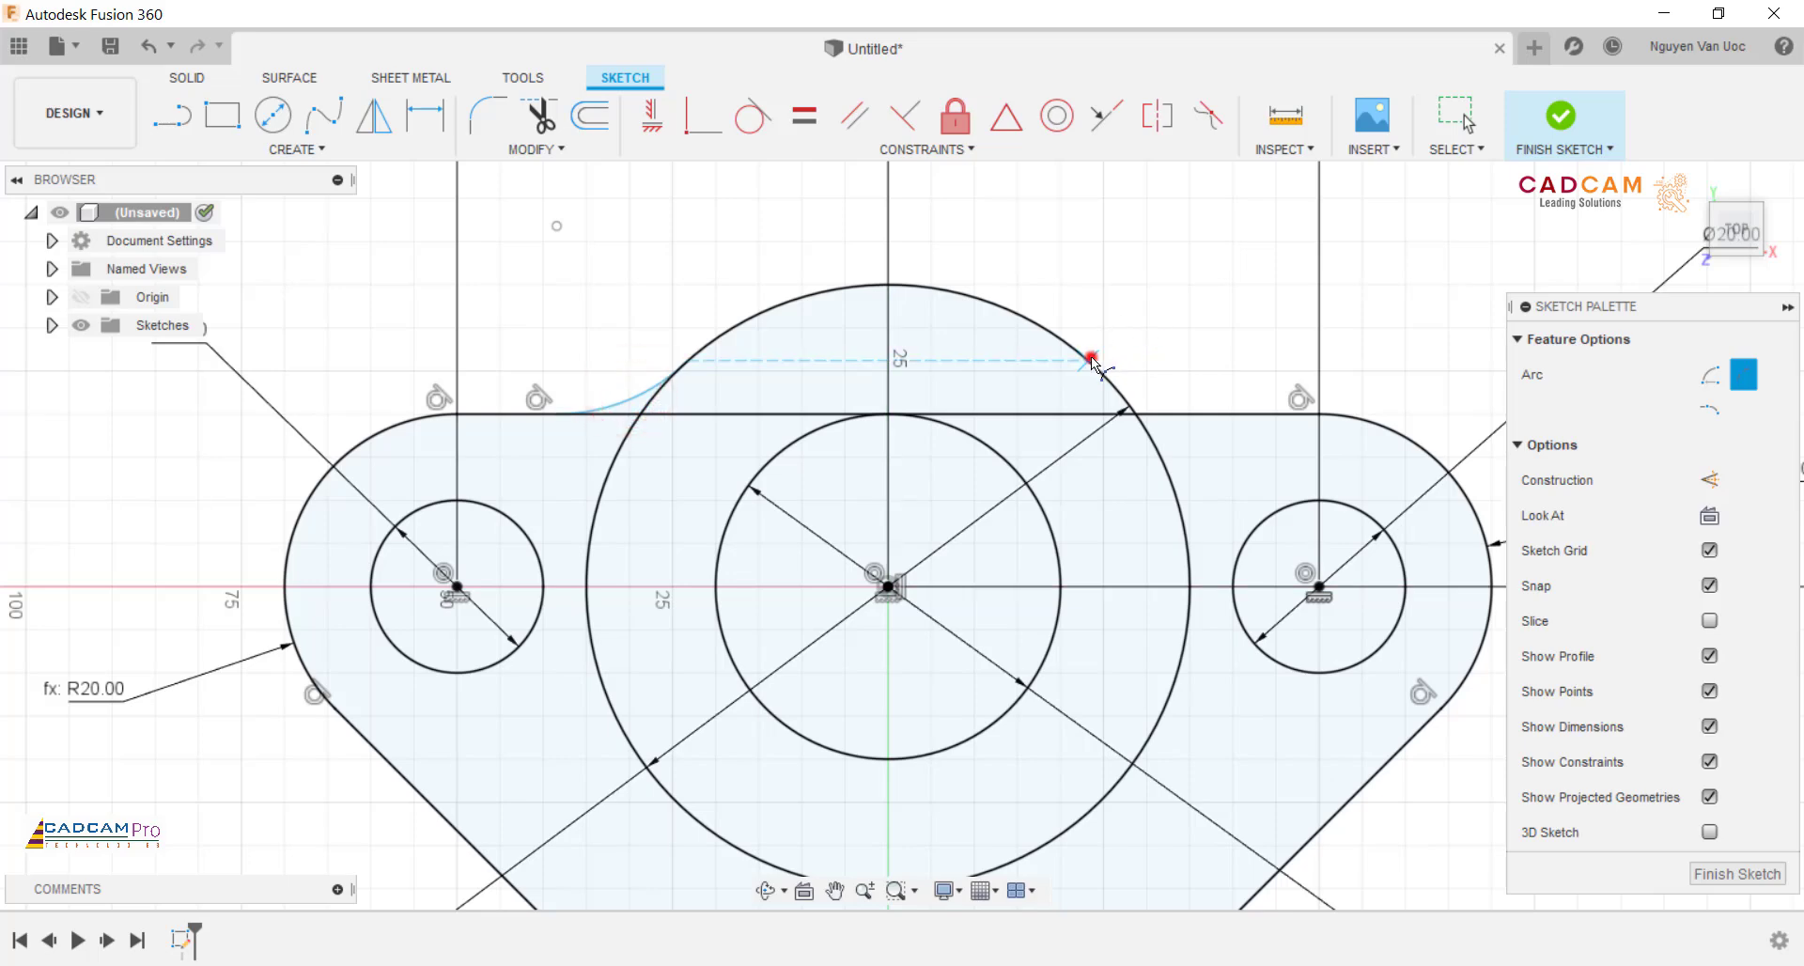
click(1235, 414)
click(1157, 399)
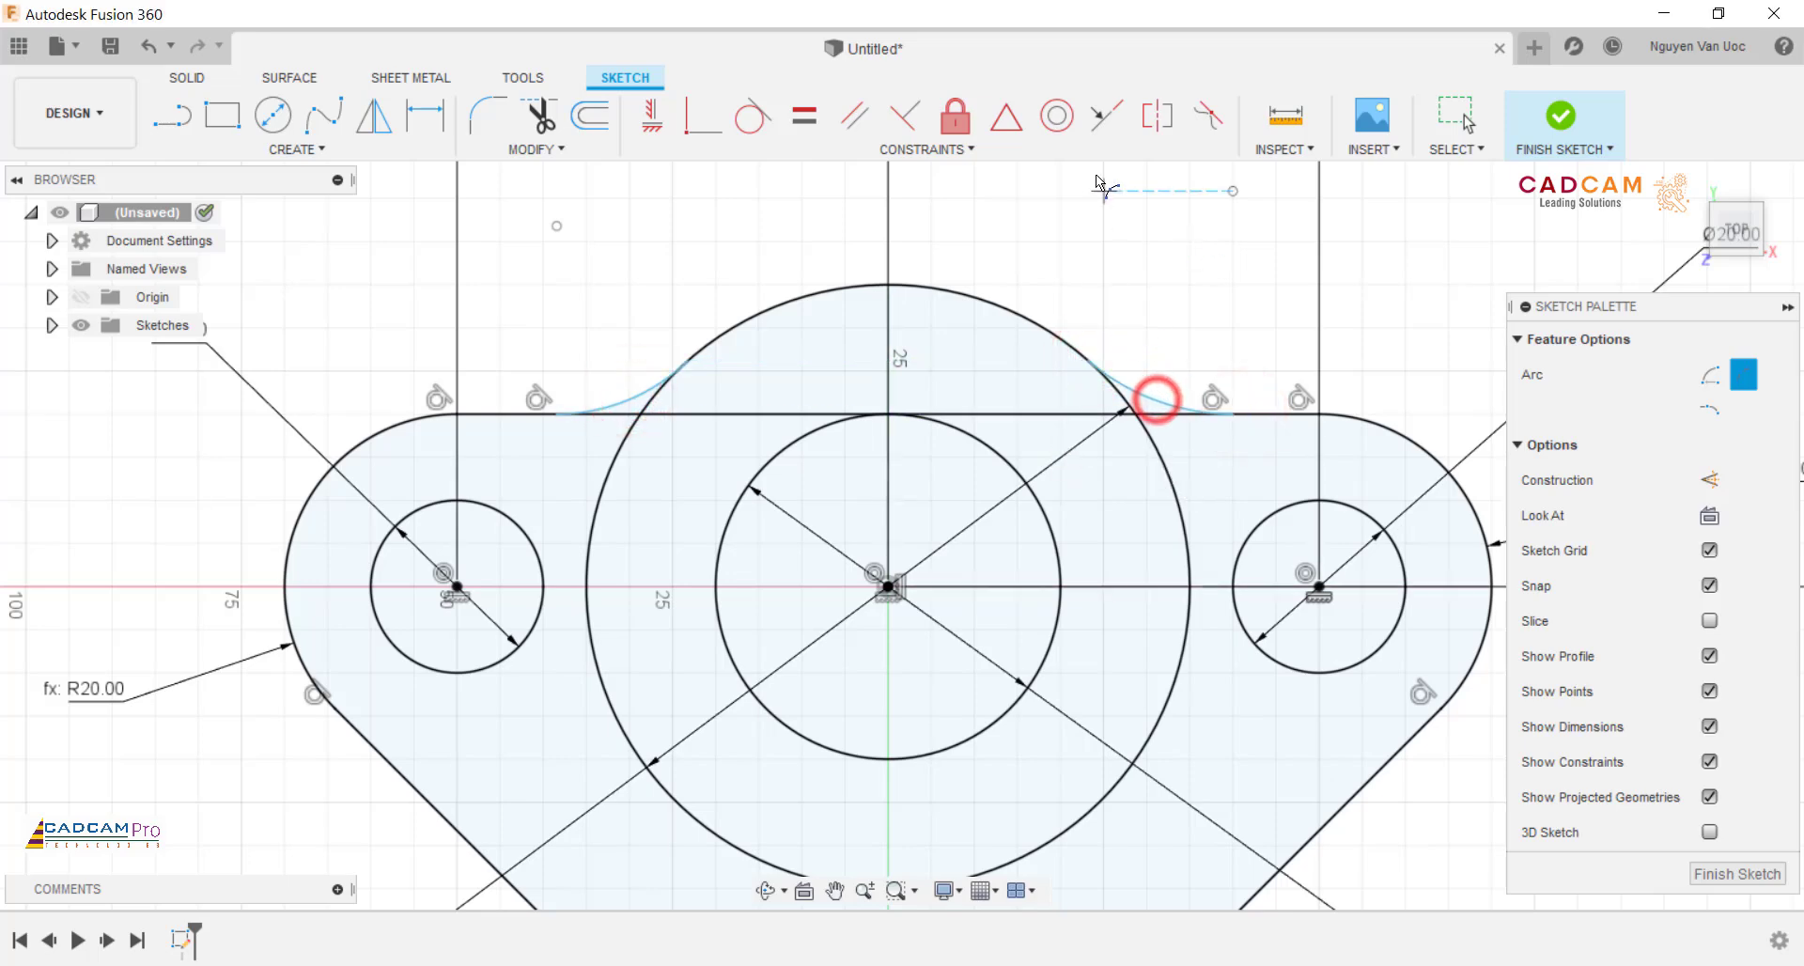
Step: Make both blending arcs tangent to the 70 mm circle
click(753, 114)
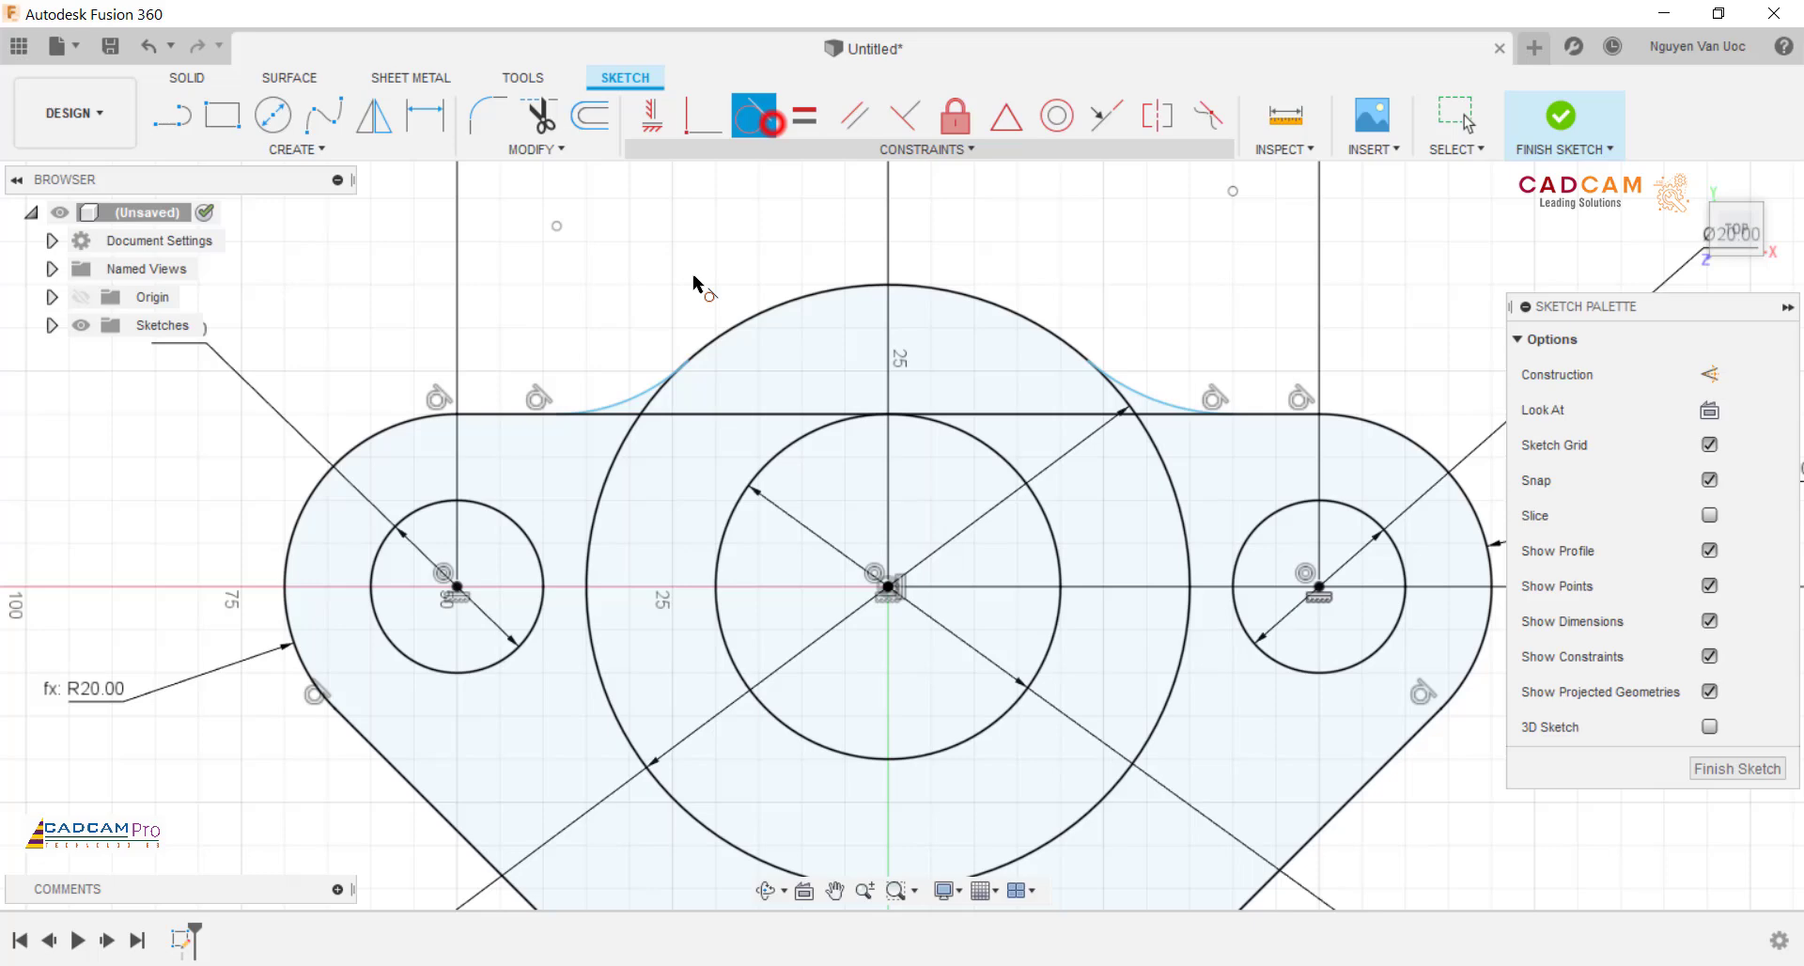
click(634, 399)
click(648, 395)
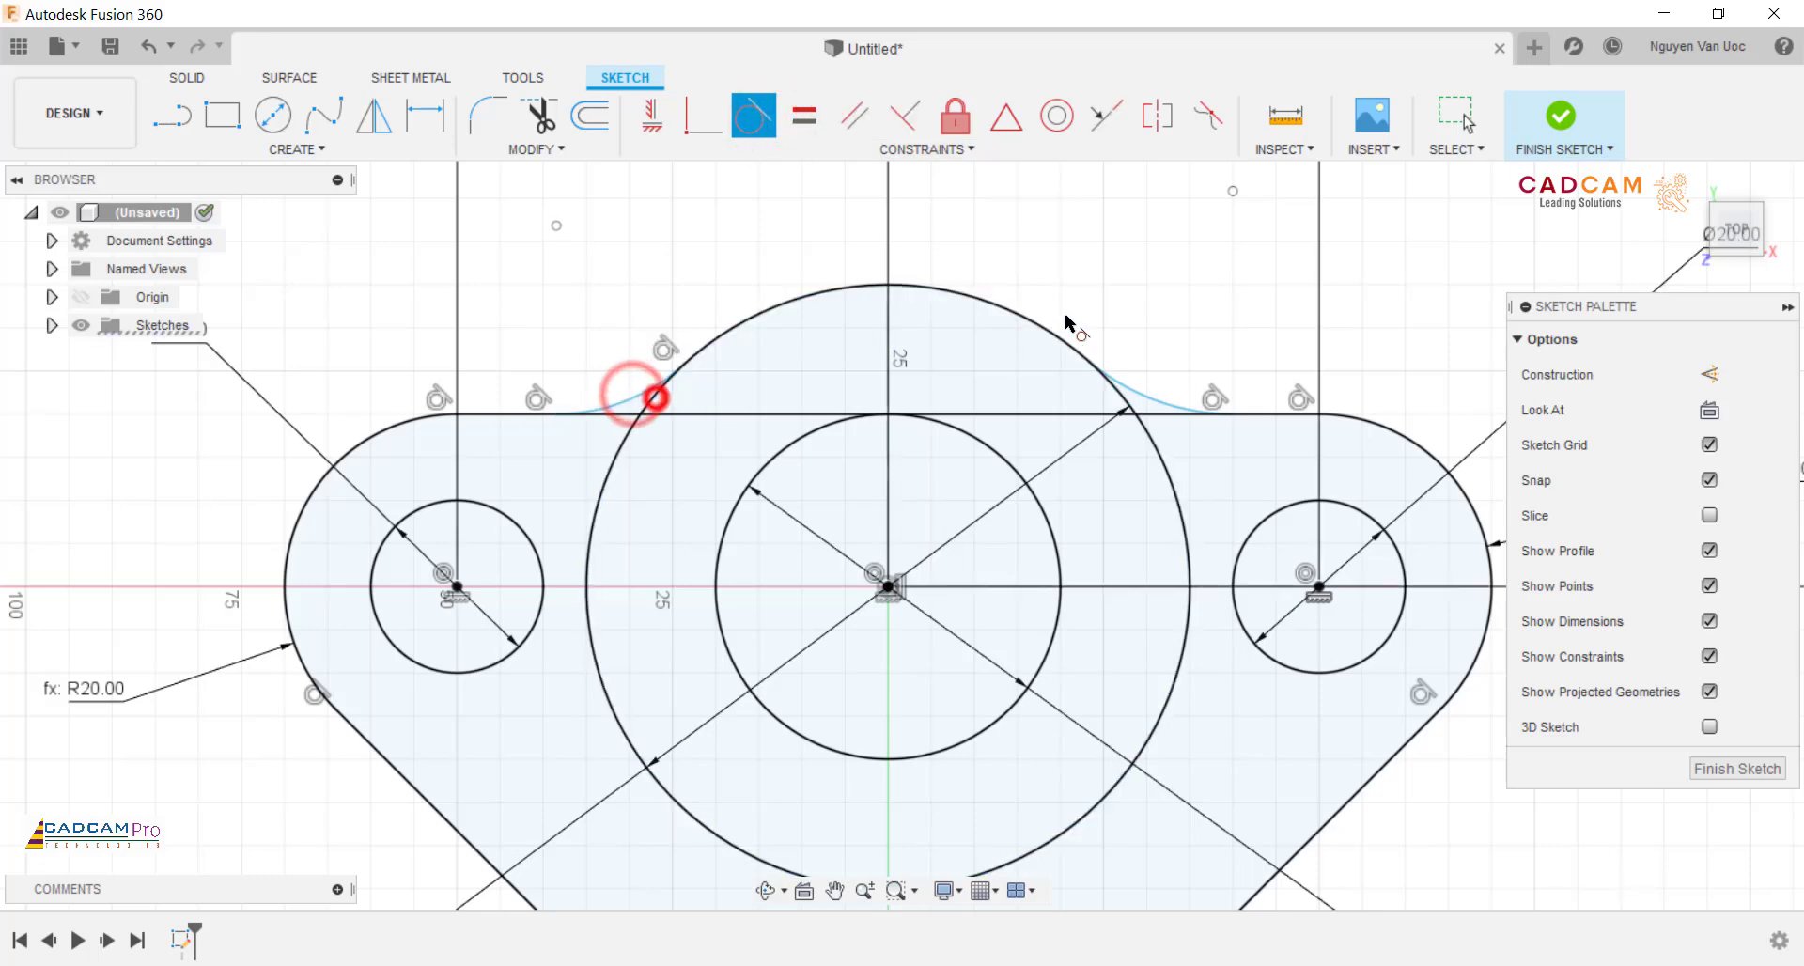
click(1126, 389)
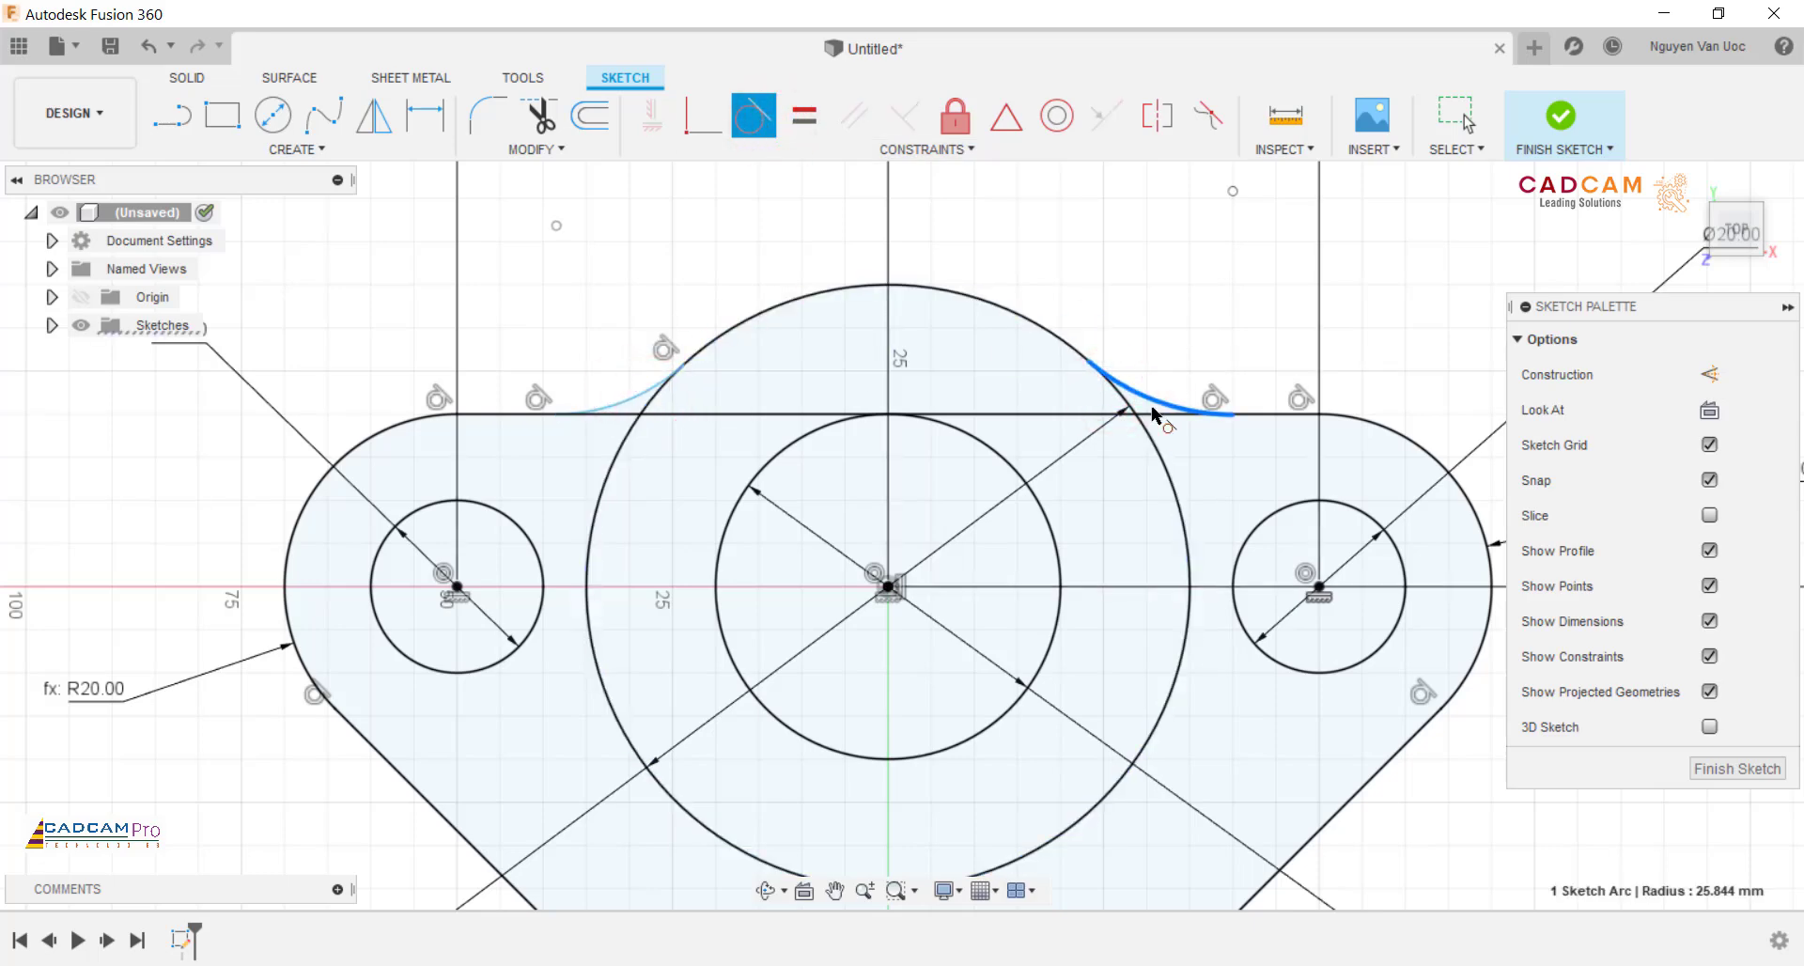
click(1139, 418)
key(Escape)
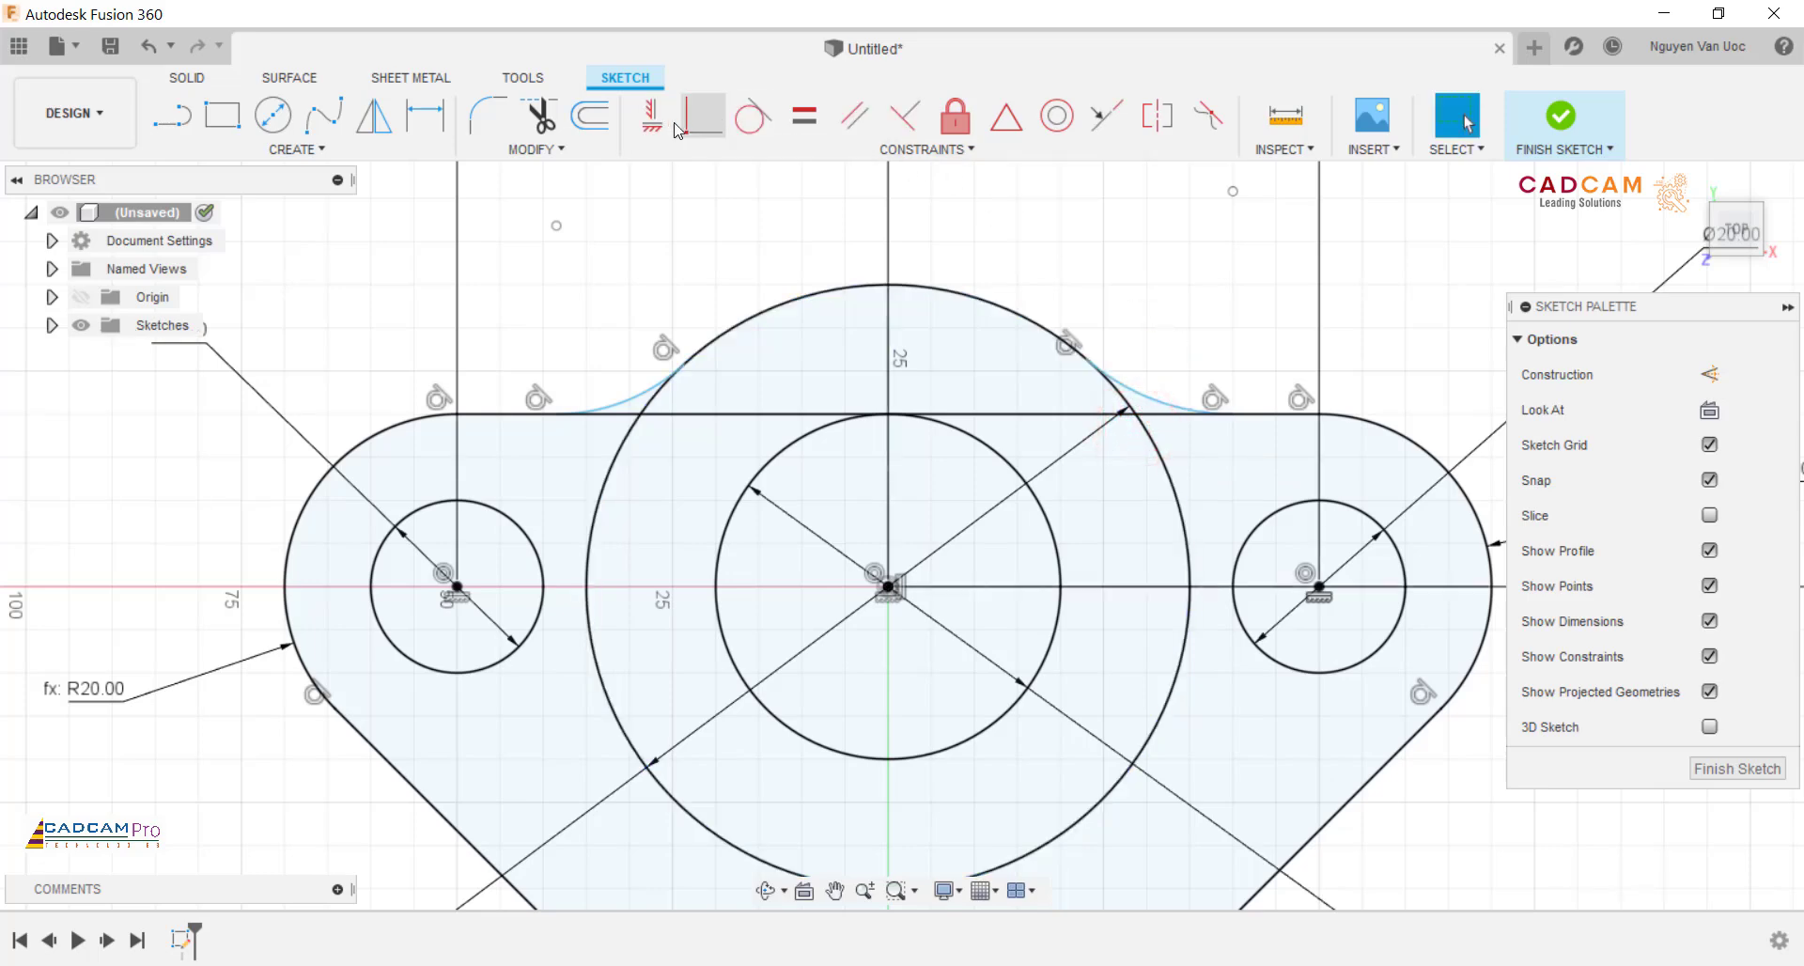
Step: Dimension the right blending arc with a radius of 8 mm
click(428, 117)
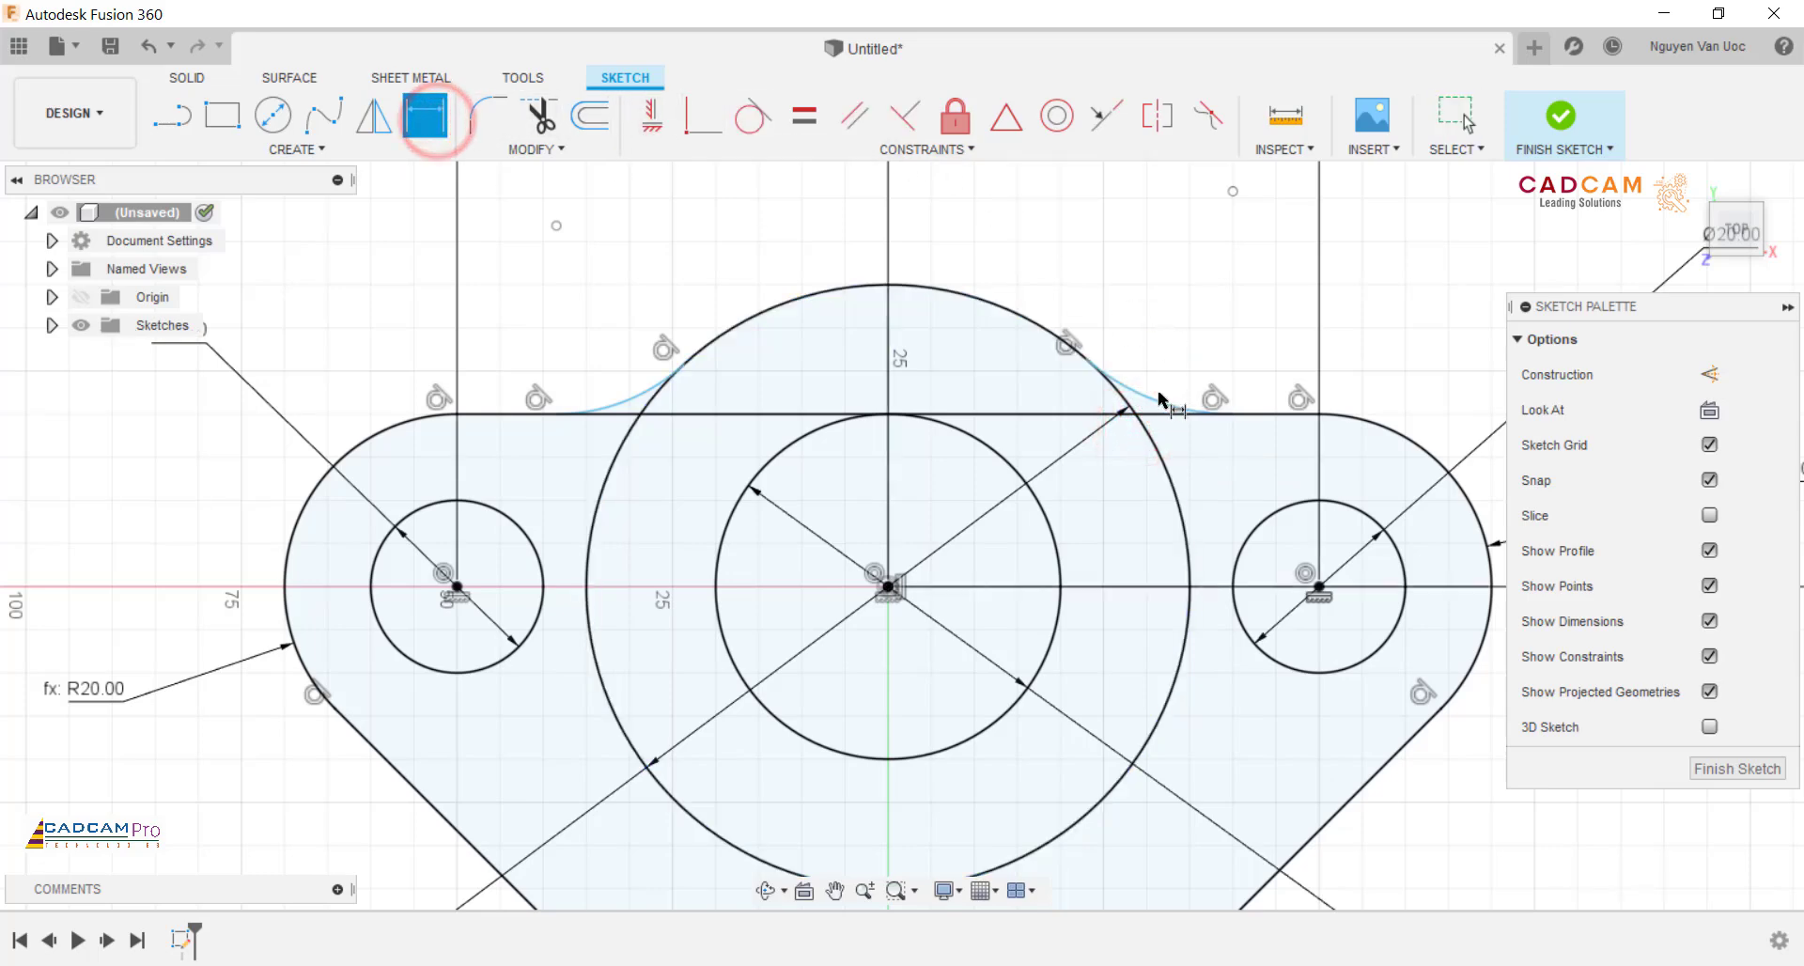
click(1143, 389)
click(1163, 338)
text(8)
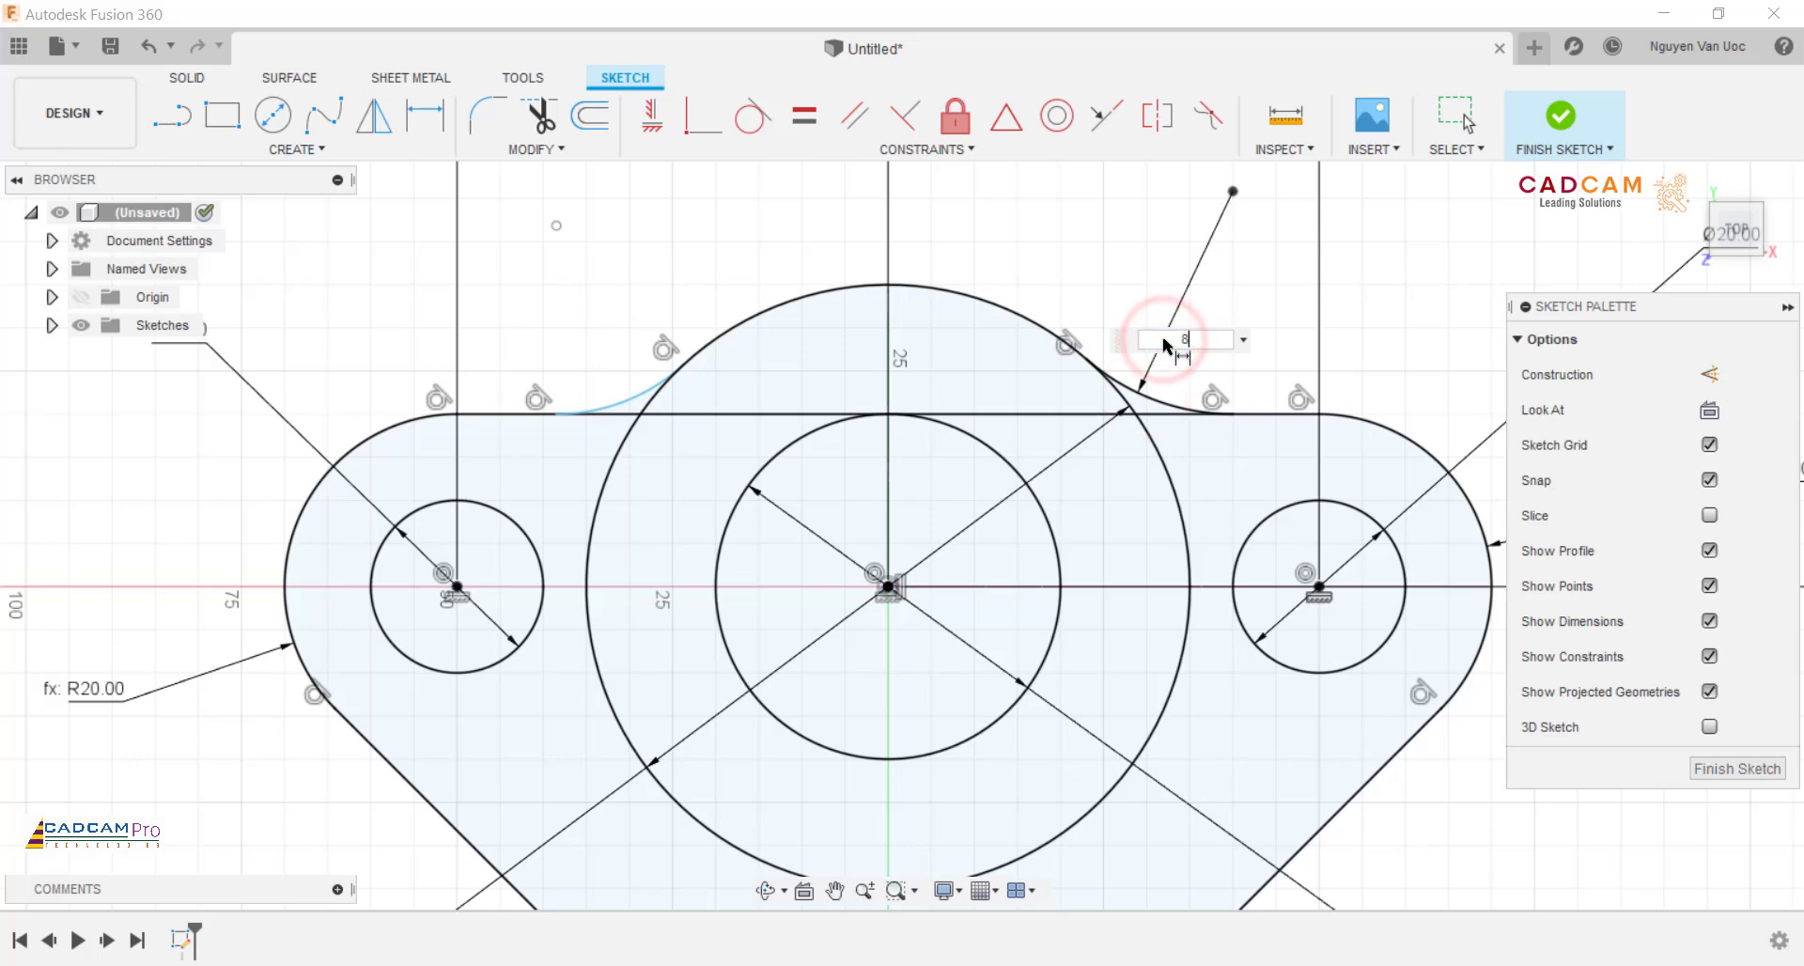
key(Return)
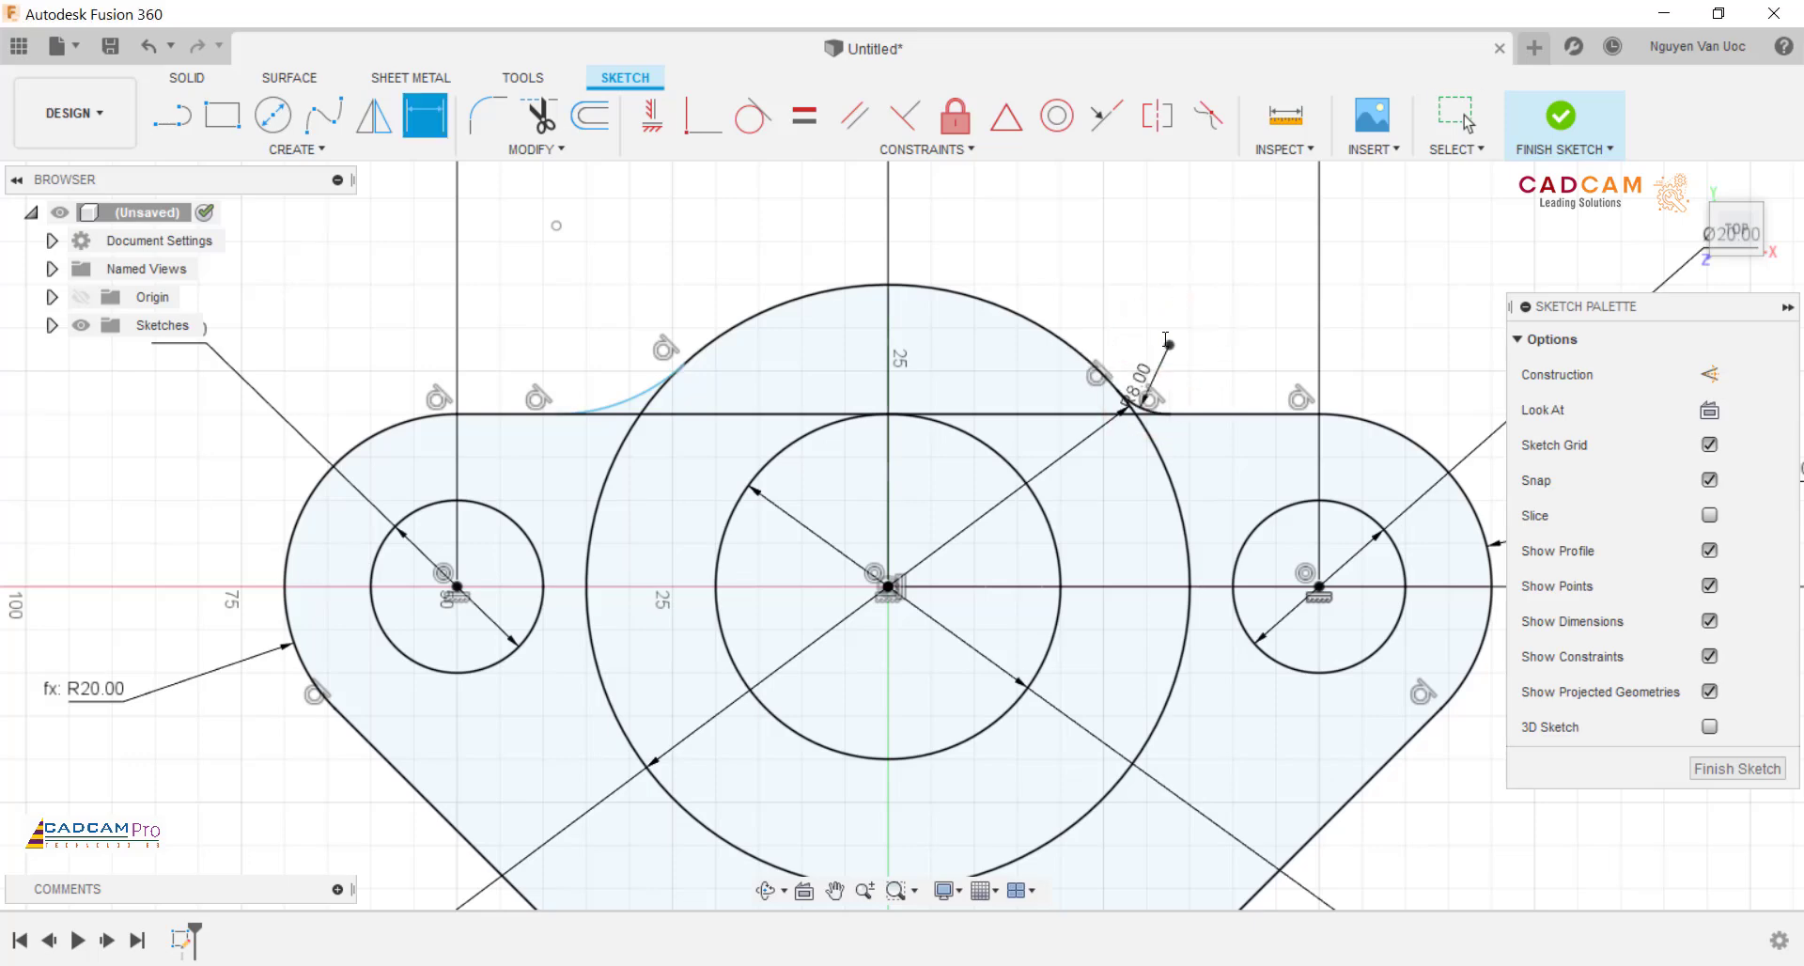
Step: Dimension the left blending arc's radius by linking it to the right blending arc's 8 mm radius dimension
click(646, 395)
click(600, 353)
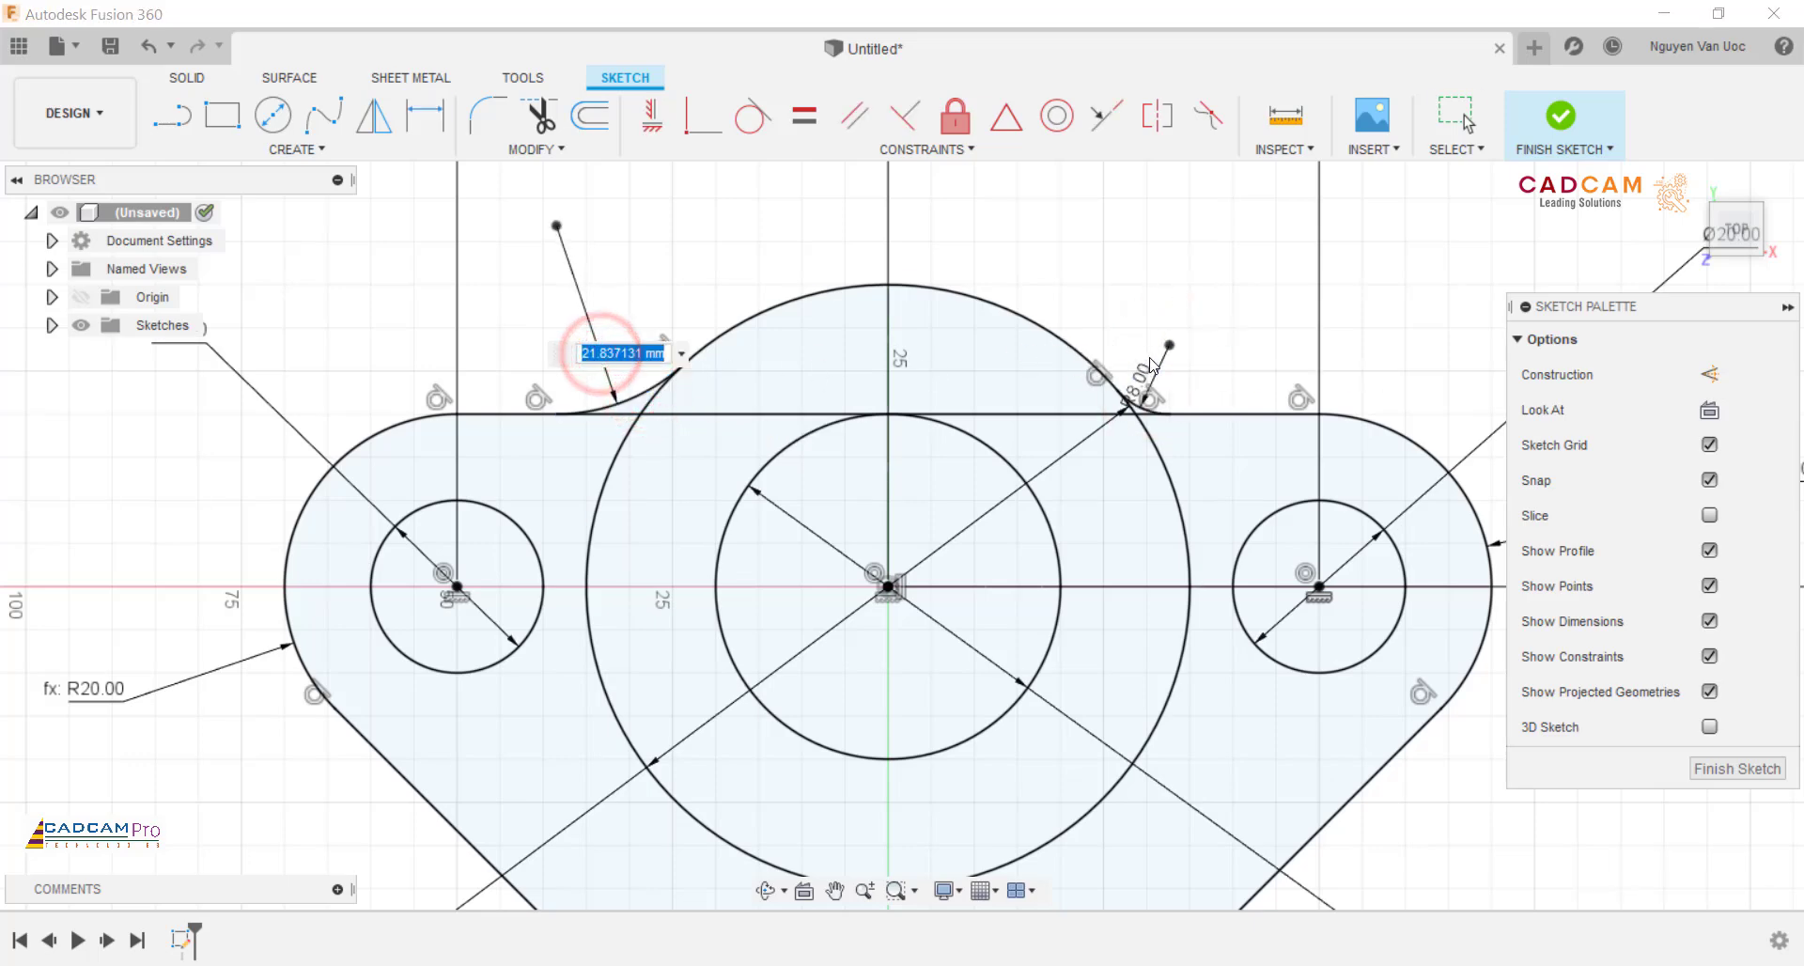
key(Return)
key(Escape)
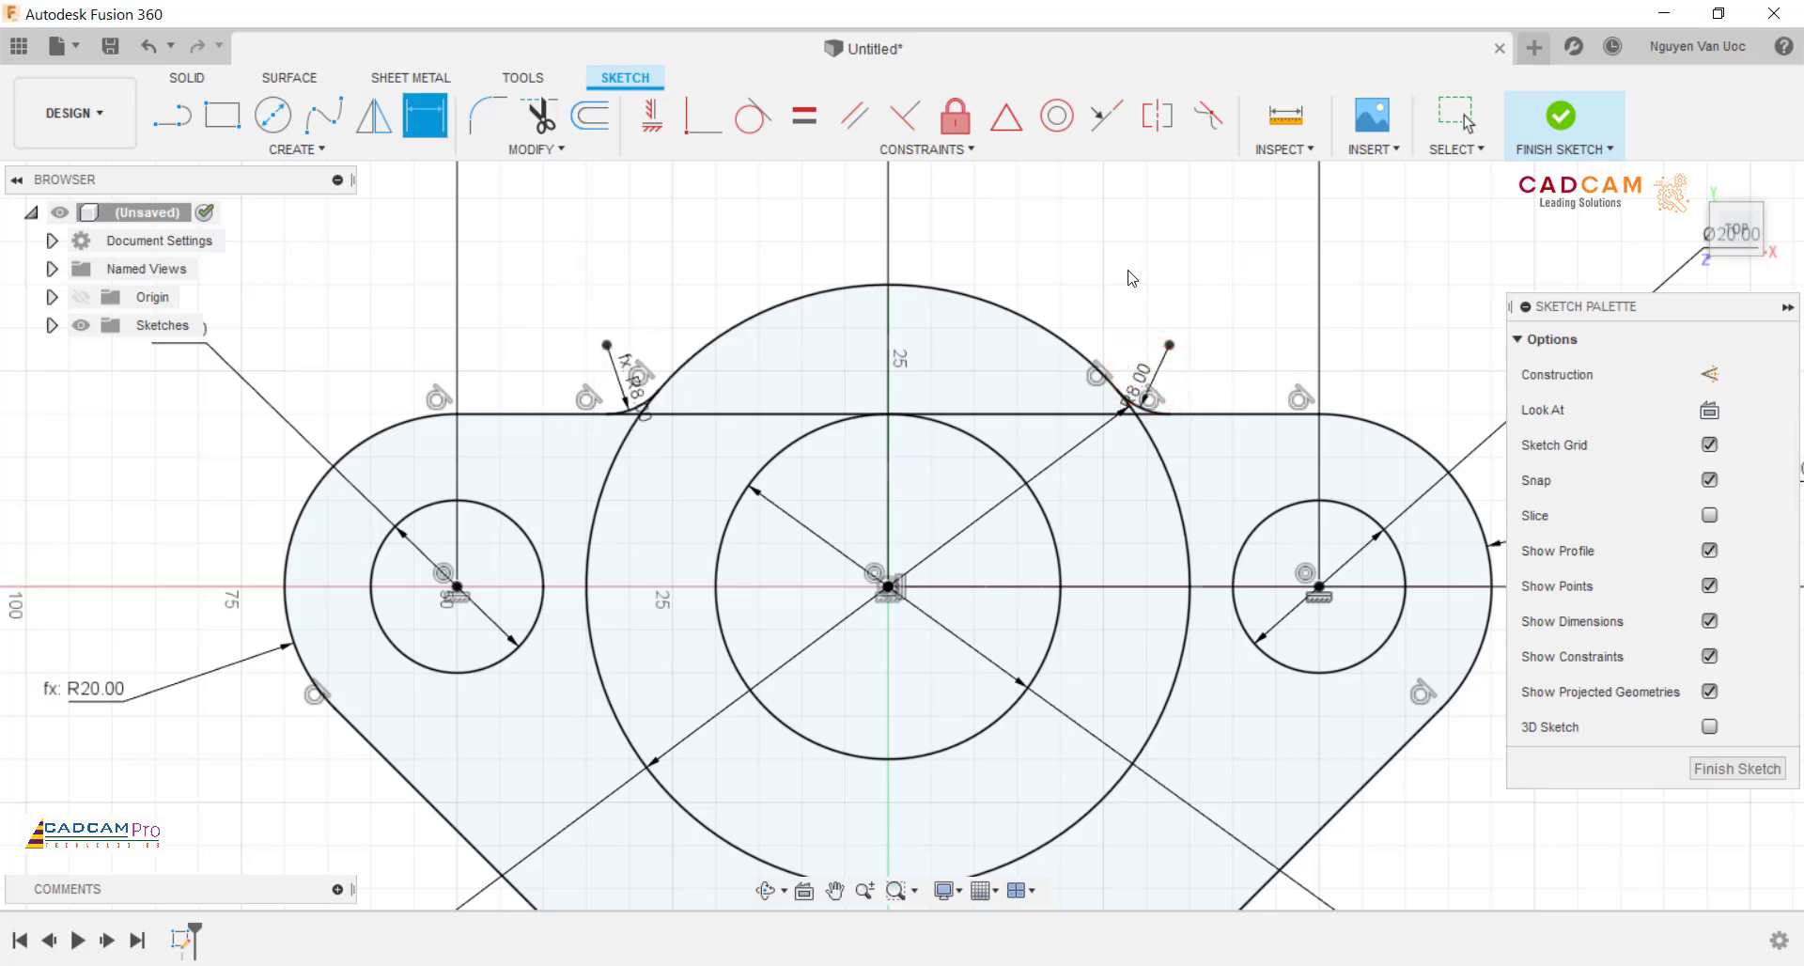
Step: Trim the upper line beneath the left blending arc and inside the left half of the 70 mm circle
scroll(778, 340, down, 2)
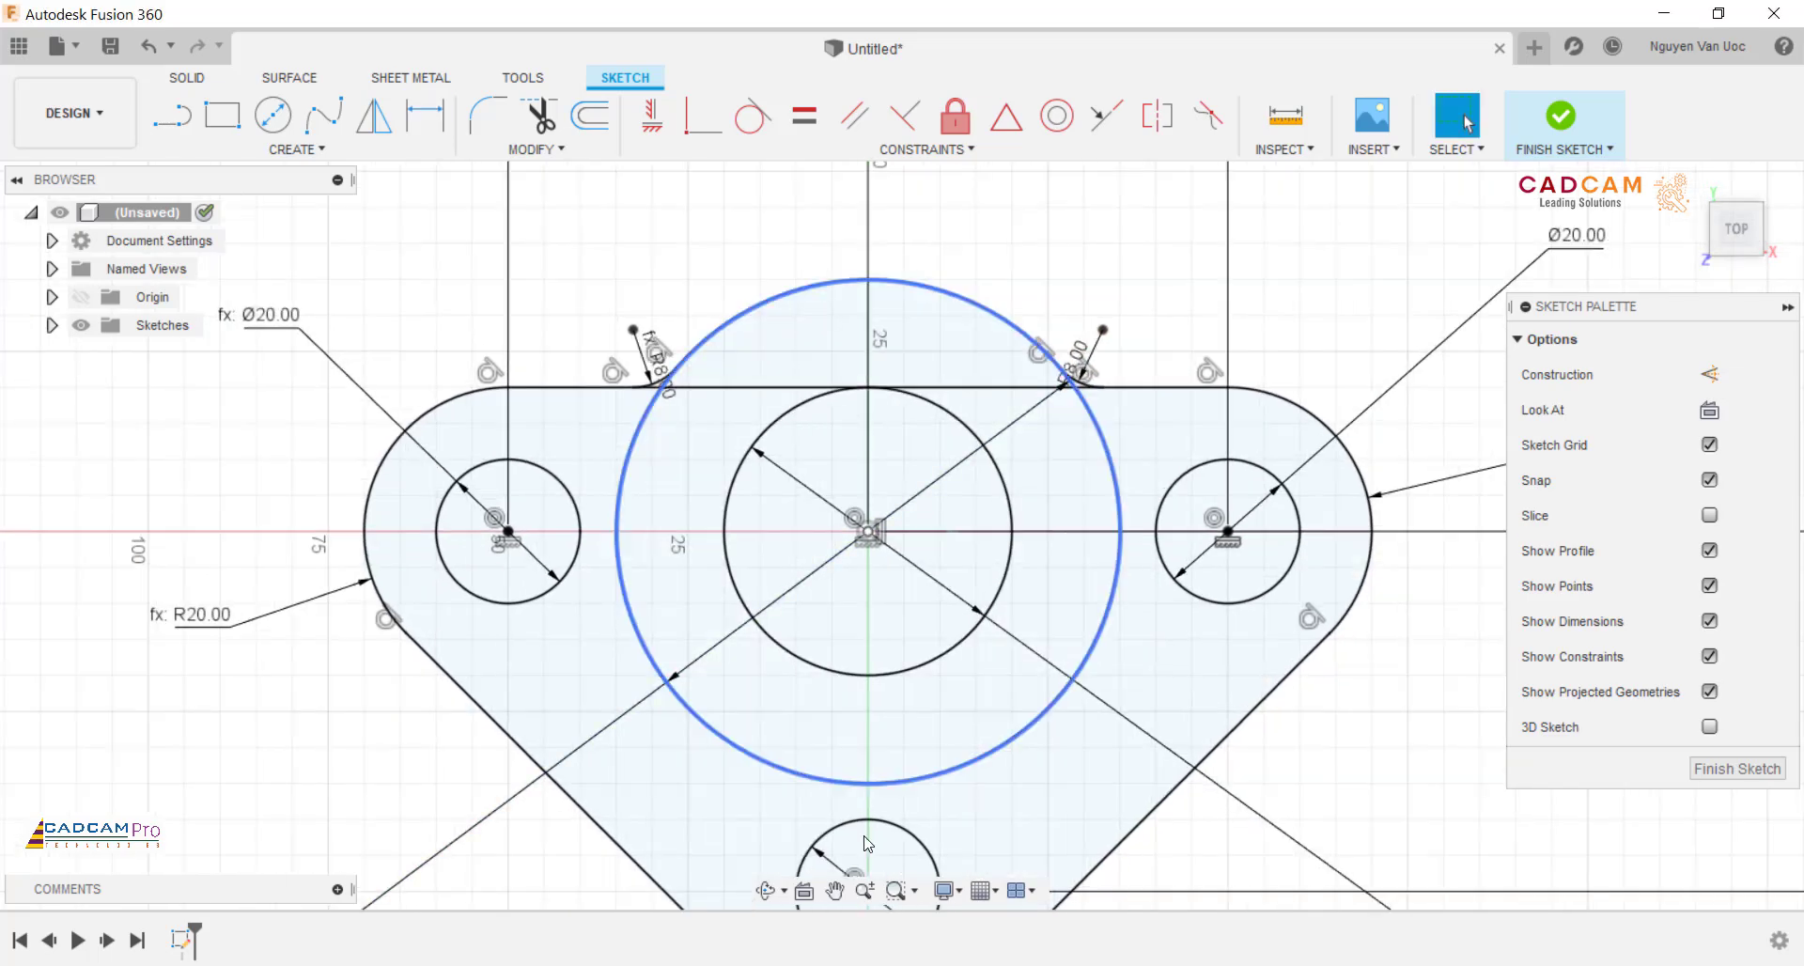
key(alt+Tab)
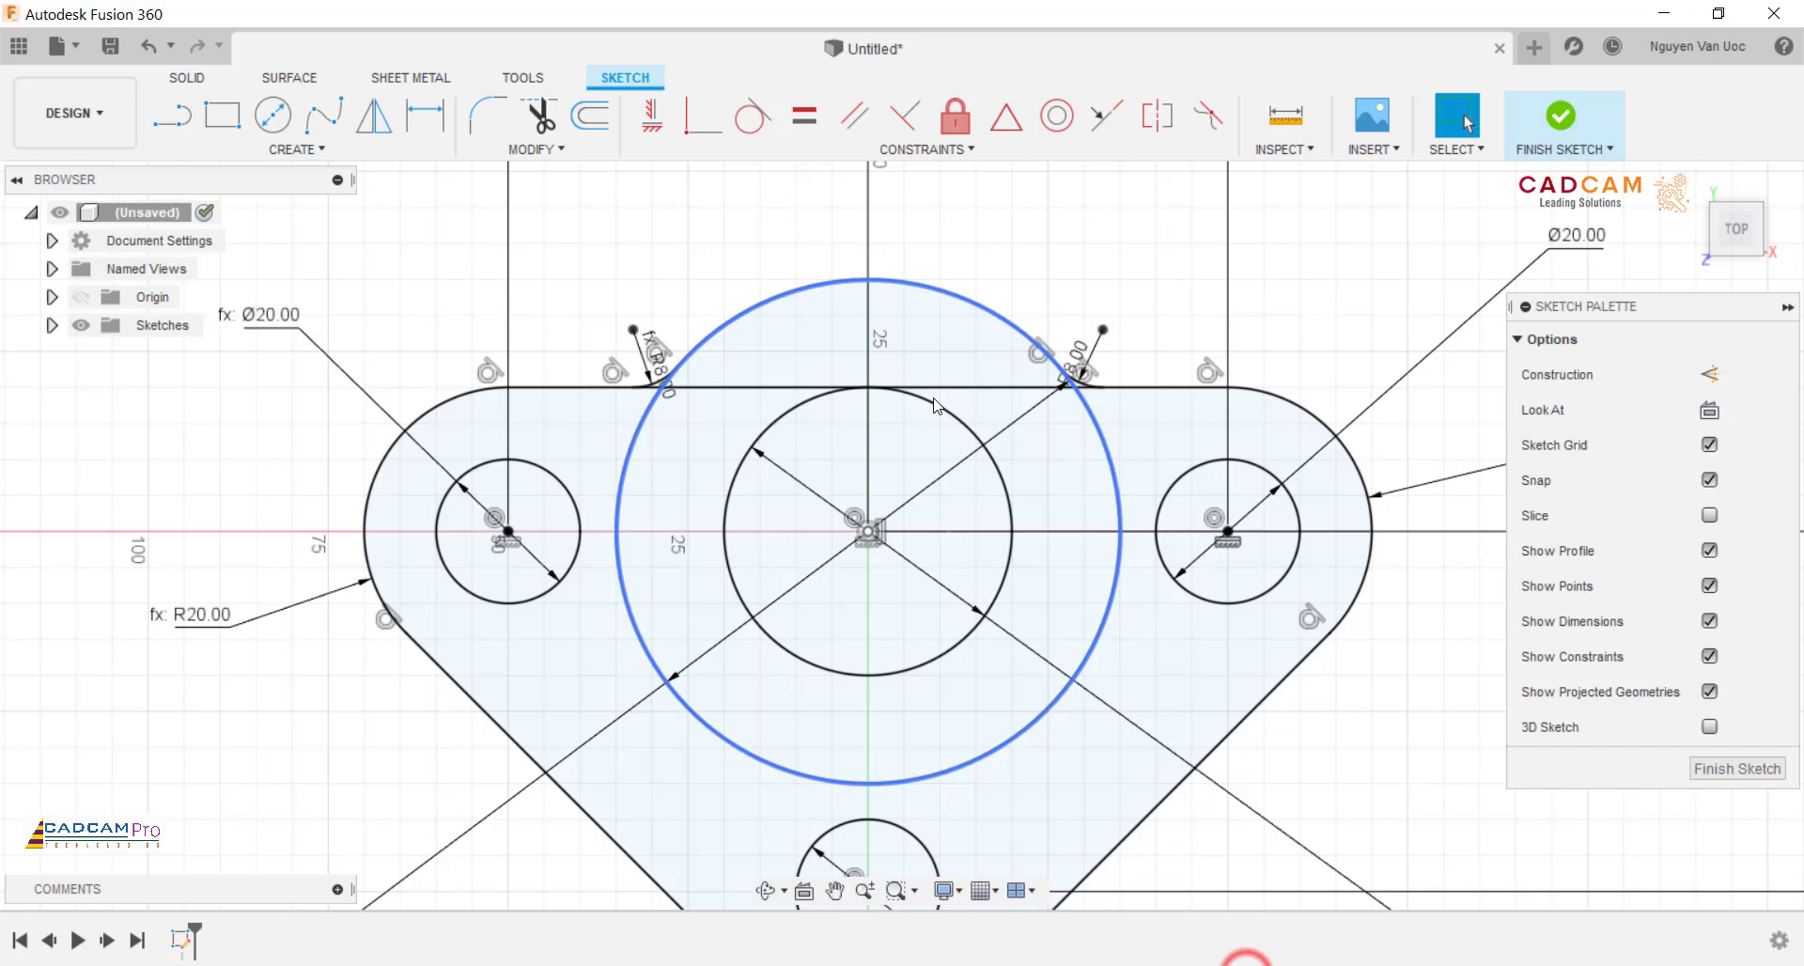
scroll(776, 401, down, 2)
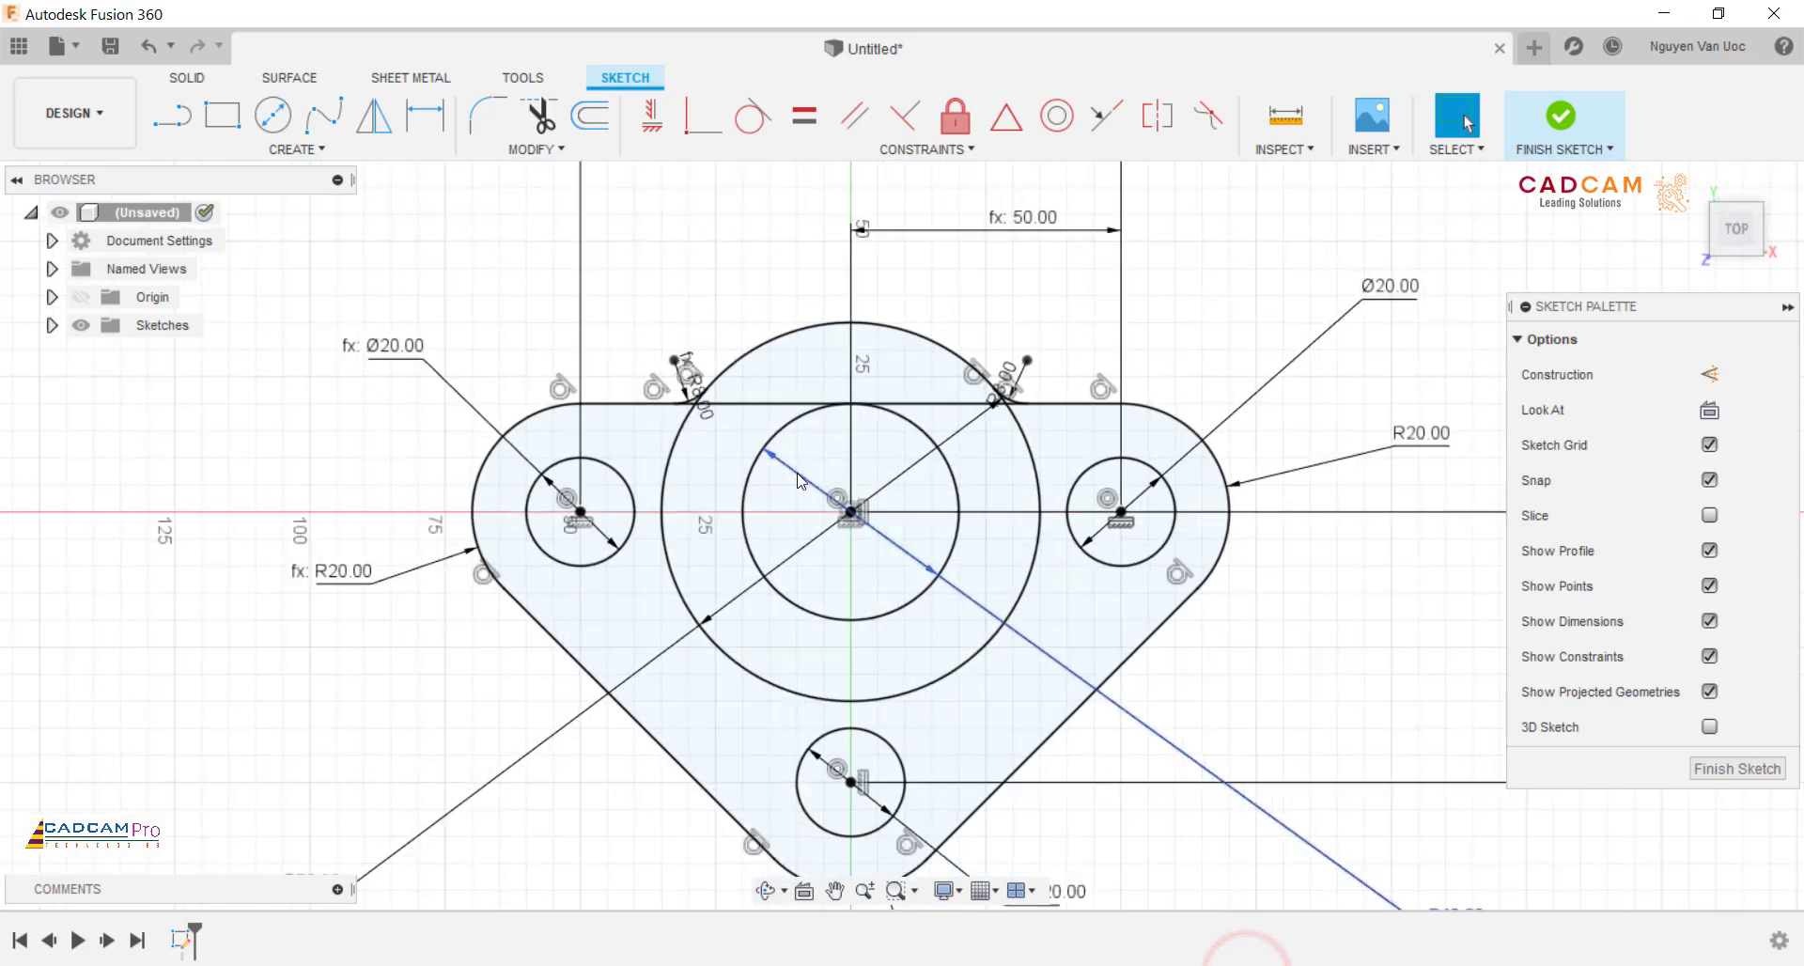
scroll(776, 401, up, 5)
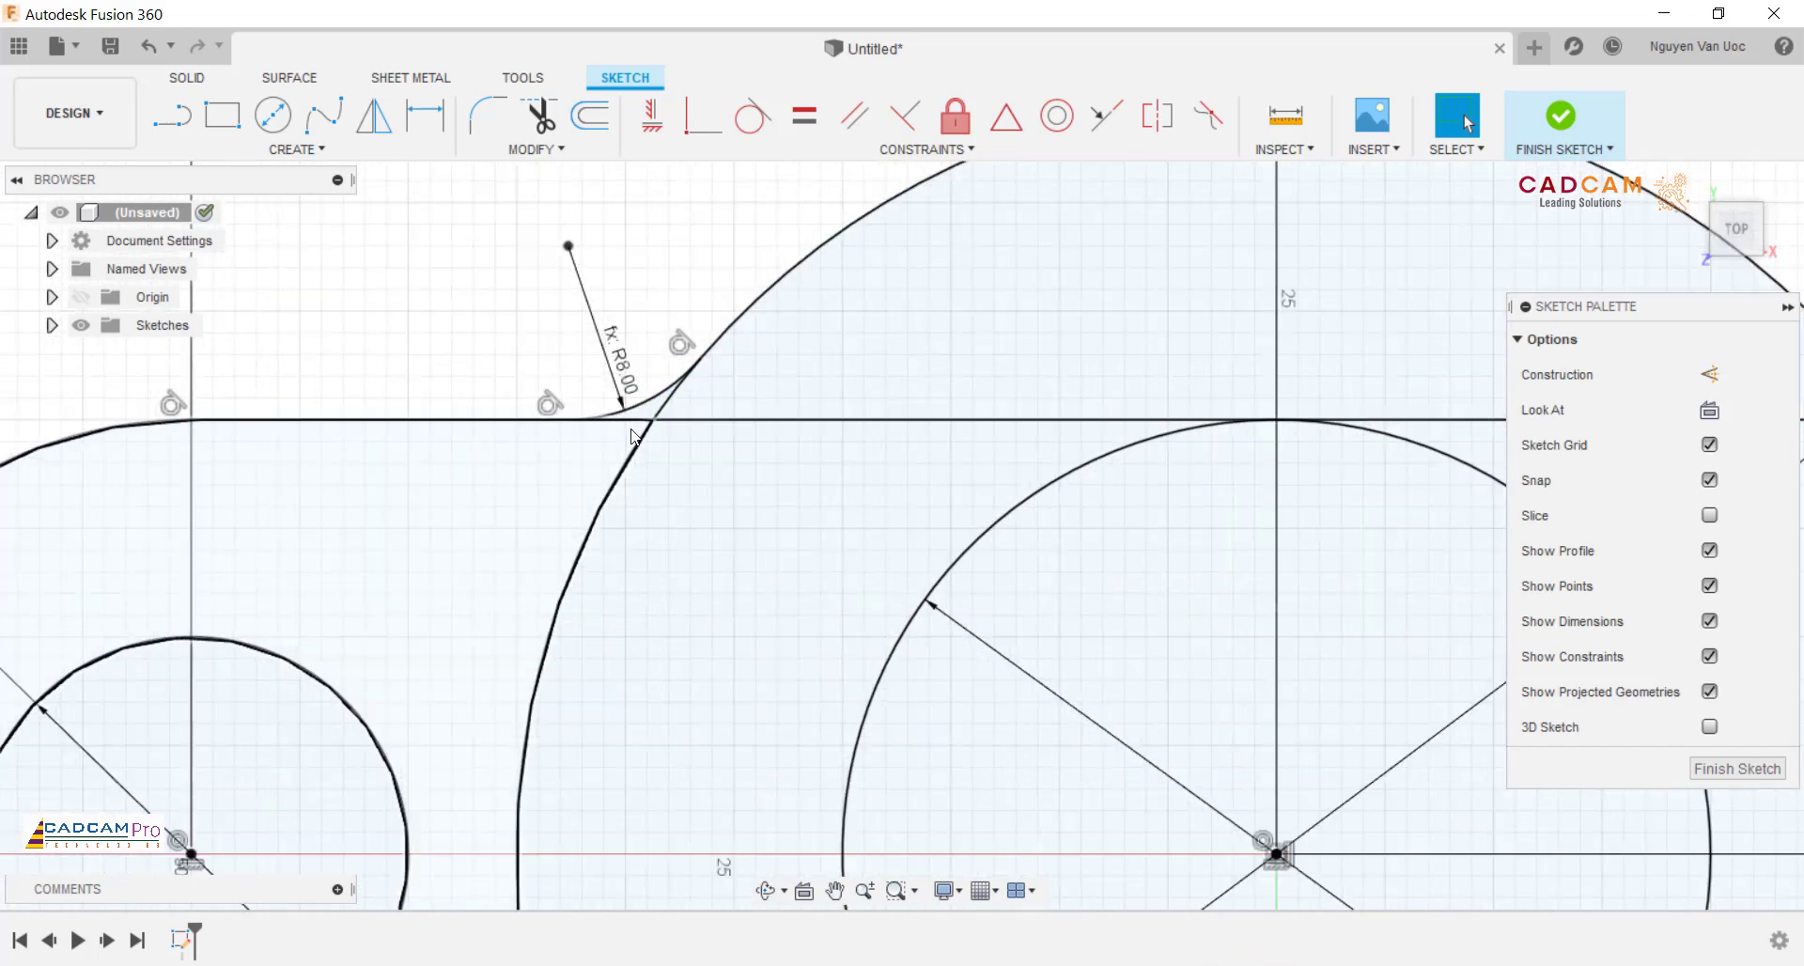
click(540, 115)
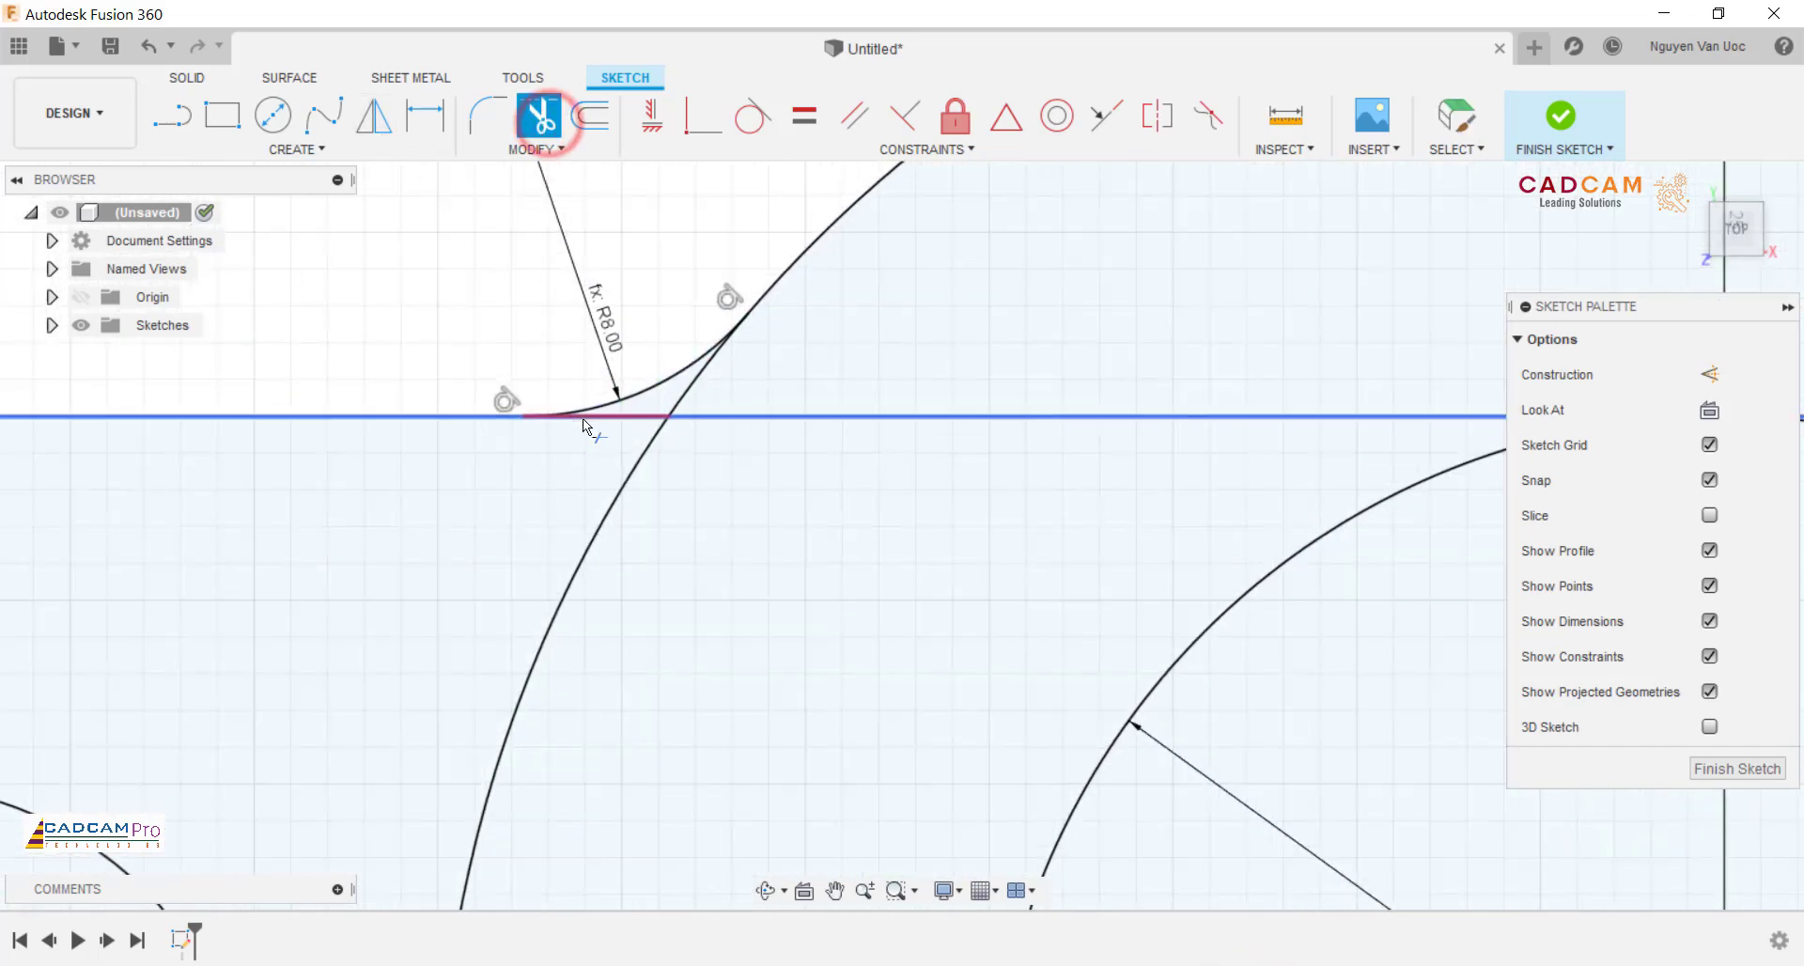
click(582, 419)
click(736, 417)
scroll(695, 419, down, 4)
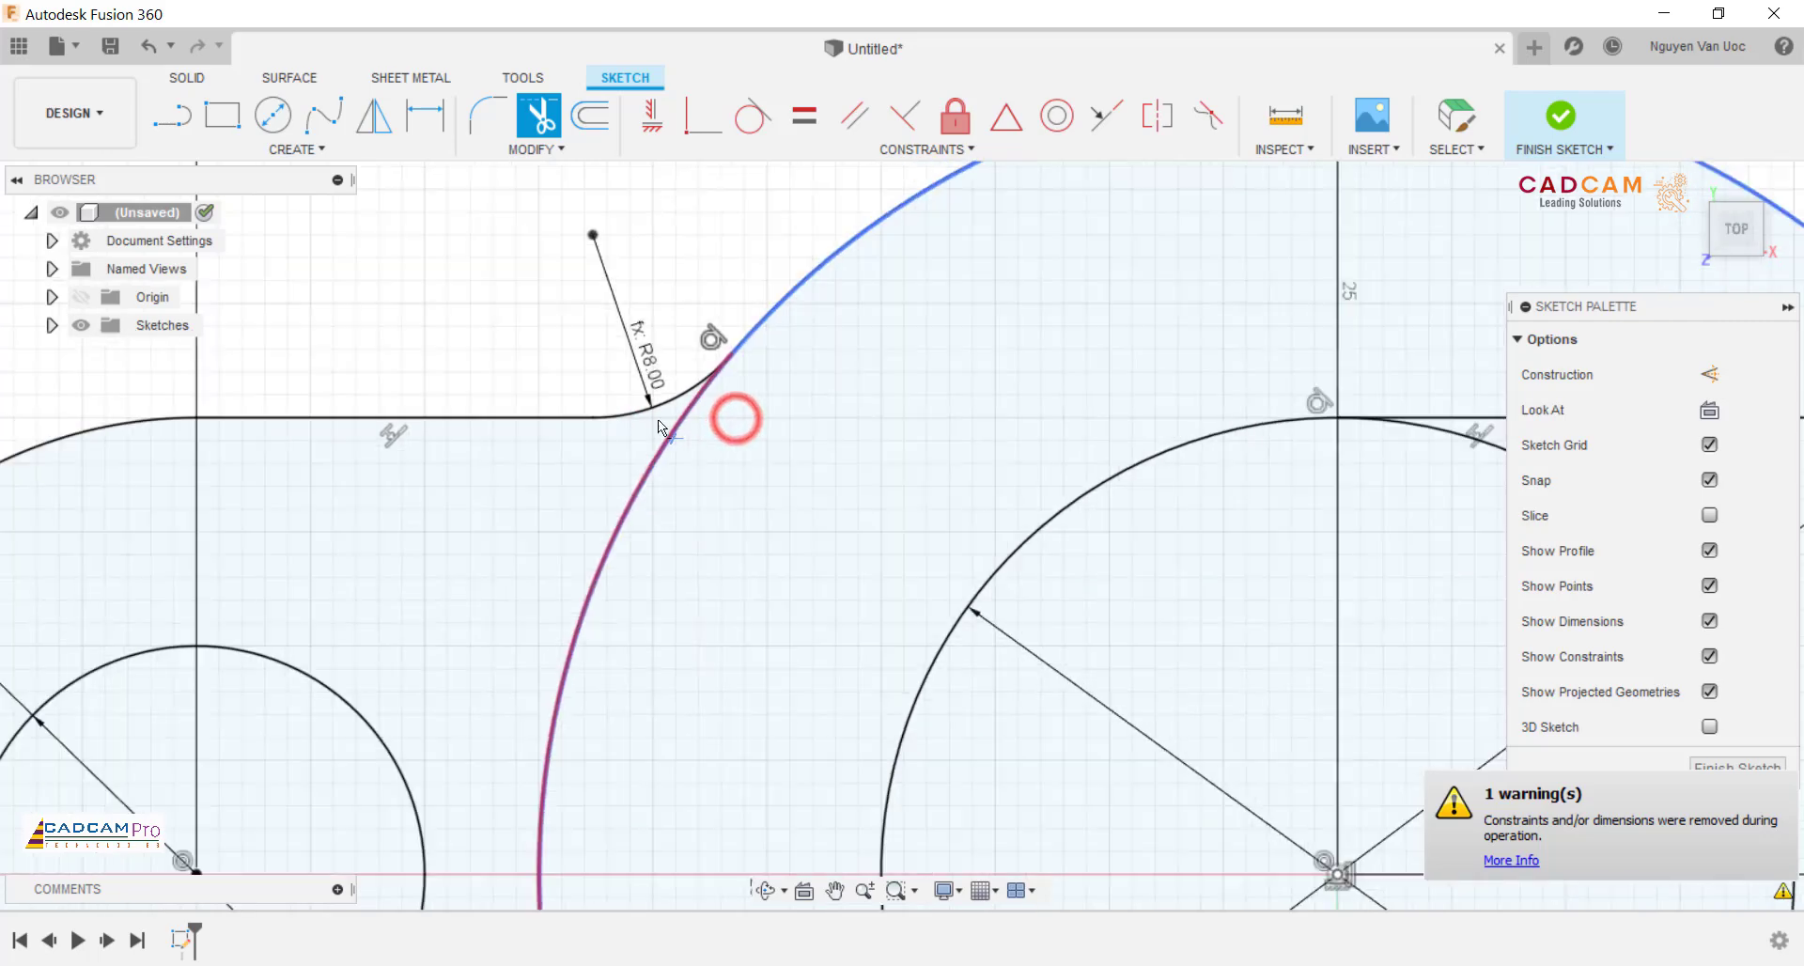
Step: Trim the upper line inside the right half of the 70 mm circle and beneath the right blending arc
scroll(563, 409, down, 2)
scroll(956, 410, up, 5)
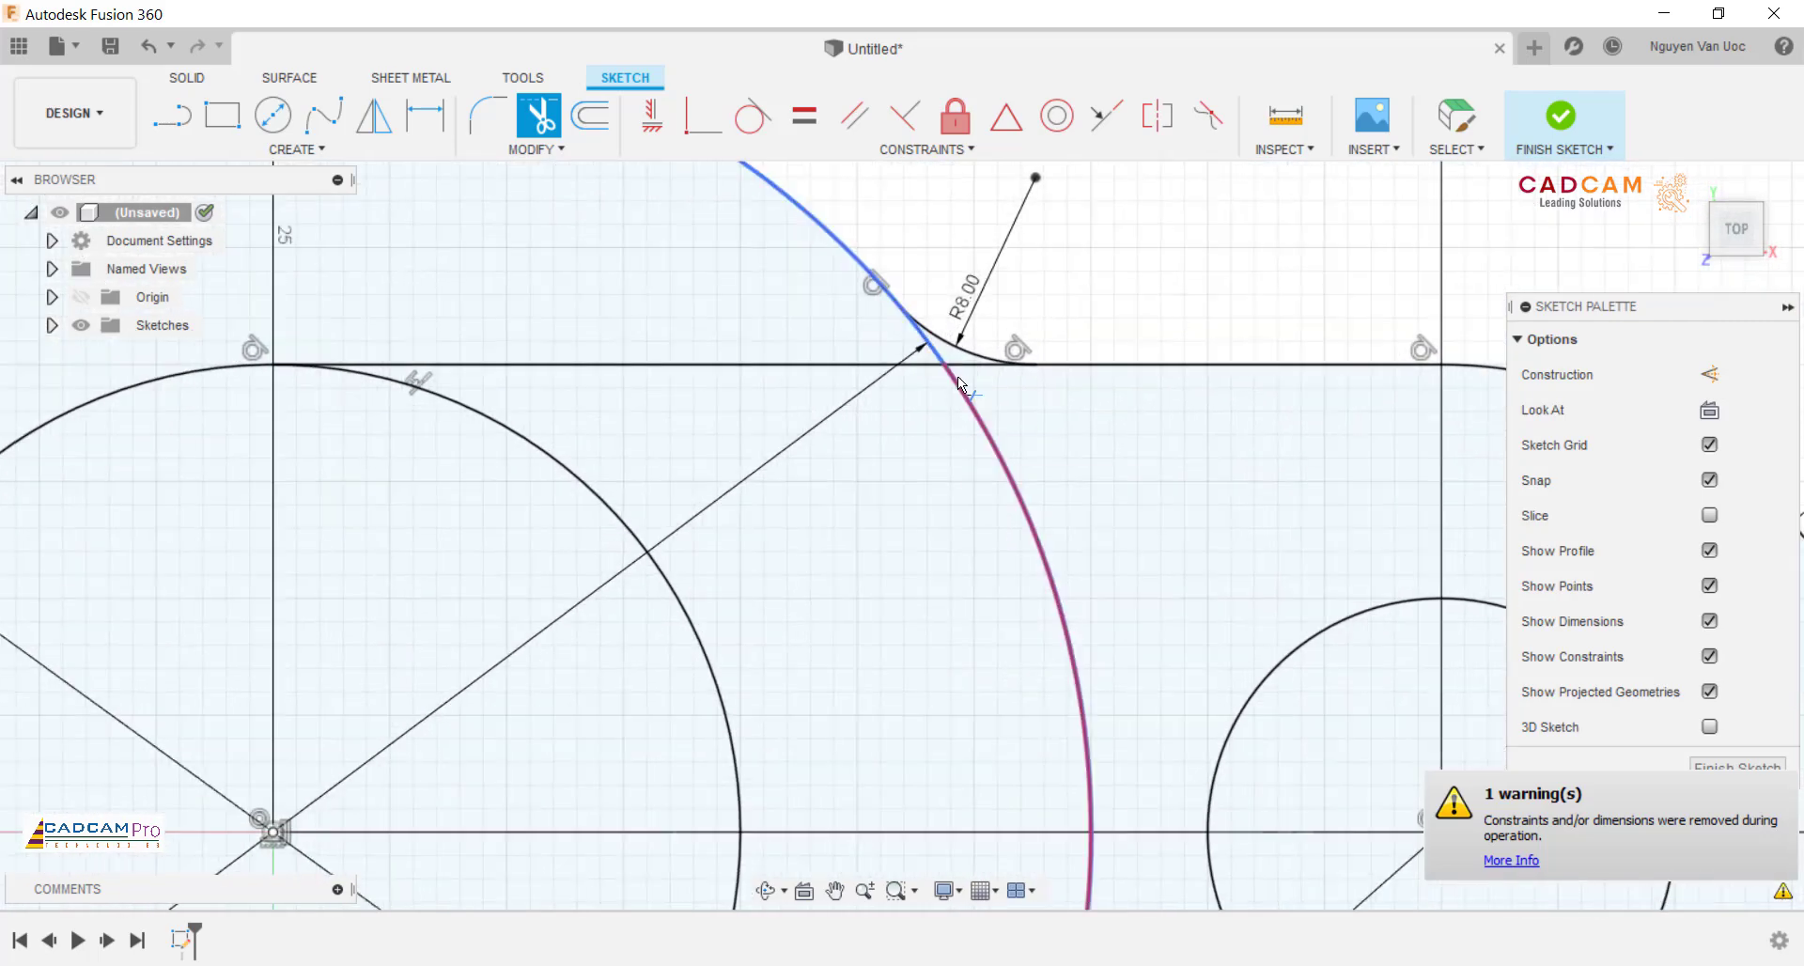
click(960, 371)
click(824, 369)
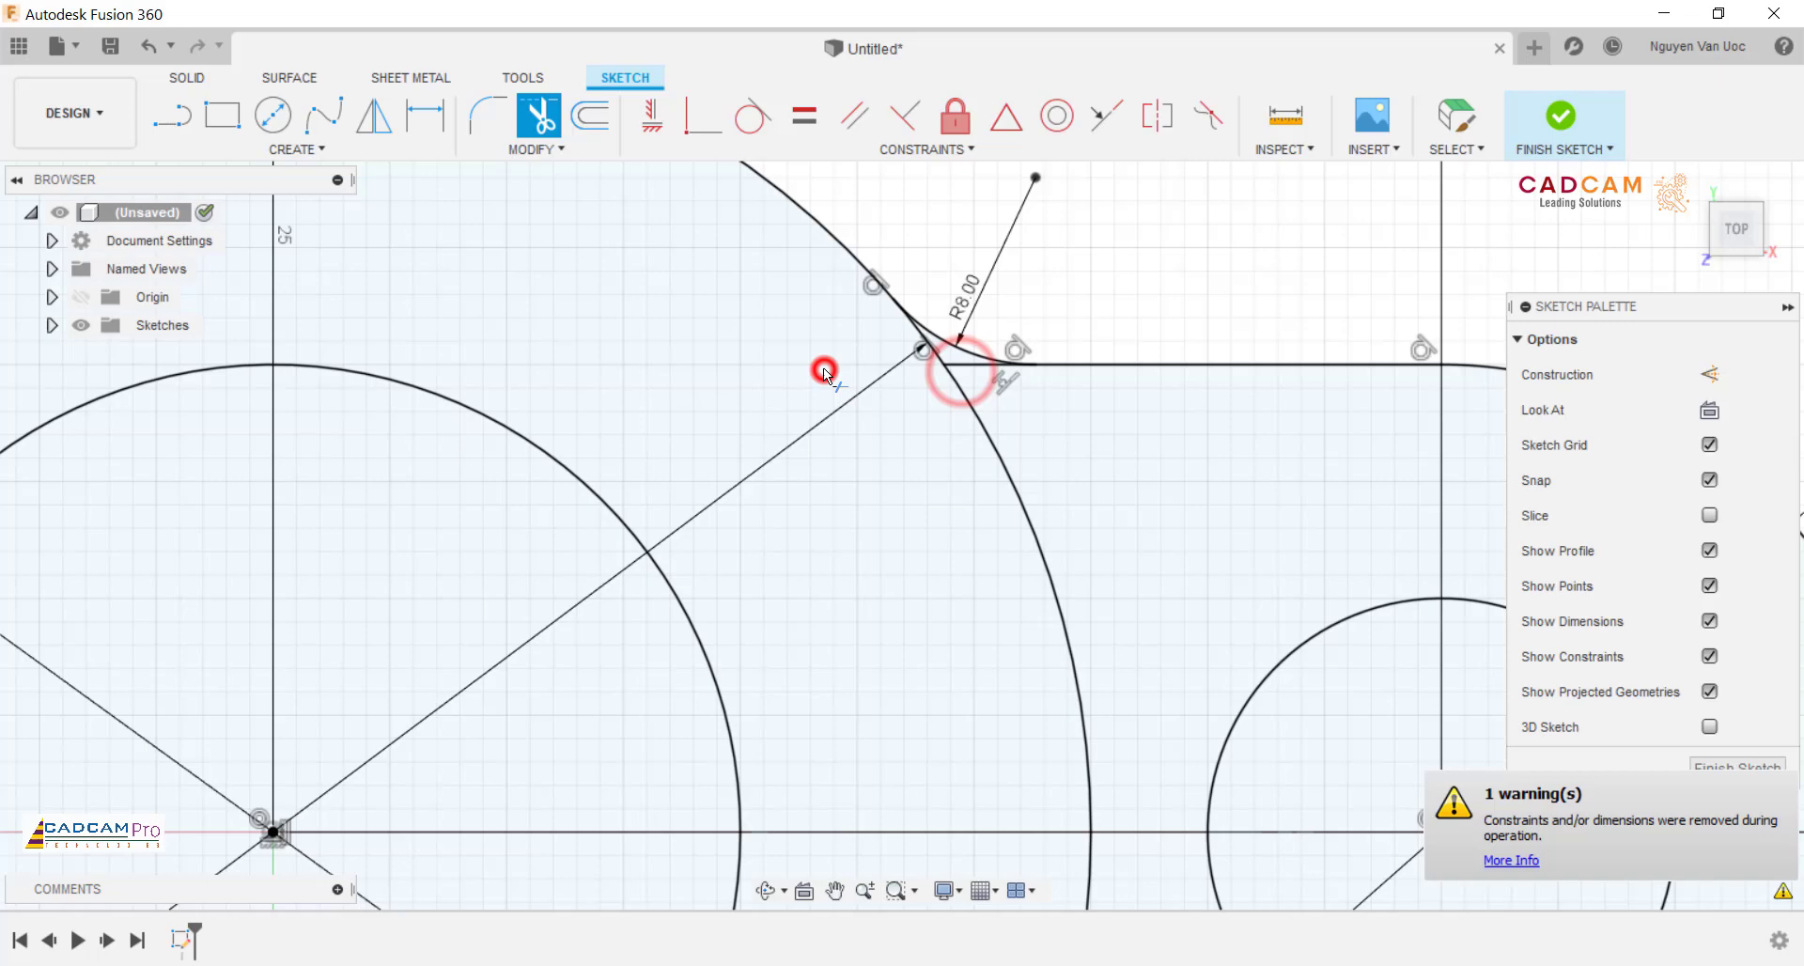
click(958, 365)
scroll(1178, 316, down, 6)
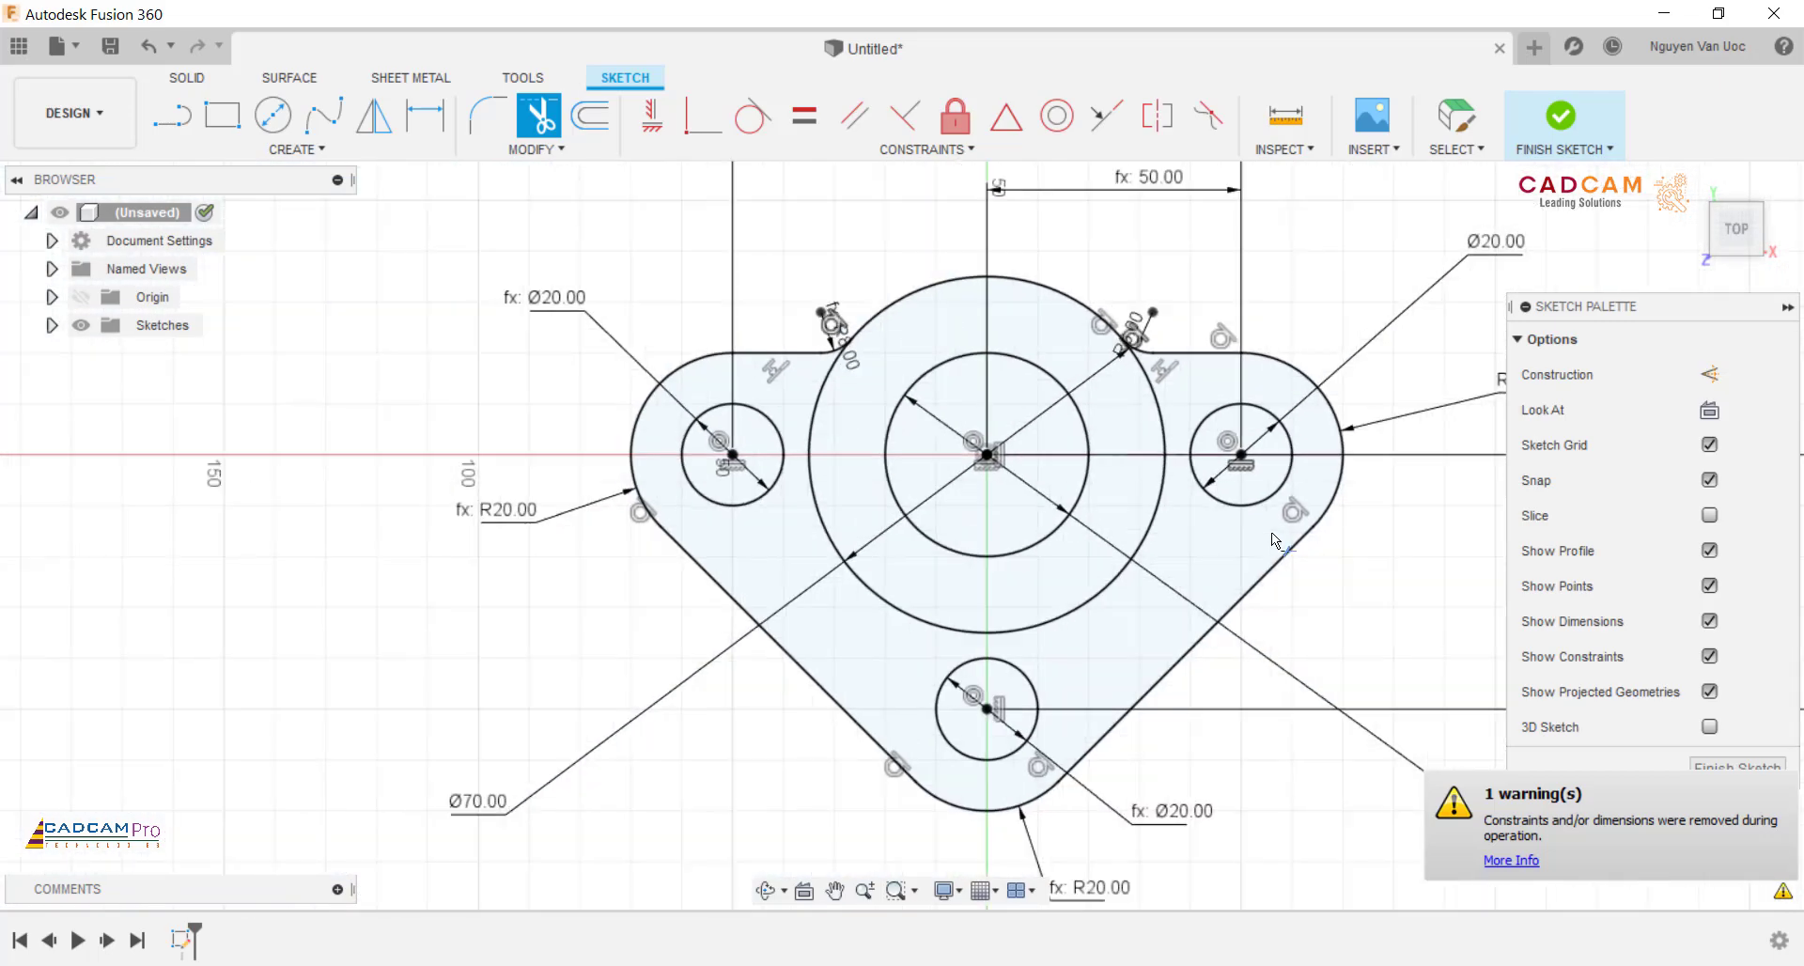
key(Escape)
Step: Finish the plate profile sketch and turn the model to an angled 3D view
scroll(1344, 559, down, 2)
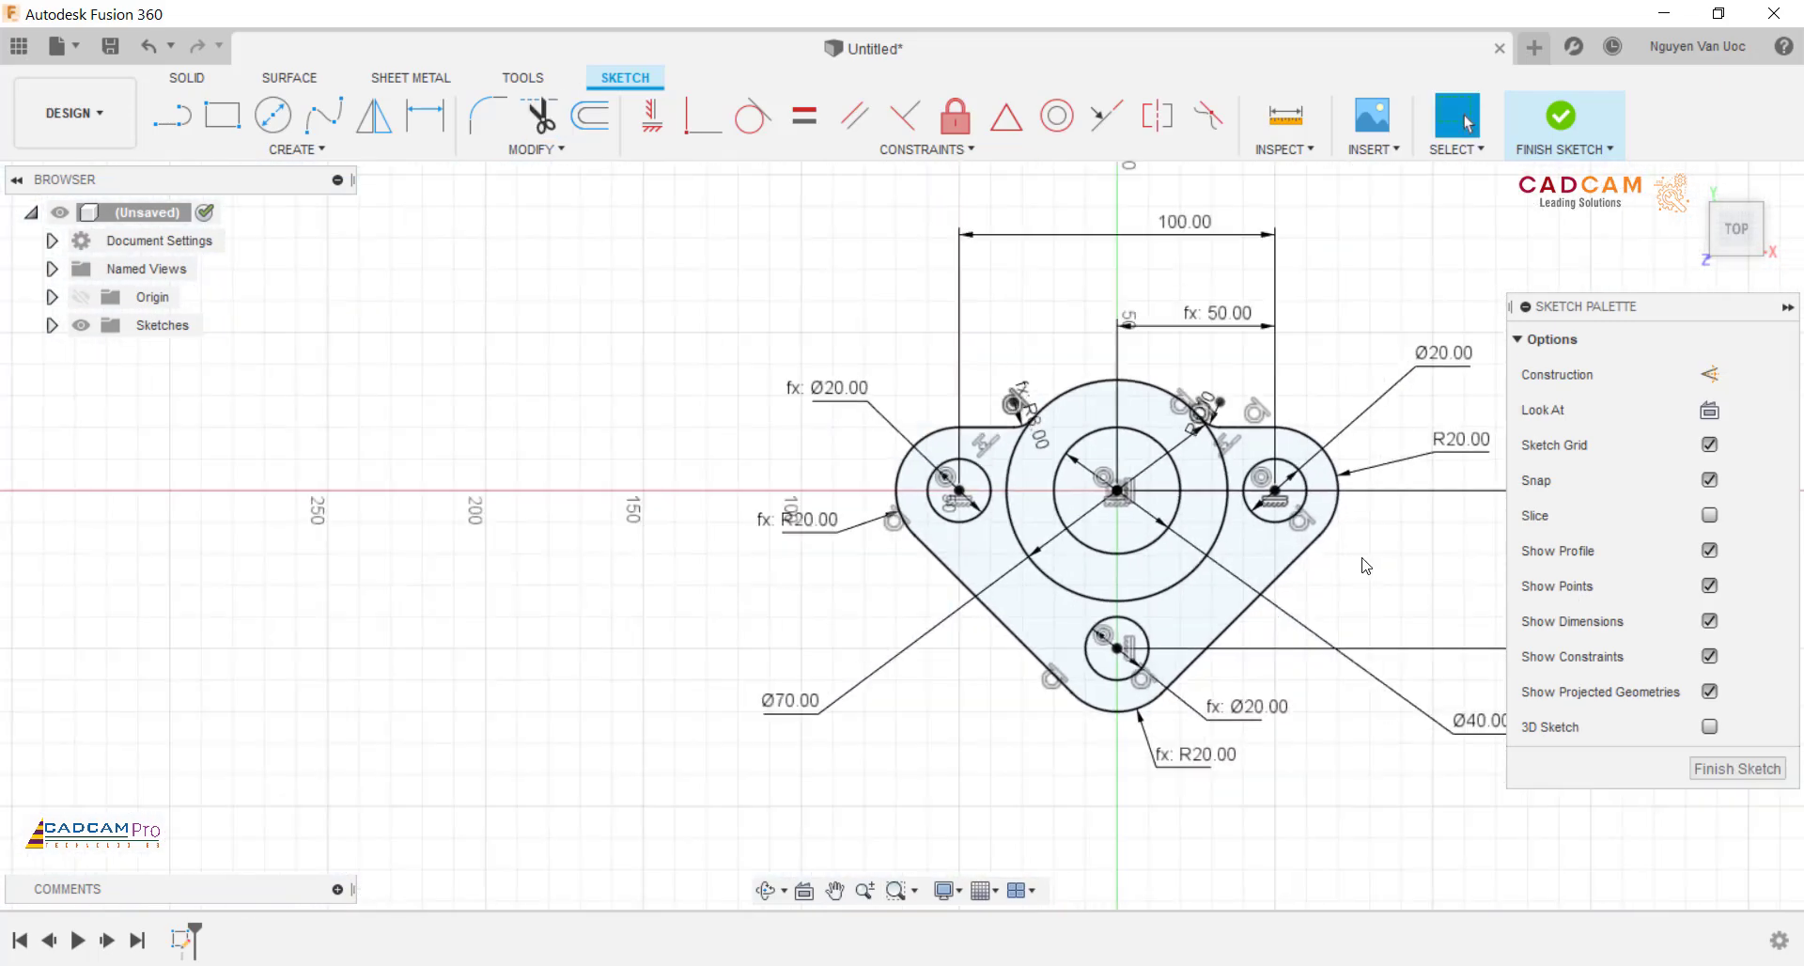
scroll(1415, 570, up, 4)
scroll(1416, 570, up, 2)
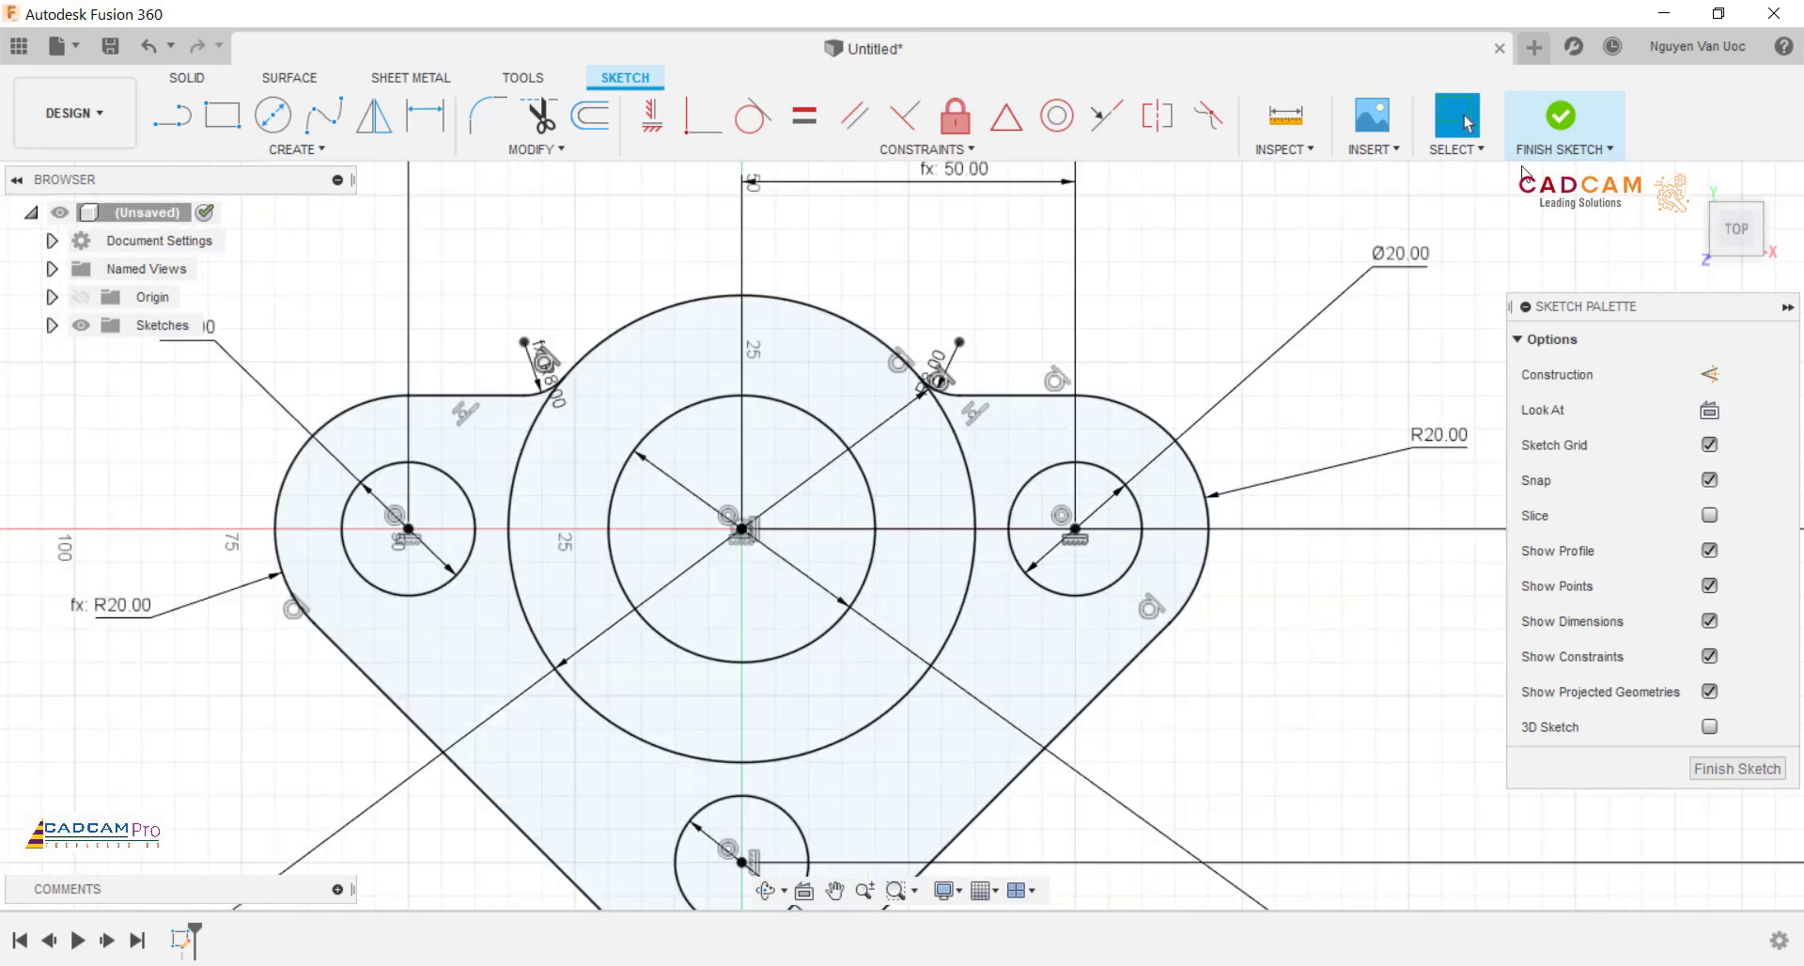
click(1560, 118)
scroll(998, 471, down, 3)
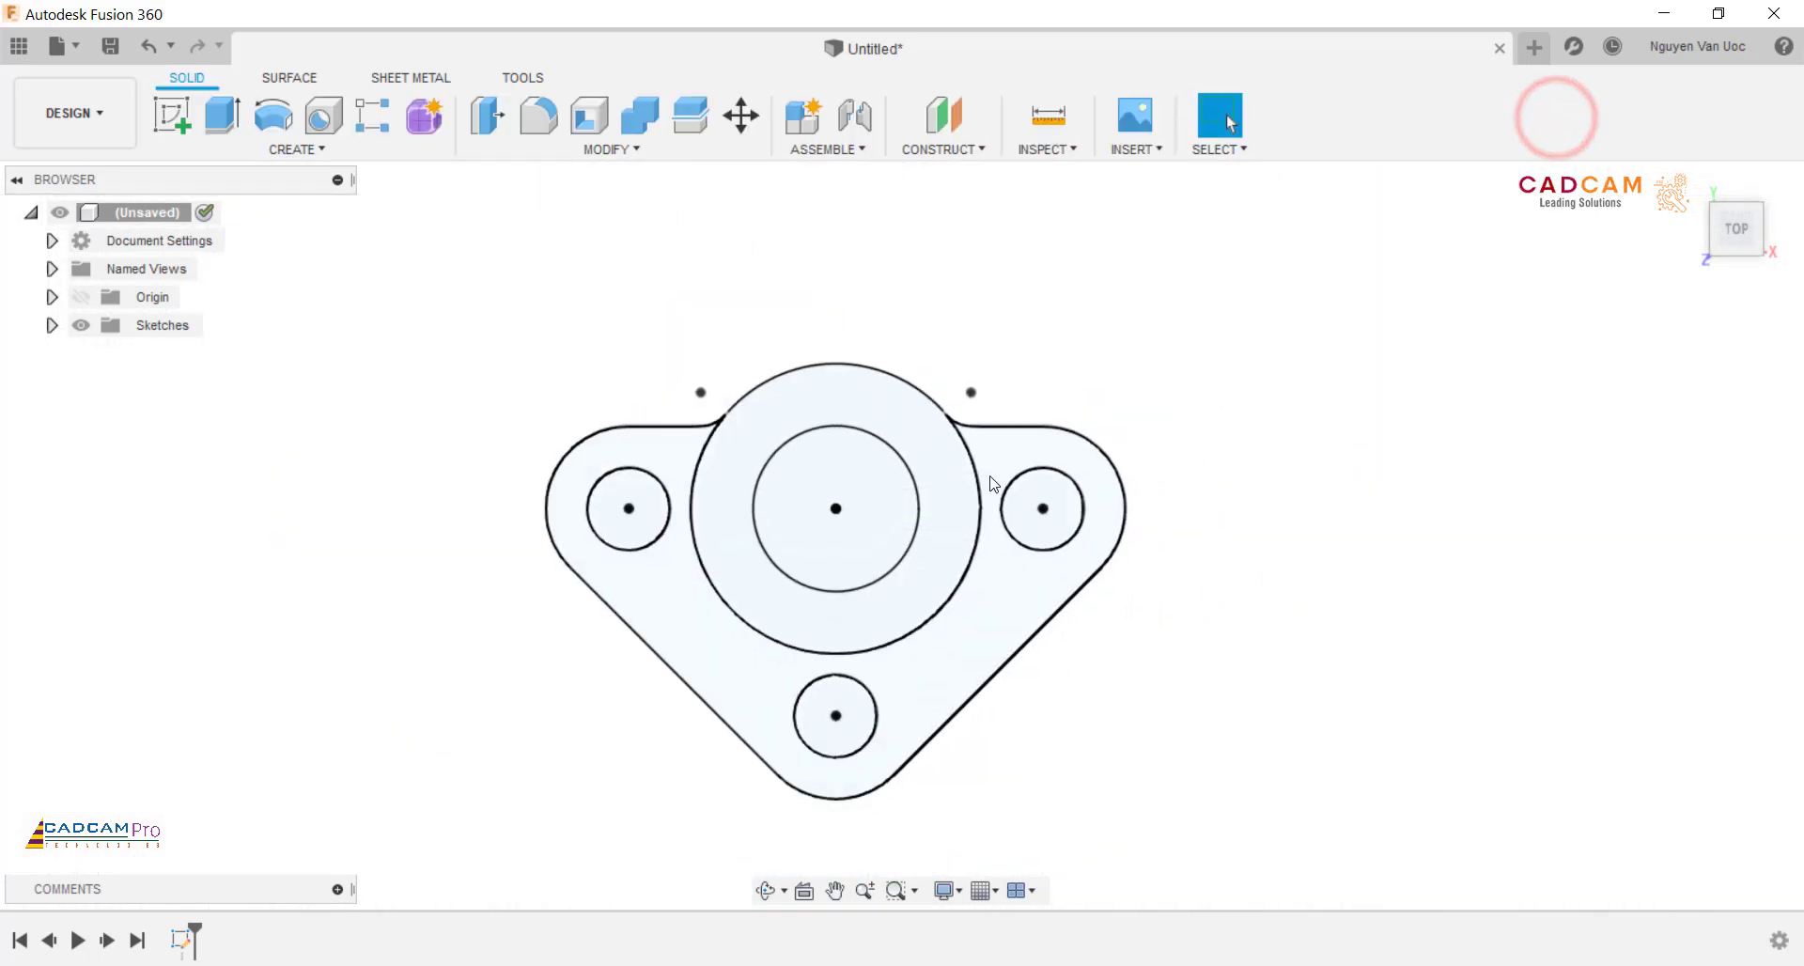
shift+middle_drag(1219, 533, 1259, 548)
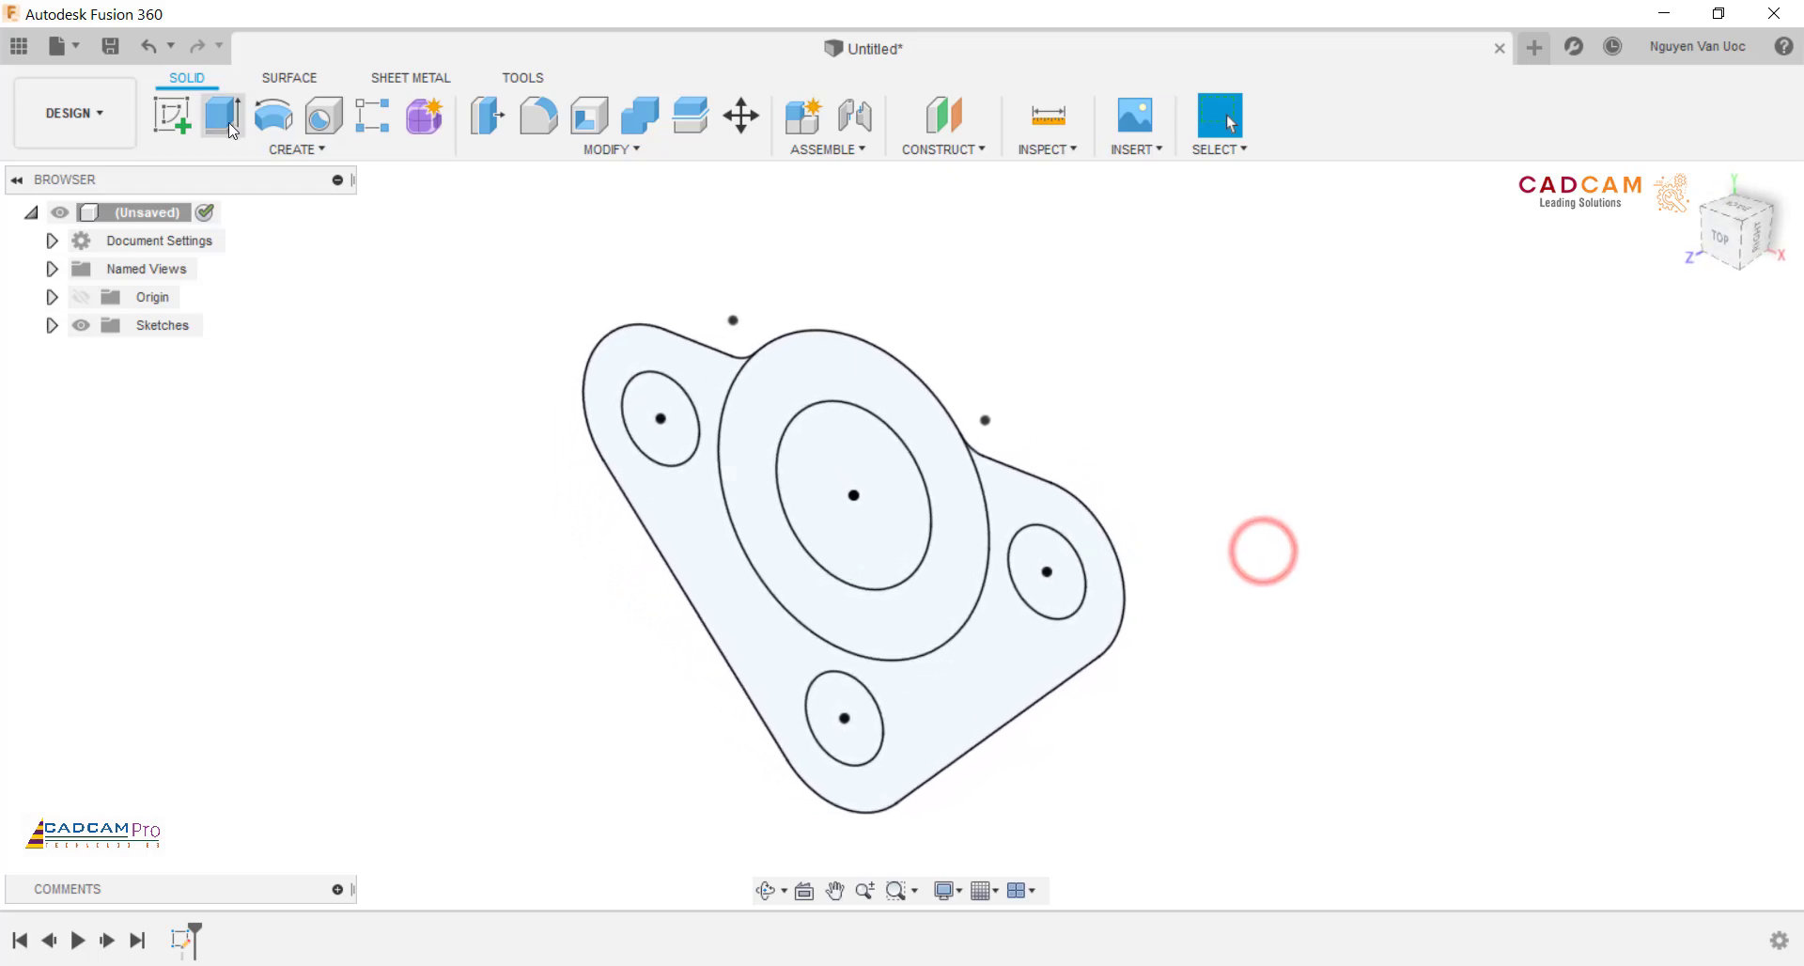
Step: Extrude the plate profile outside the 70 mm circle and around the three holes by 12 mm as a new body
click(221, 115)
mouse_move(522, 609)
shift+middle_down()
mouse_move(805, 789)
mouse_move(857, 801)
shift+middle_up()
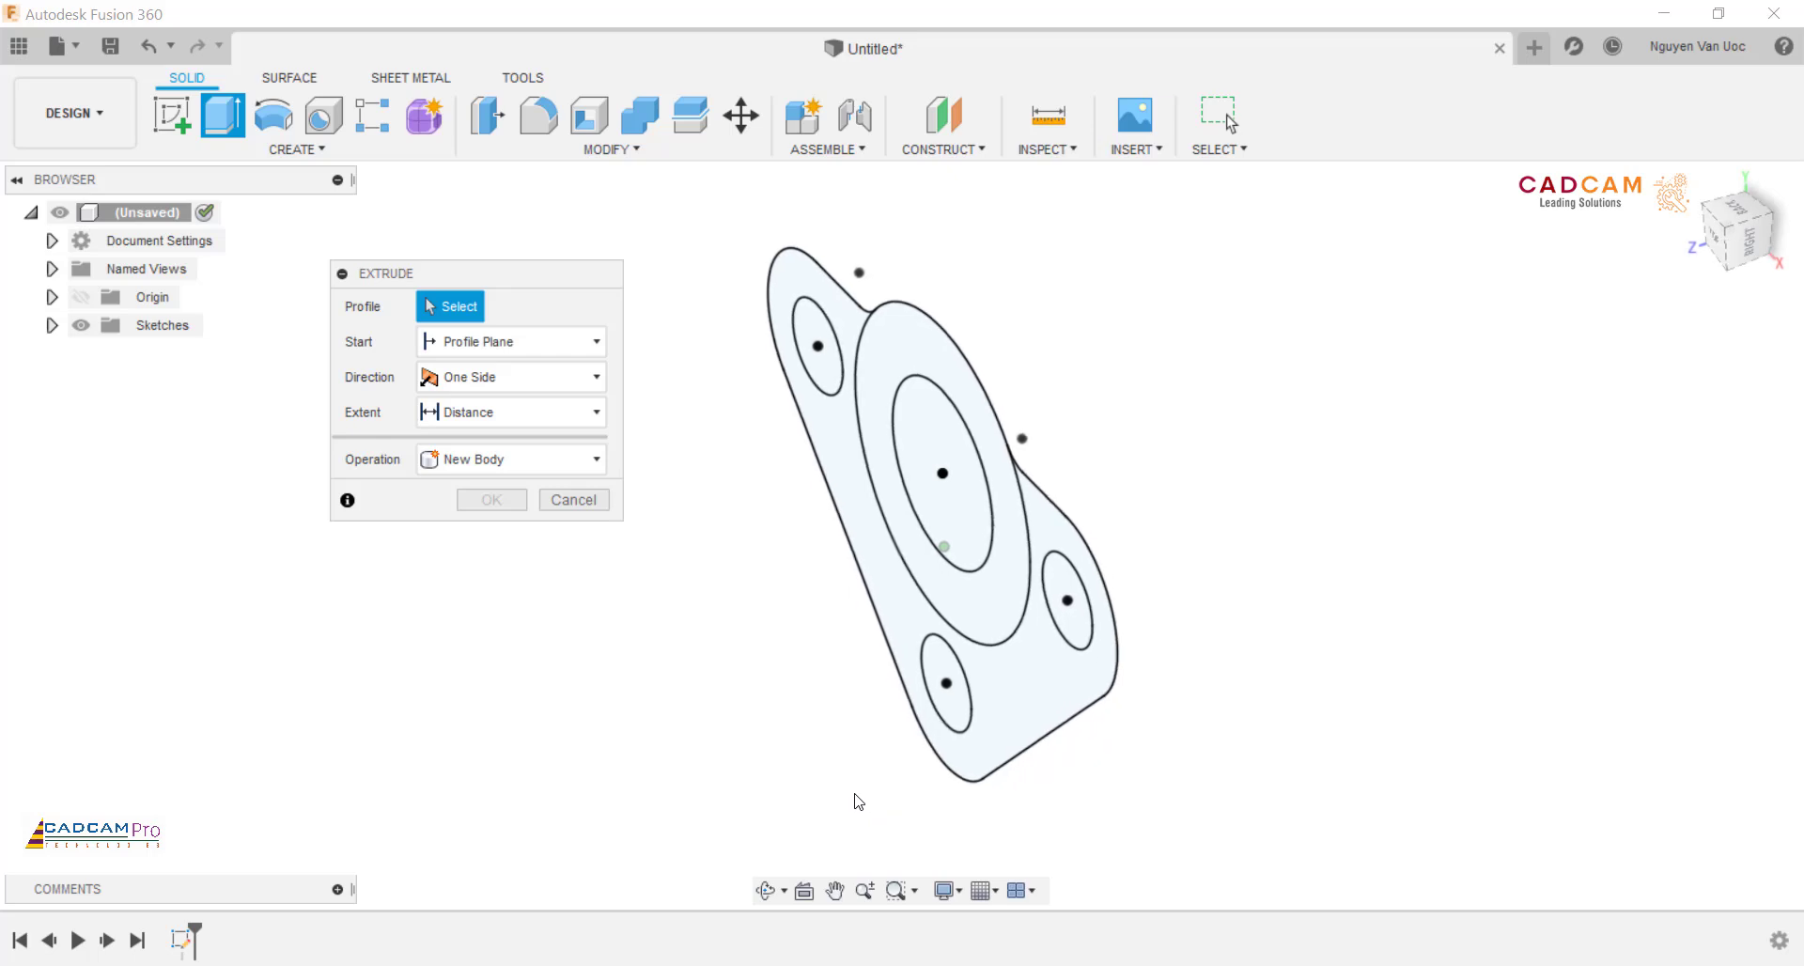
click(1043, 695)
drag(917, 624, 862, 644)
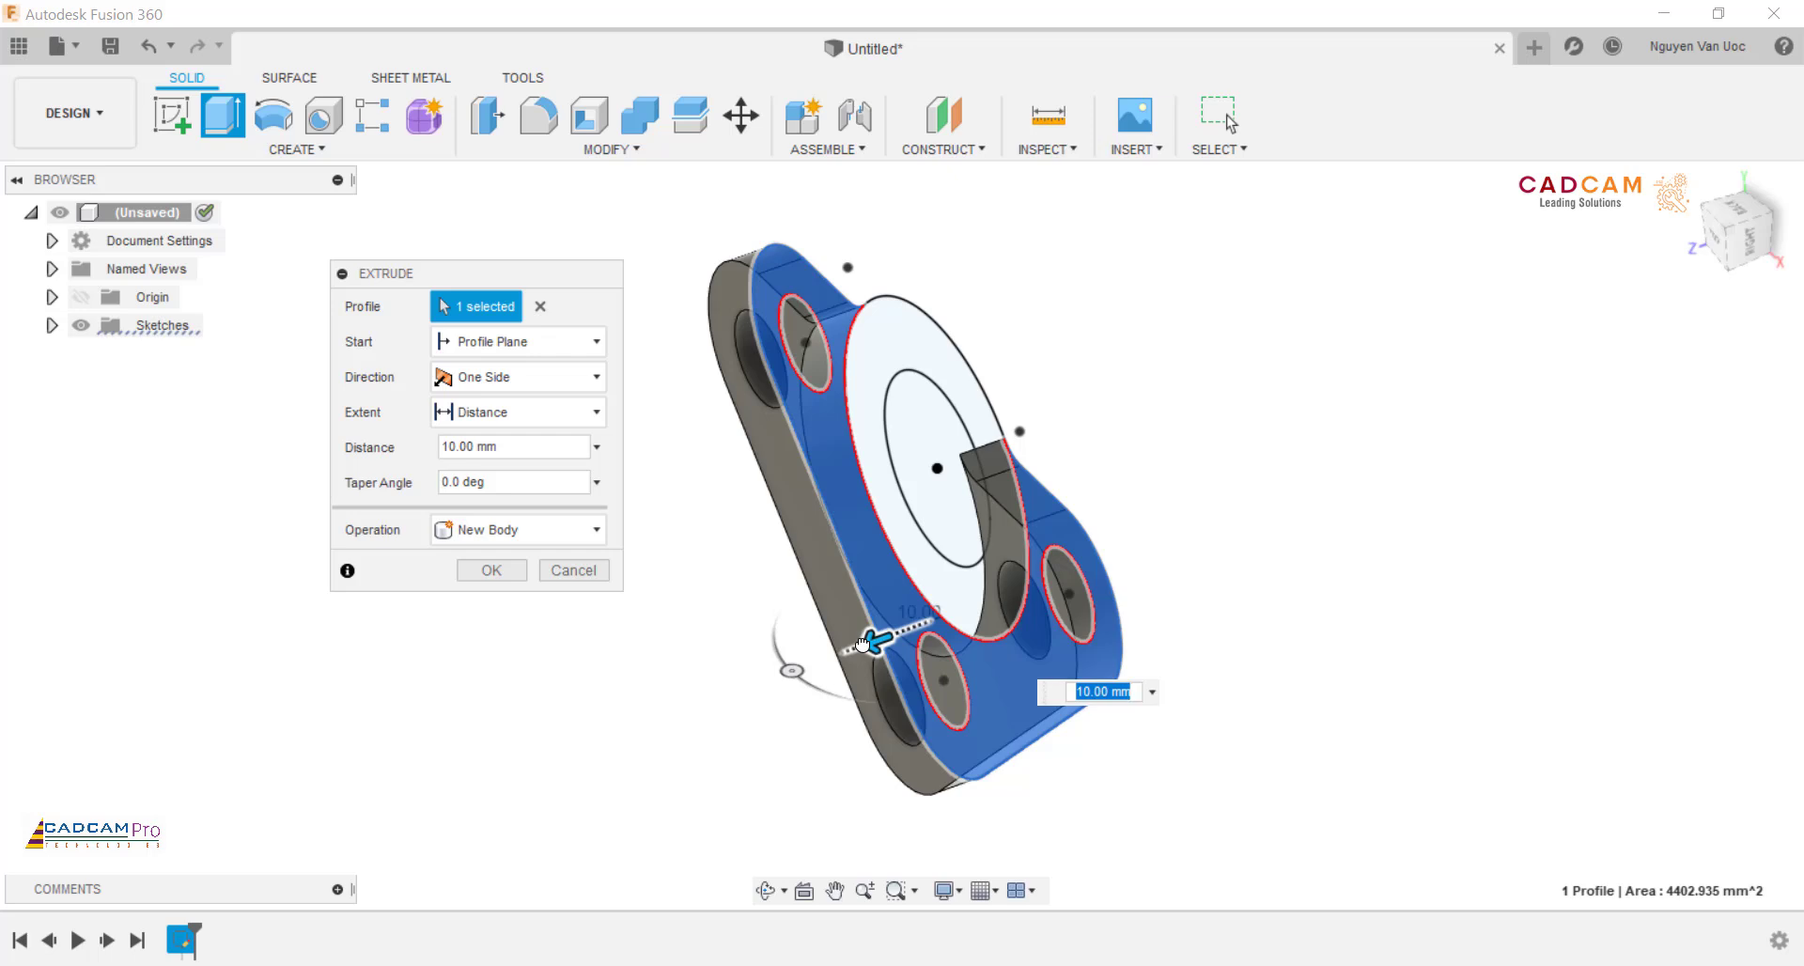
text(12)
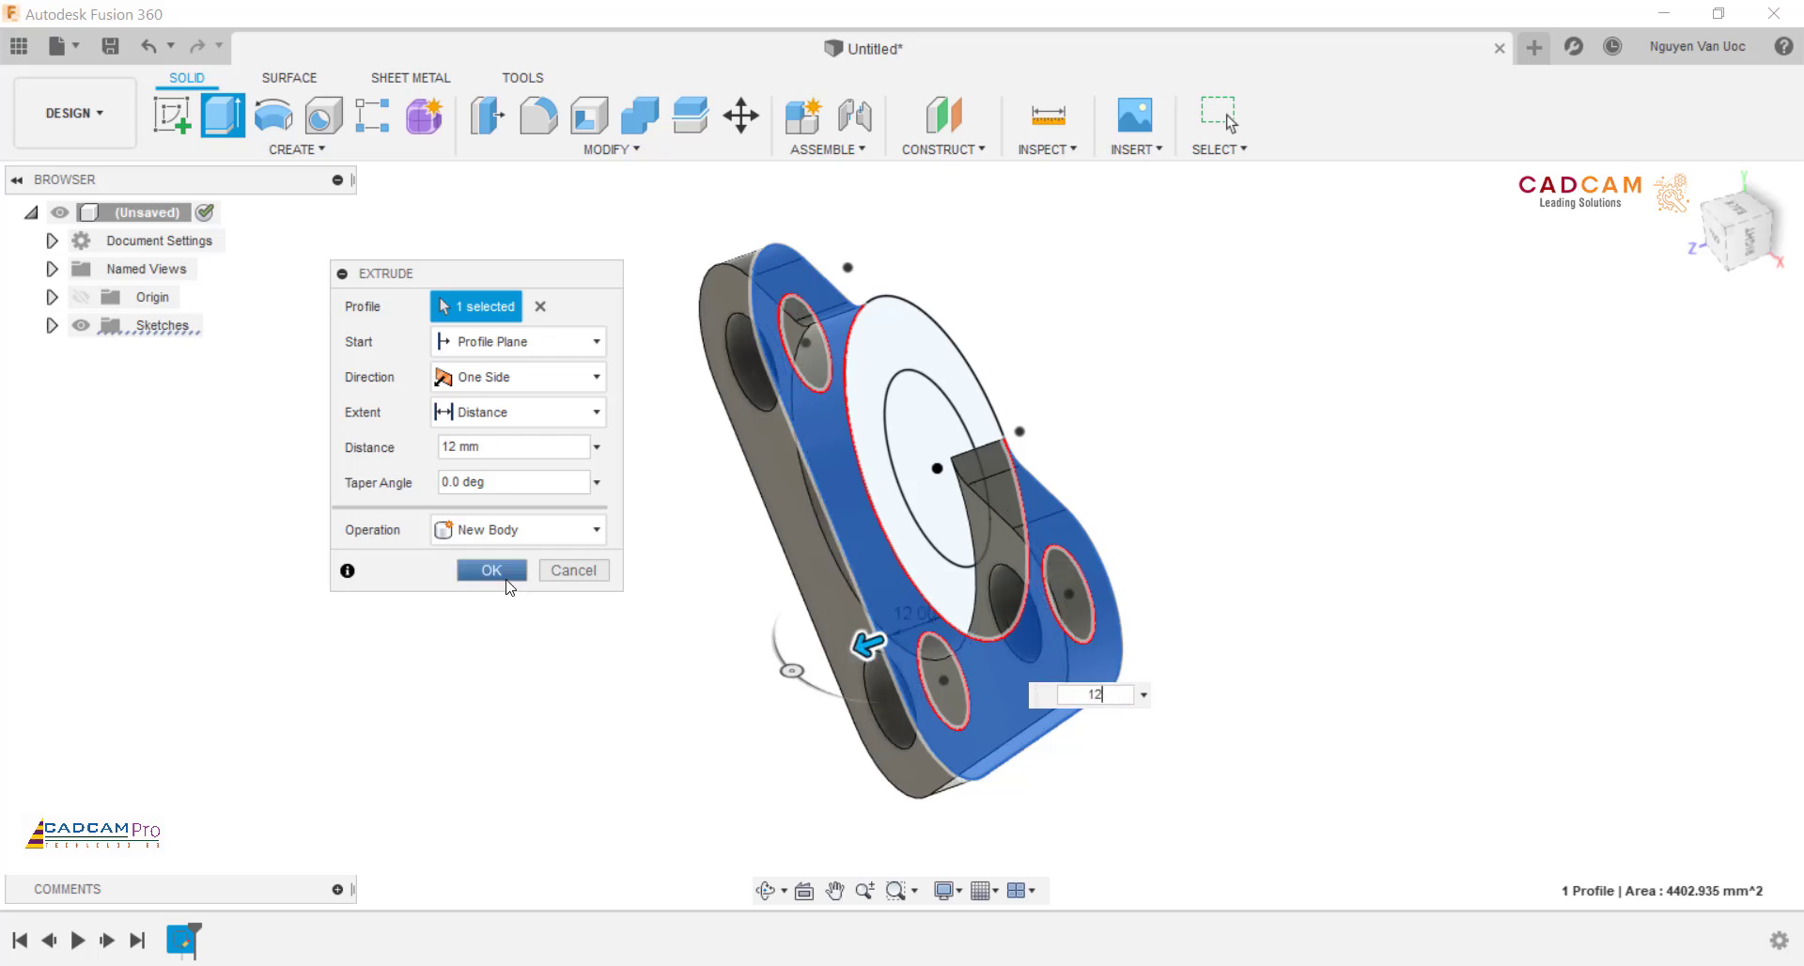
click(504, 578)
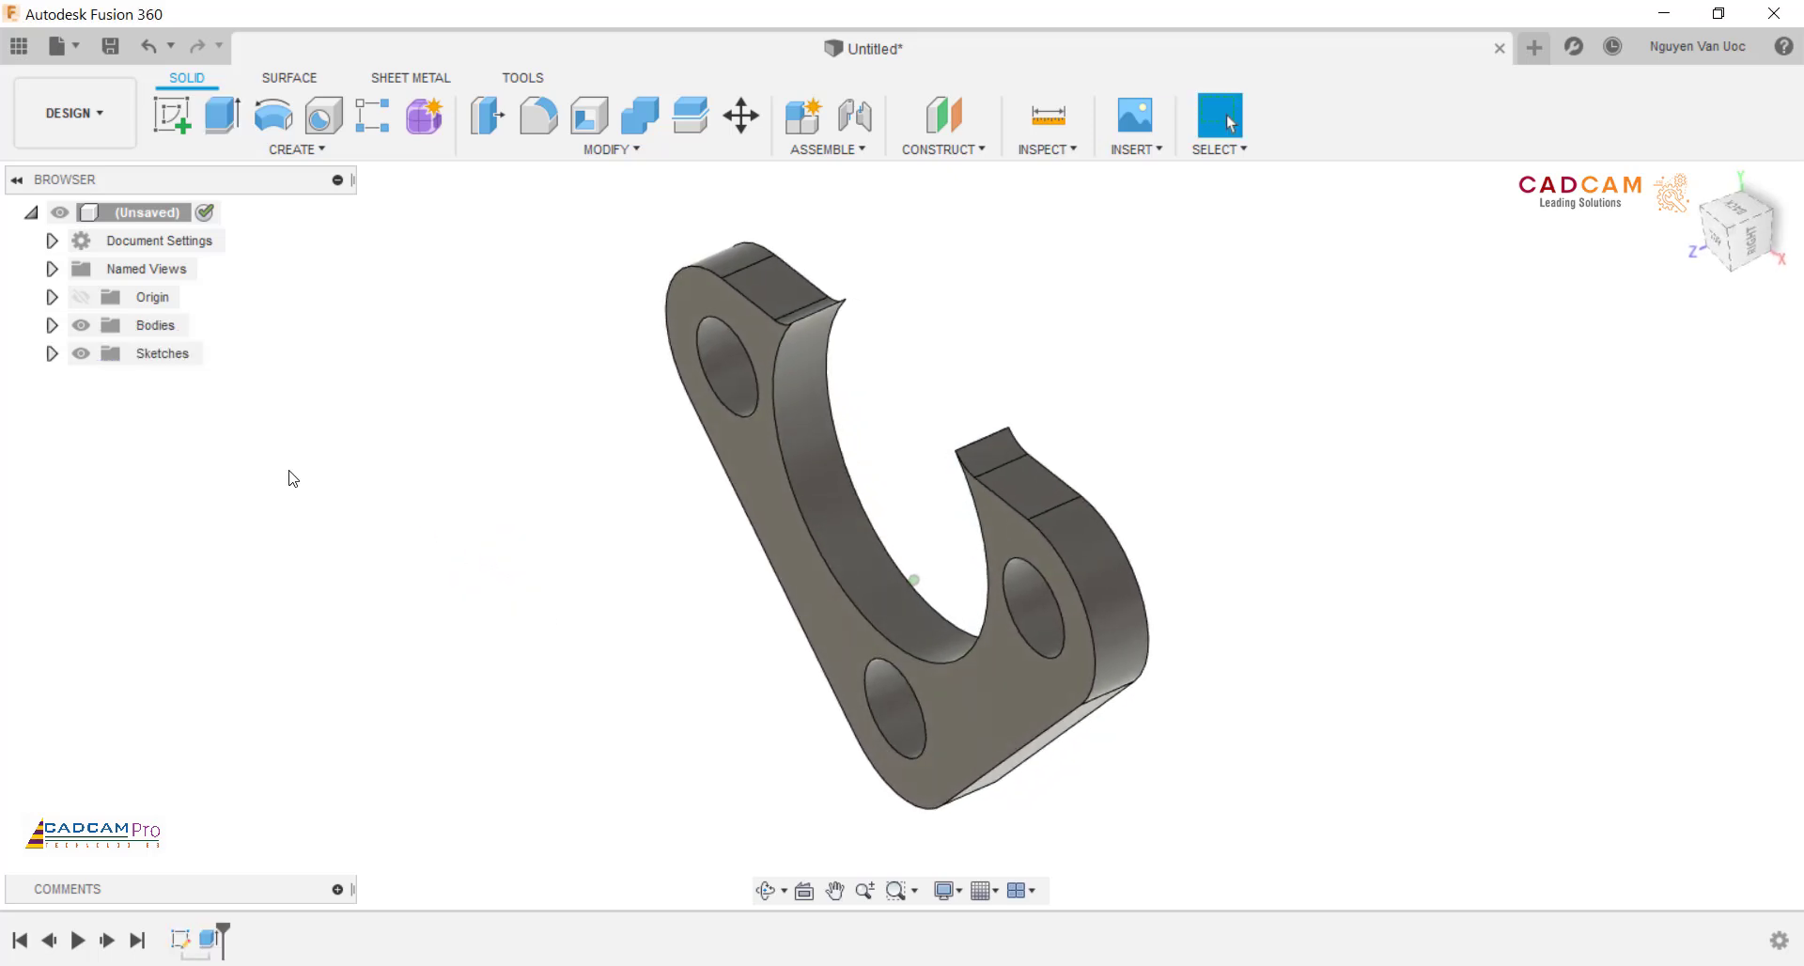
Step: Show the plate sketch again and extrude the ring between the 40 and 70 mm circles 50 mm, joined to the plate
click(53, 353)
click(100, 380)
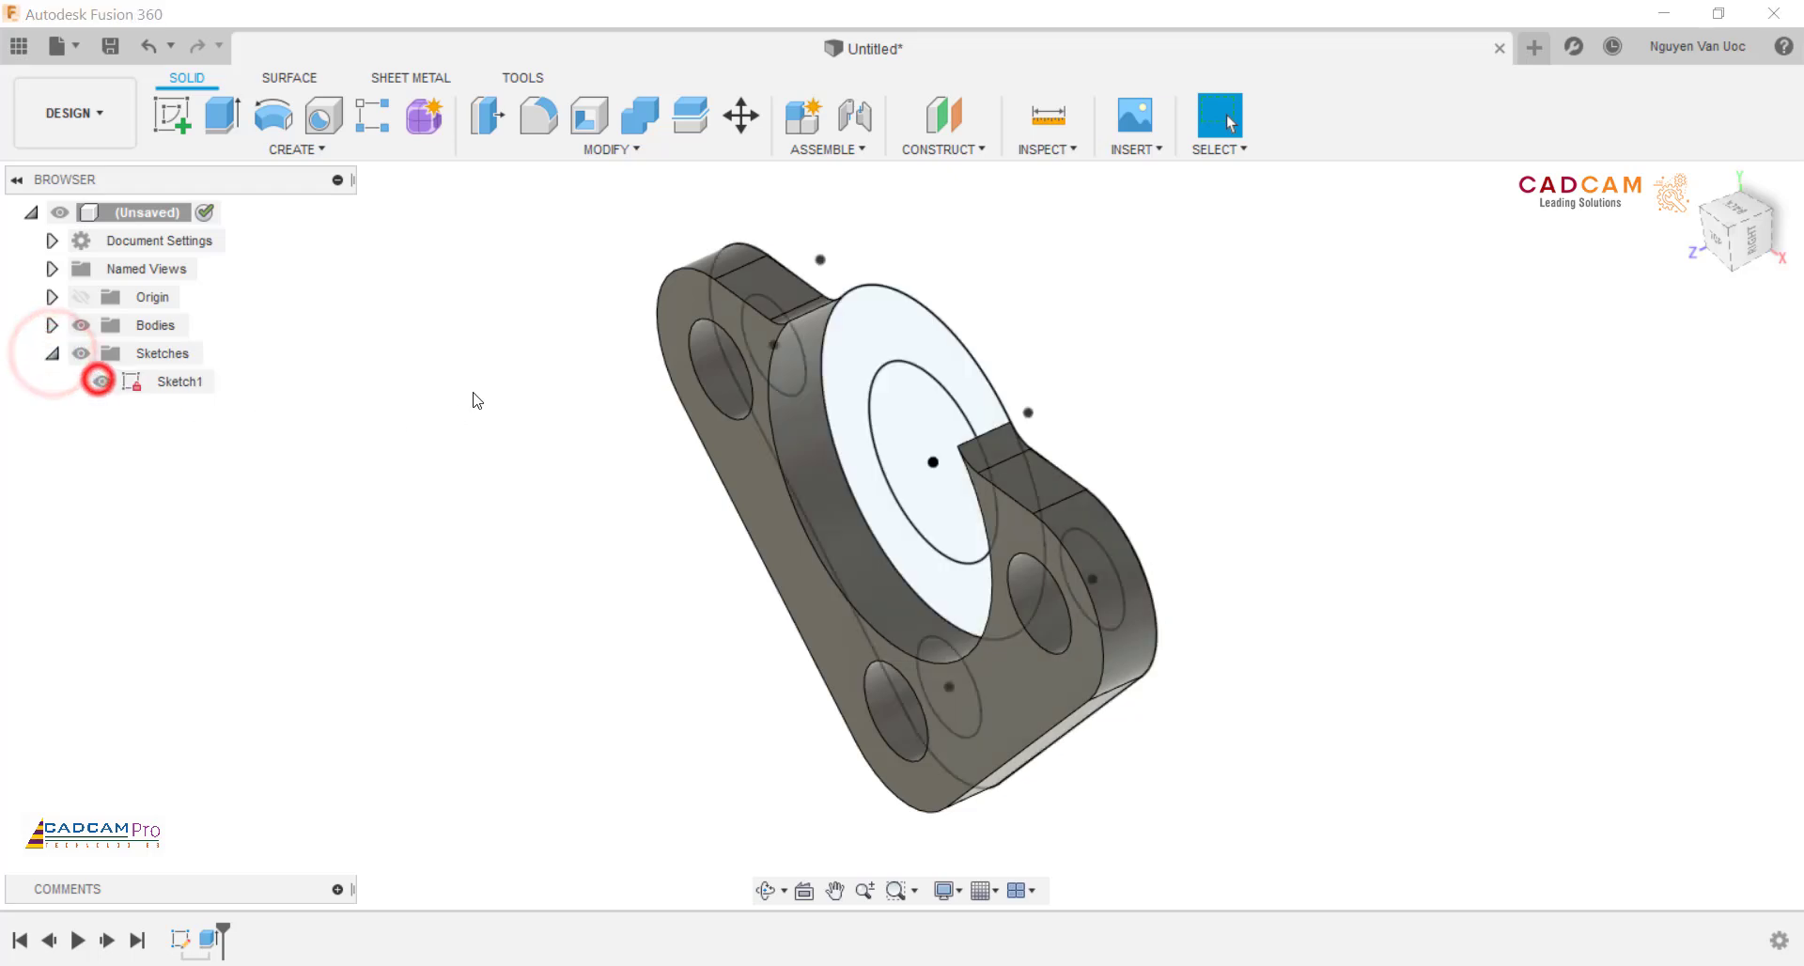
click(224, 128)
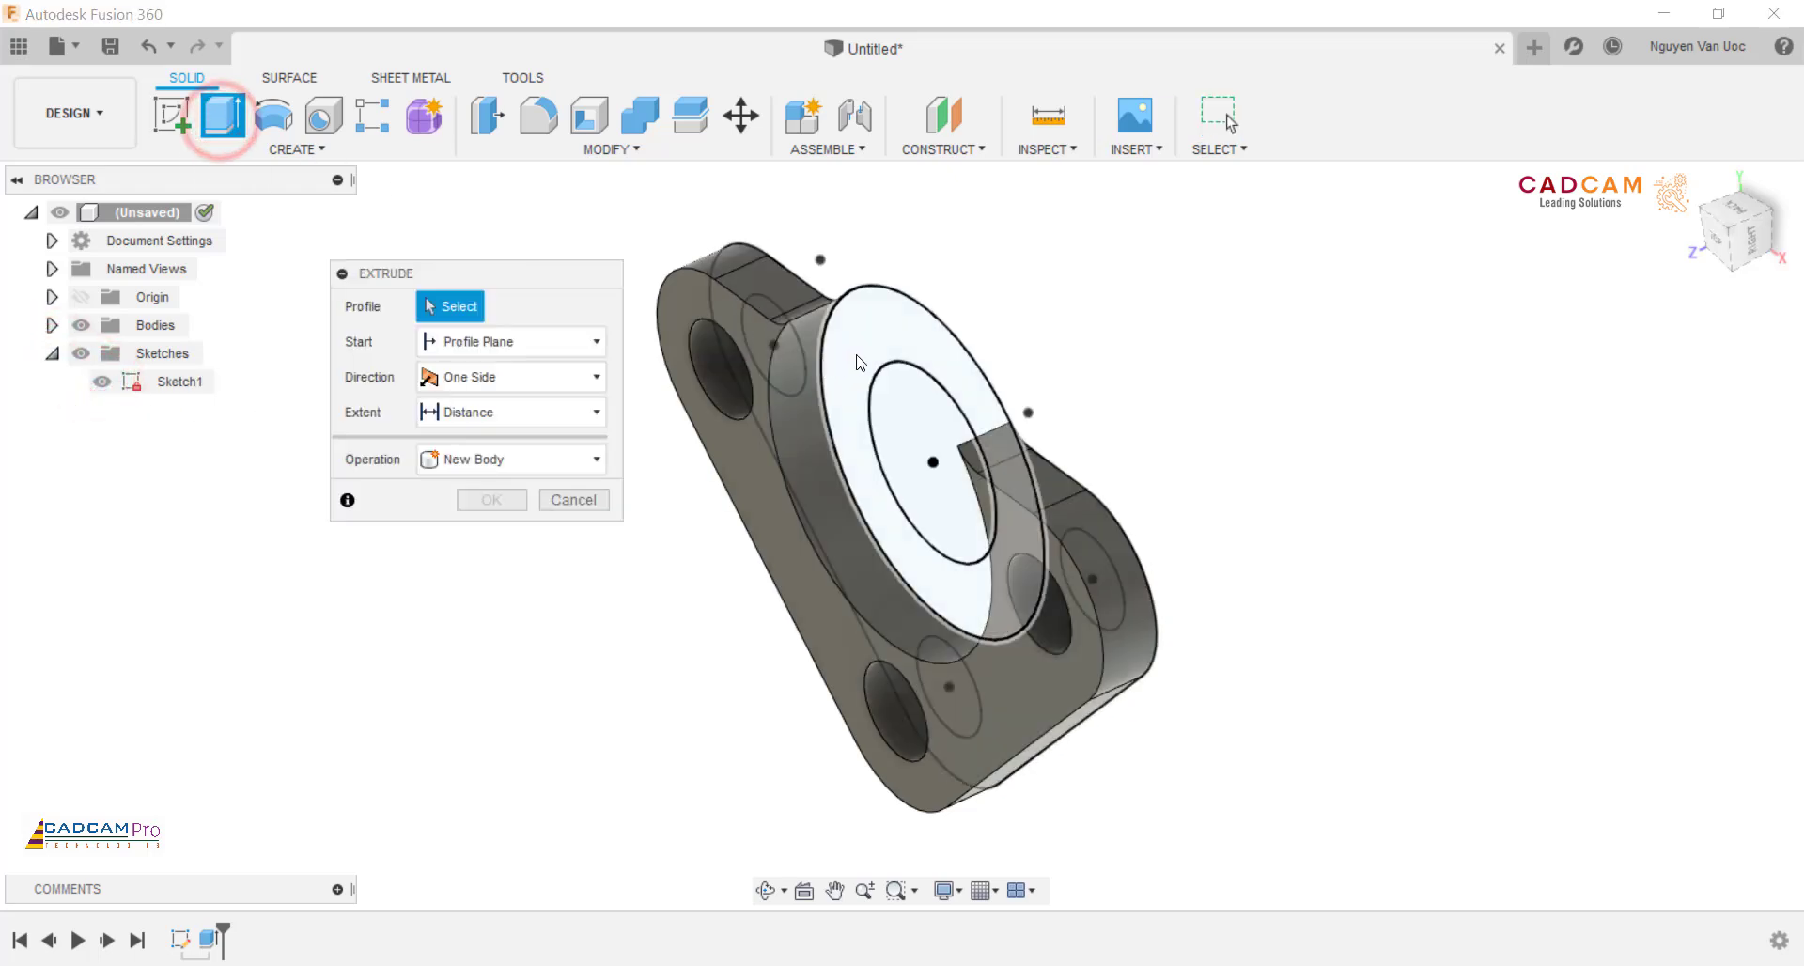
click(854, 355)
drag(918, 563, 657, 651)
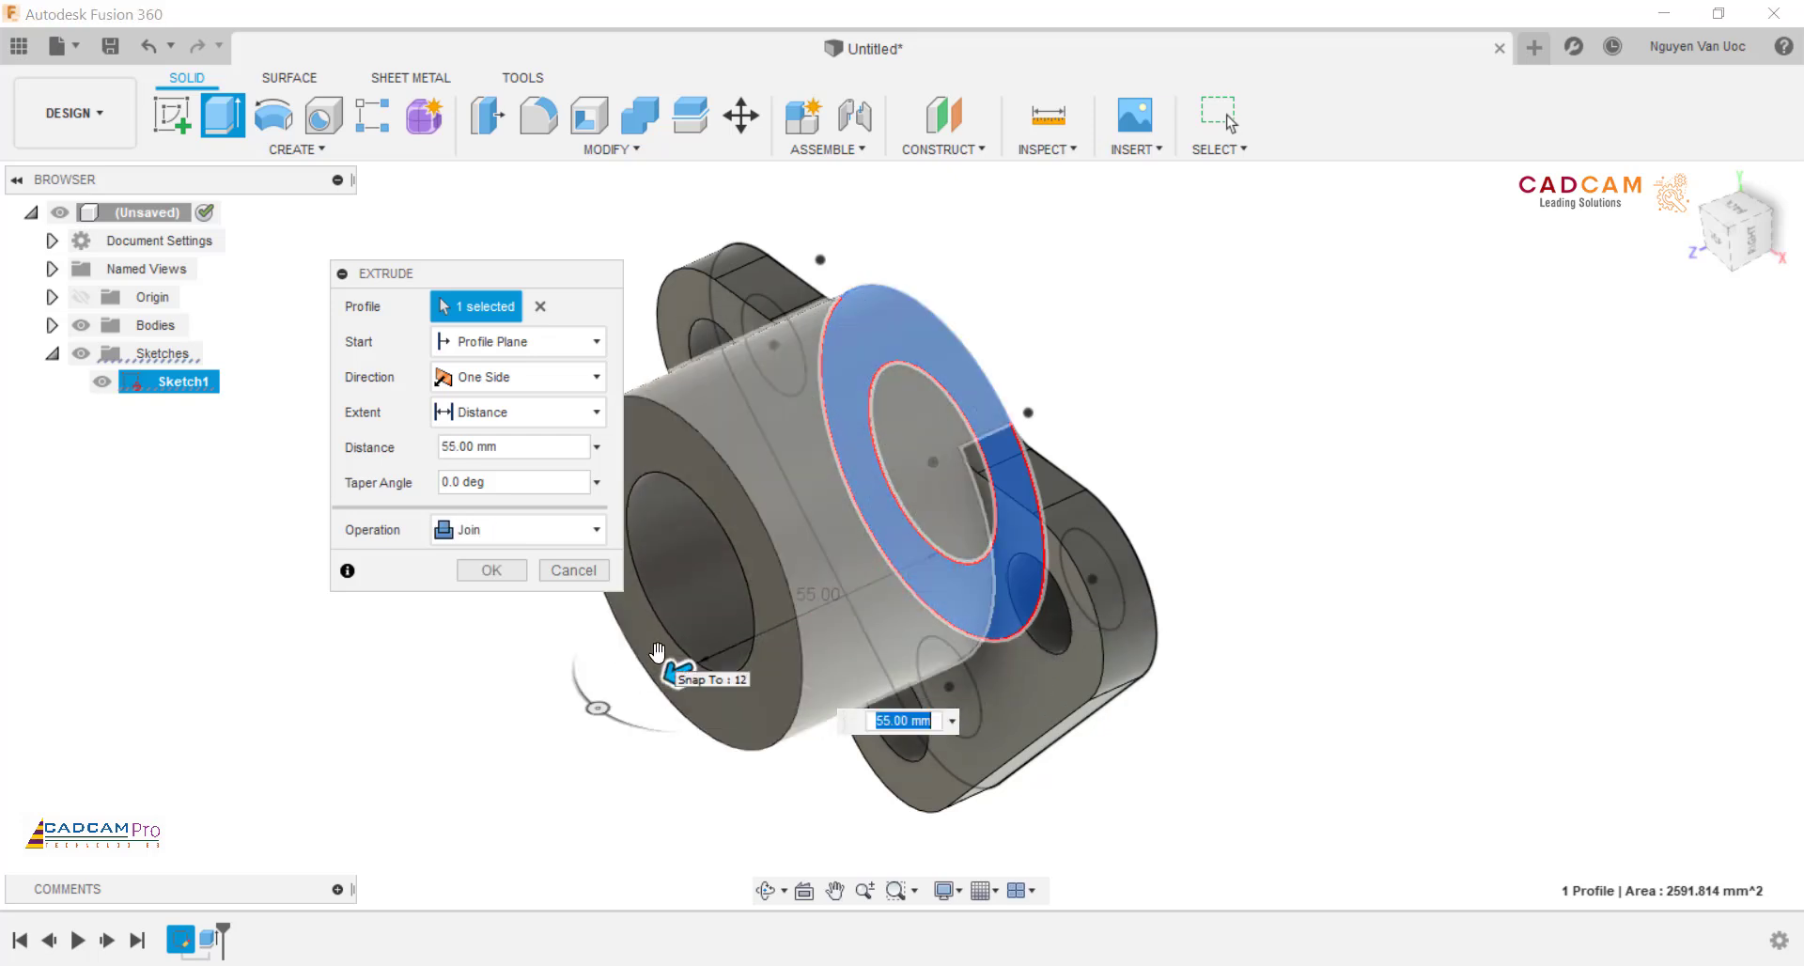
text(50)
click(491, 570)
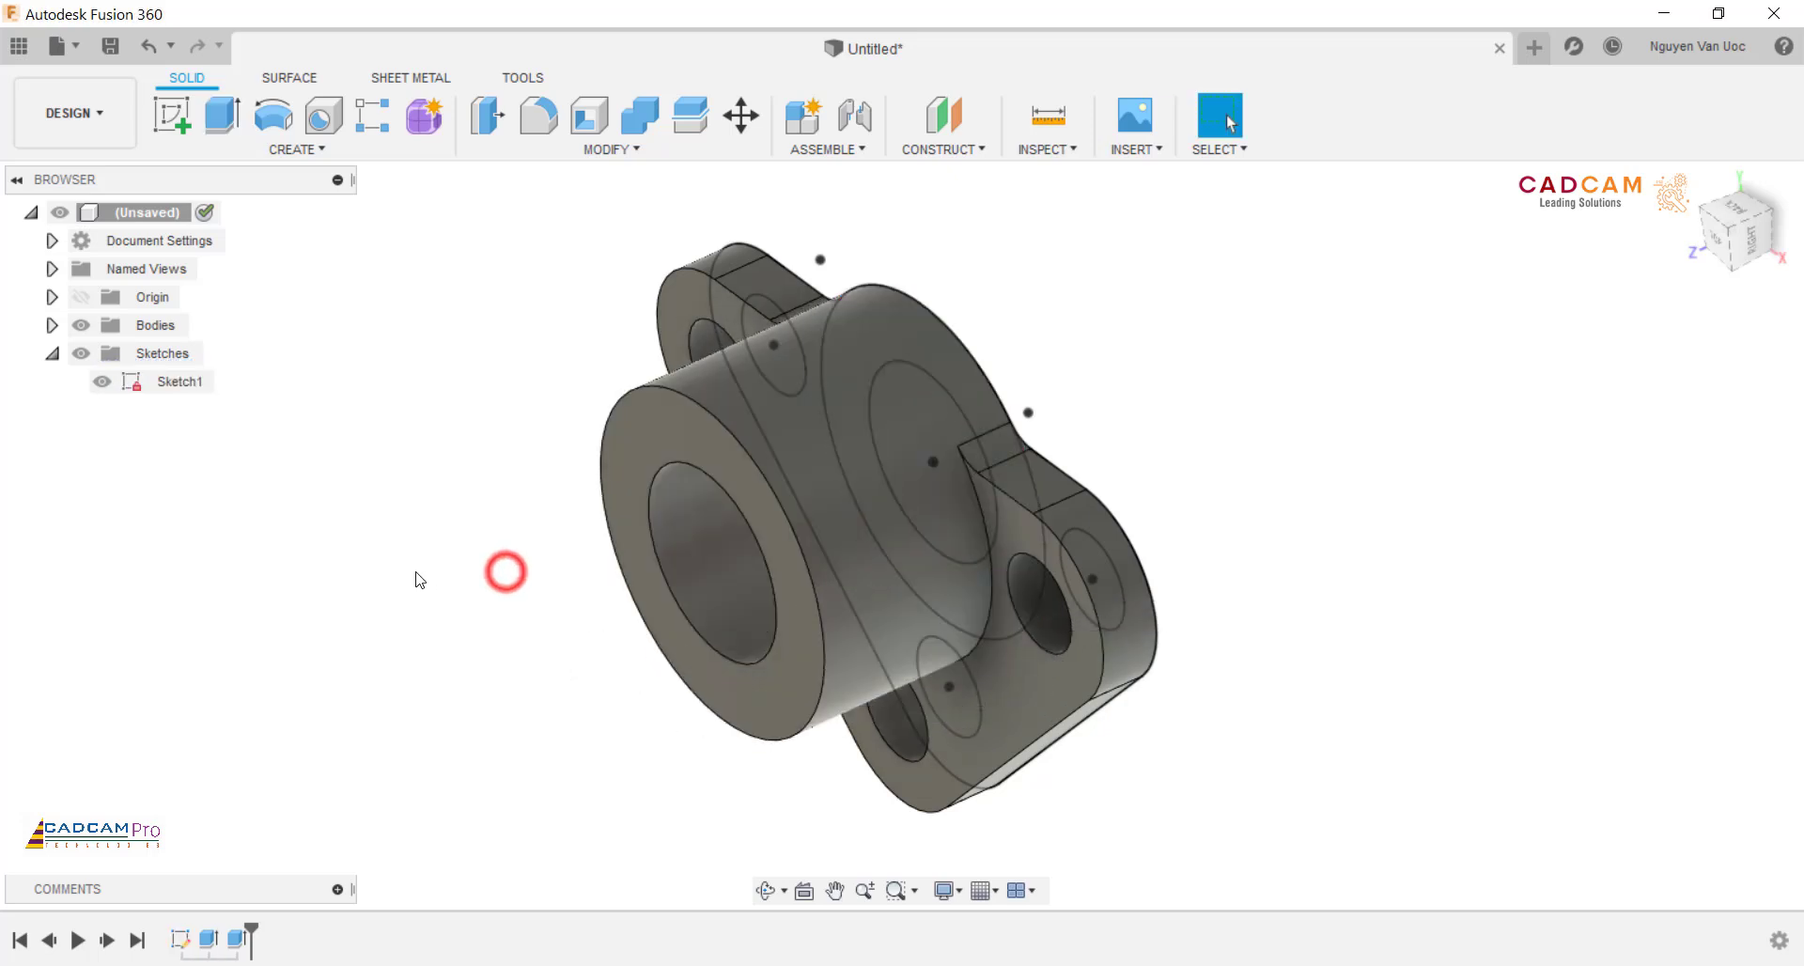
Step: Hide the plate sketch and orbit around the joined plate and cylinder to inspect them
click(414, 570)
click(99, 384)
scroll(879, 526, down, 2)
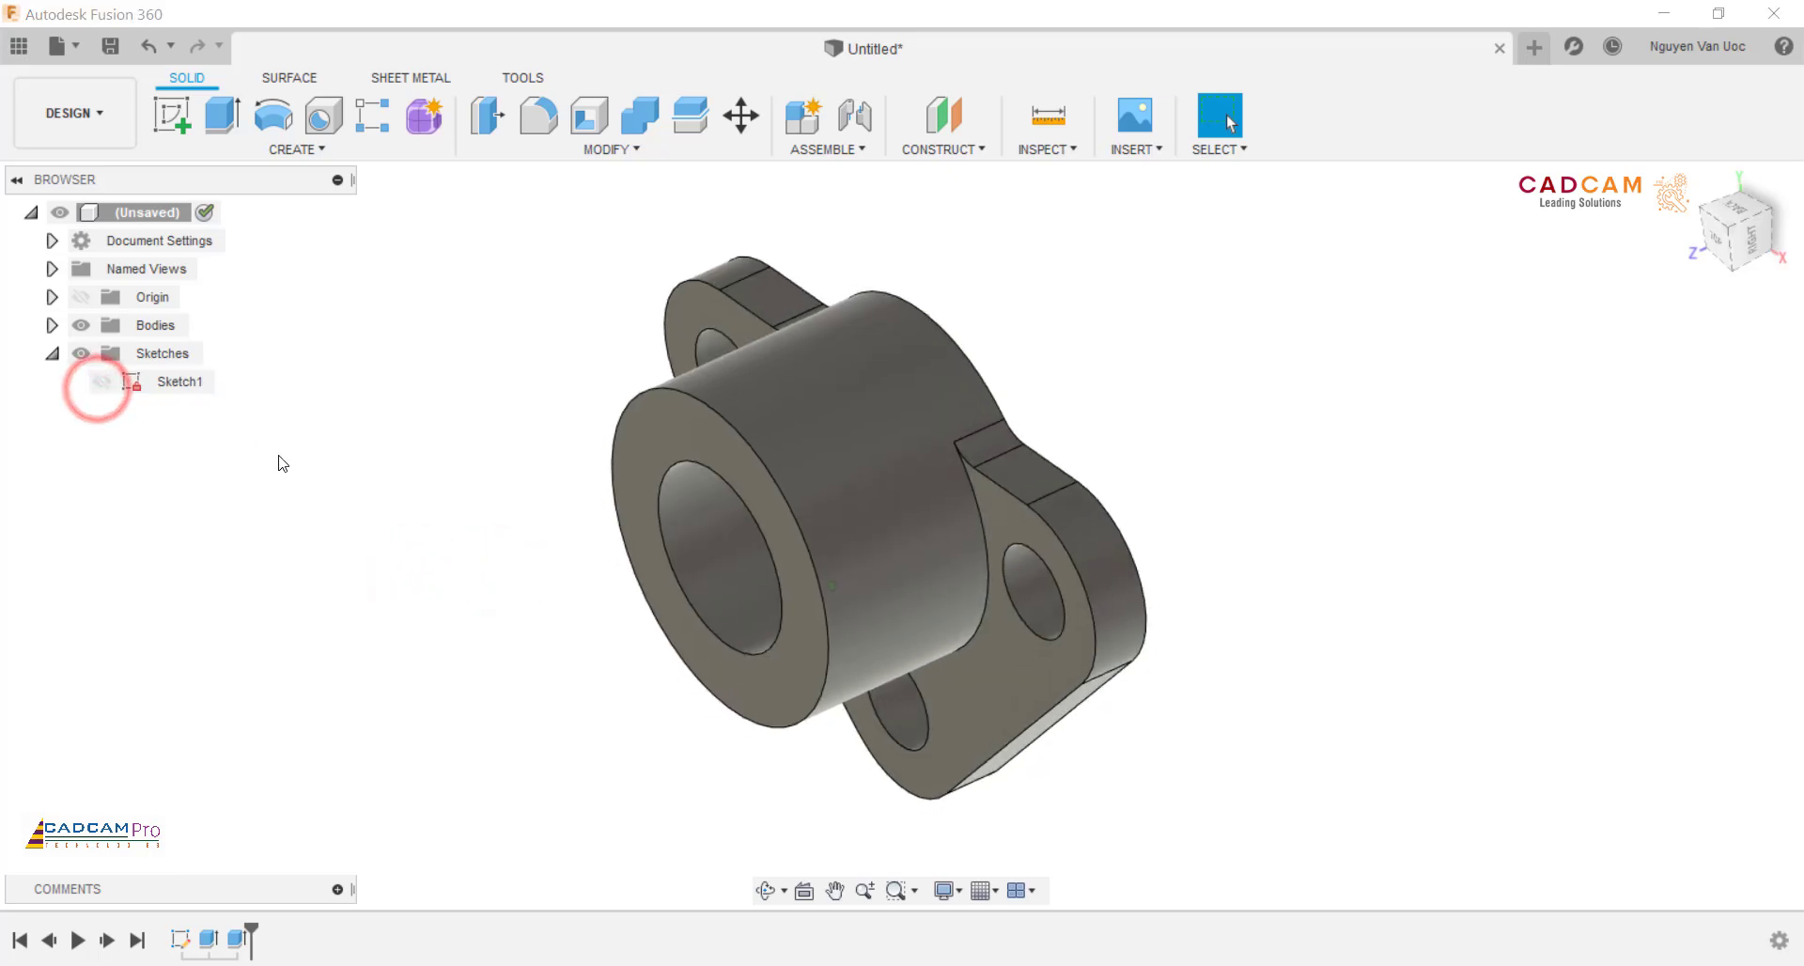
shift+middle_drag(840, 567, 1146, 526)
shift+middle_drag(282, 462, 375, 560)
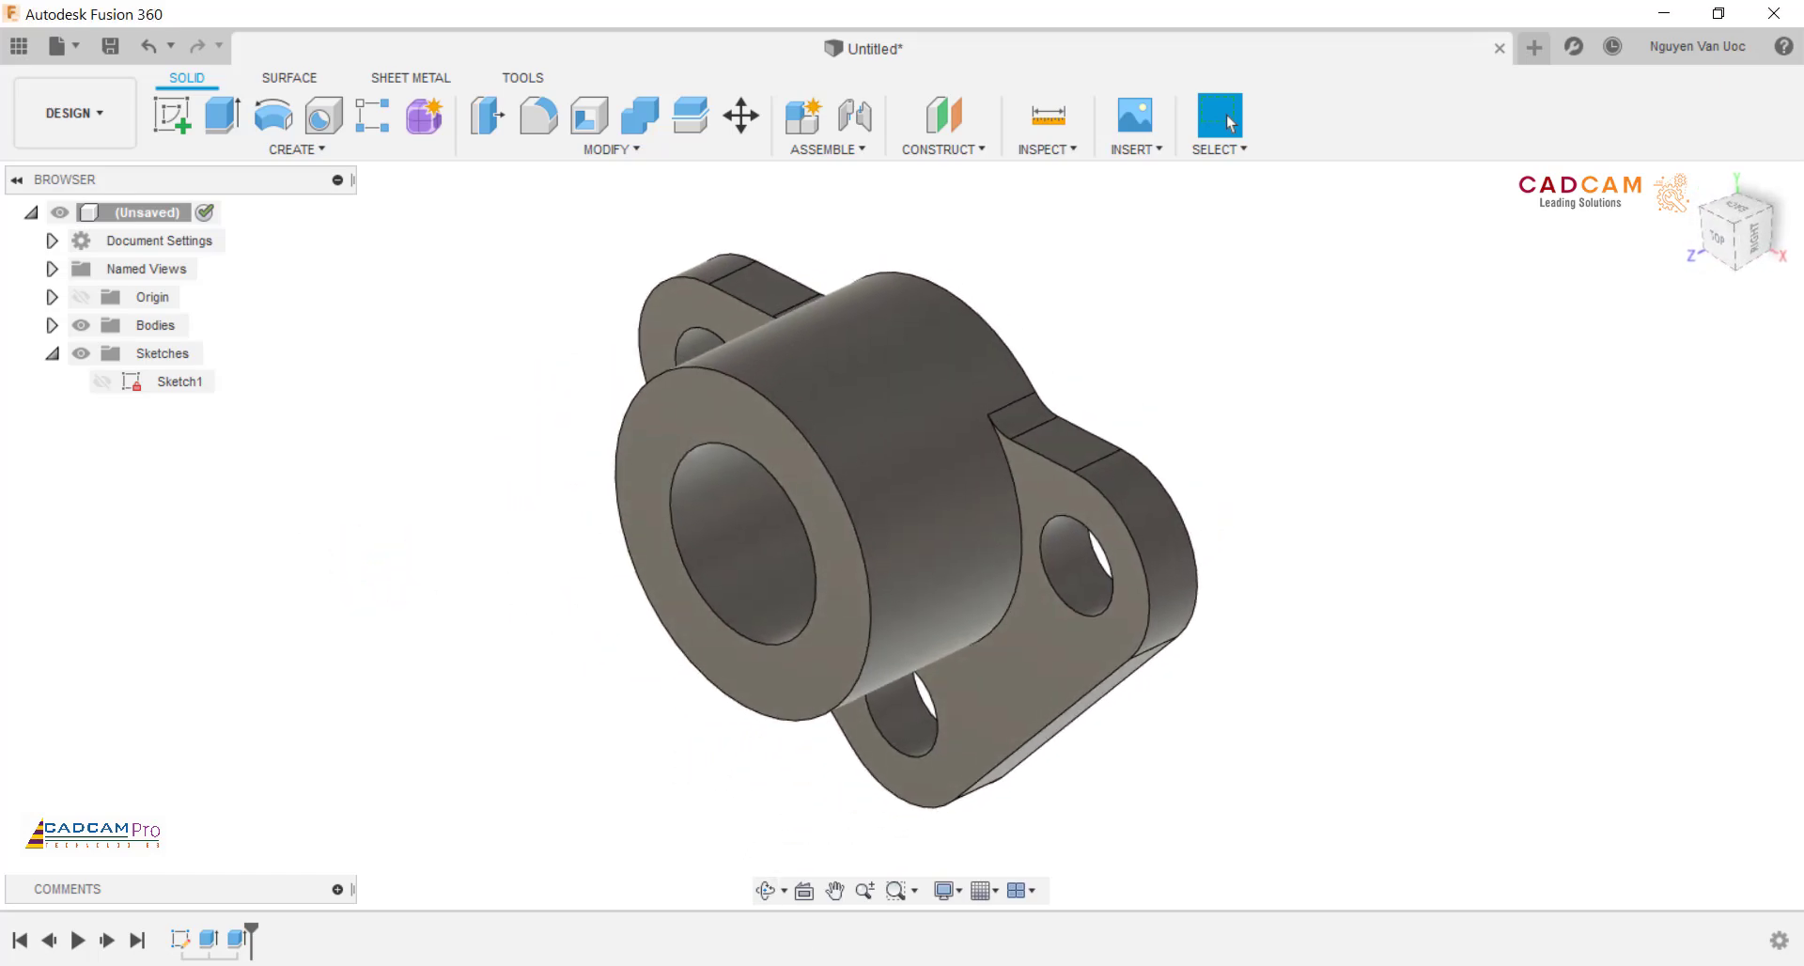
Step: Create a construction plane offset from the YZ plane by 12.5 mm + 12 mm
key(alt+Tab)
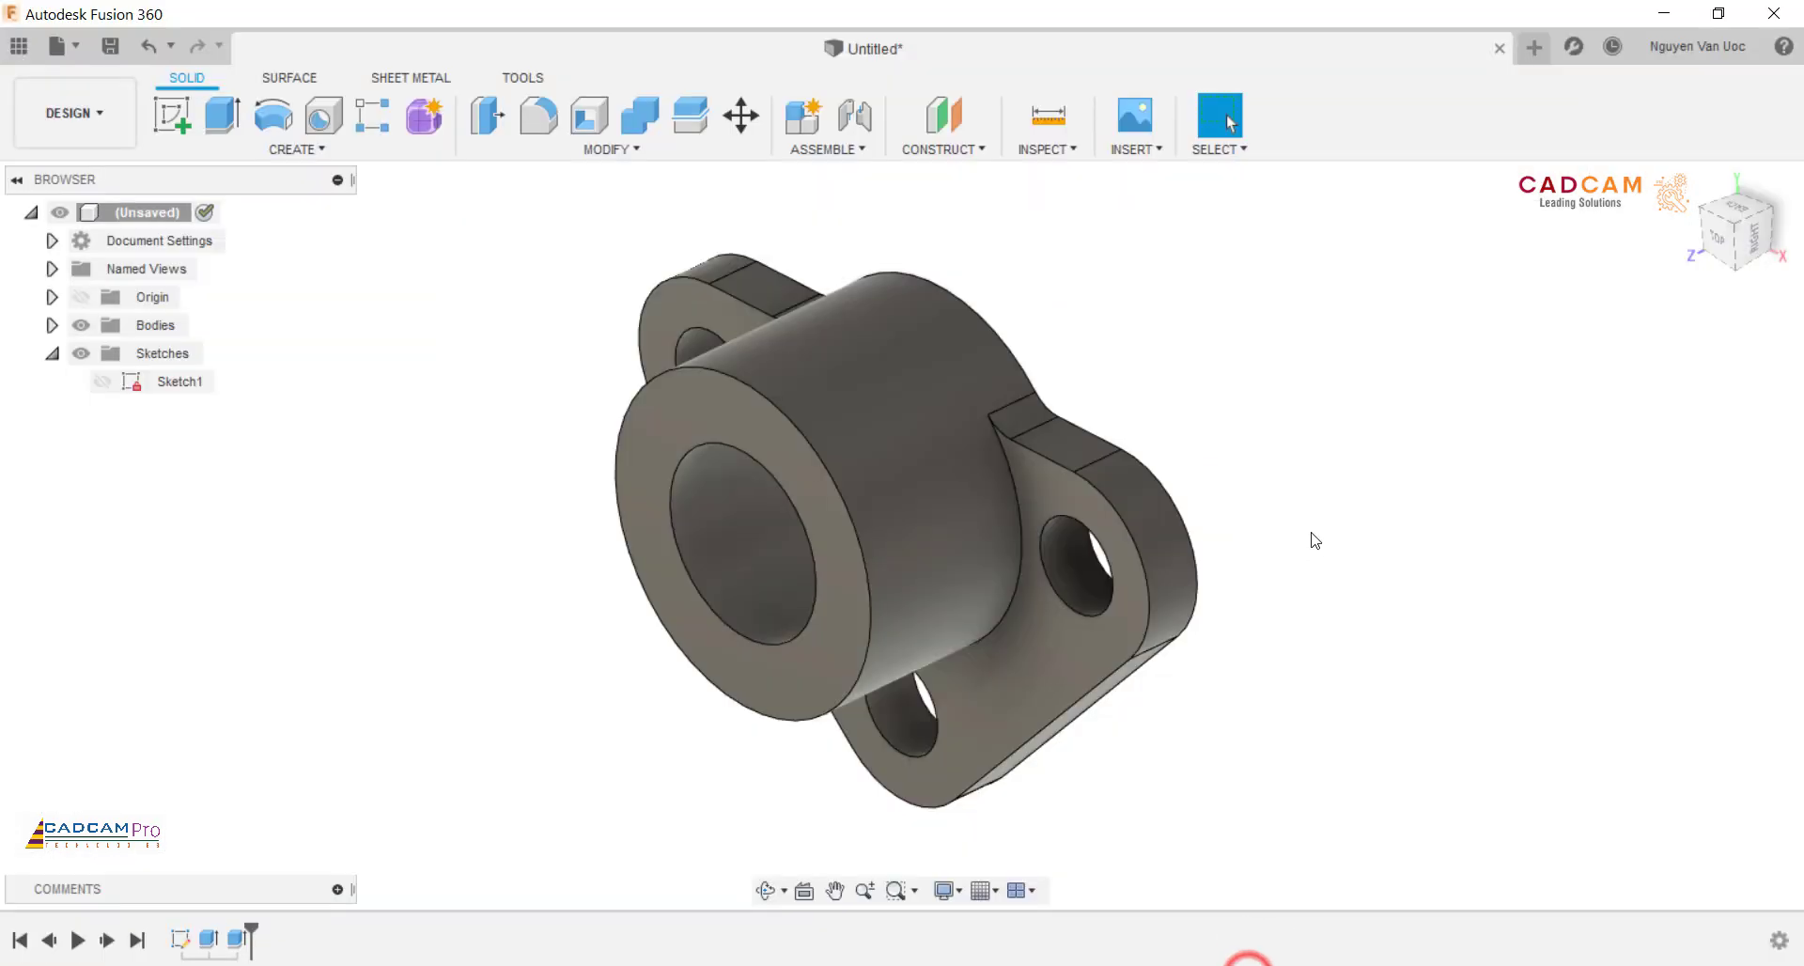
click(1340, 492)
click(943, 148)
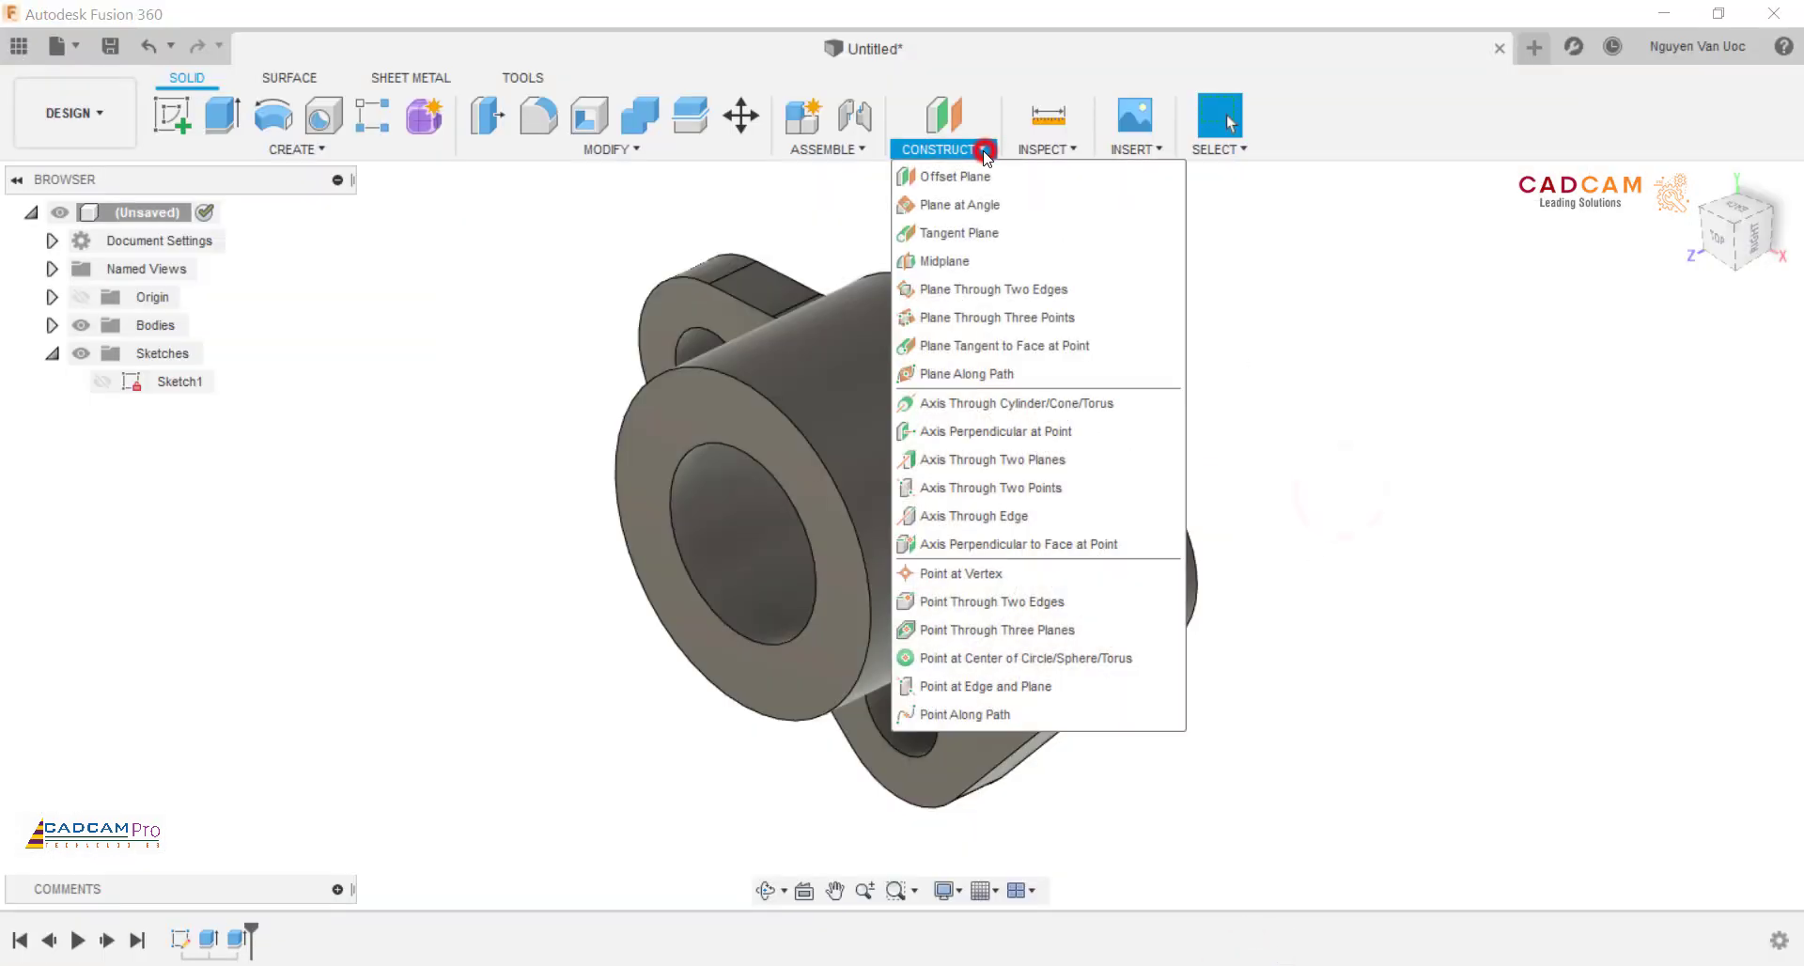
click(979, 179)
click(895, 384)
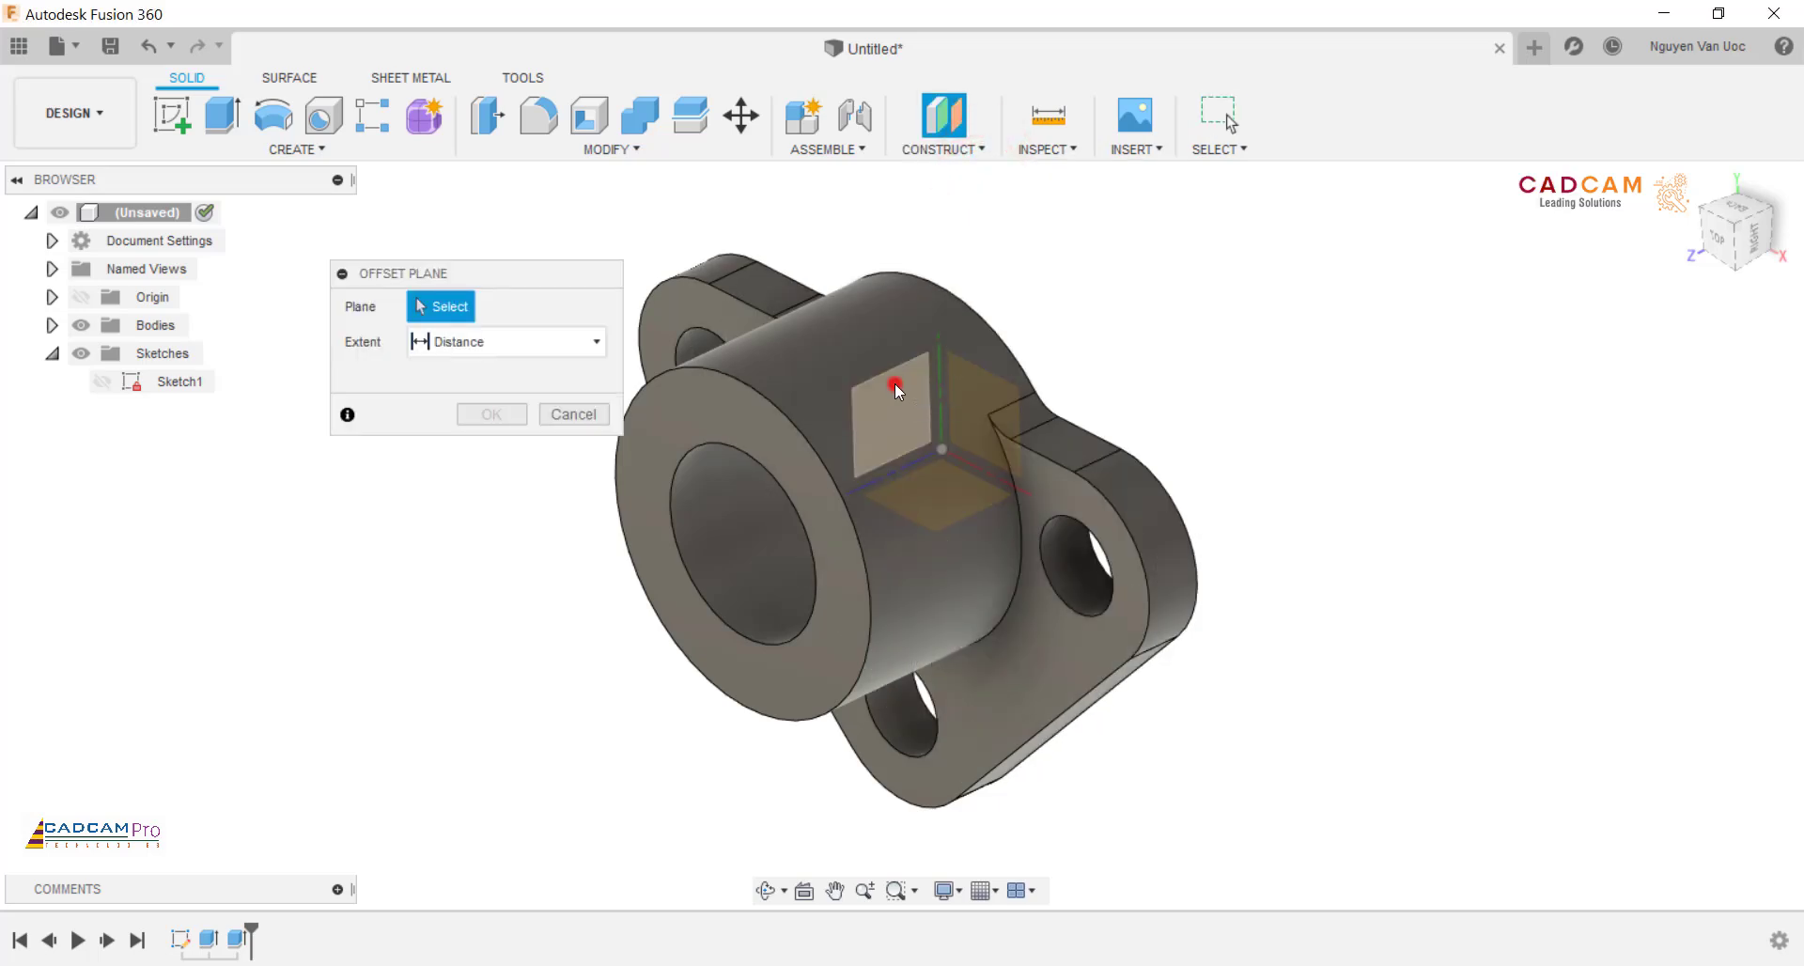
shift+middle_drag(894, 383, 937, 379)
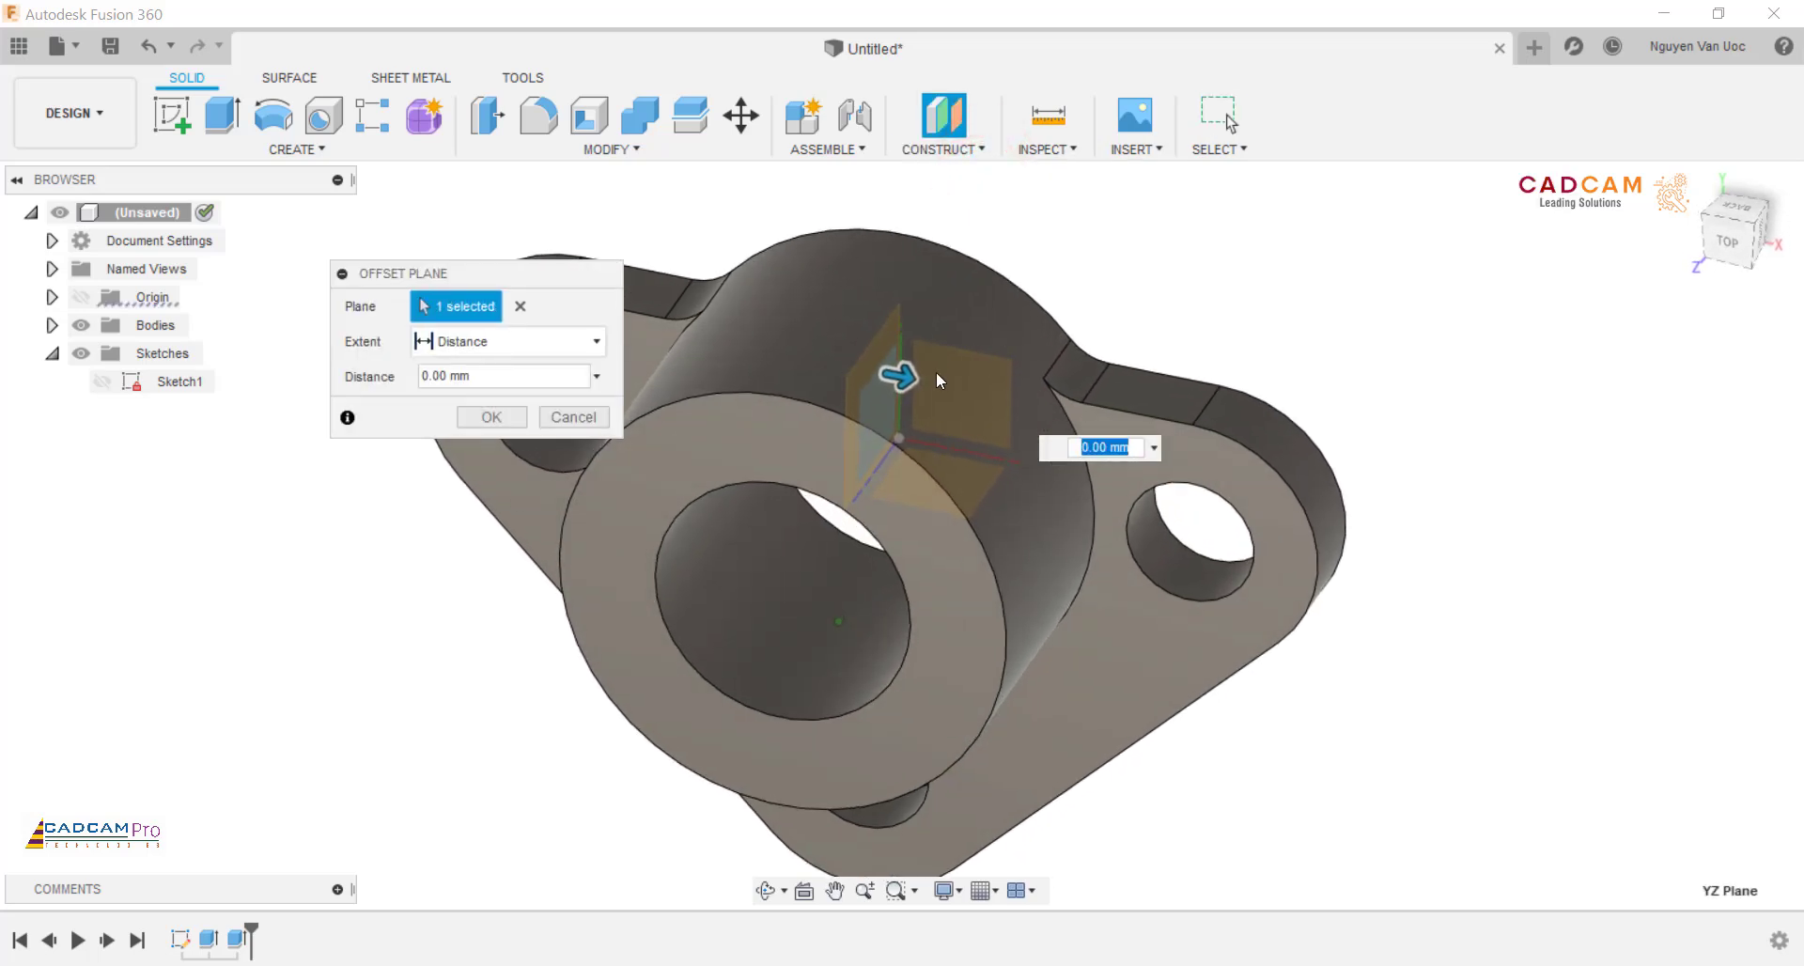
drag(909, 376, 982, 393)
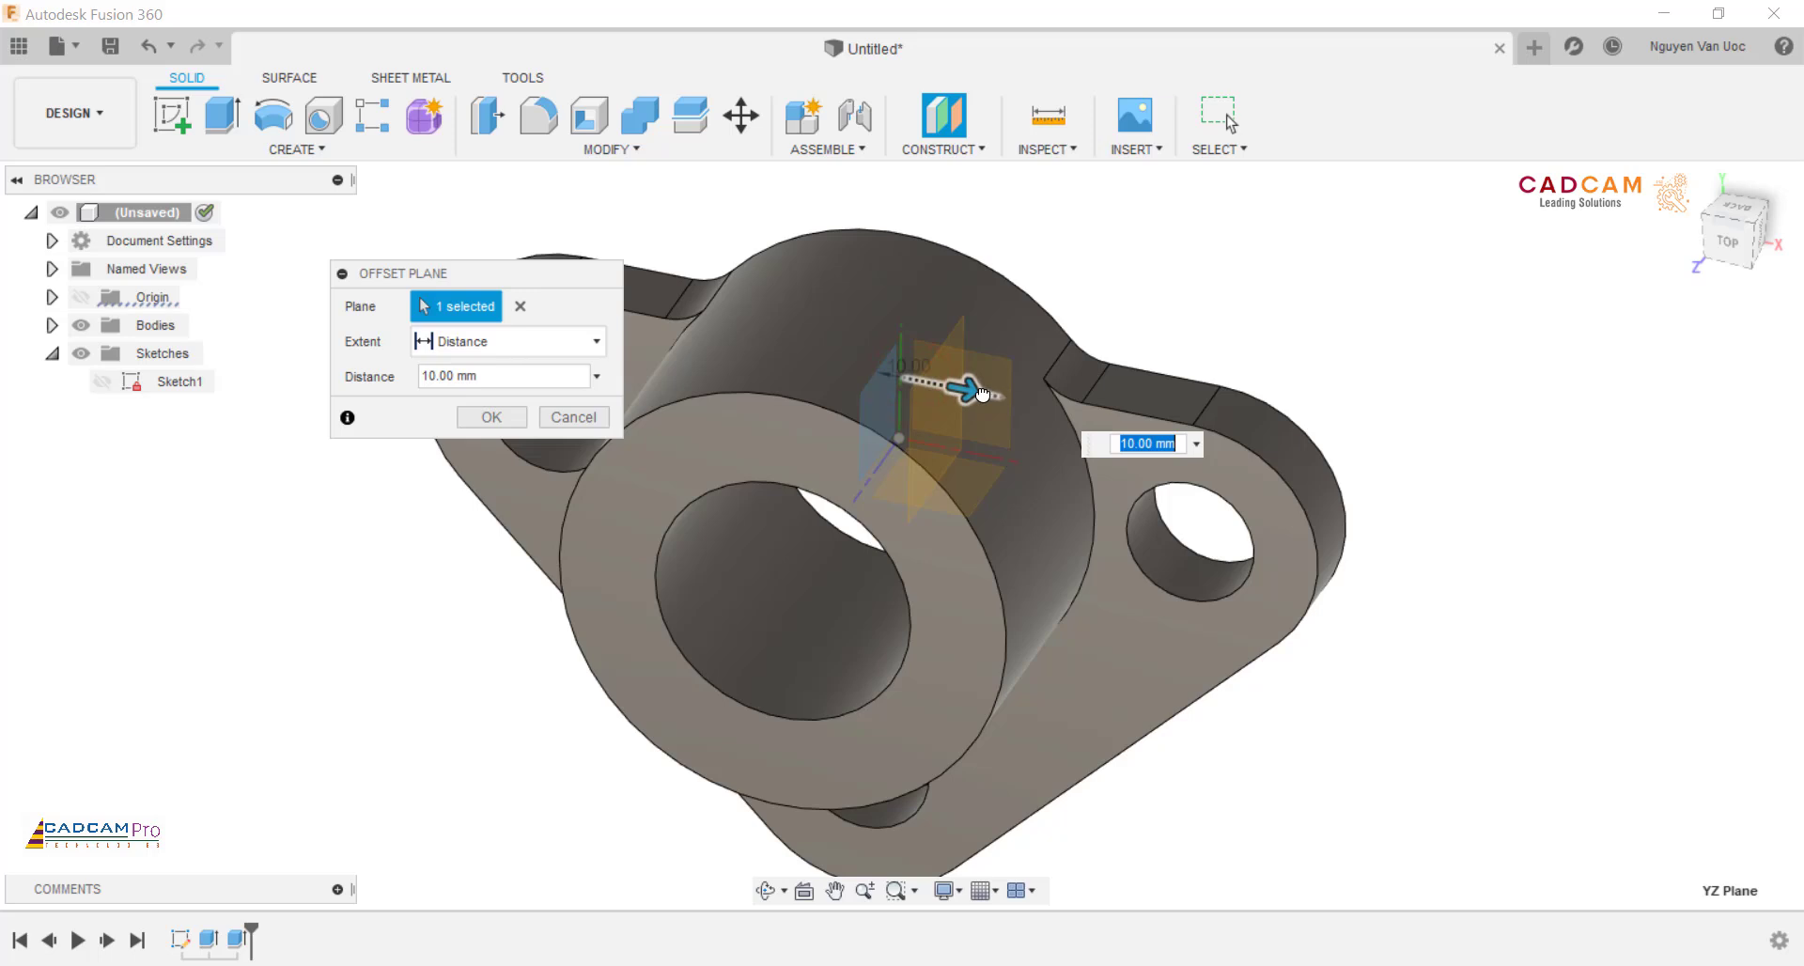
text(12.5)
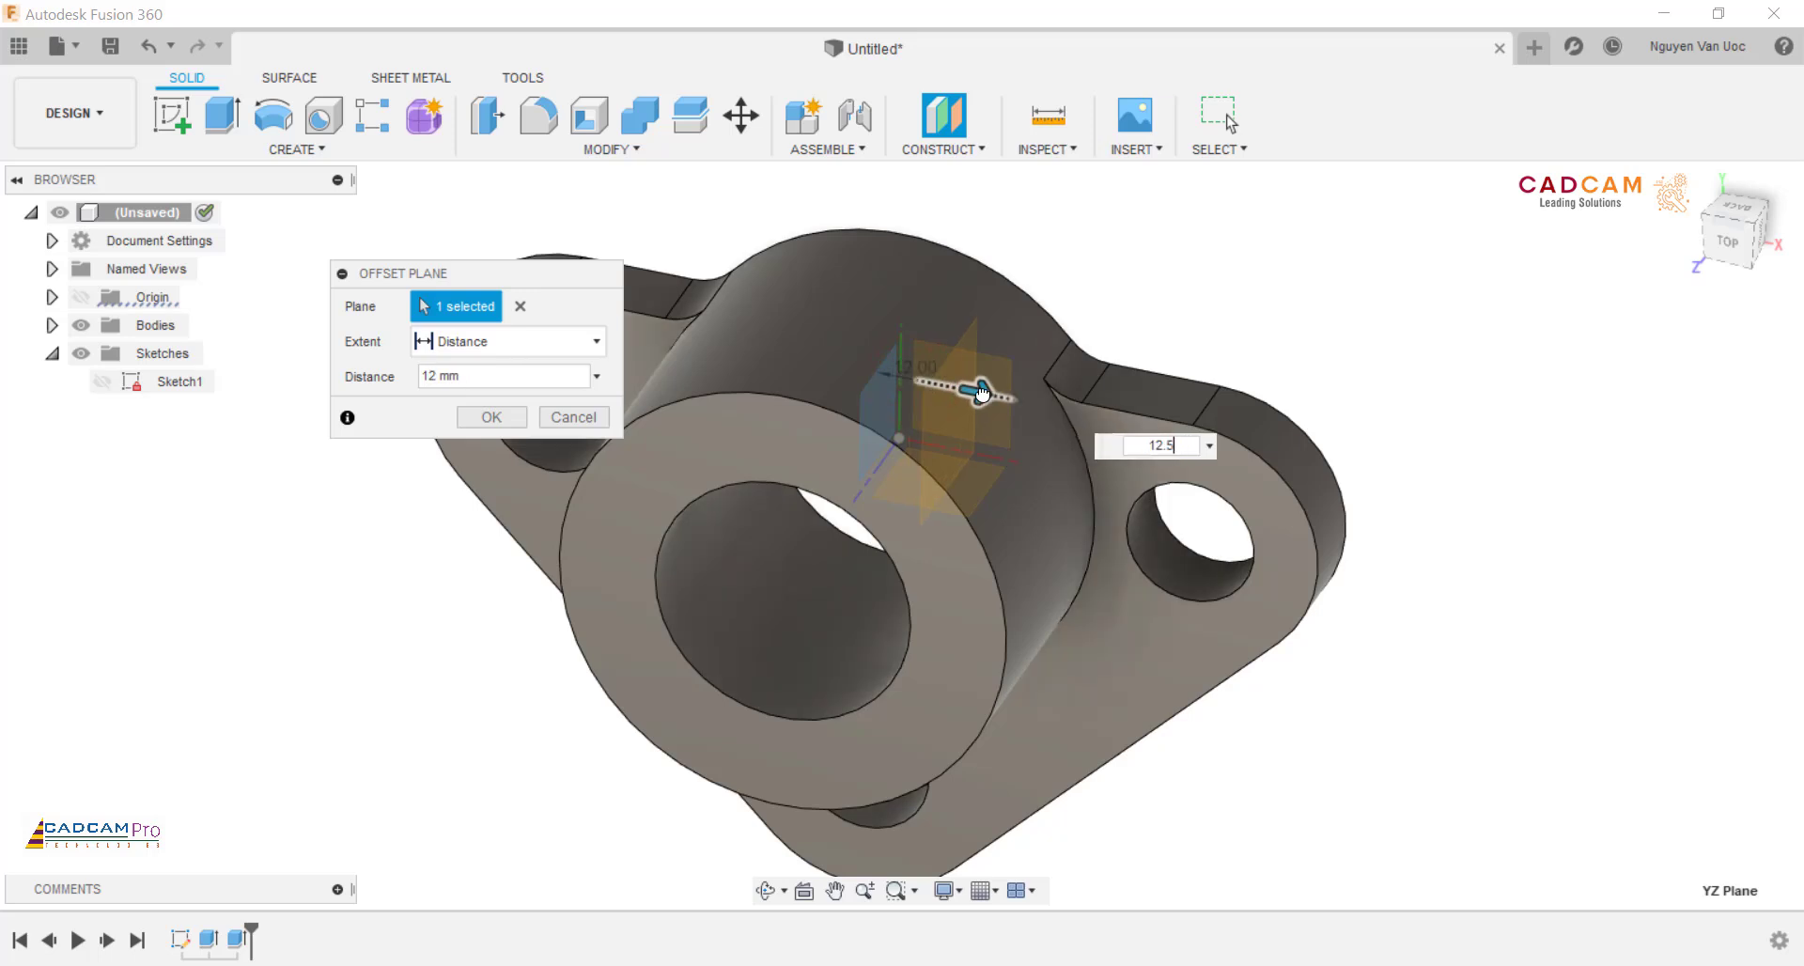
text(+12)
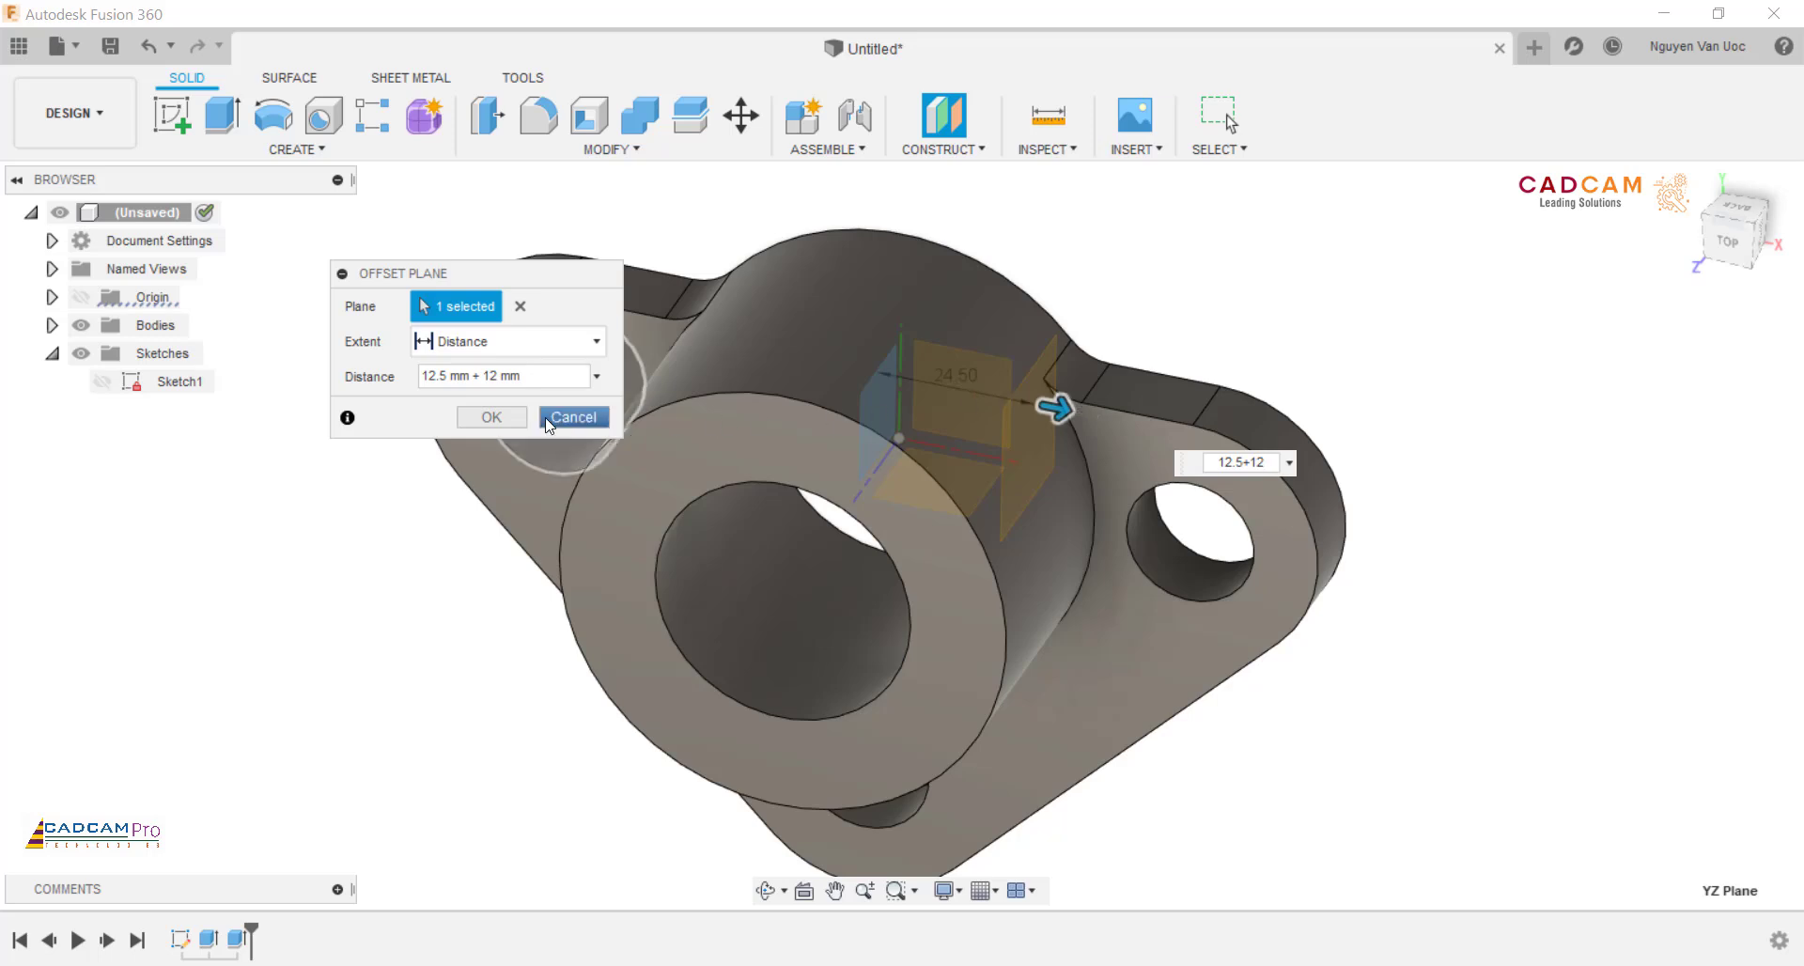
click(492, 417)
Step: Start a sketch on the offset plane and rotate the view so the cylinder's axis lies horizontal
shift+middle_drag(1111, 291, 616, 198)
click(174, 116)
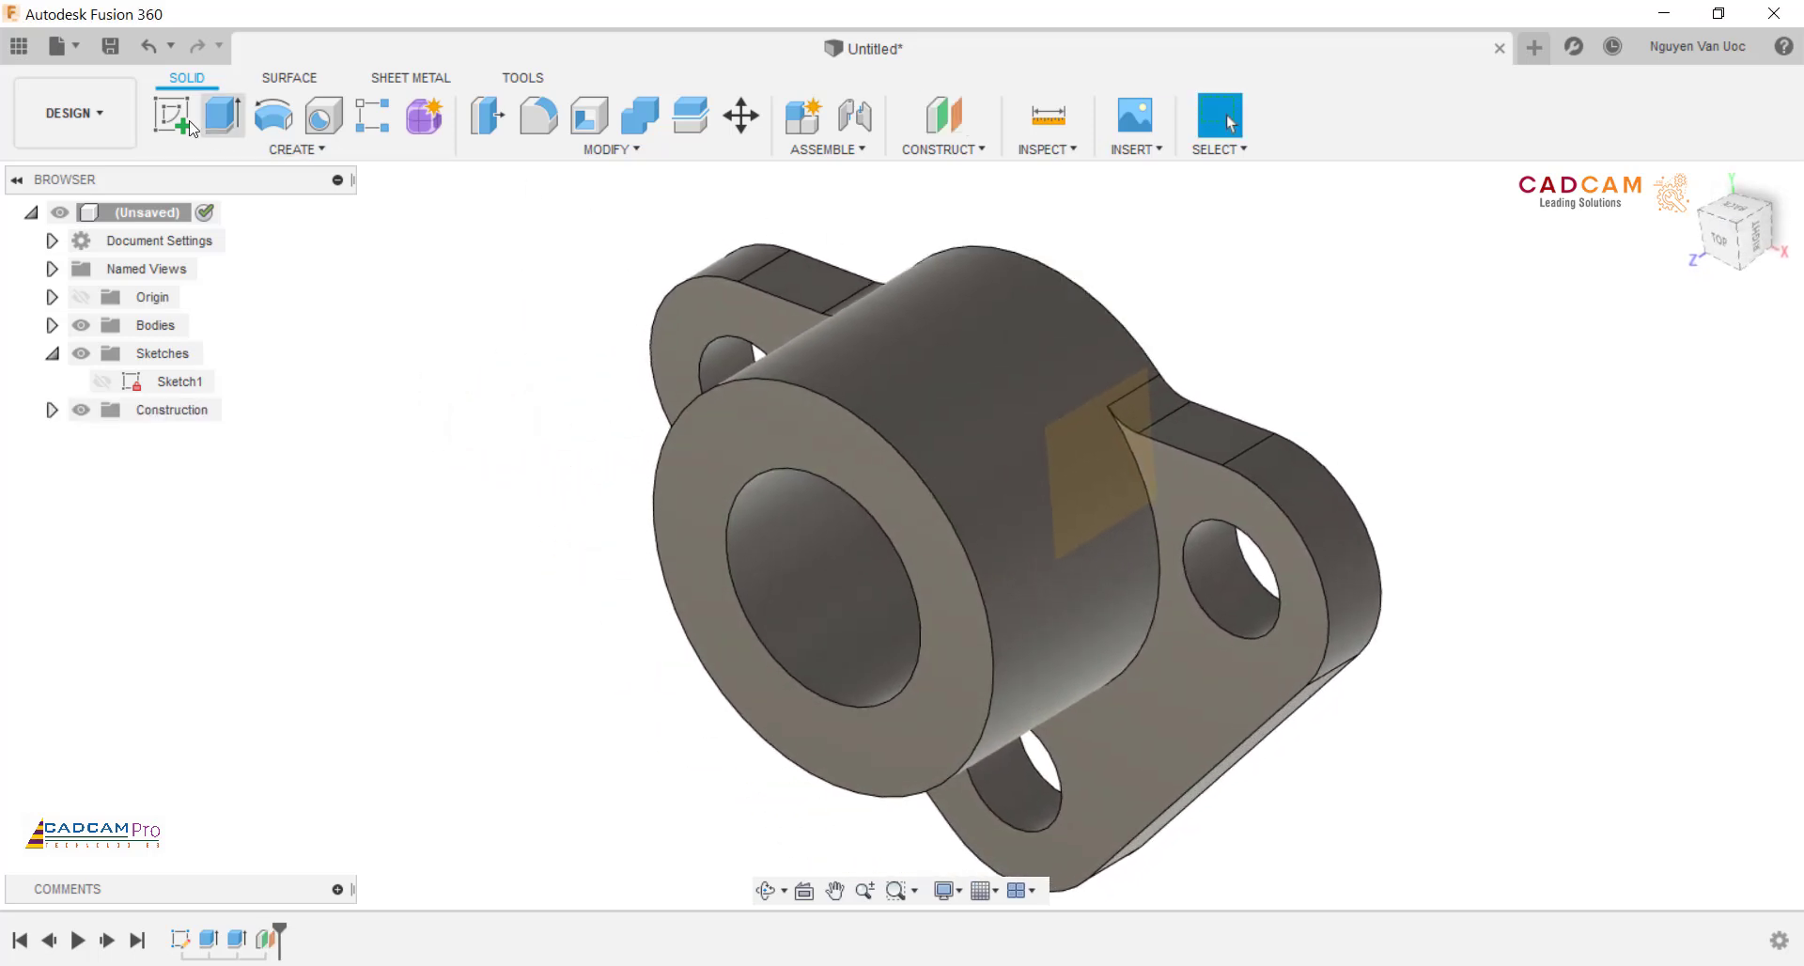
click(1109, 443)
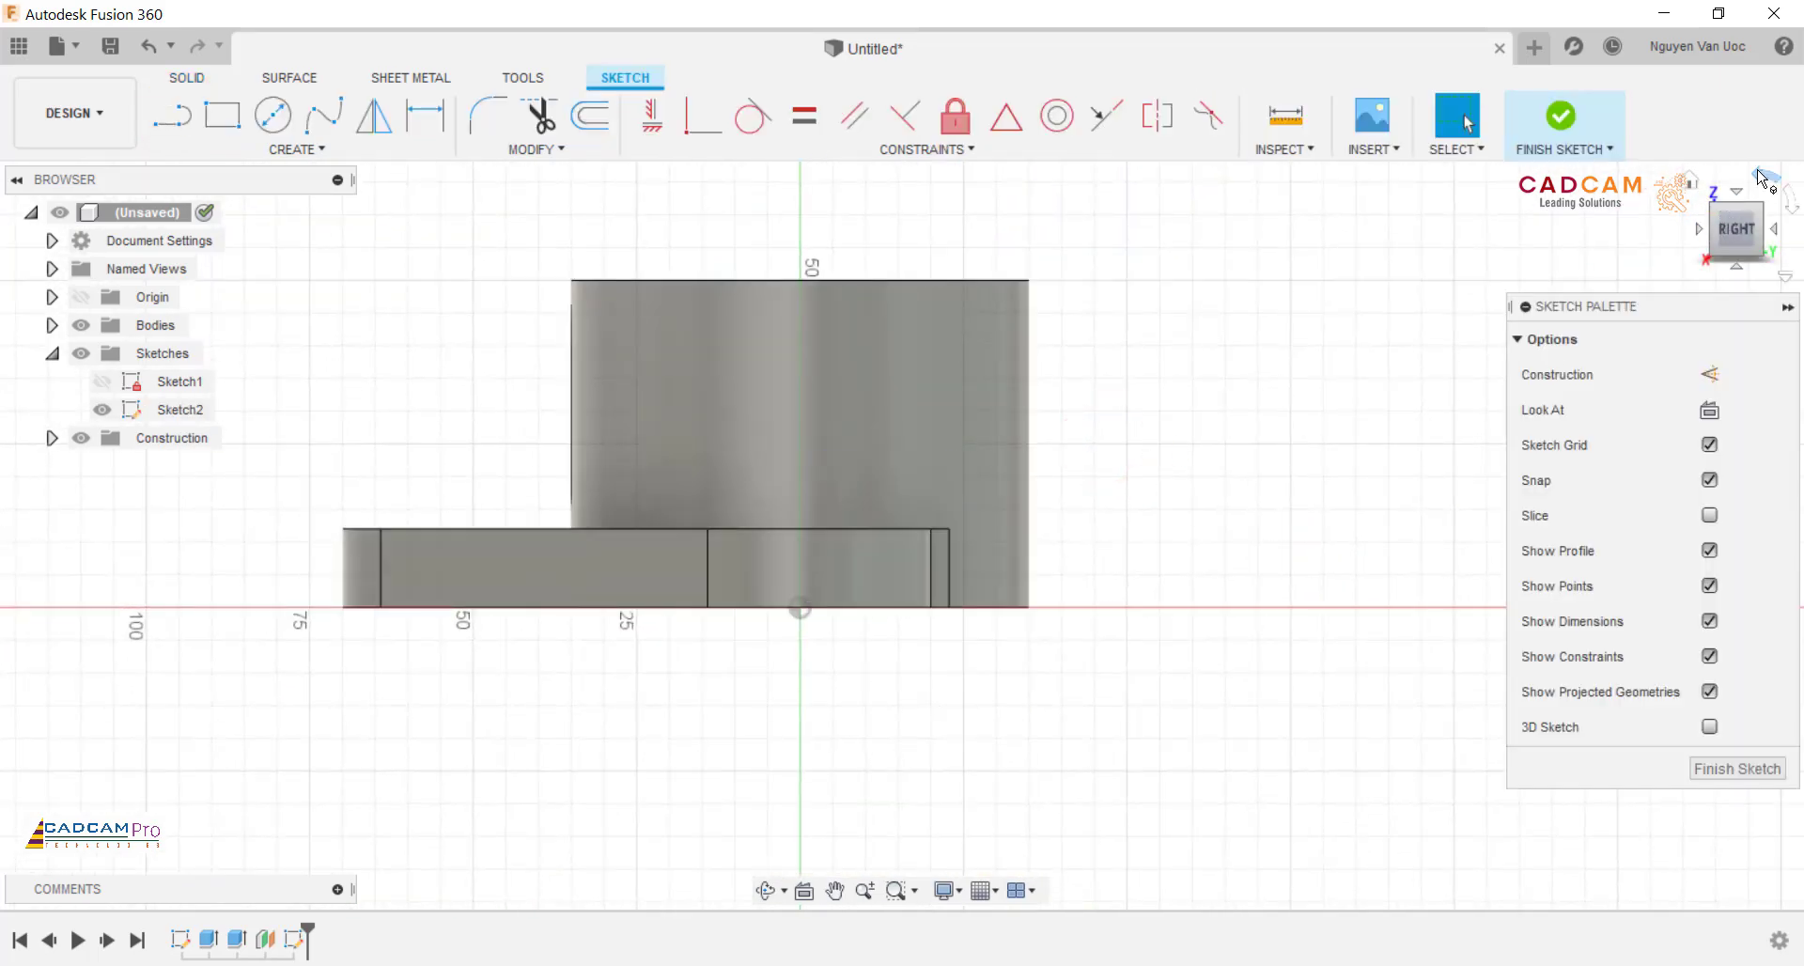
click(1763, 179)
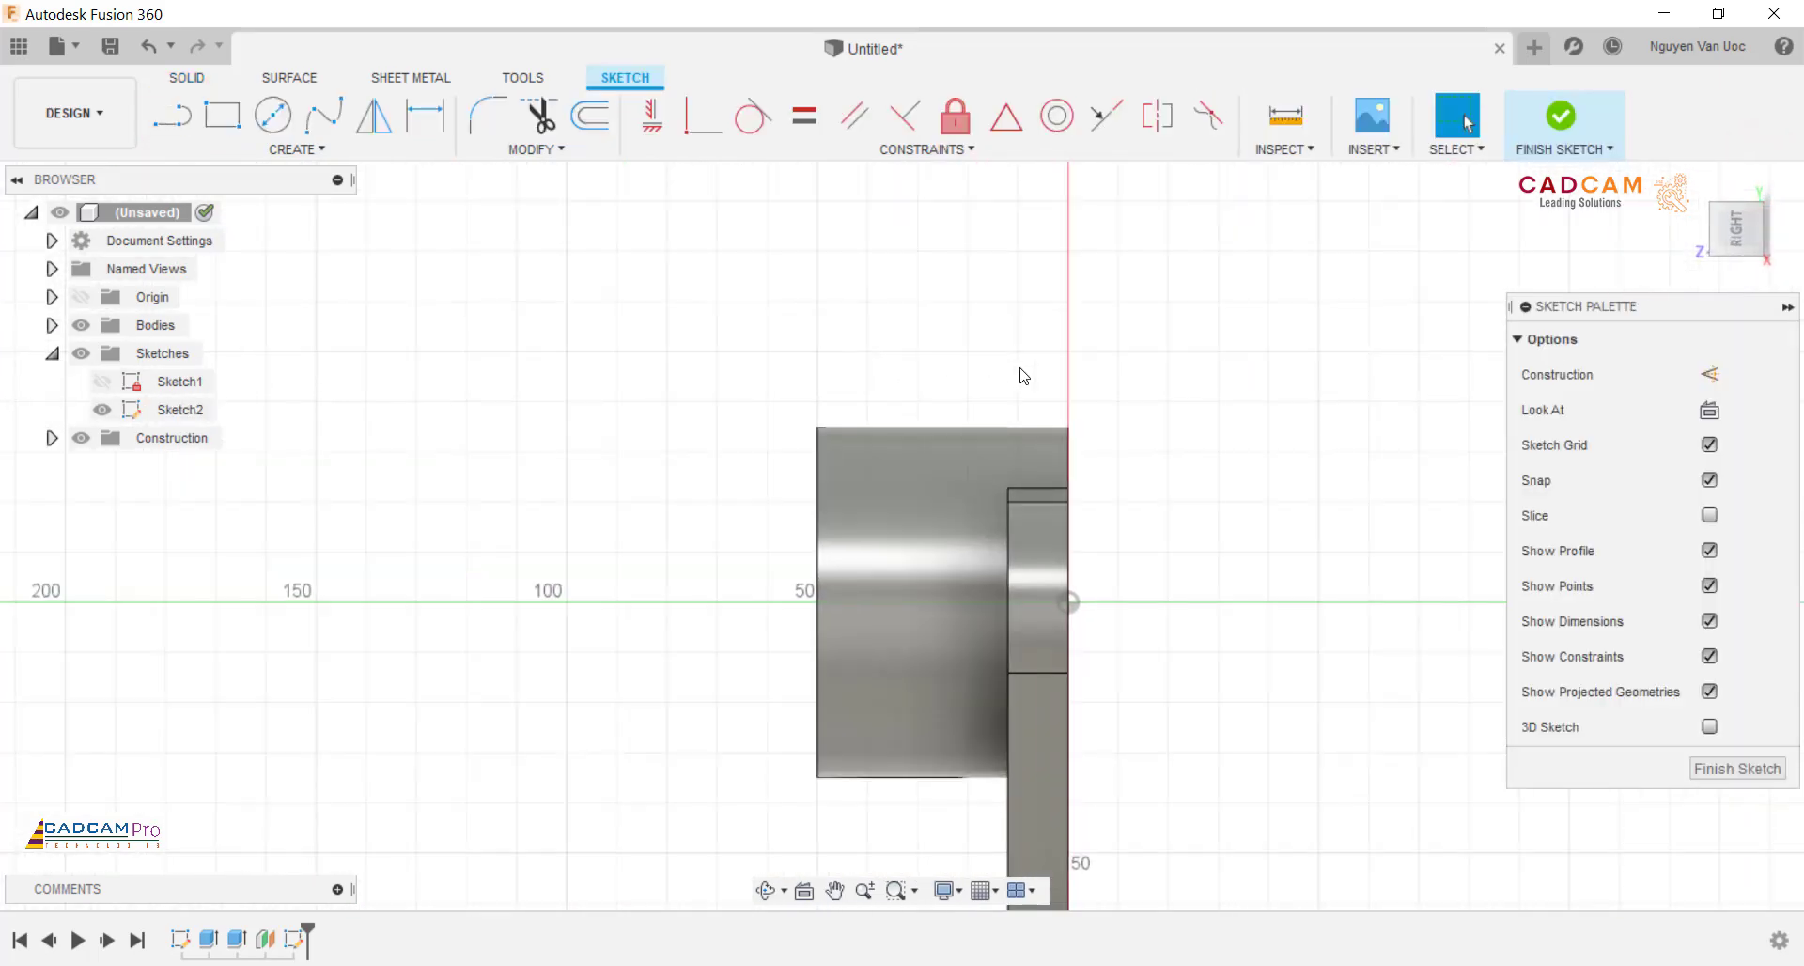
scroll(1024, 376, up, 3)
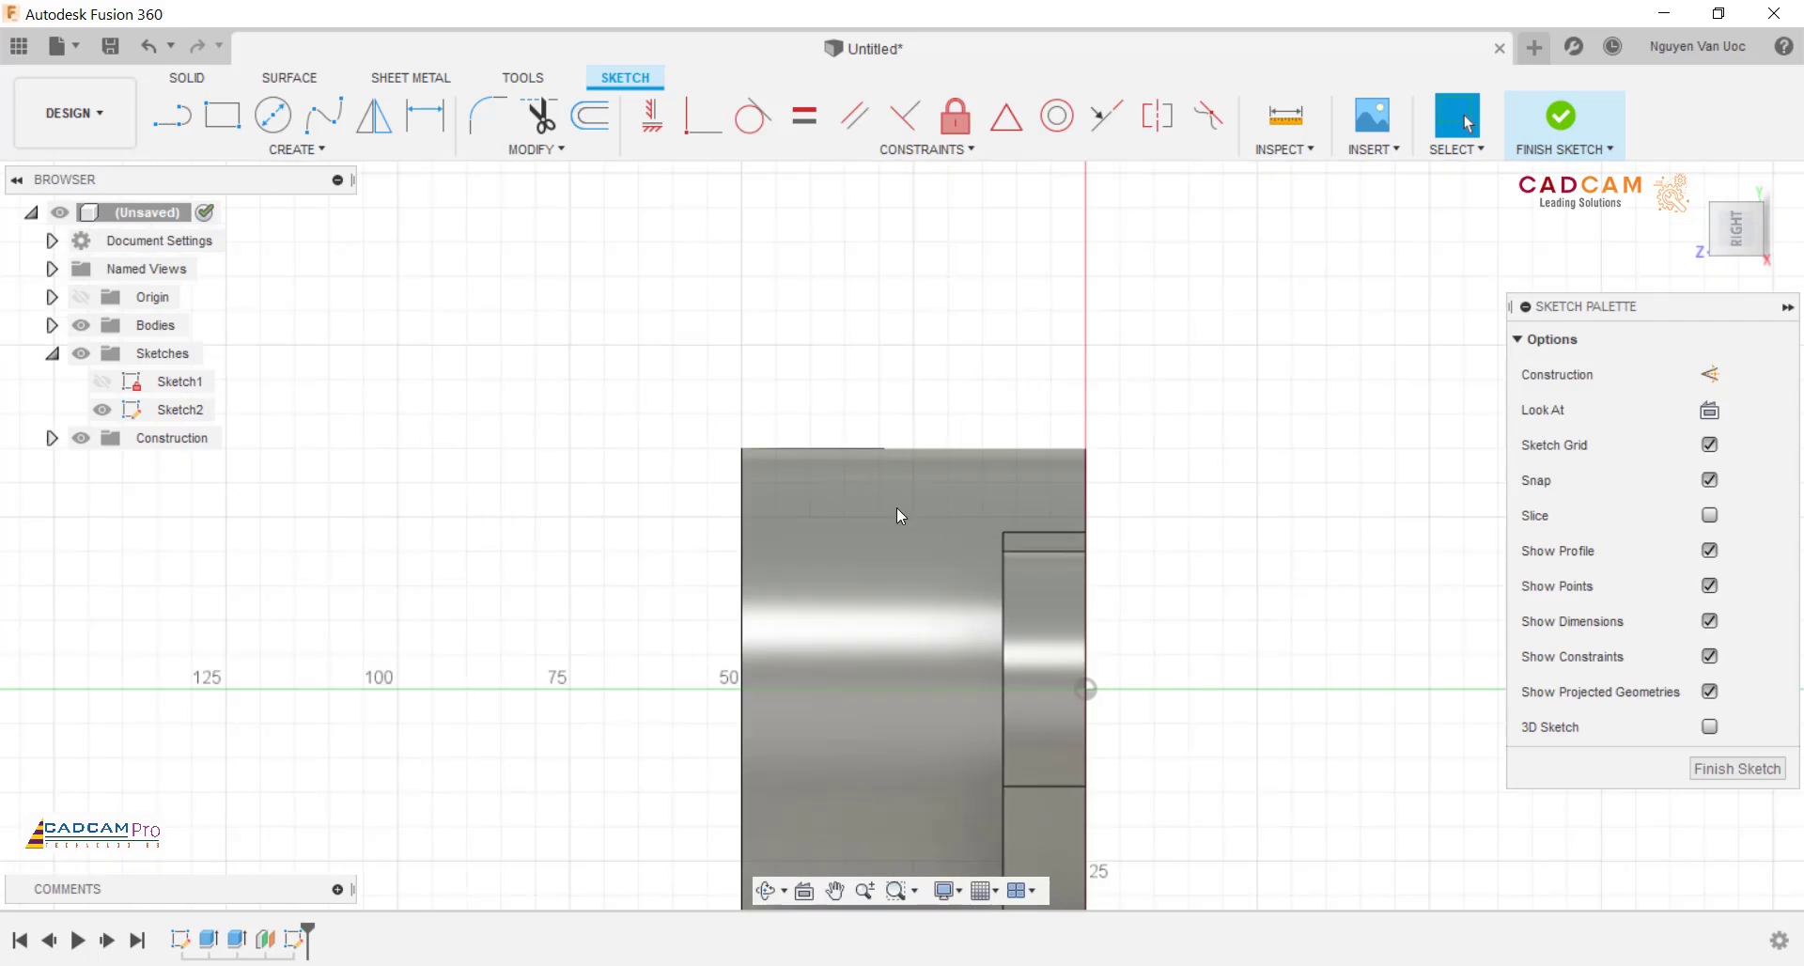
Step: Sketch two concentric circles just above the cylinder, the inner one about 15.6 mm in diameter
key(alt+Tab)
click(273, 114)
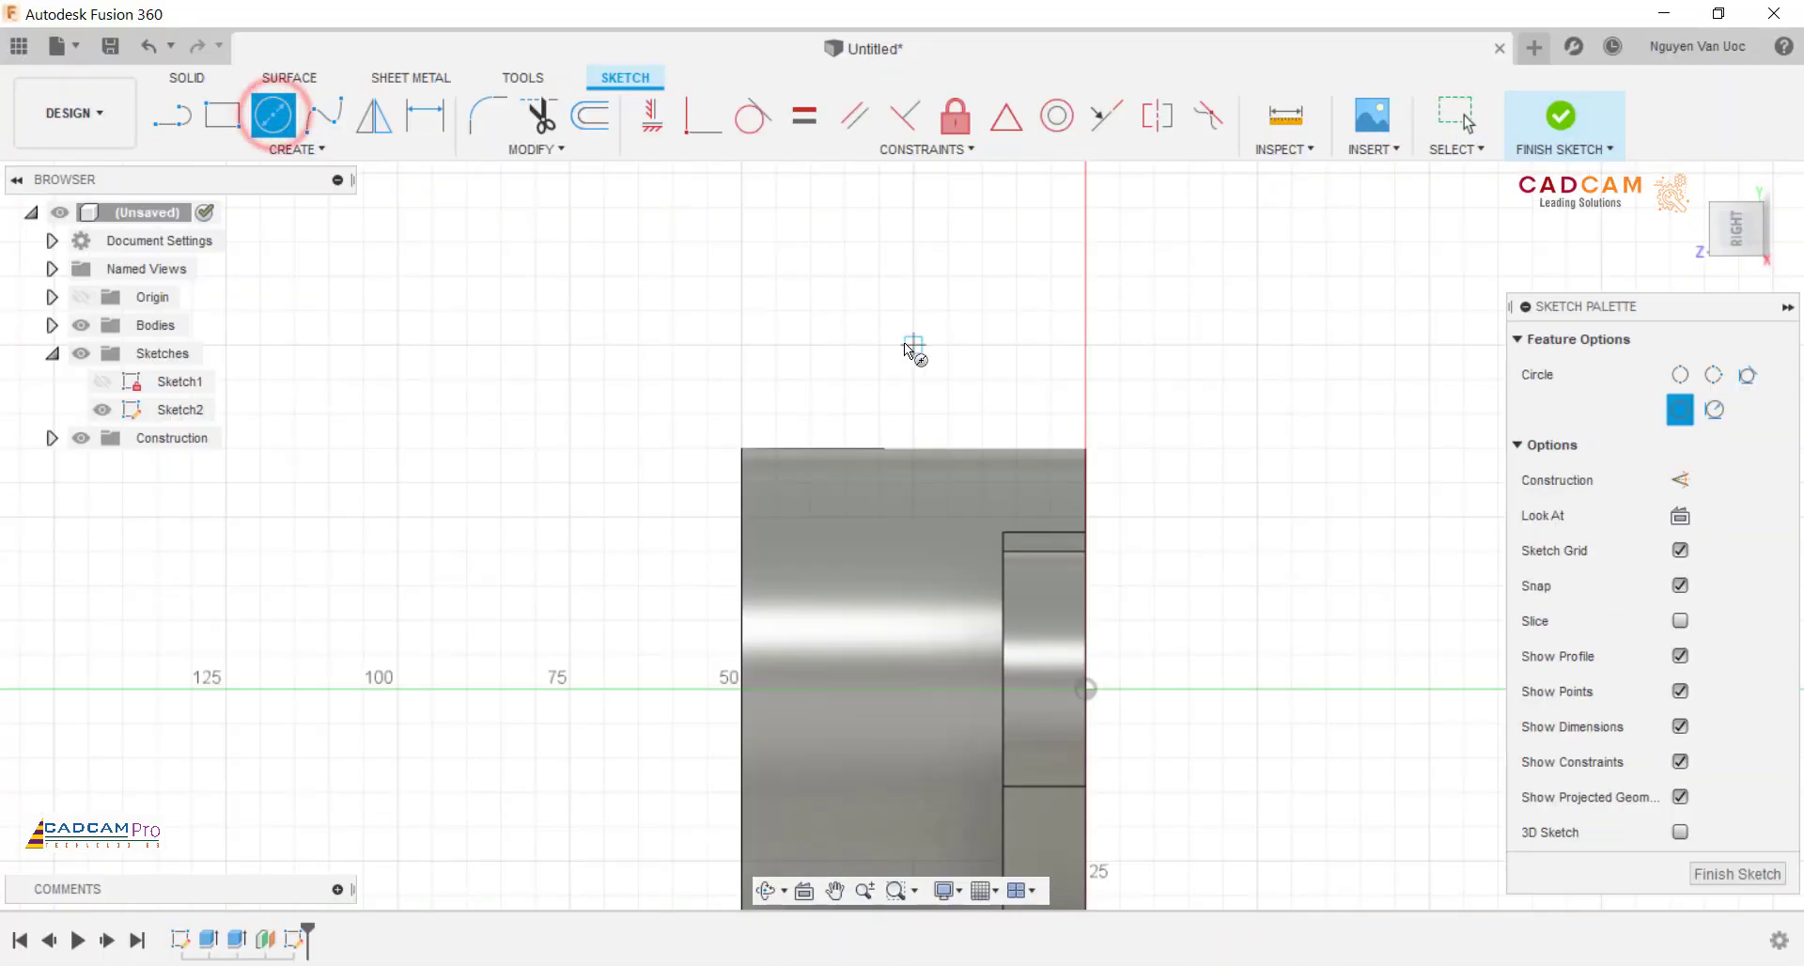
click(913, 345)
click(926, 291)
click(912, 347)
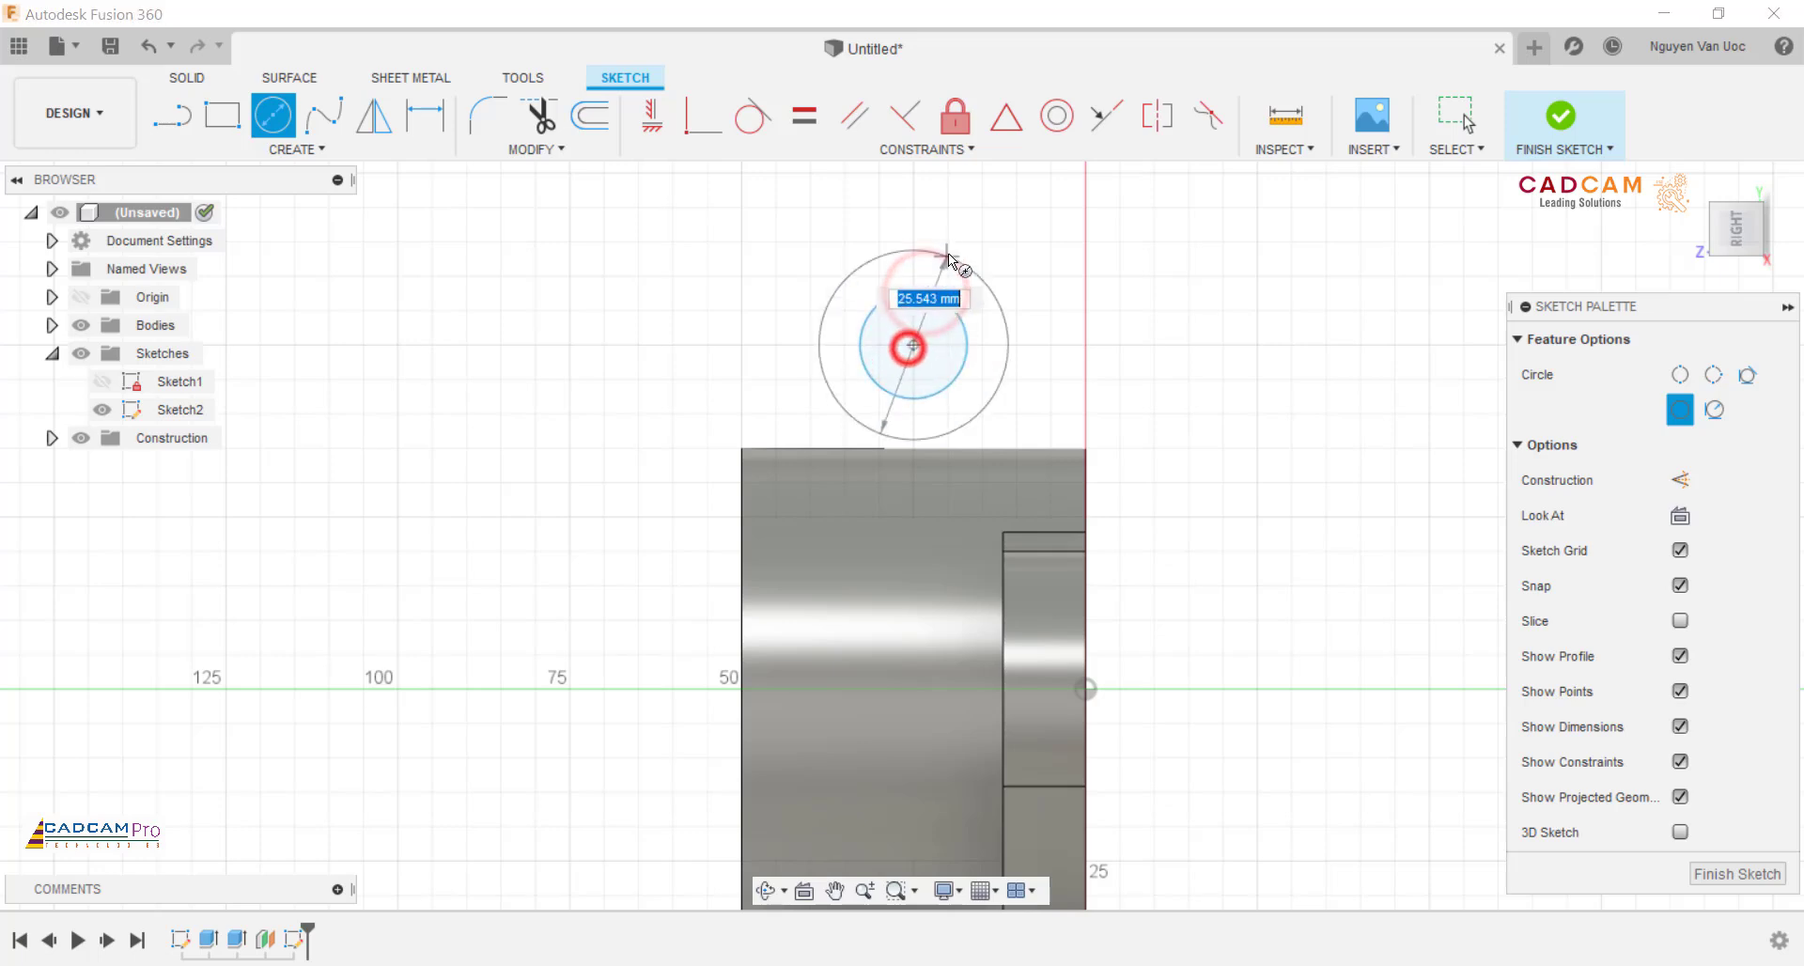
click(947, 252)
Step: Dimension the inner circle above the cylinder to a diameter of 15 mm
click(434, 124)
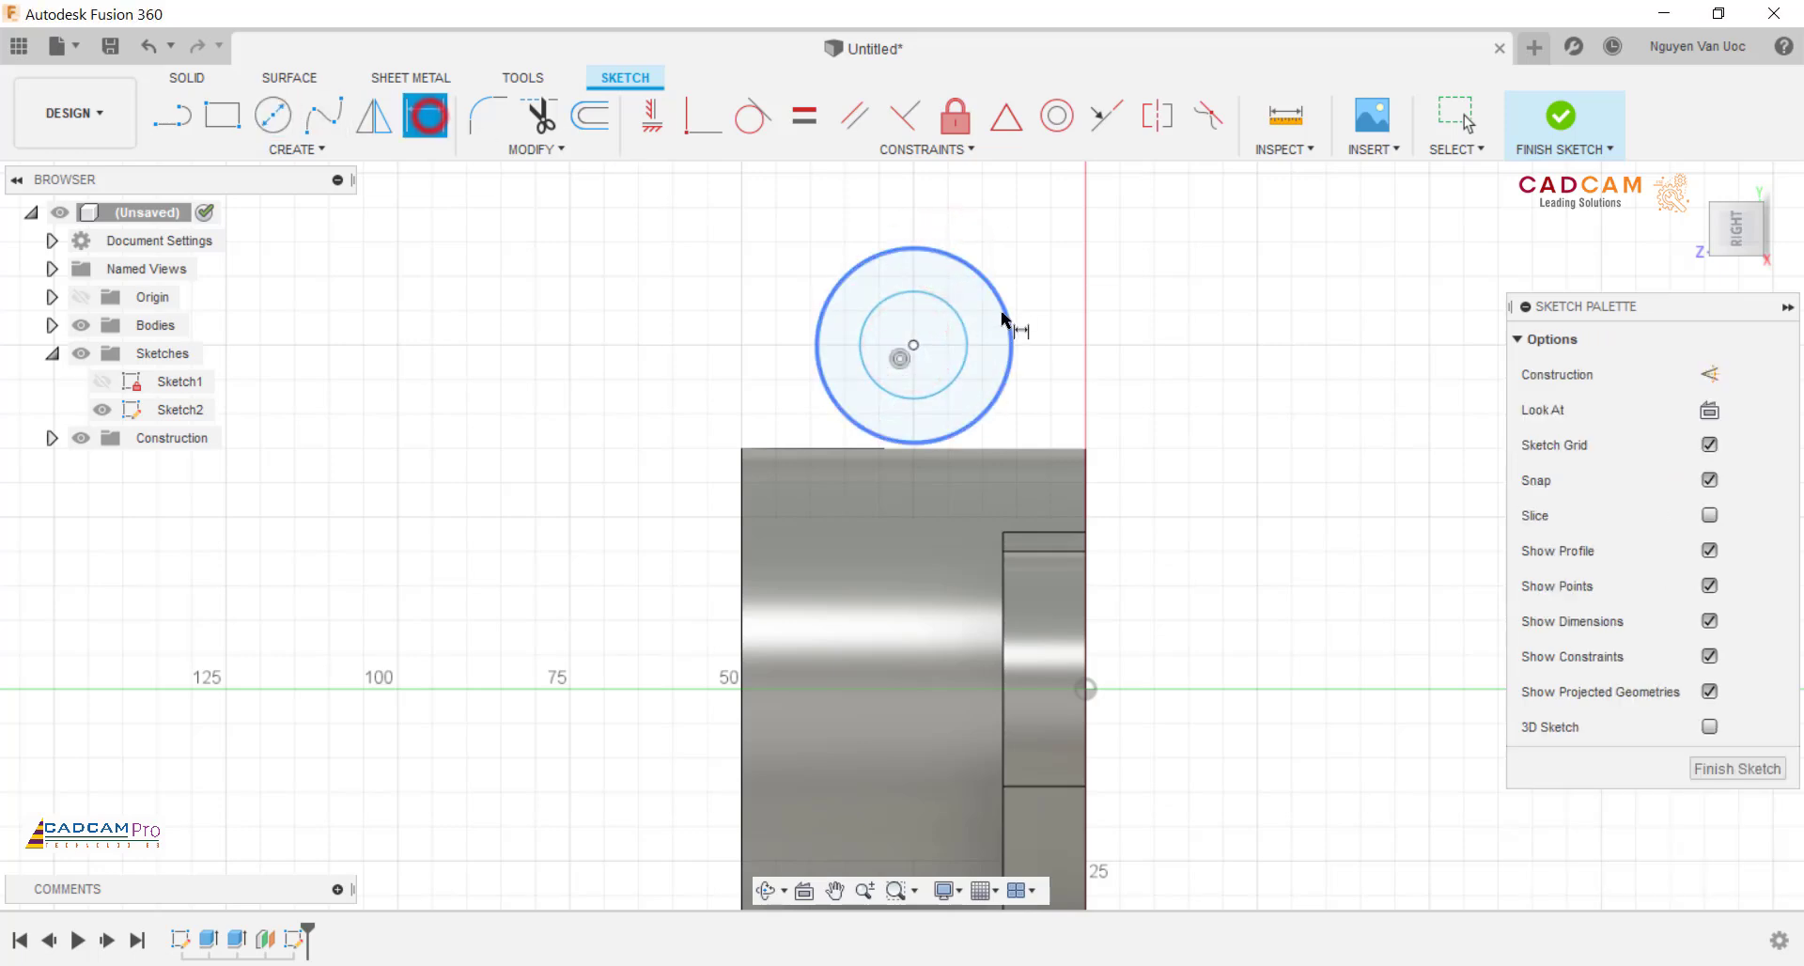
click(967, 335)
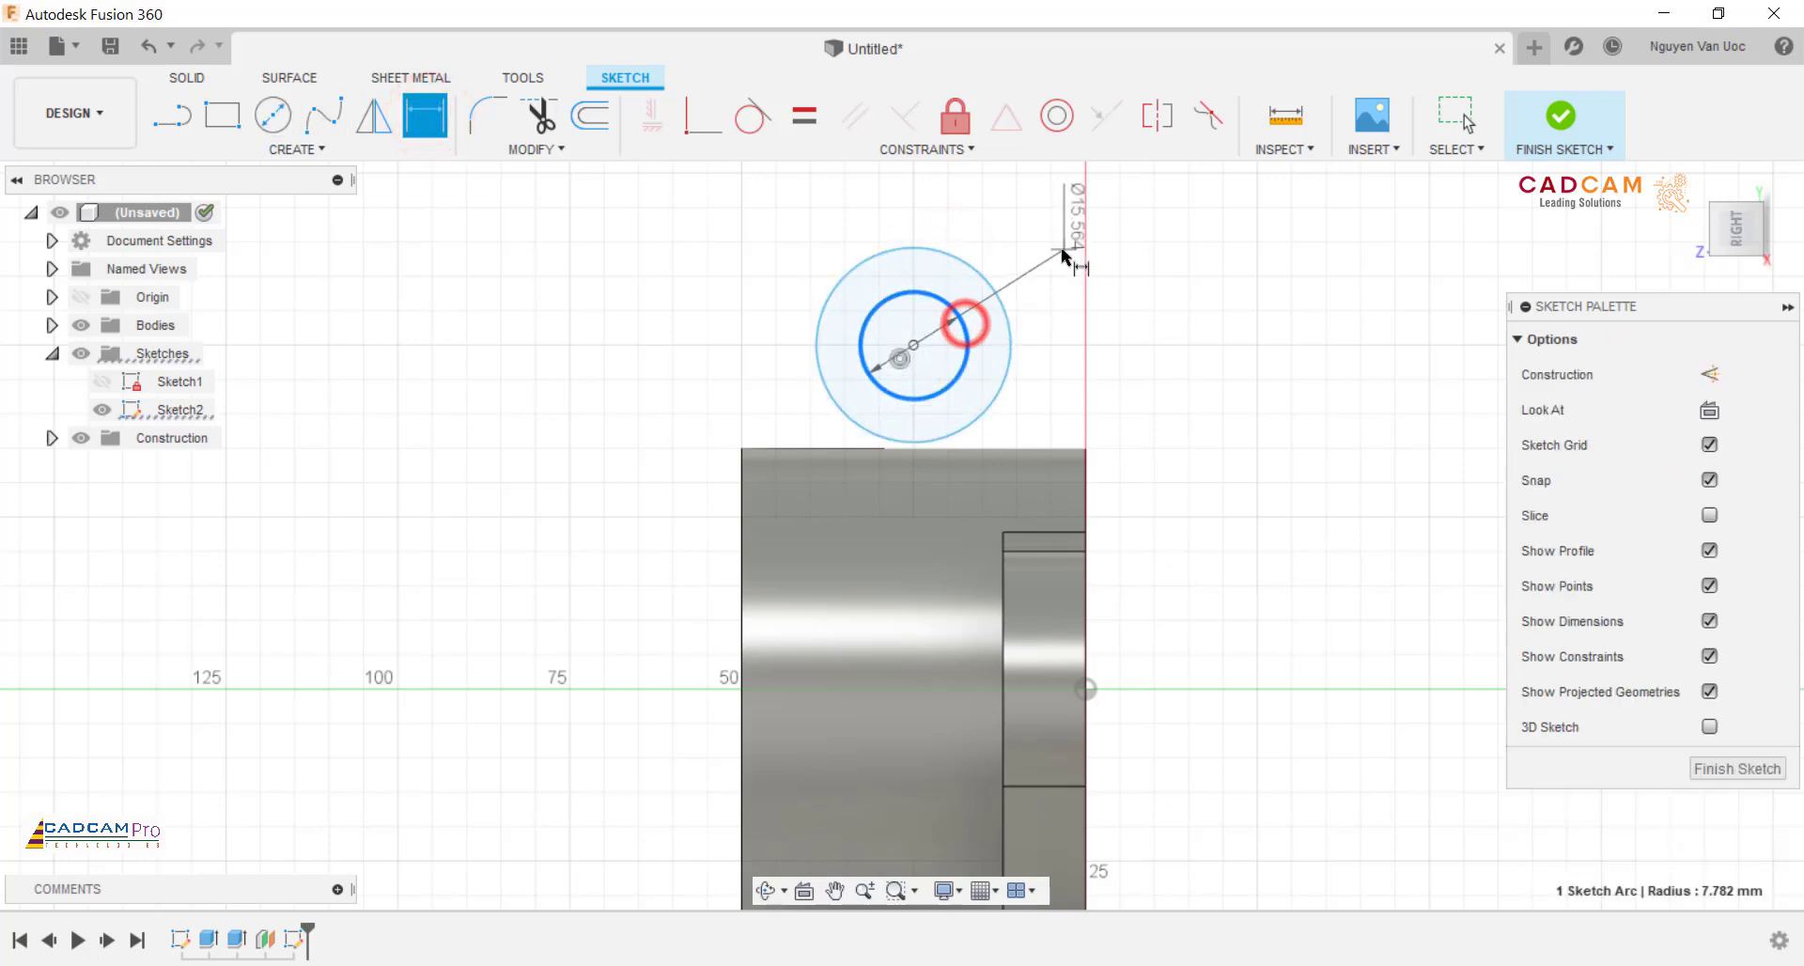
click(738, 256)
text(15)
key(Return)
key(Escape)
Step: Dimension the outer circle above the cylinder to a diameter of 30 mm
key(d)
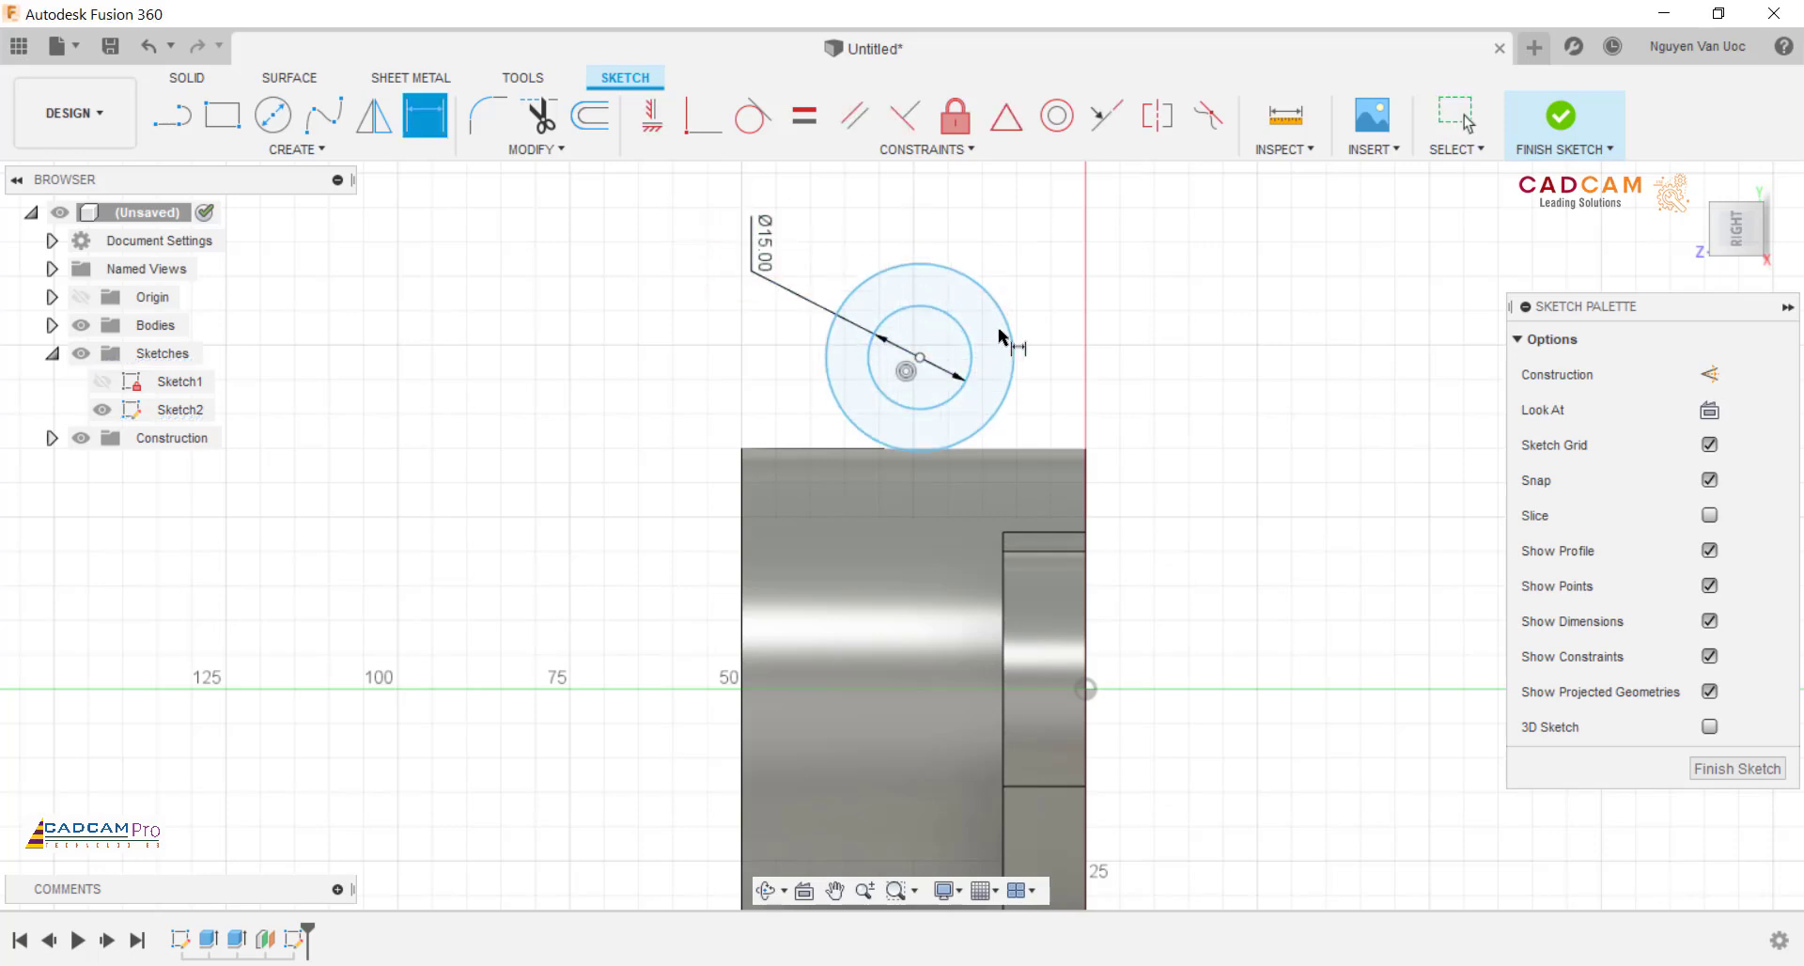
click(1000, 319)
click(1066, 243)
text(30)
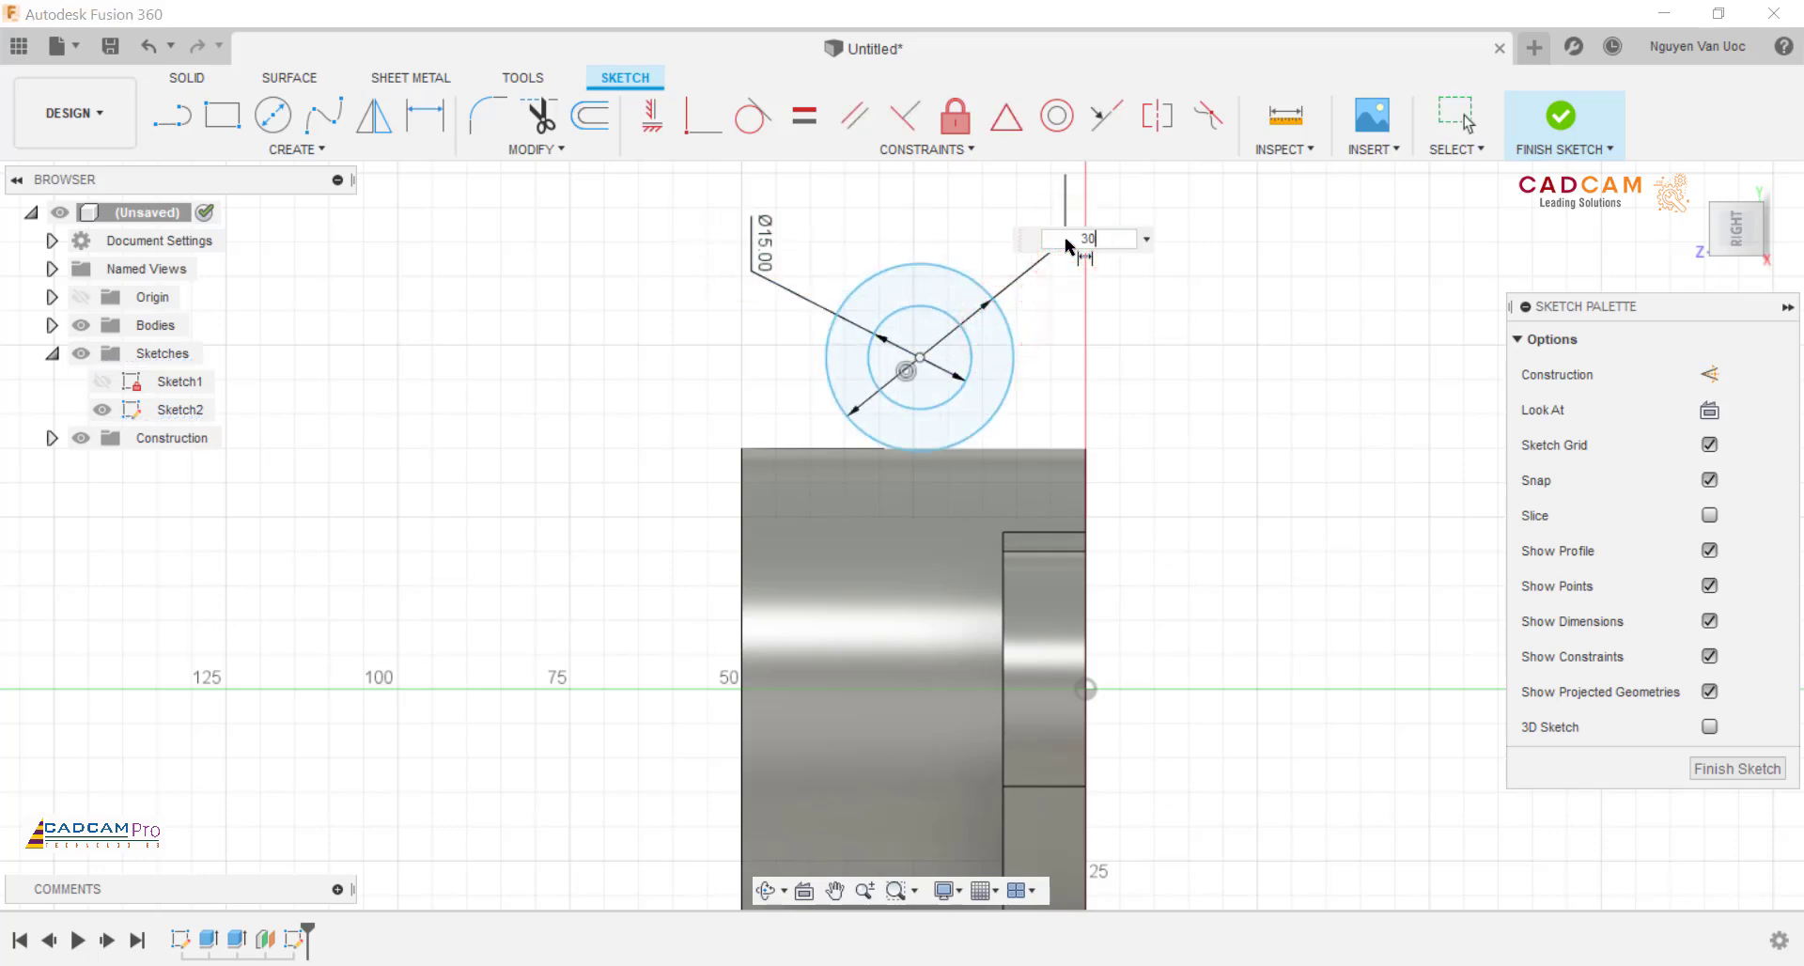
key(Return)
scroll(1081, 404, down, 2)
key(Escape)
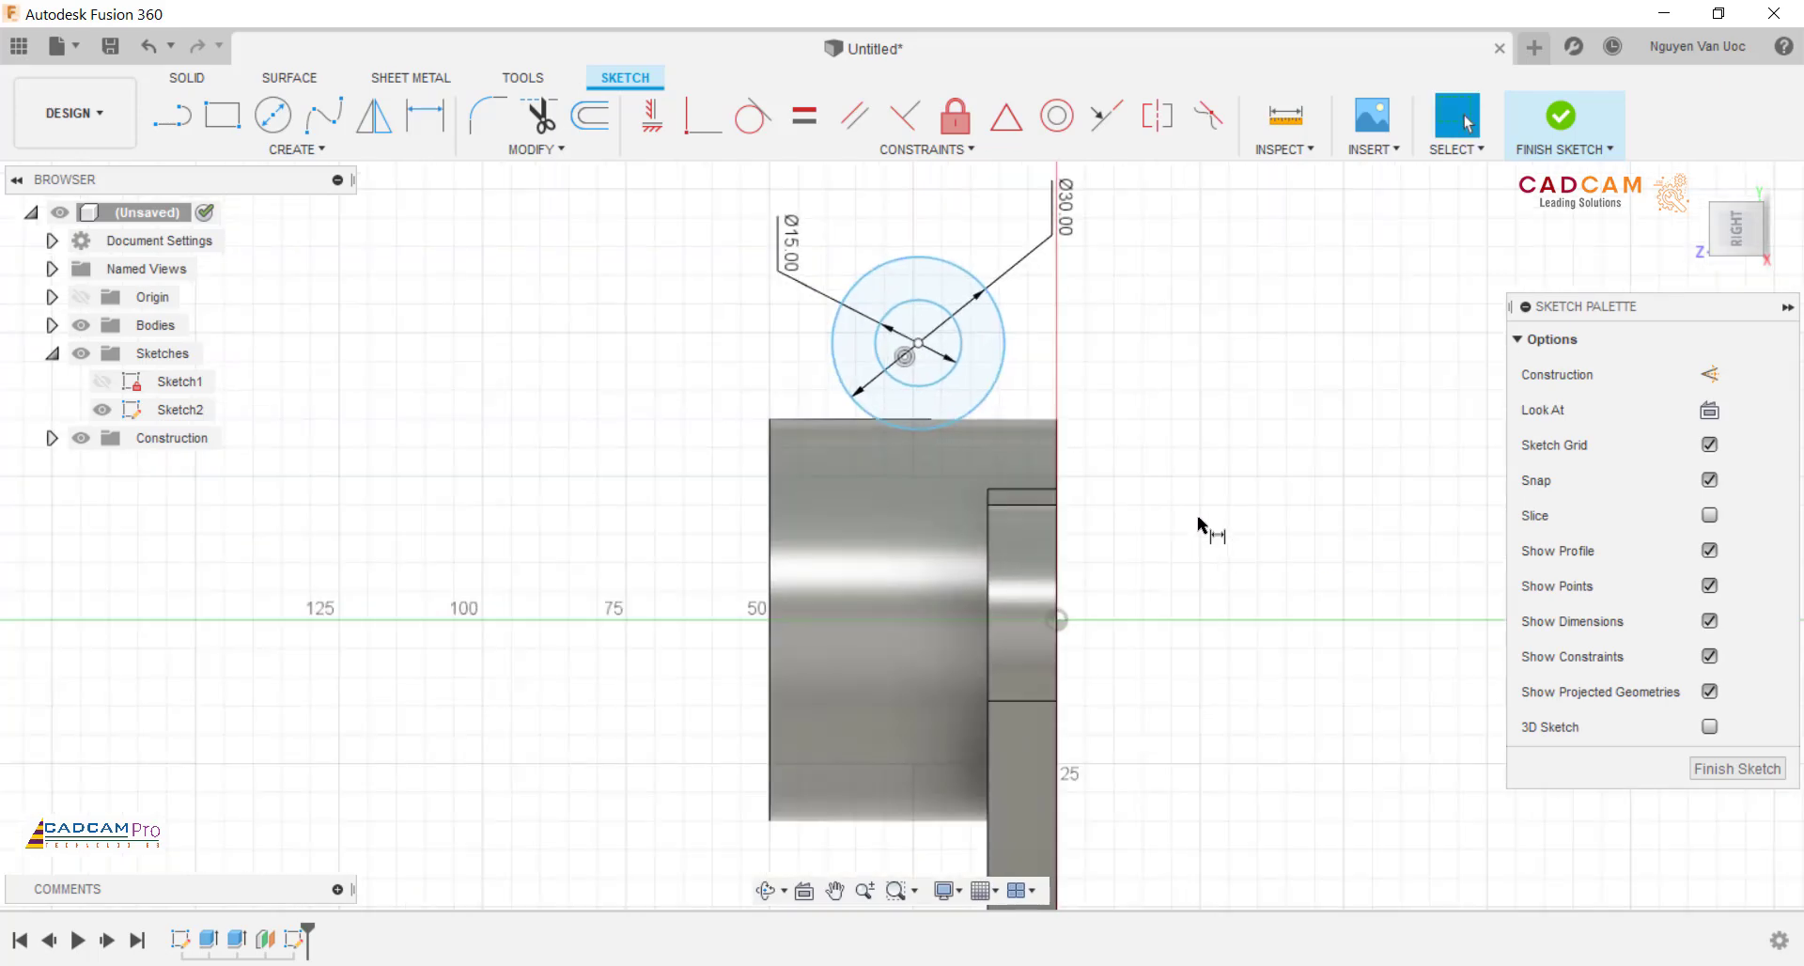
scroll(1184, 516, down, 3)
scroll(1188, 555, up, 3)
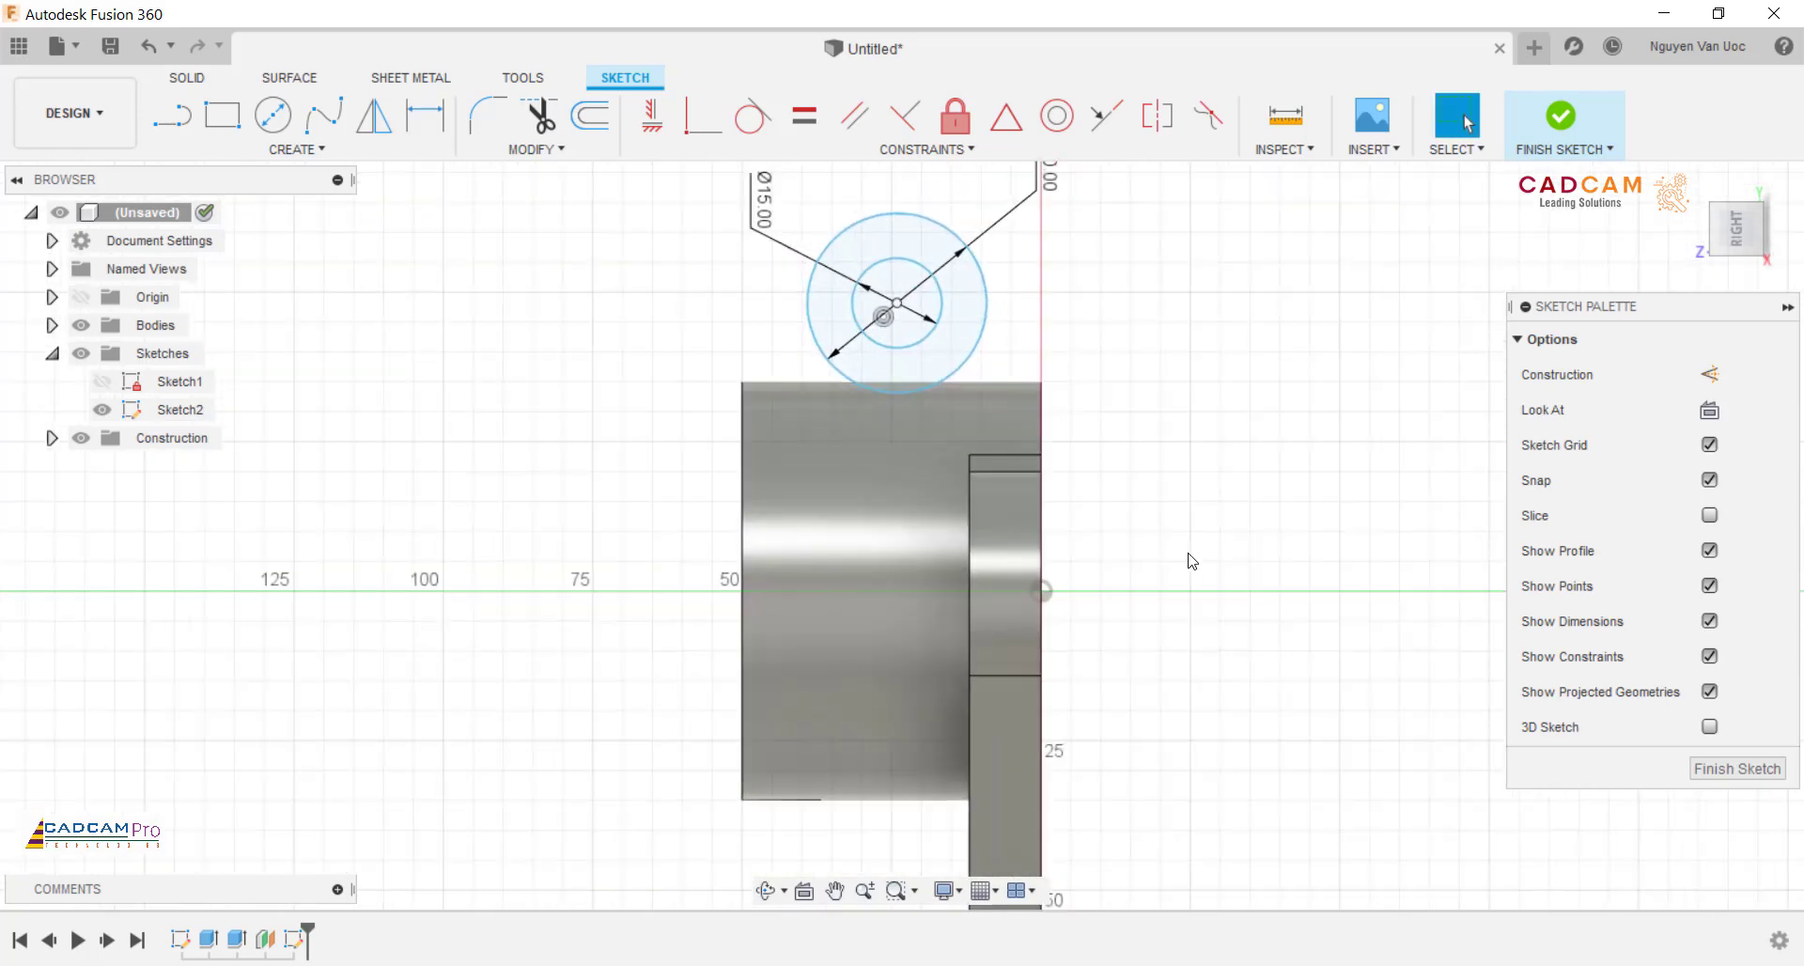
Step: Dimension the horizontal distance from the circles' centre to the sketch origin as 25 mm
click(424, 115)
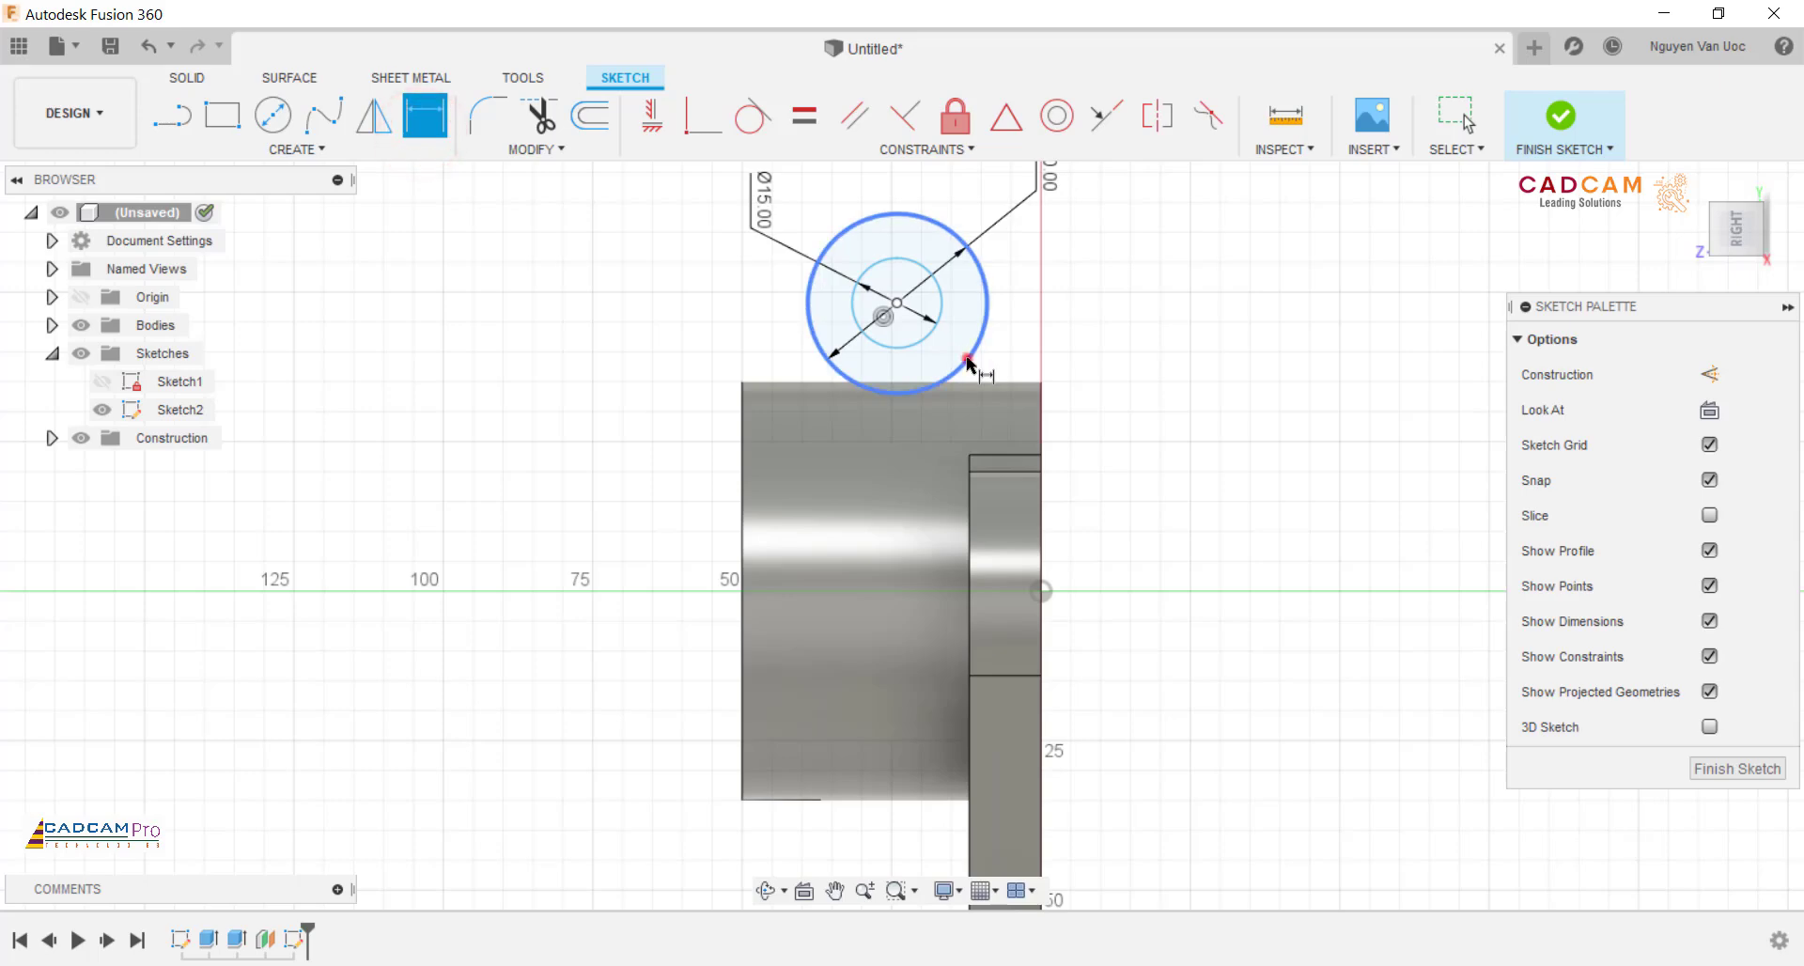
click(967, 356)
click(1041, 590)
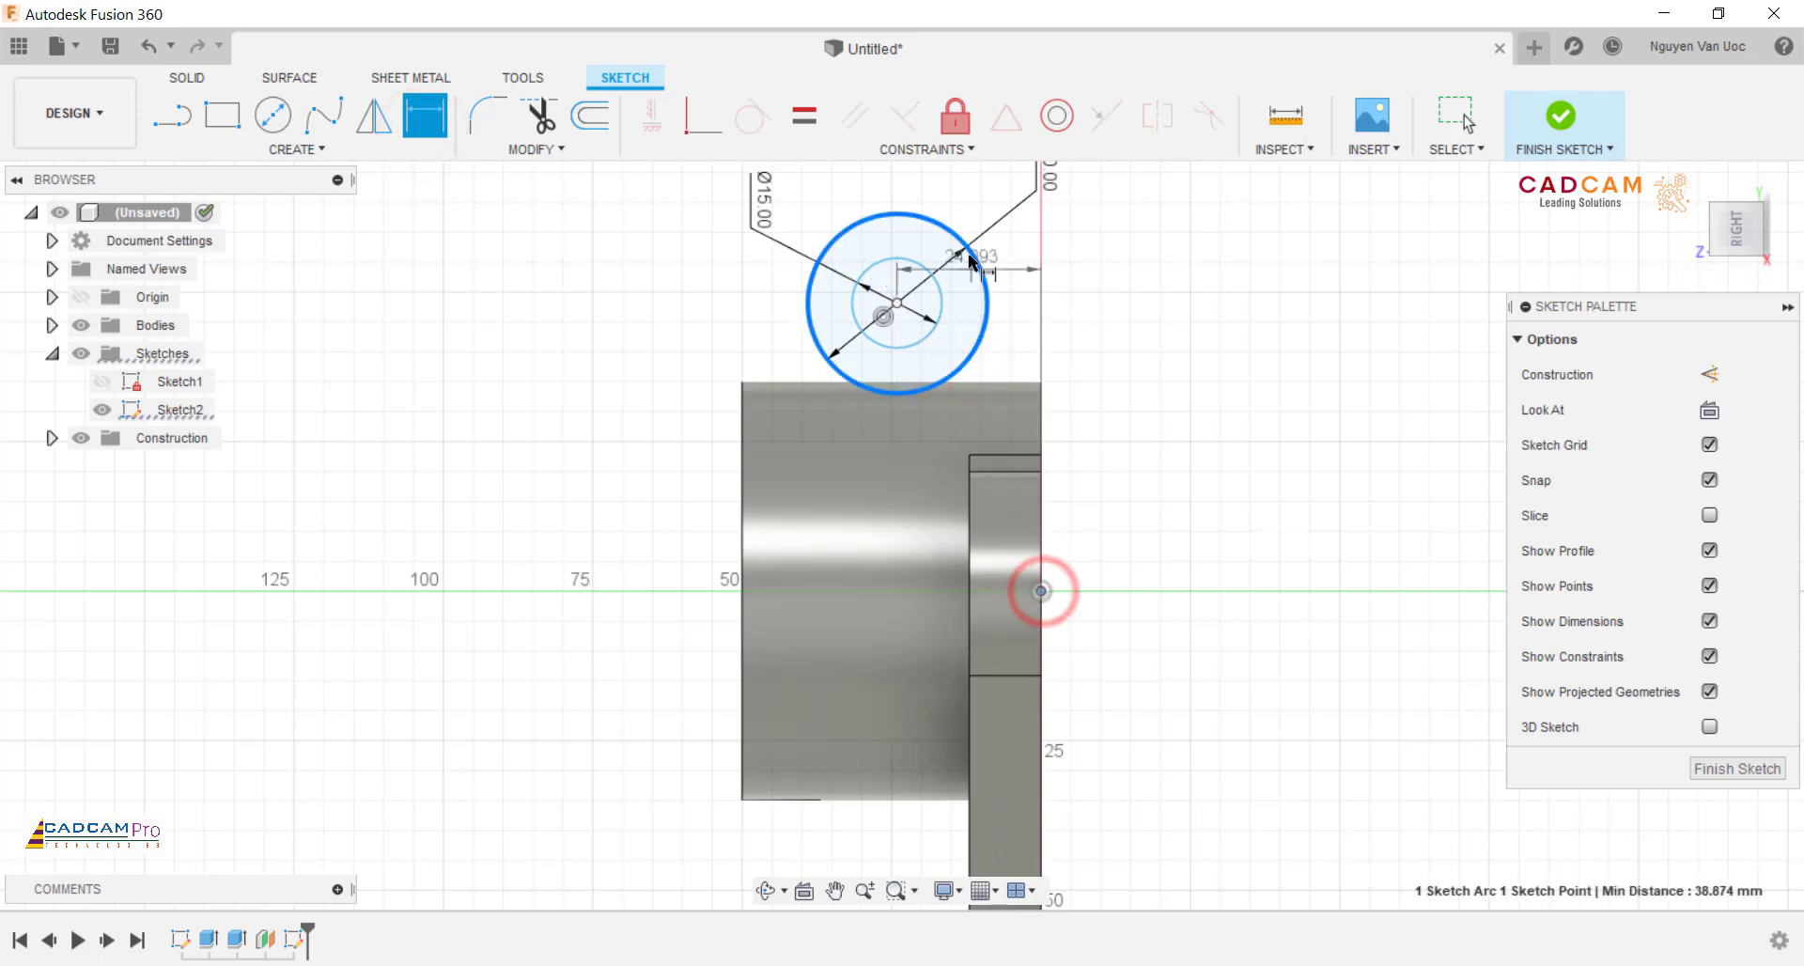
scroll(982, 723, down, 3)
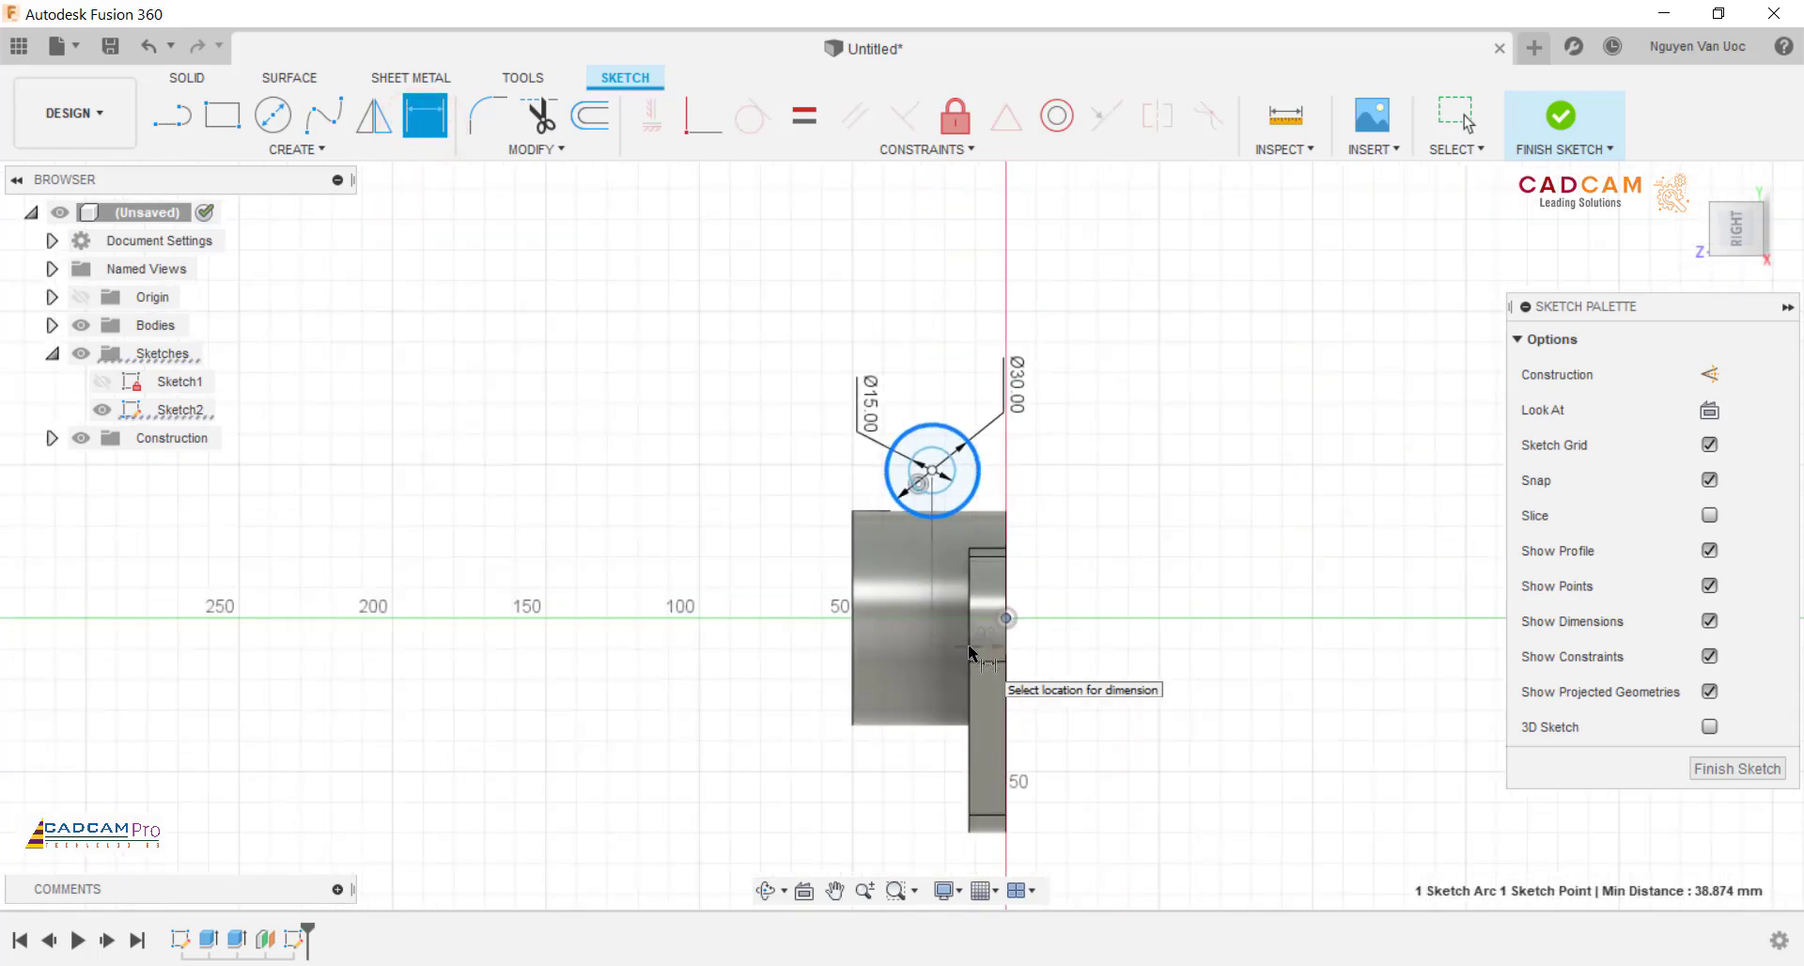
scroll(966, 451, up, 1)
click(958, 297)
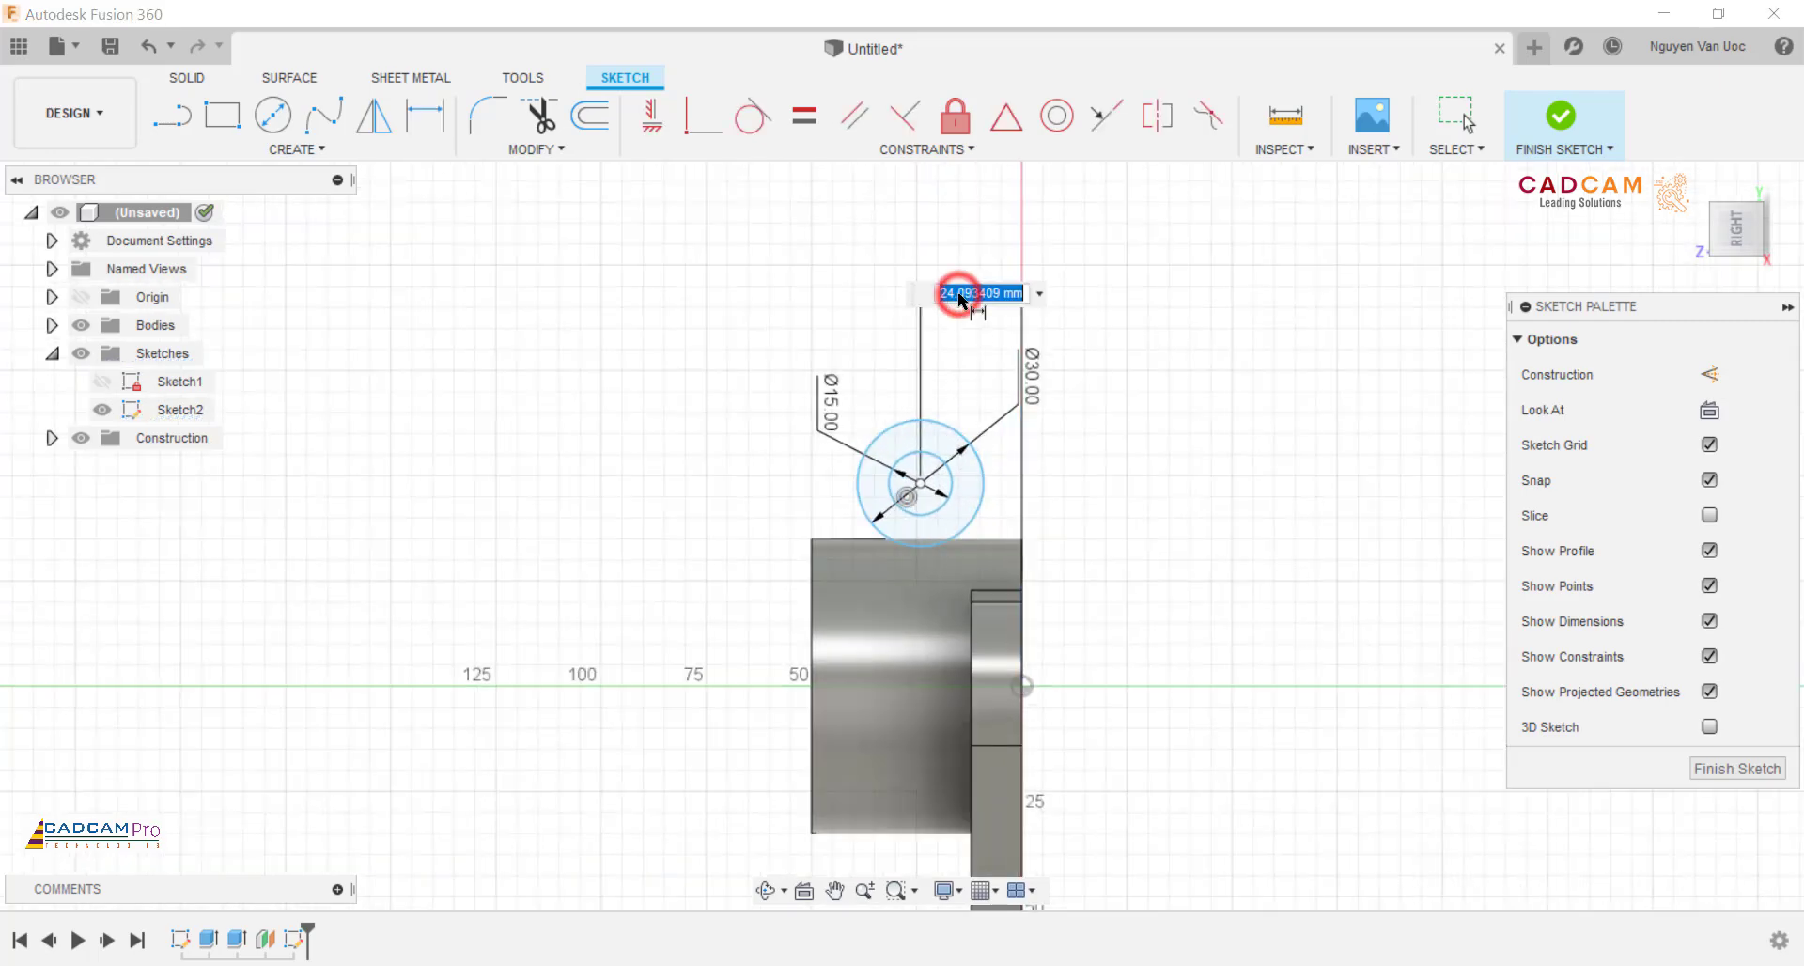
text(25)
key(Return)
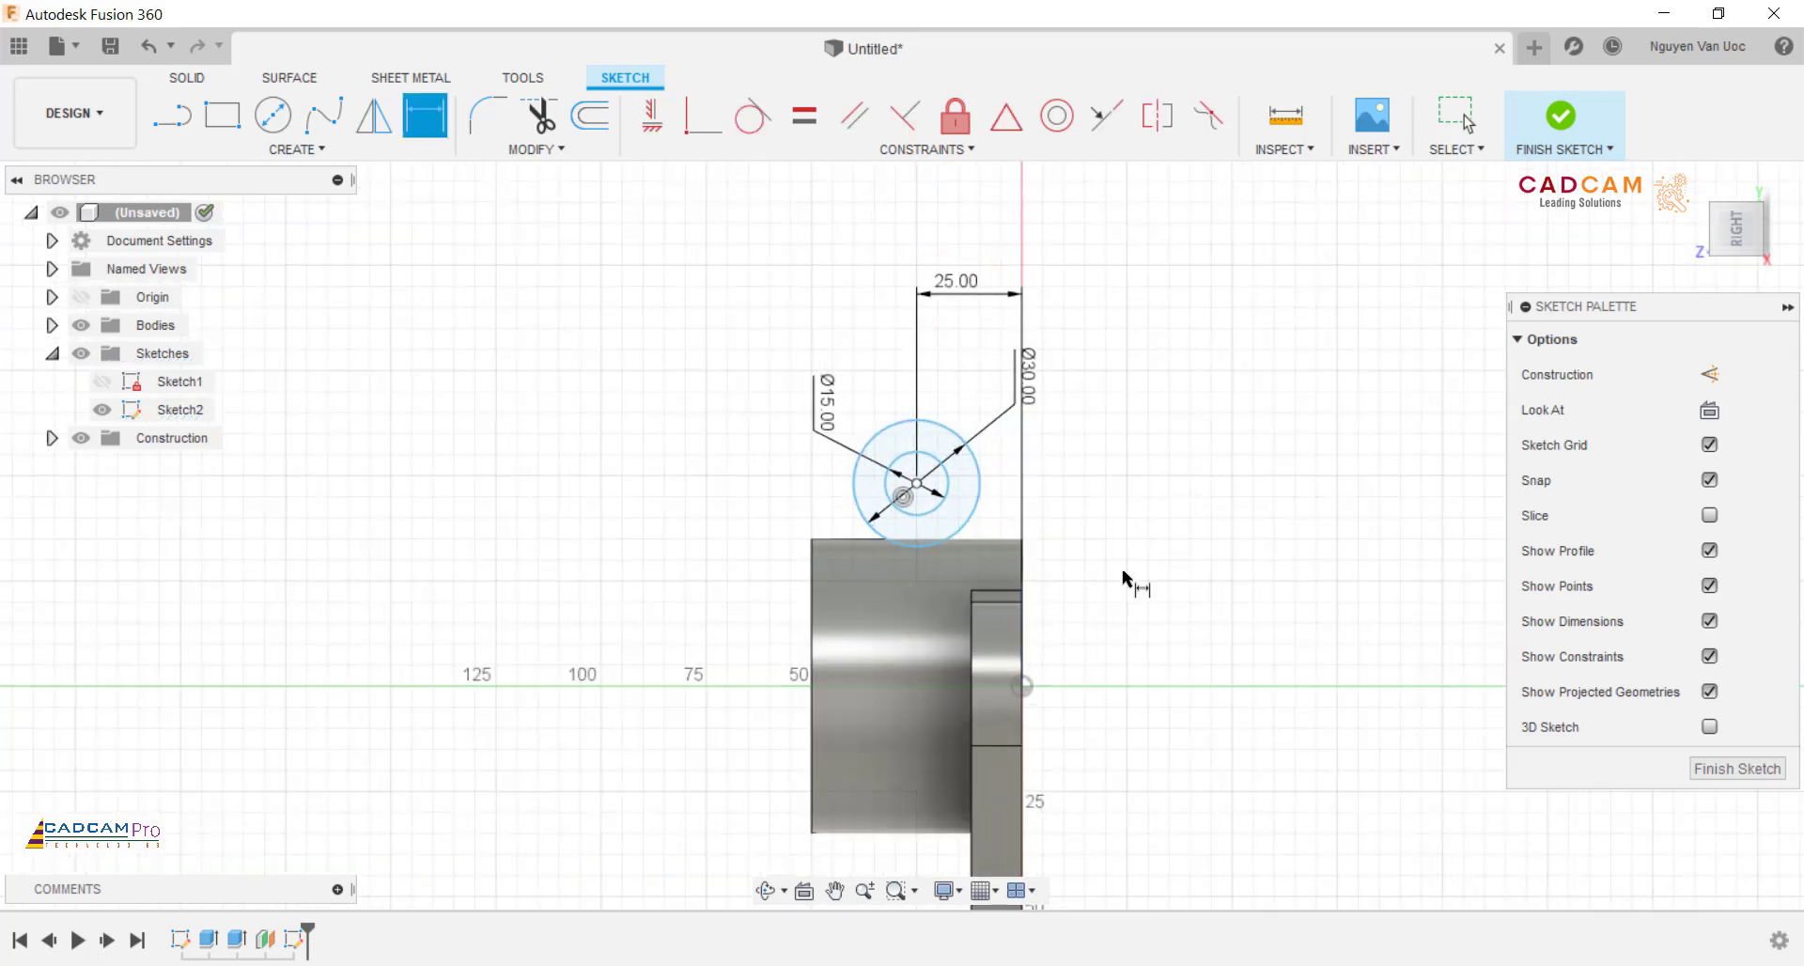
Step: Dimension the vertical distance from the circles' centre to the sketch origin as 55 mm
scroll(1123, 564, up, 1)
click(873, 376)
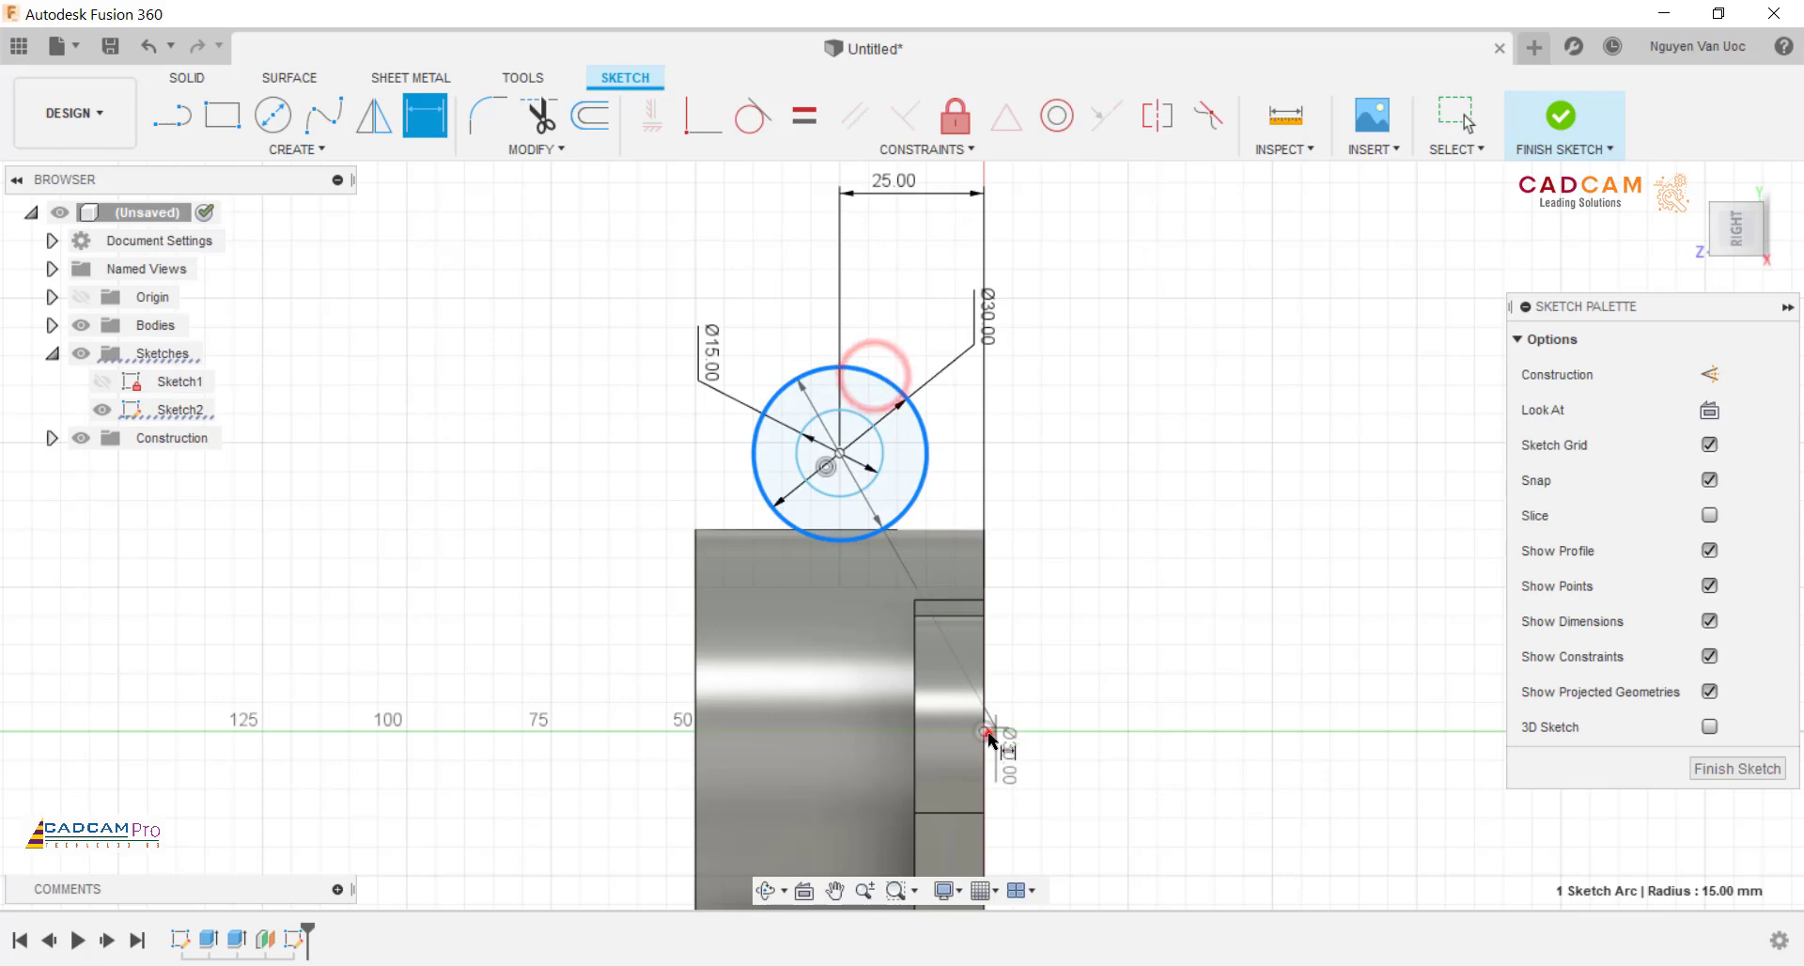
click(984, 731)
click(1157, 562)
text(55)
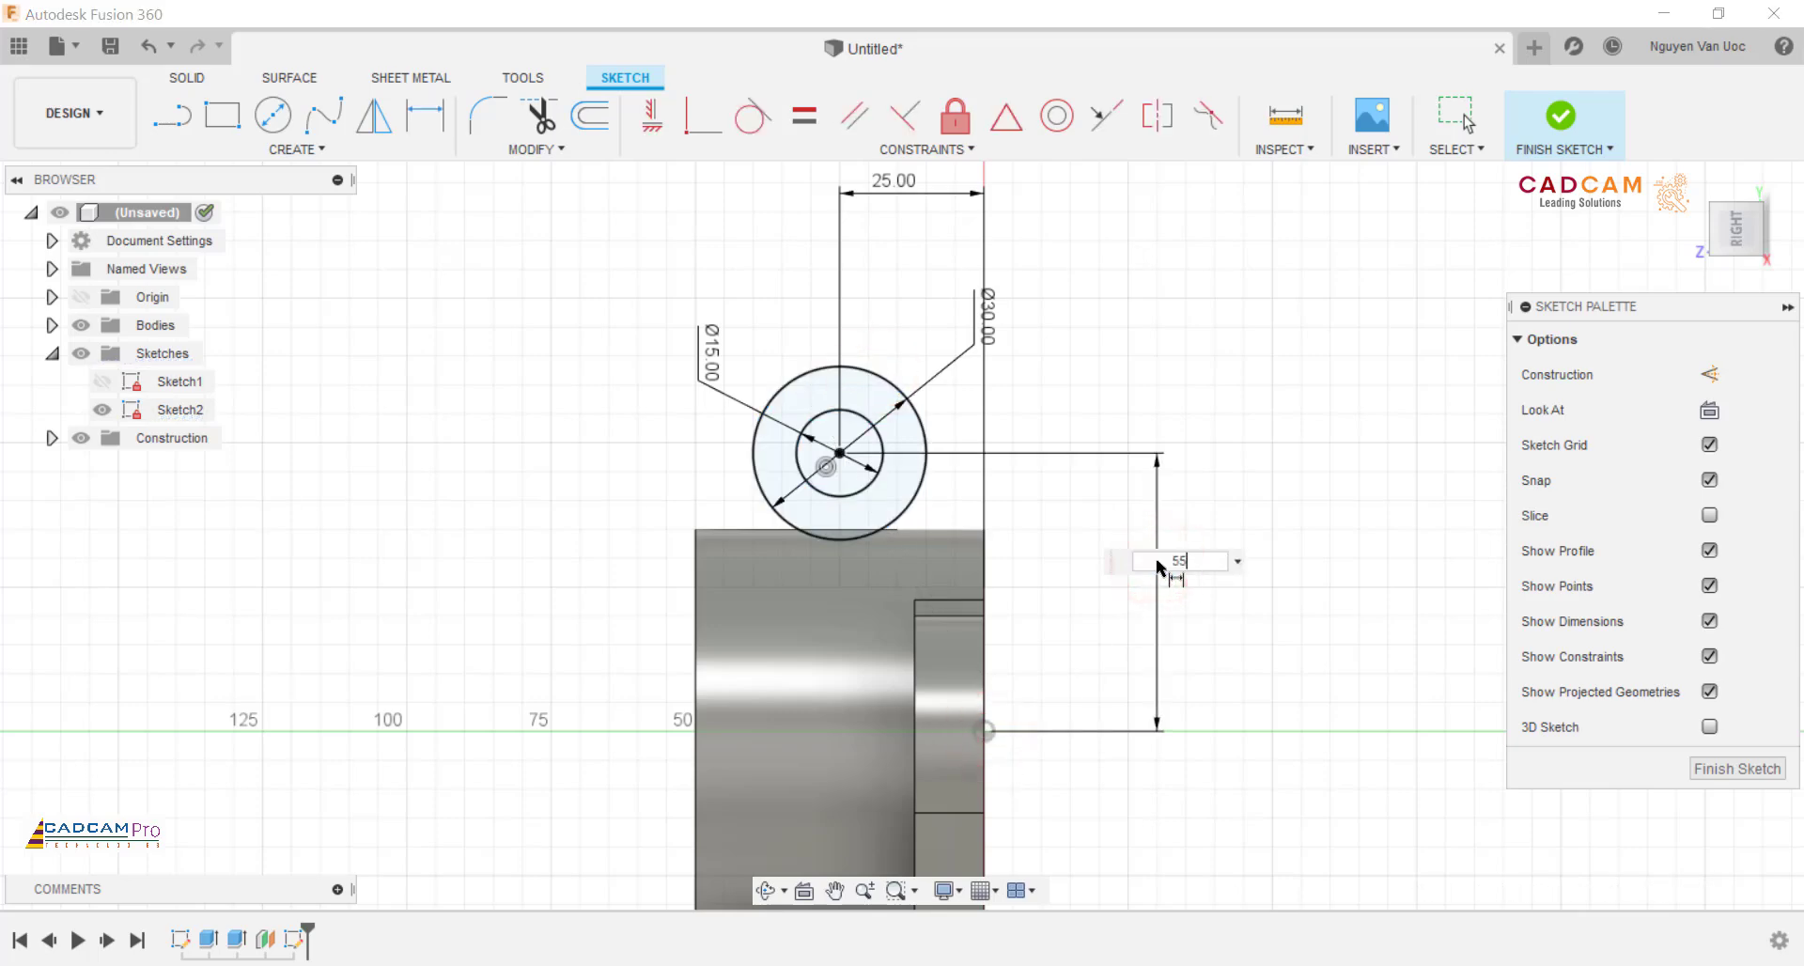
key(Return)
key(Escape)
scroll(1105, 565, up, 1)
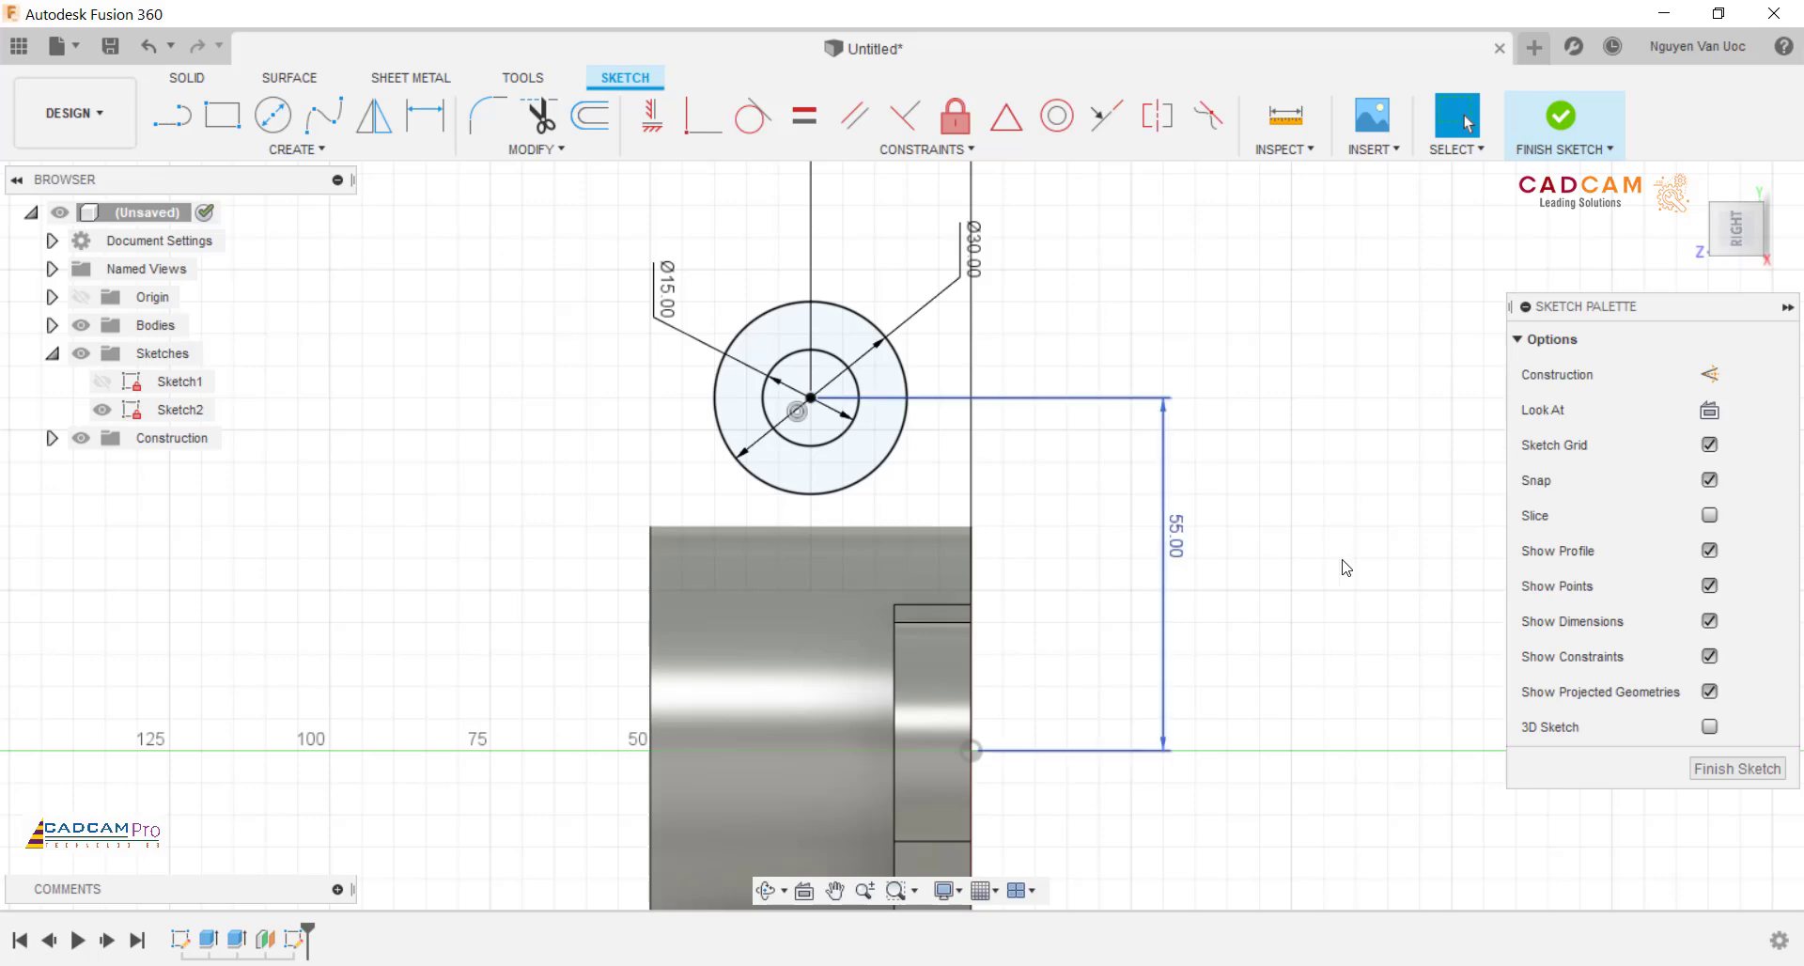
Step: Turn on the Slice option to cut the body display at the sketch plane
click(1710, 516)
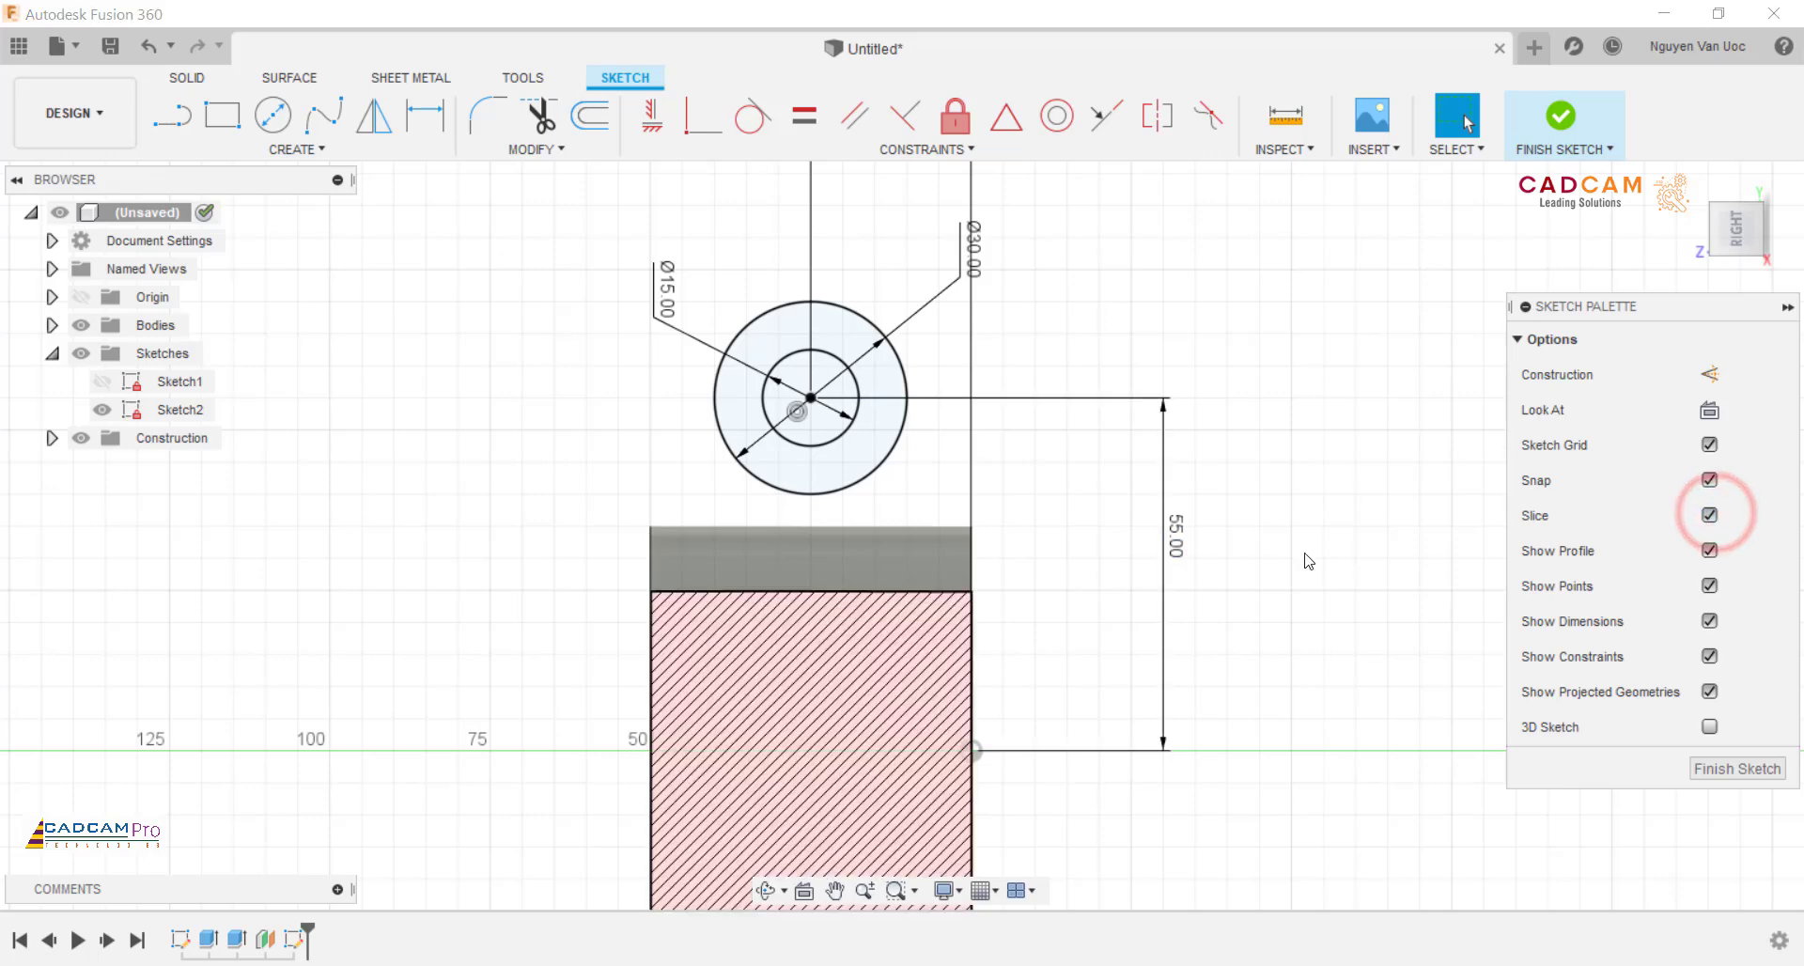
scroll(1286, 562, down, 3)
scroll(1238, 582, up, 2)
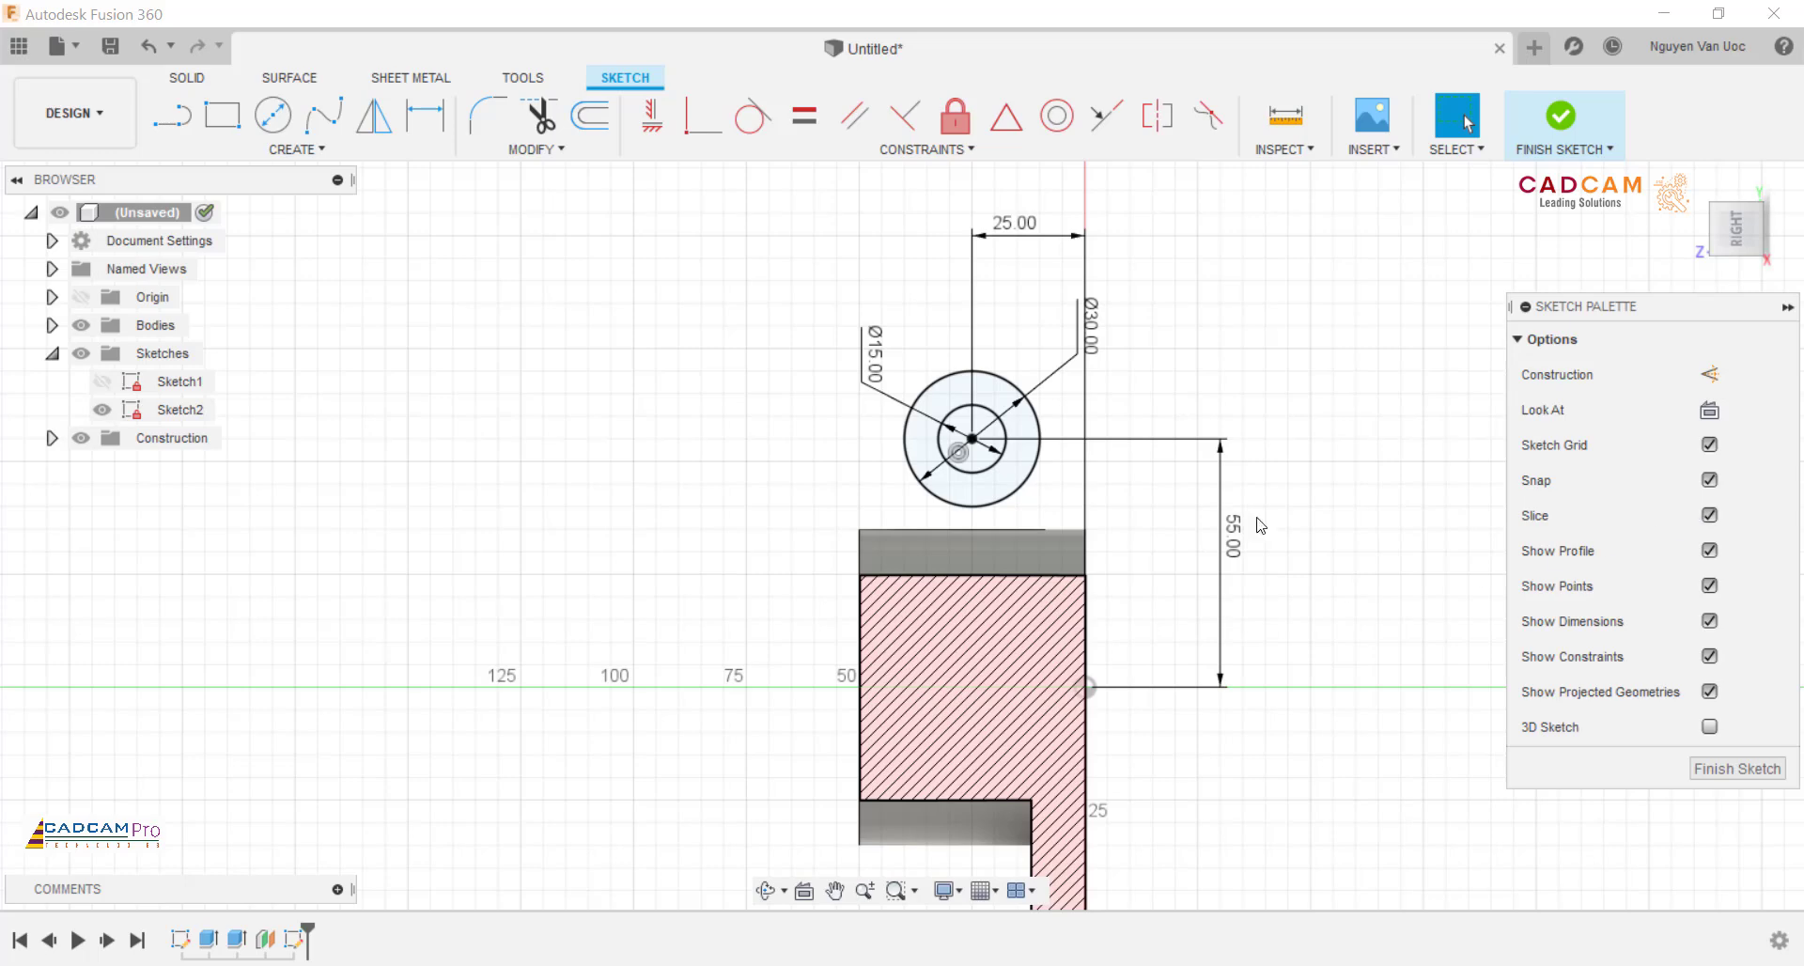
click(362, 149)
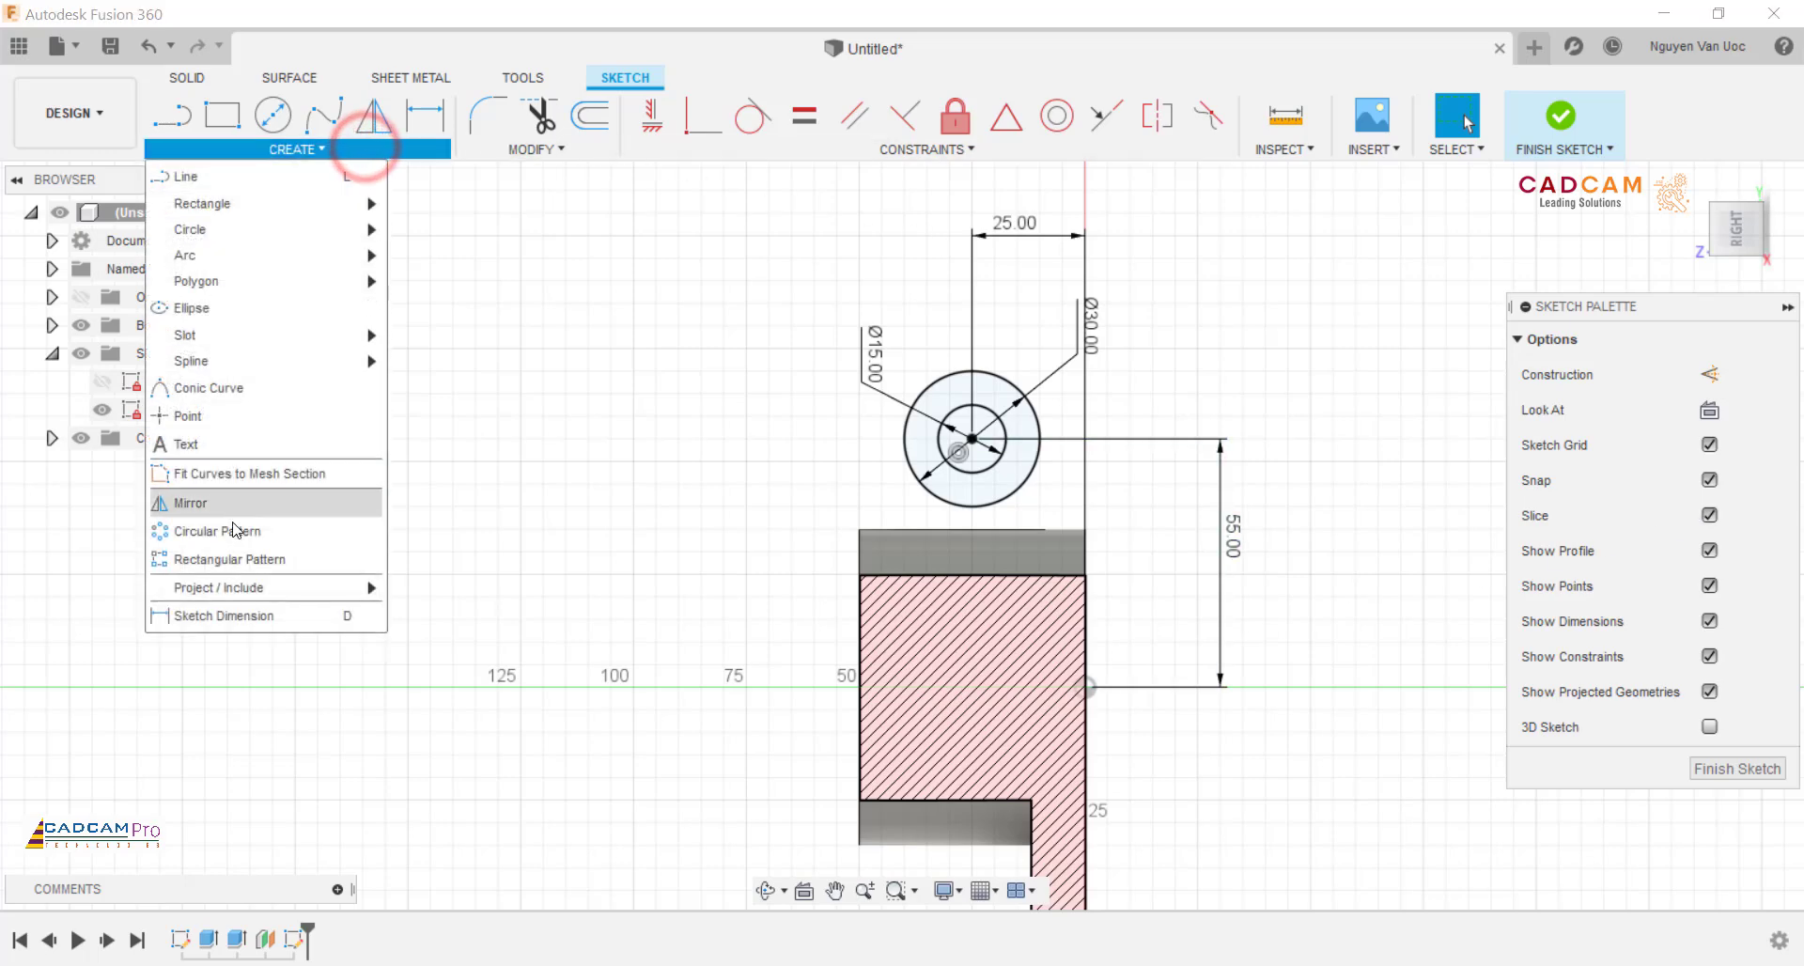
mouse_move(282, 587)
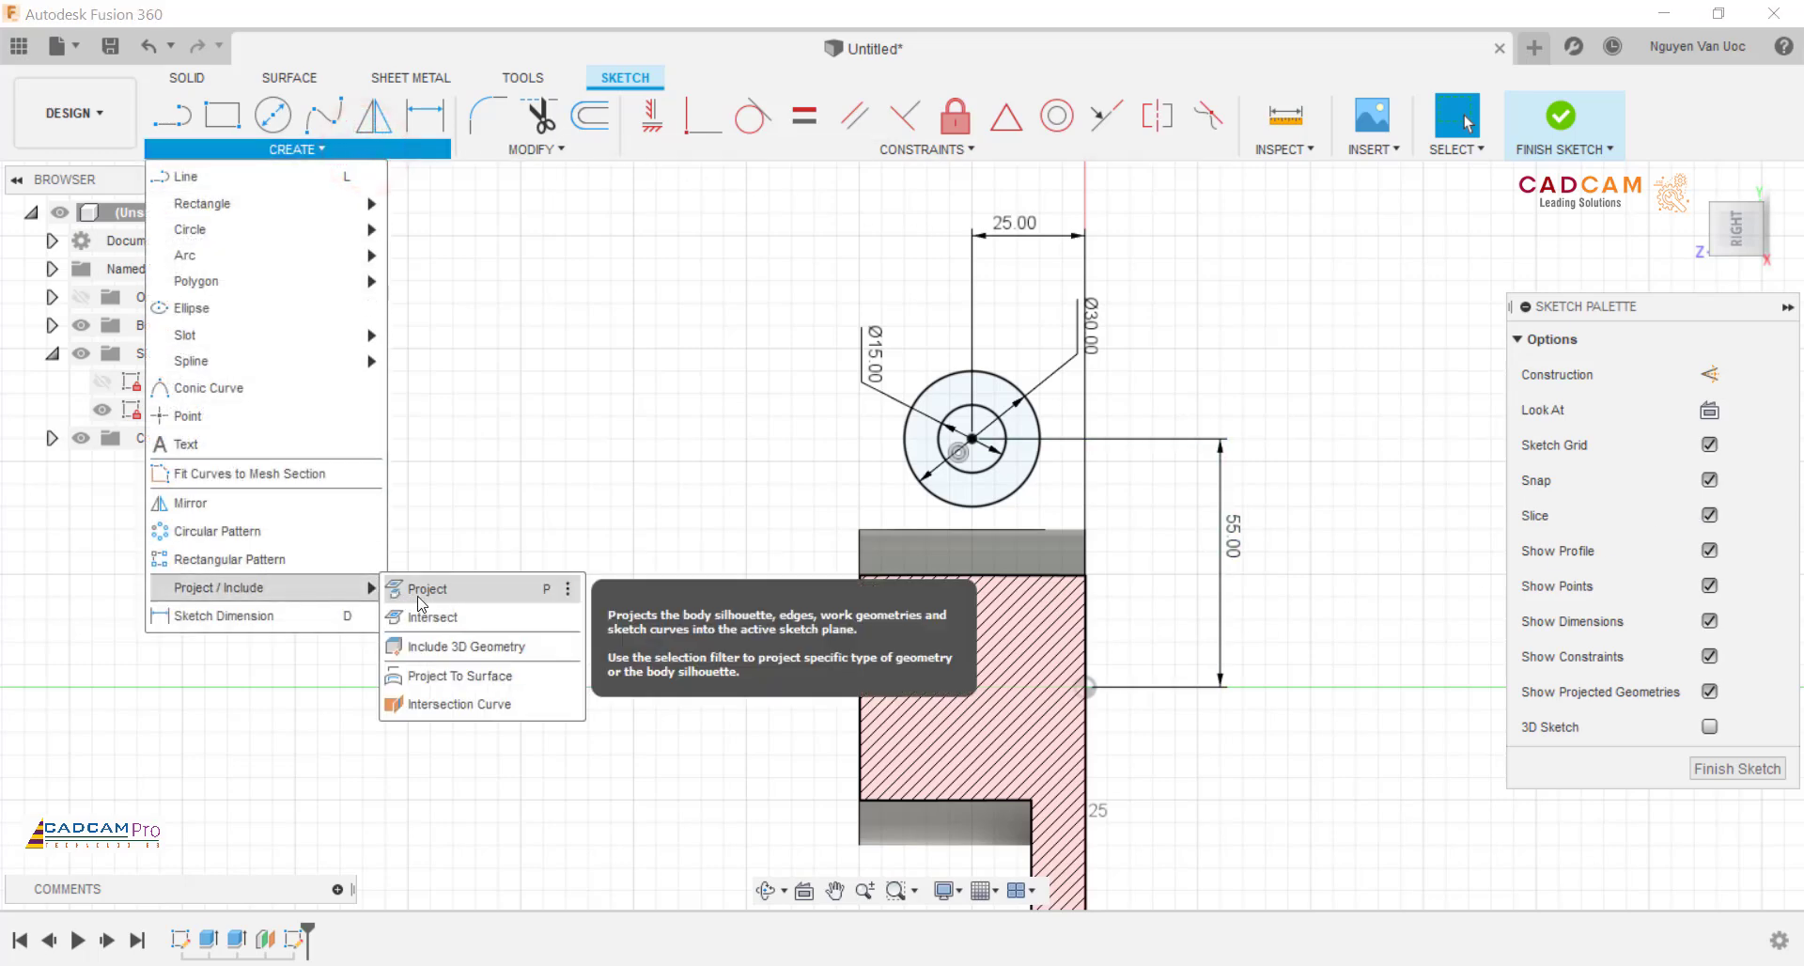
click(419, 598)
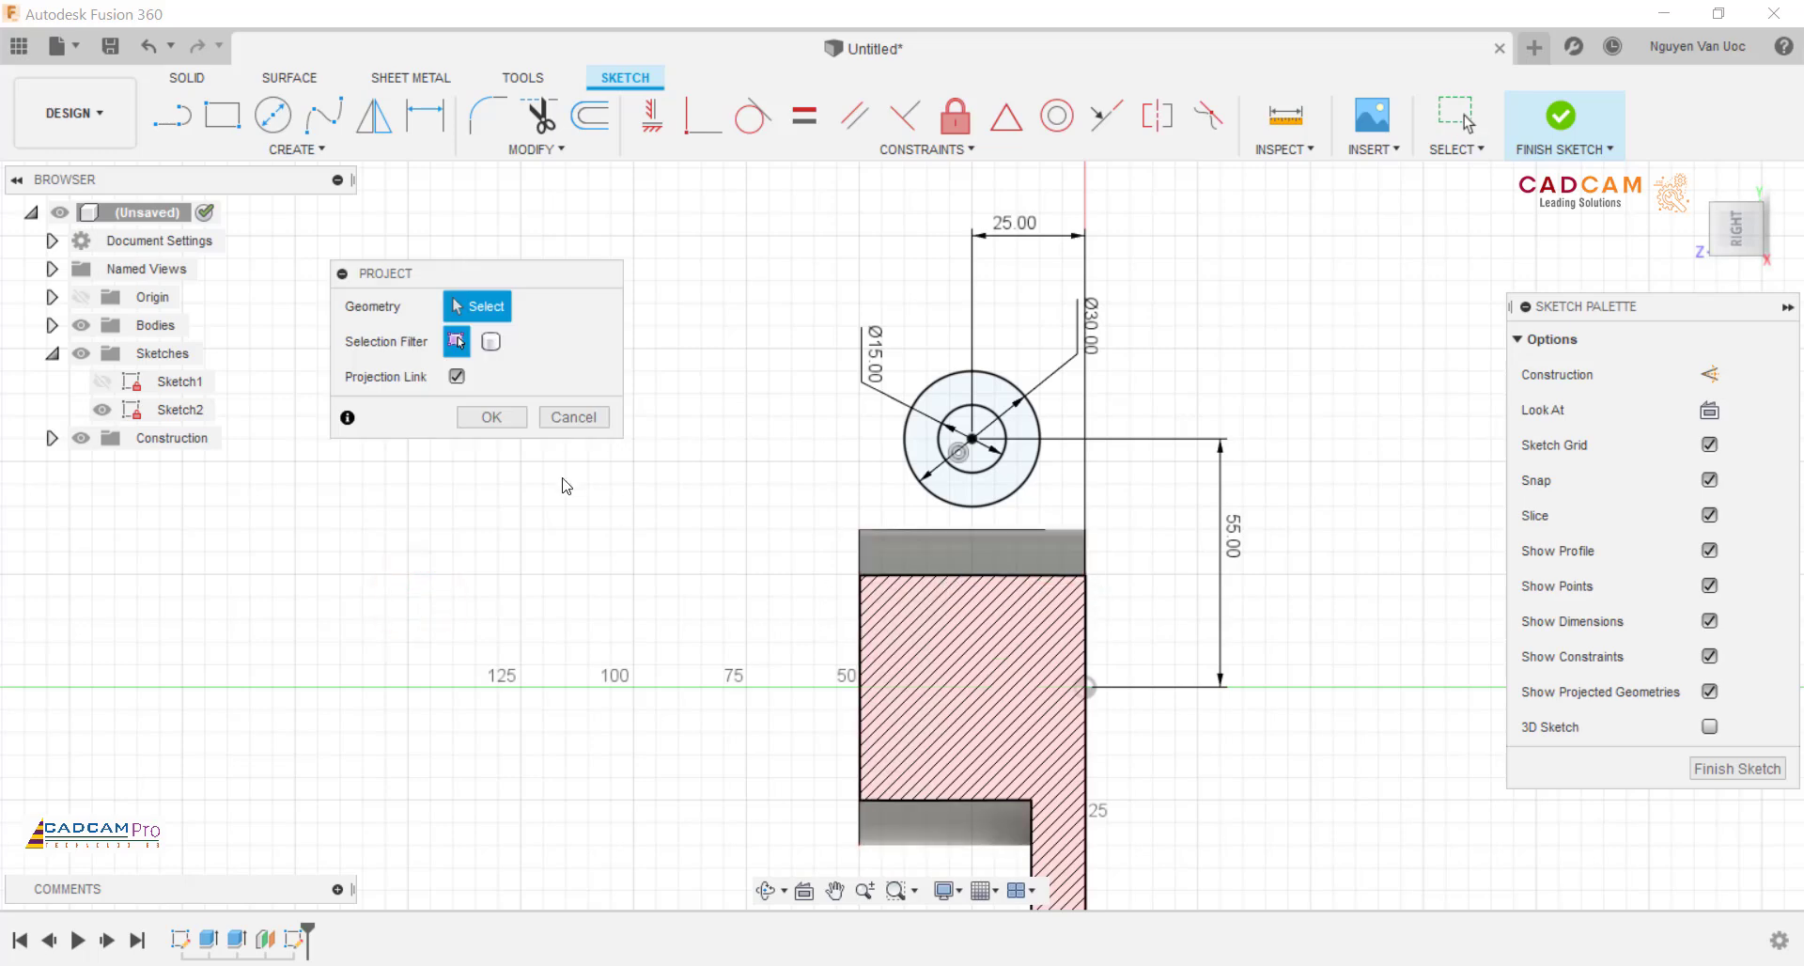
click(568, 418)
Step: Add the body's section outline to the sketch with Intersect, using the Bodies selection filter and keeping the projection link
click(362, 149)
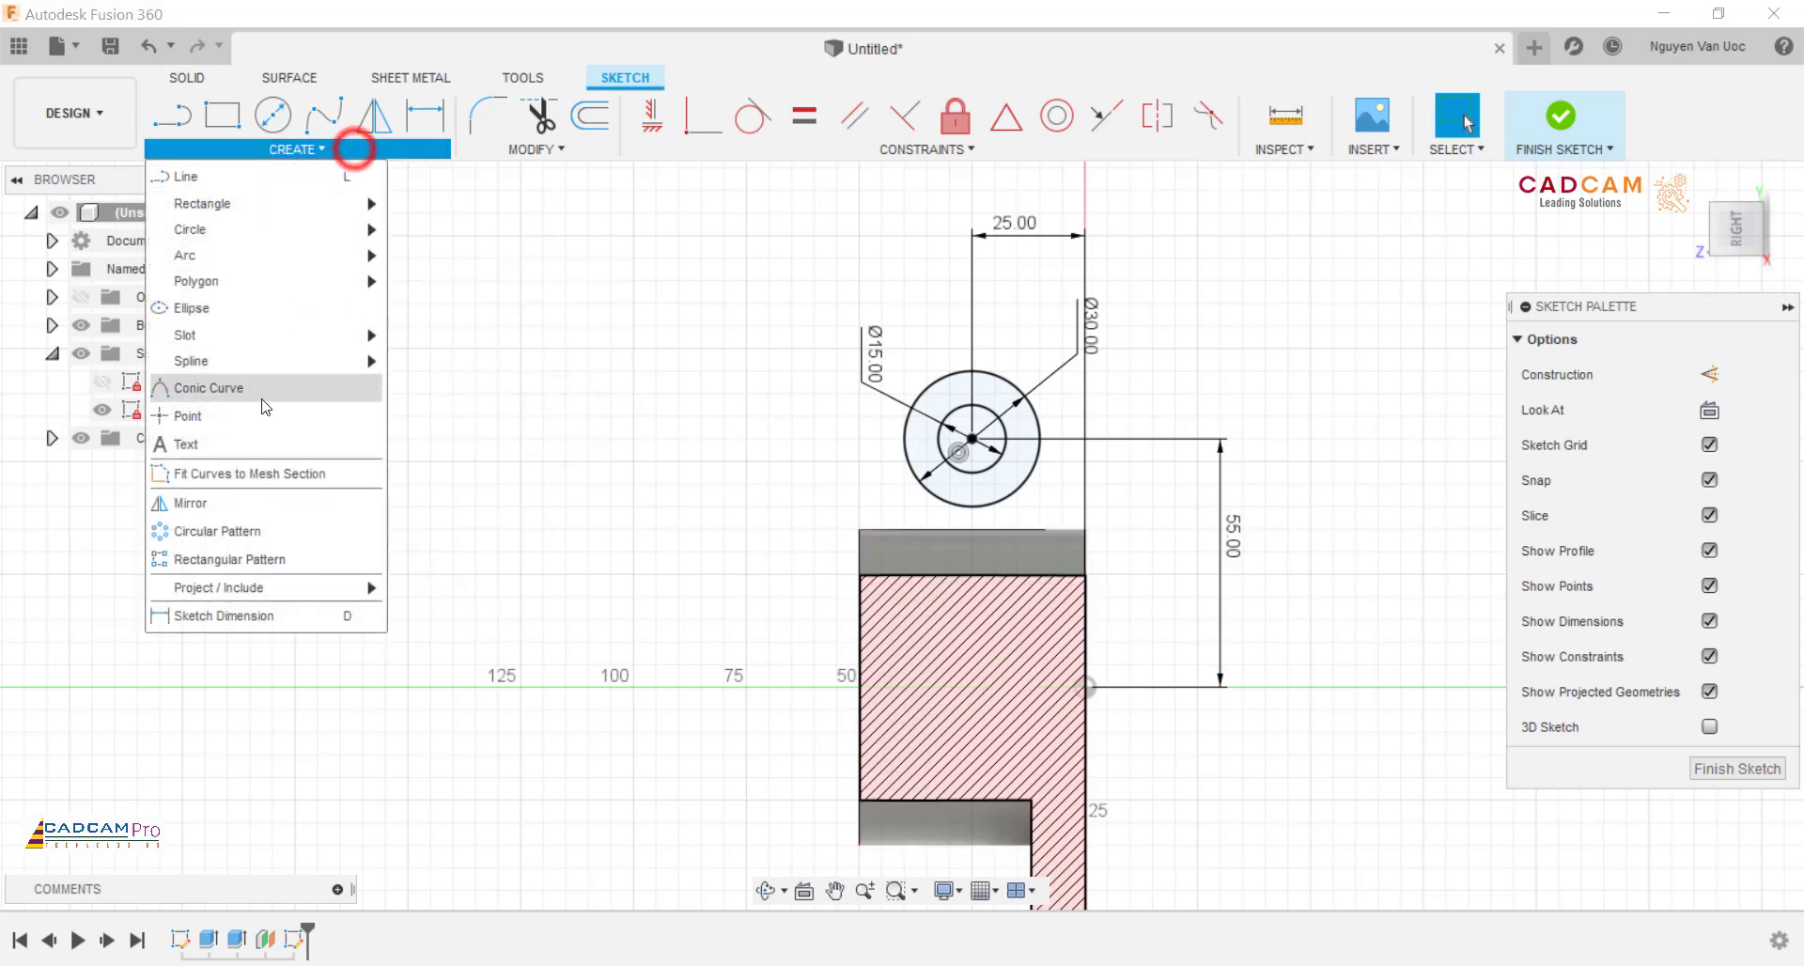
click(252, 586)
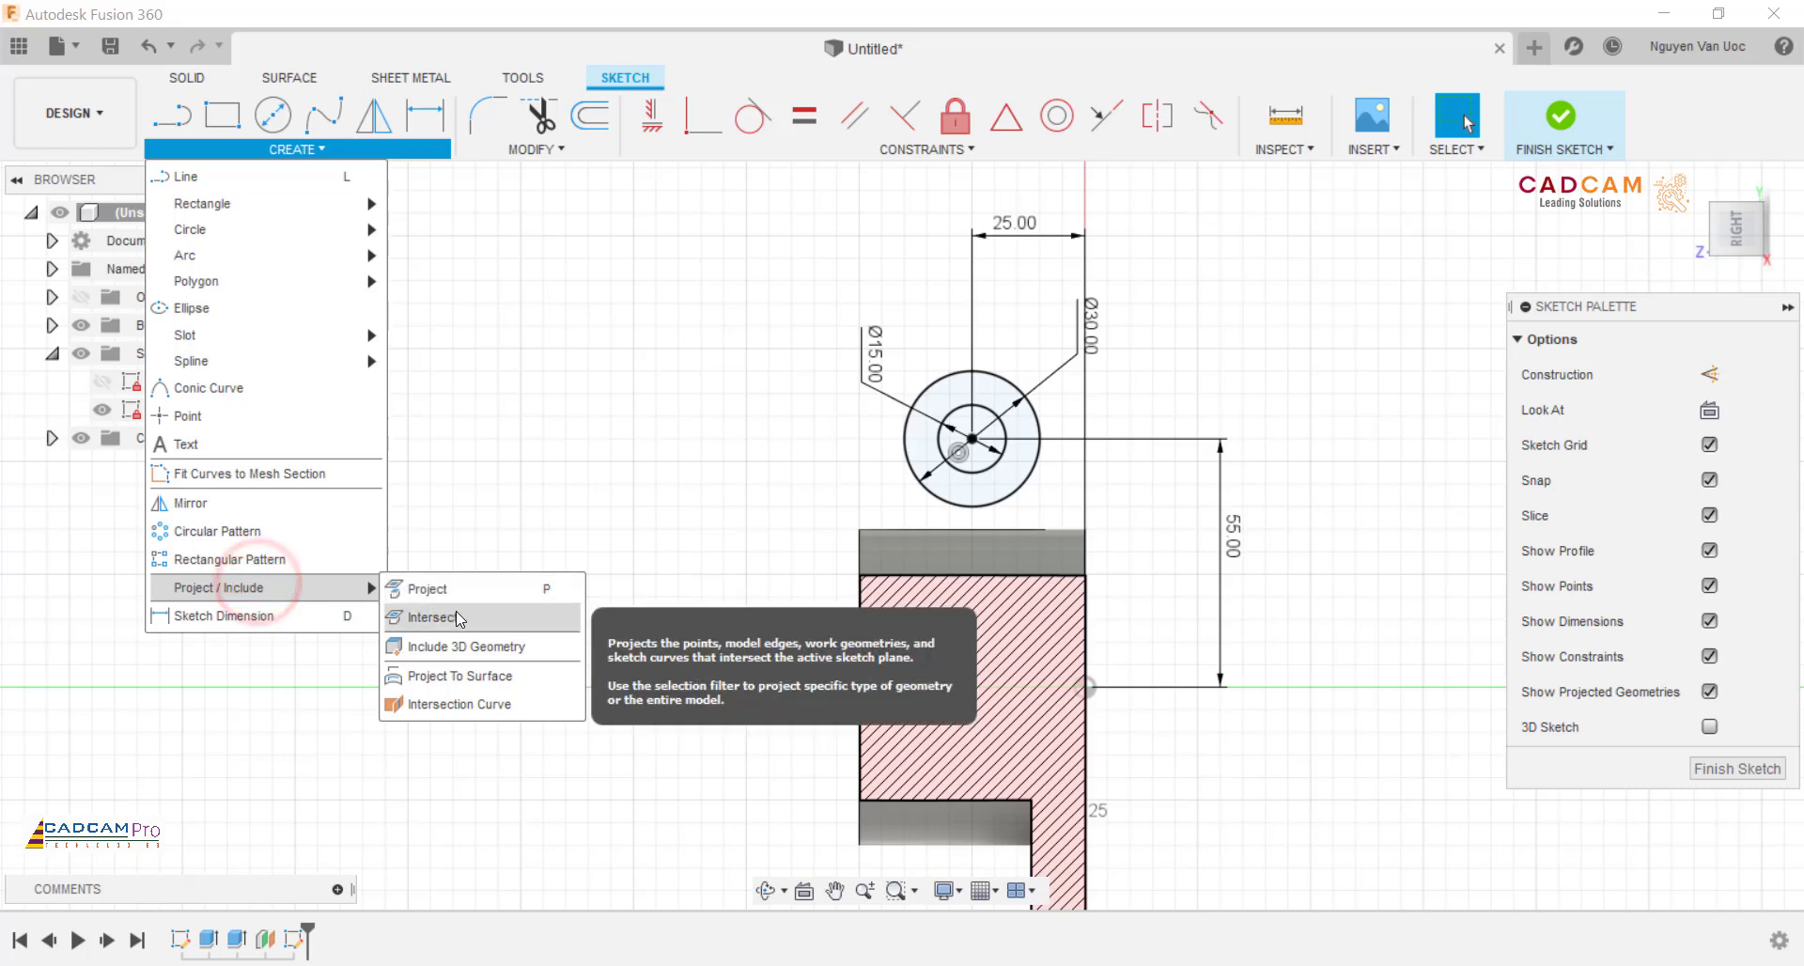
click(458, 620)
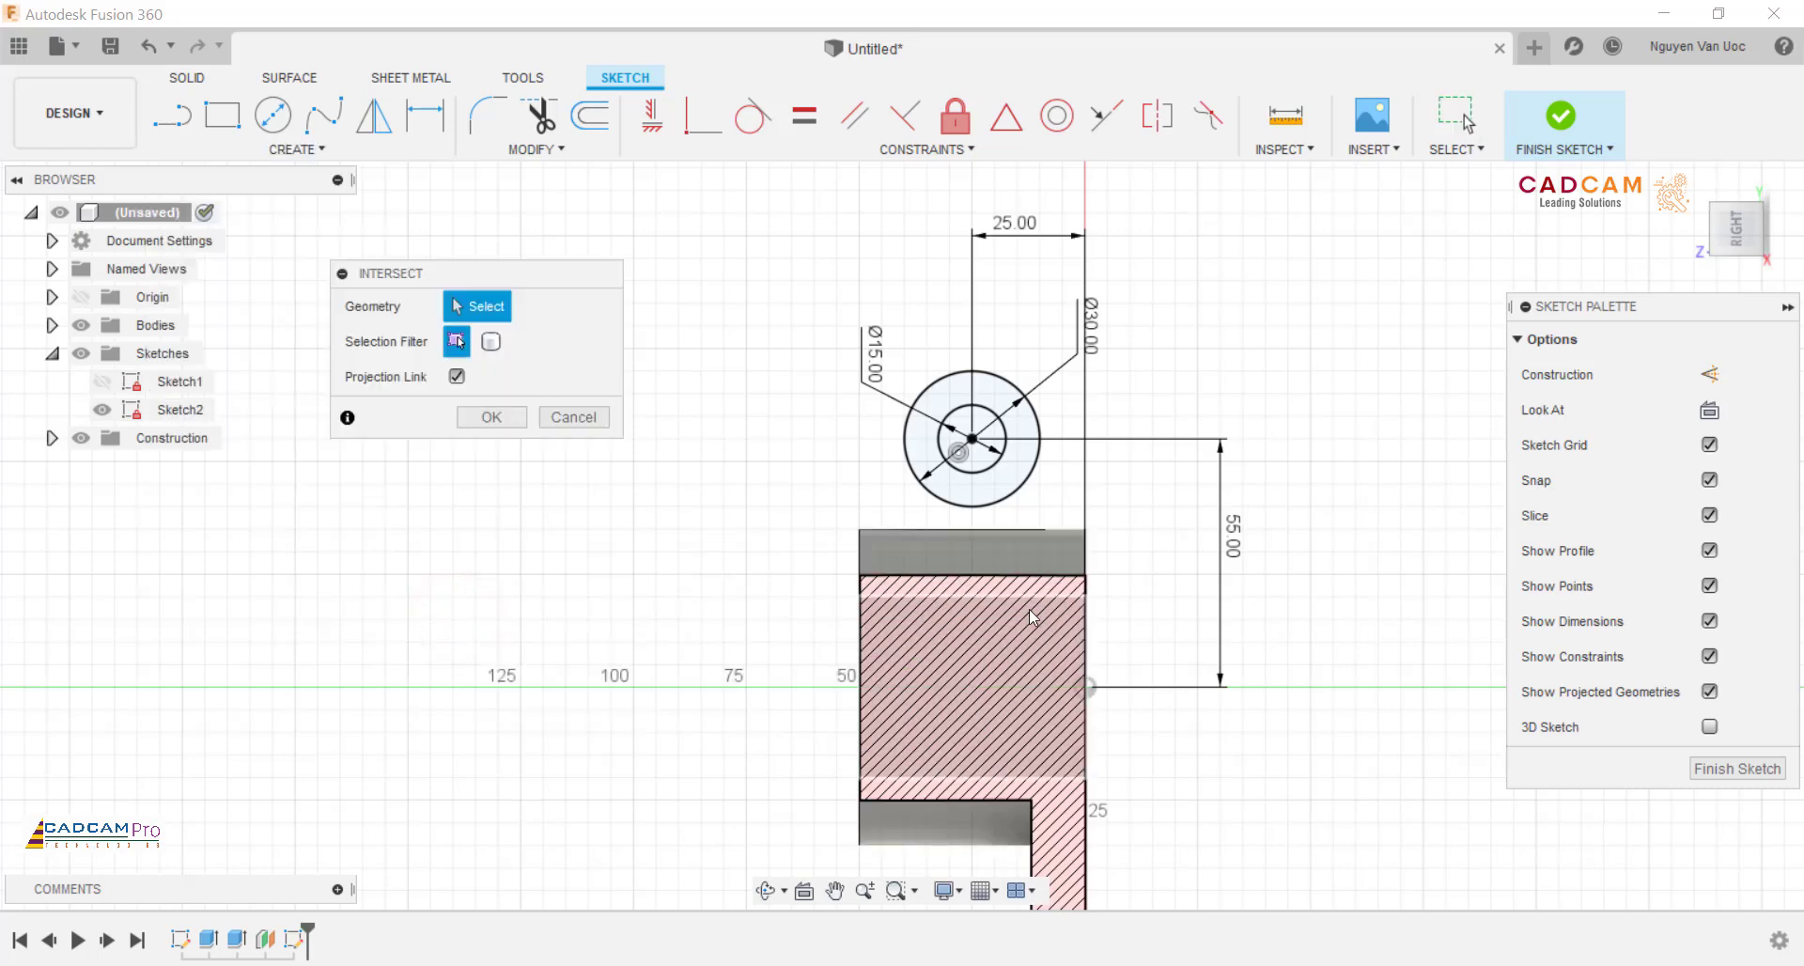
click(1066, 573)
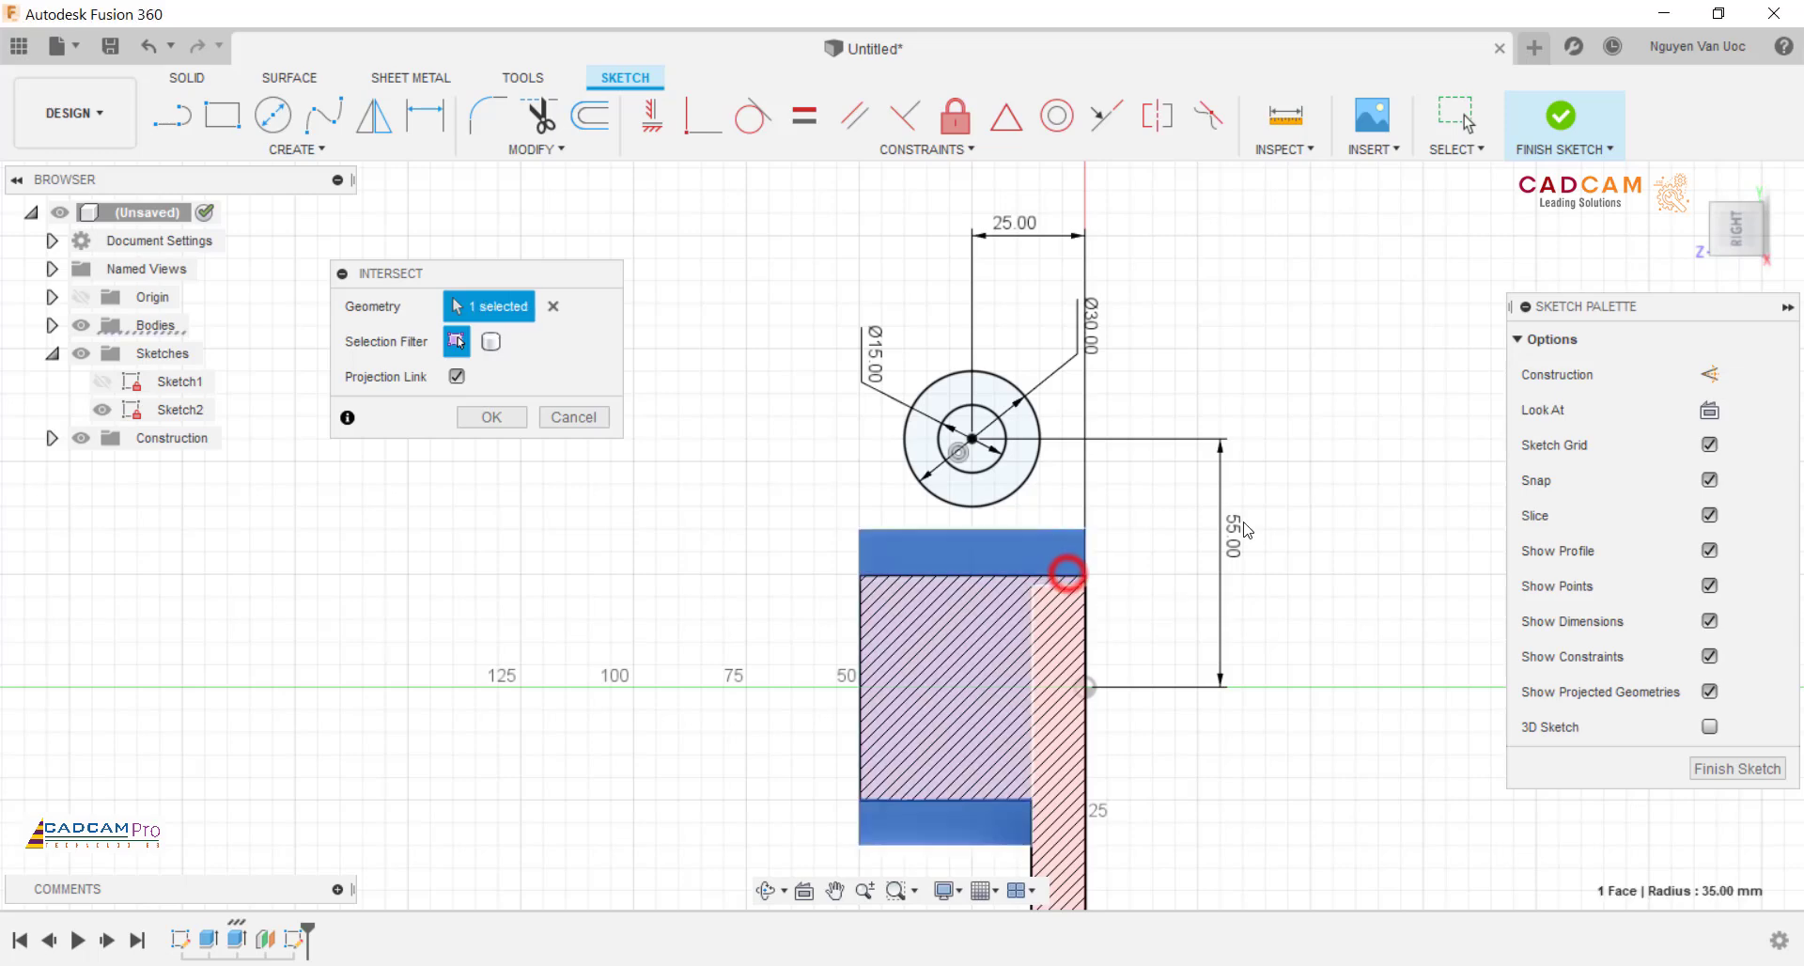
scroll(1221, 555, down, 3)
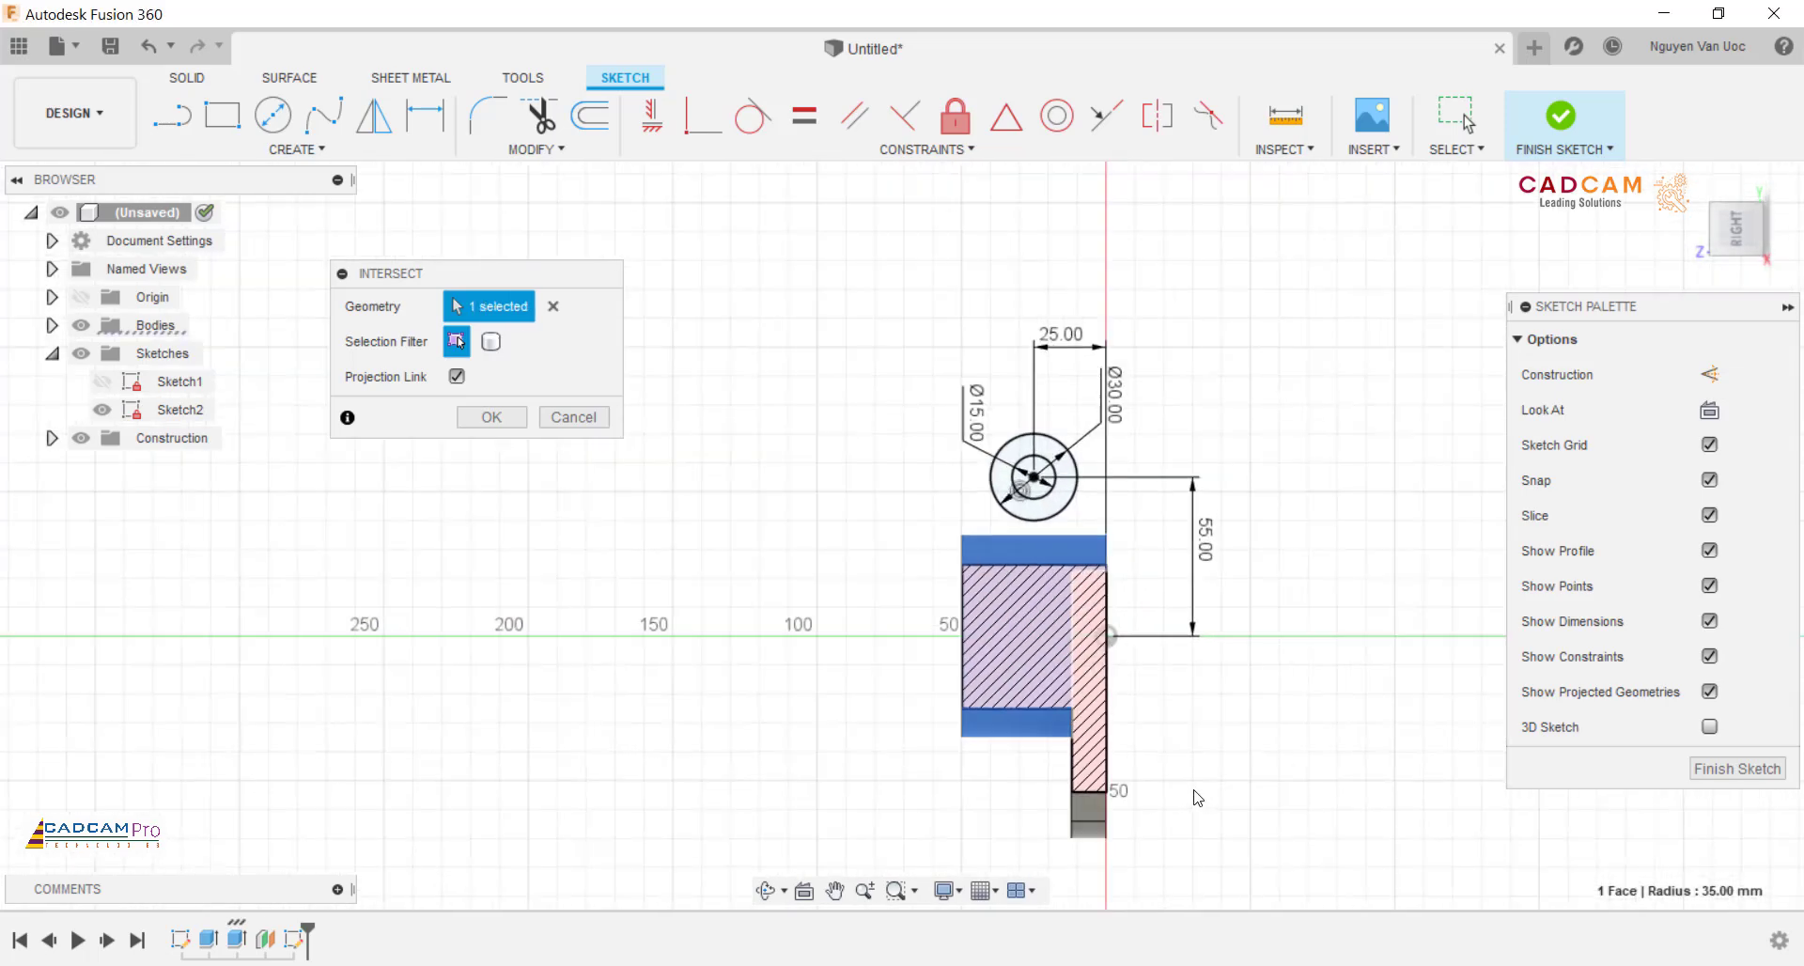
scroll(1198, 796, up, 2)
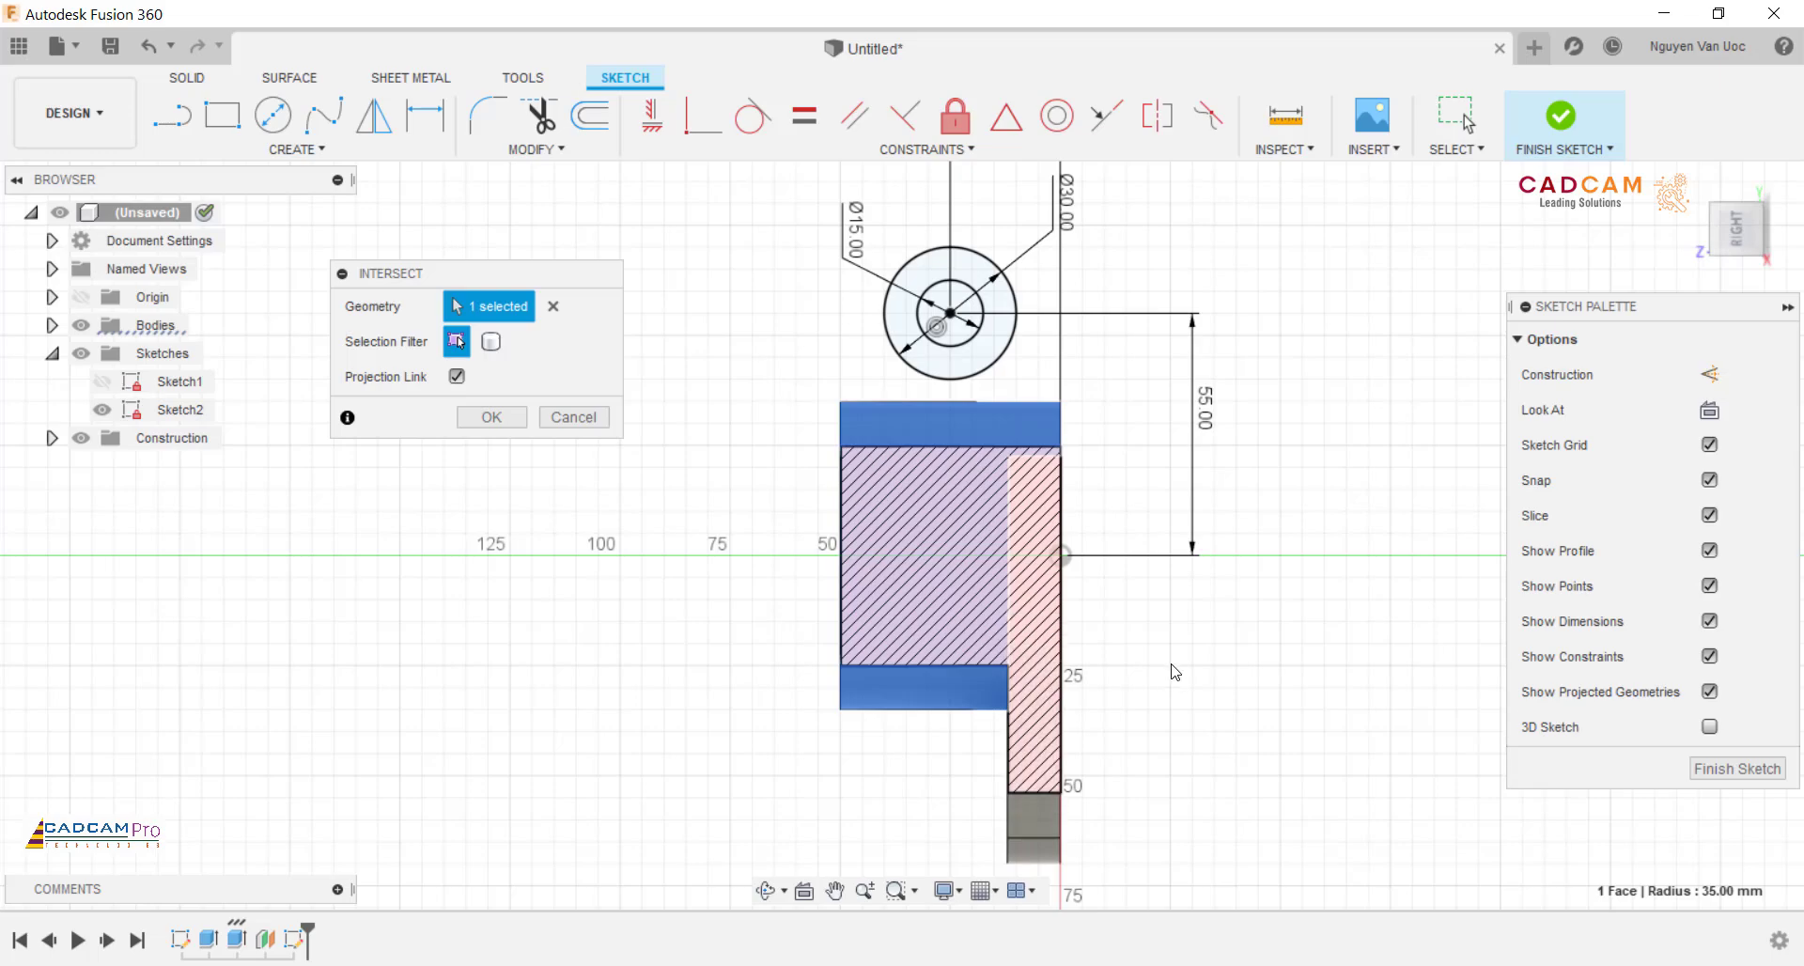
mouse_move(1174, 671)
shift+middle_down()
mouse_move(1349, 716)
mouse_move(1282, 706)
shift+middle_up()
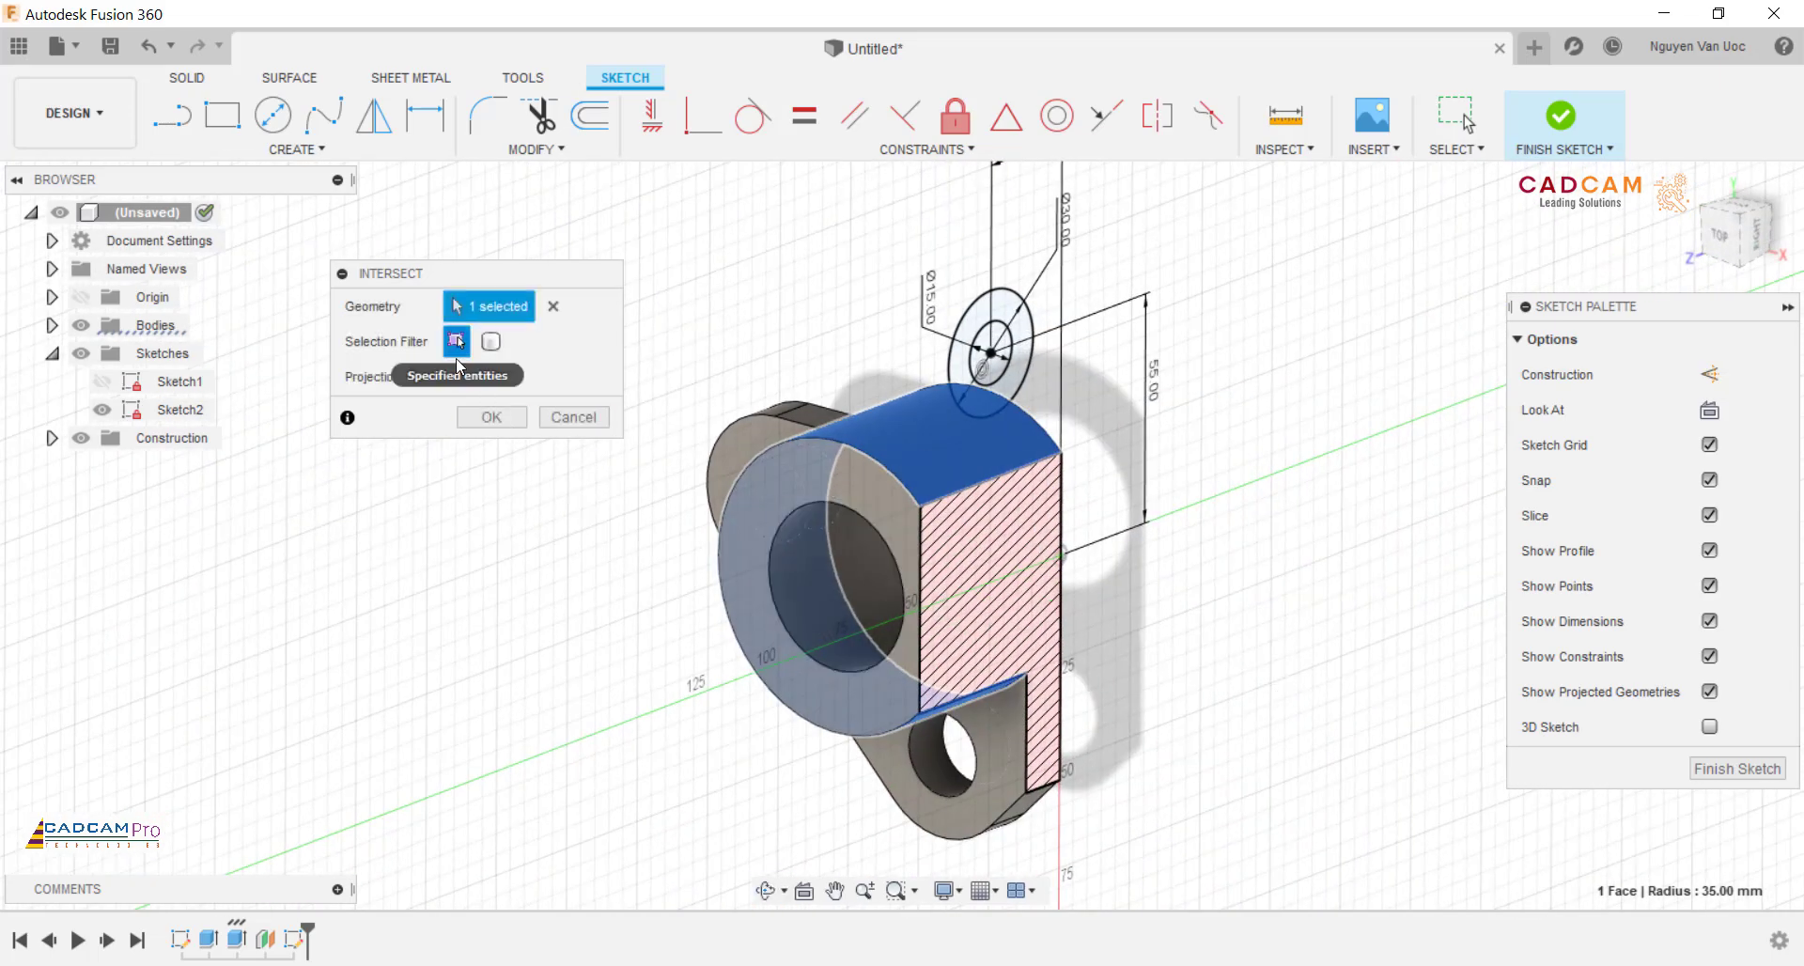
click(490, 343)
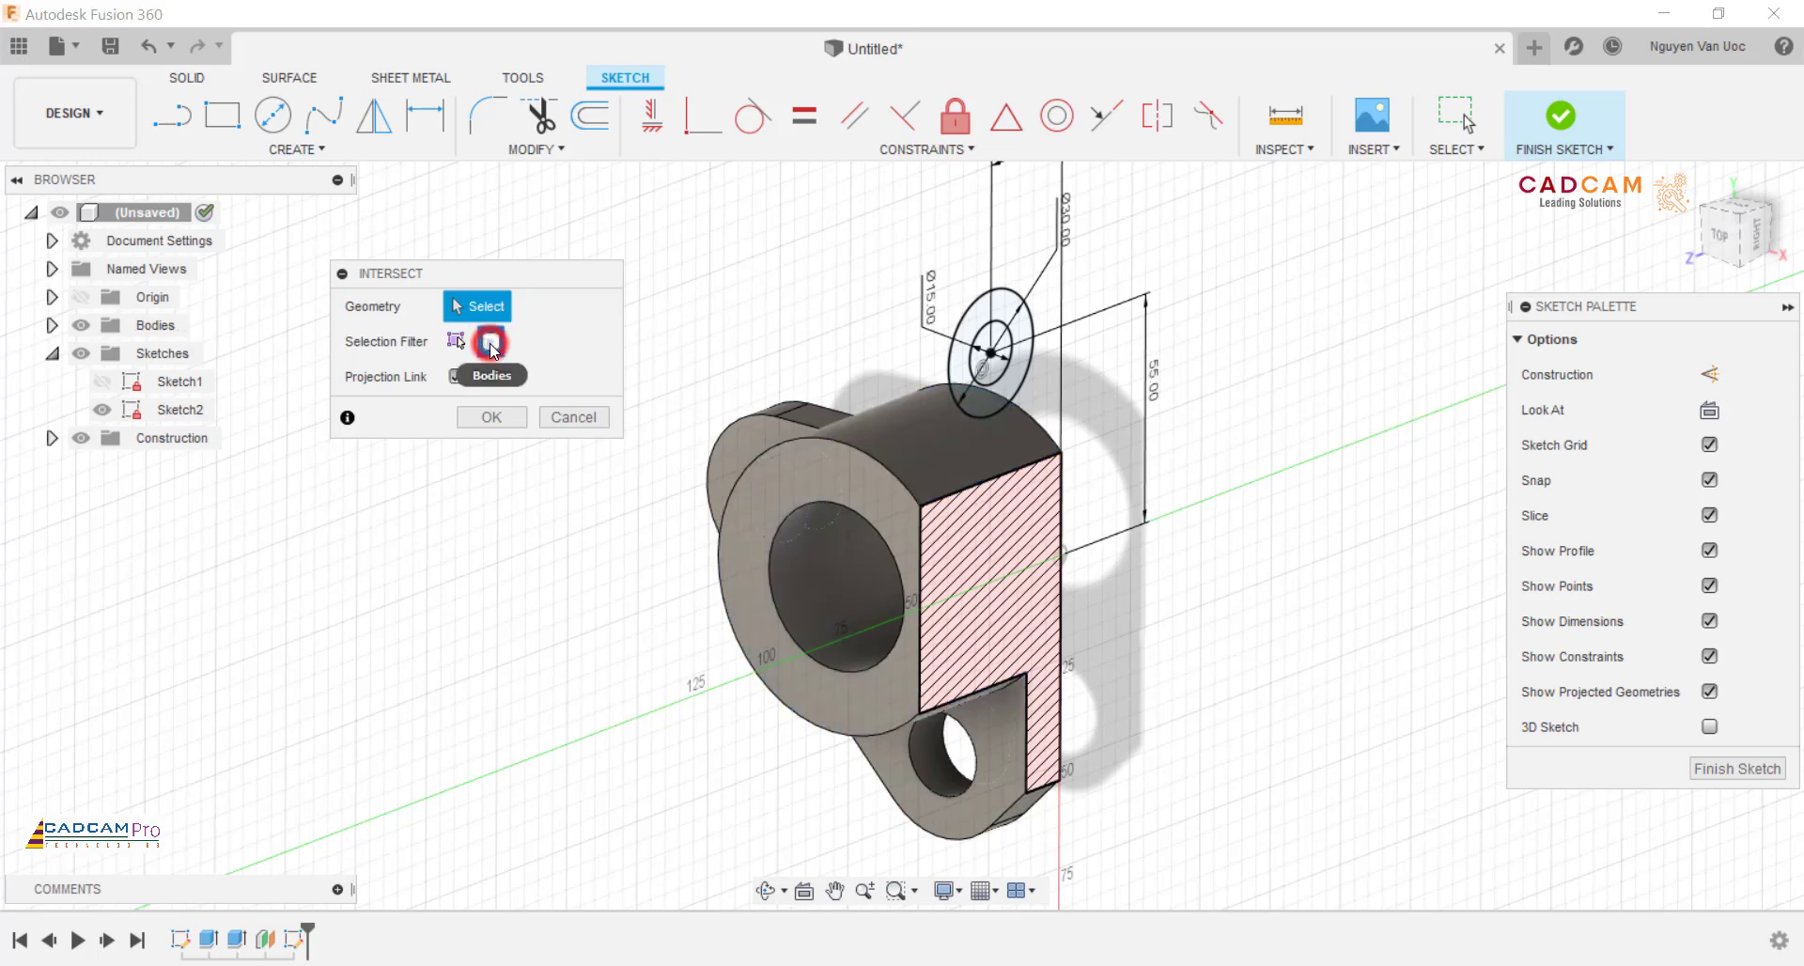
click(1003, 518)
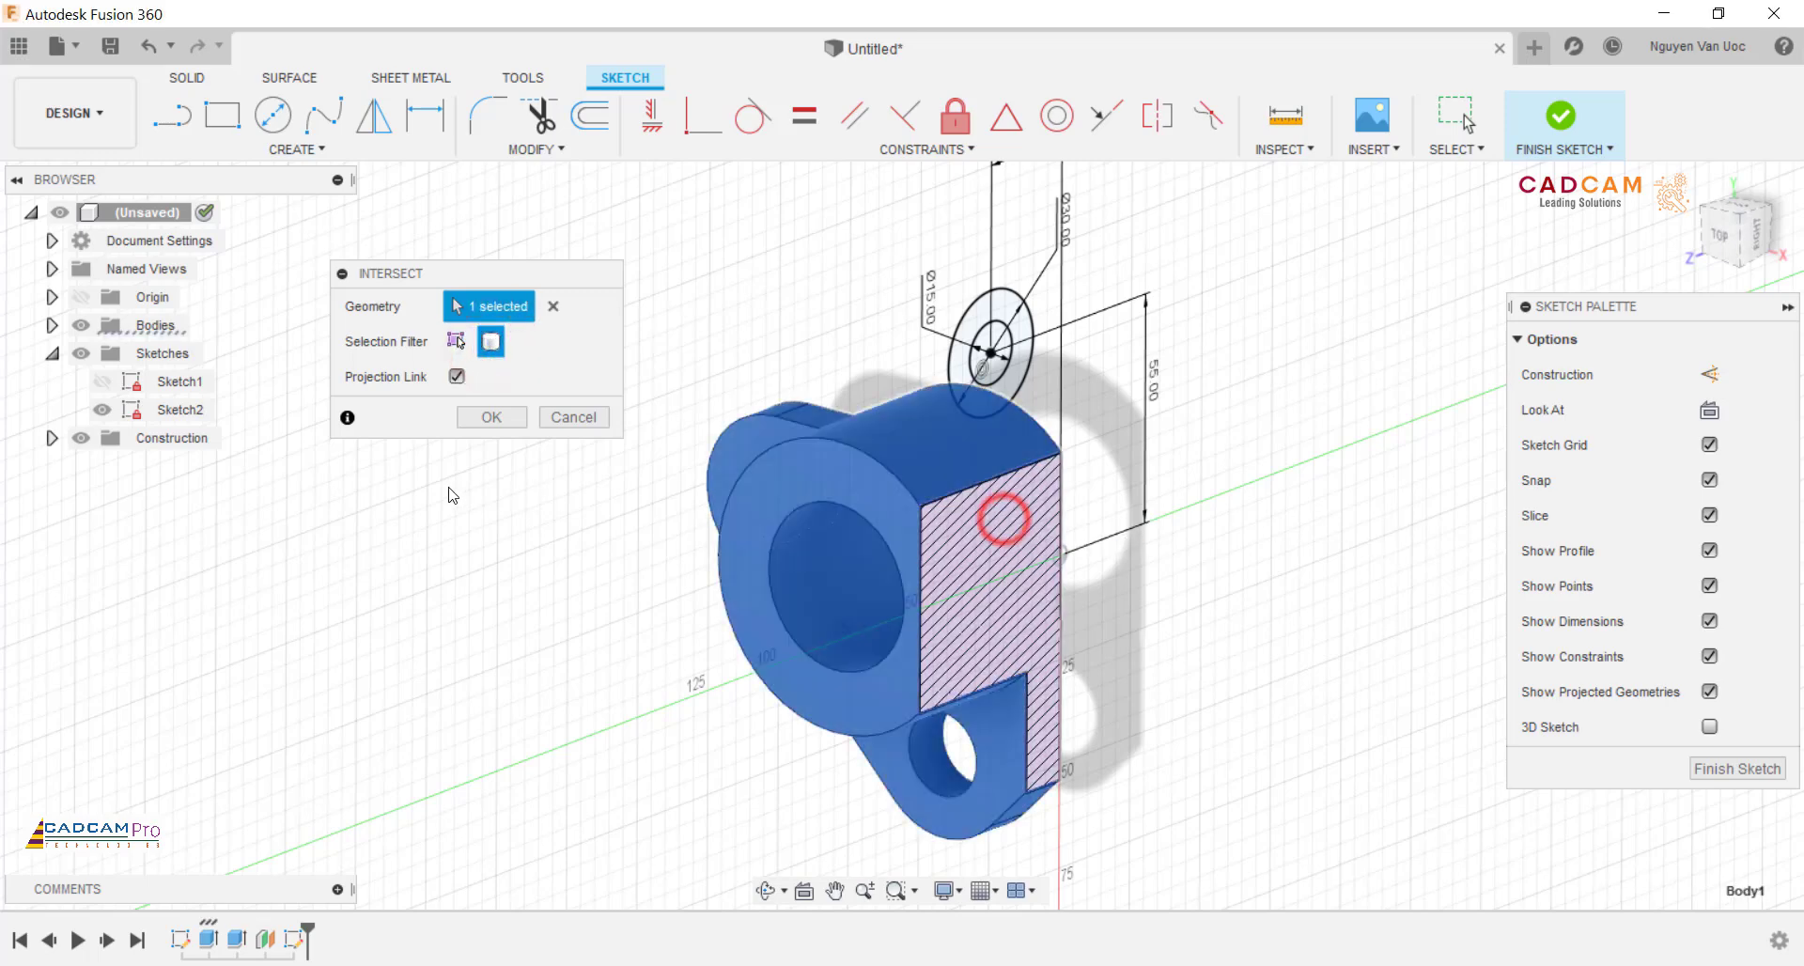
click(492, 419)
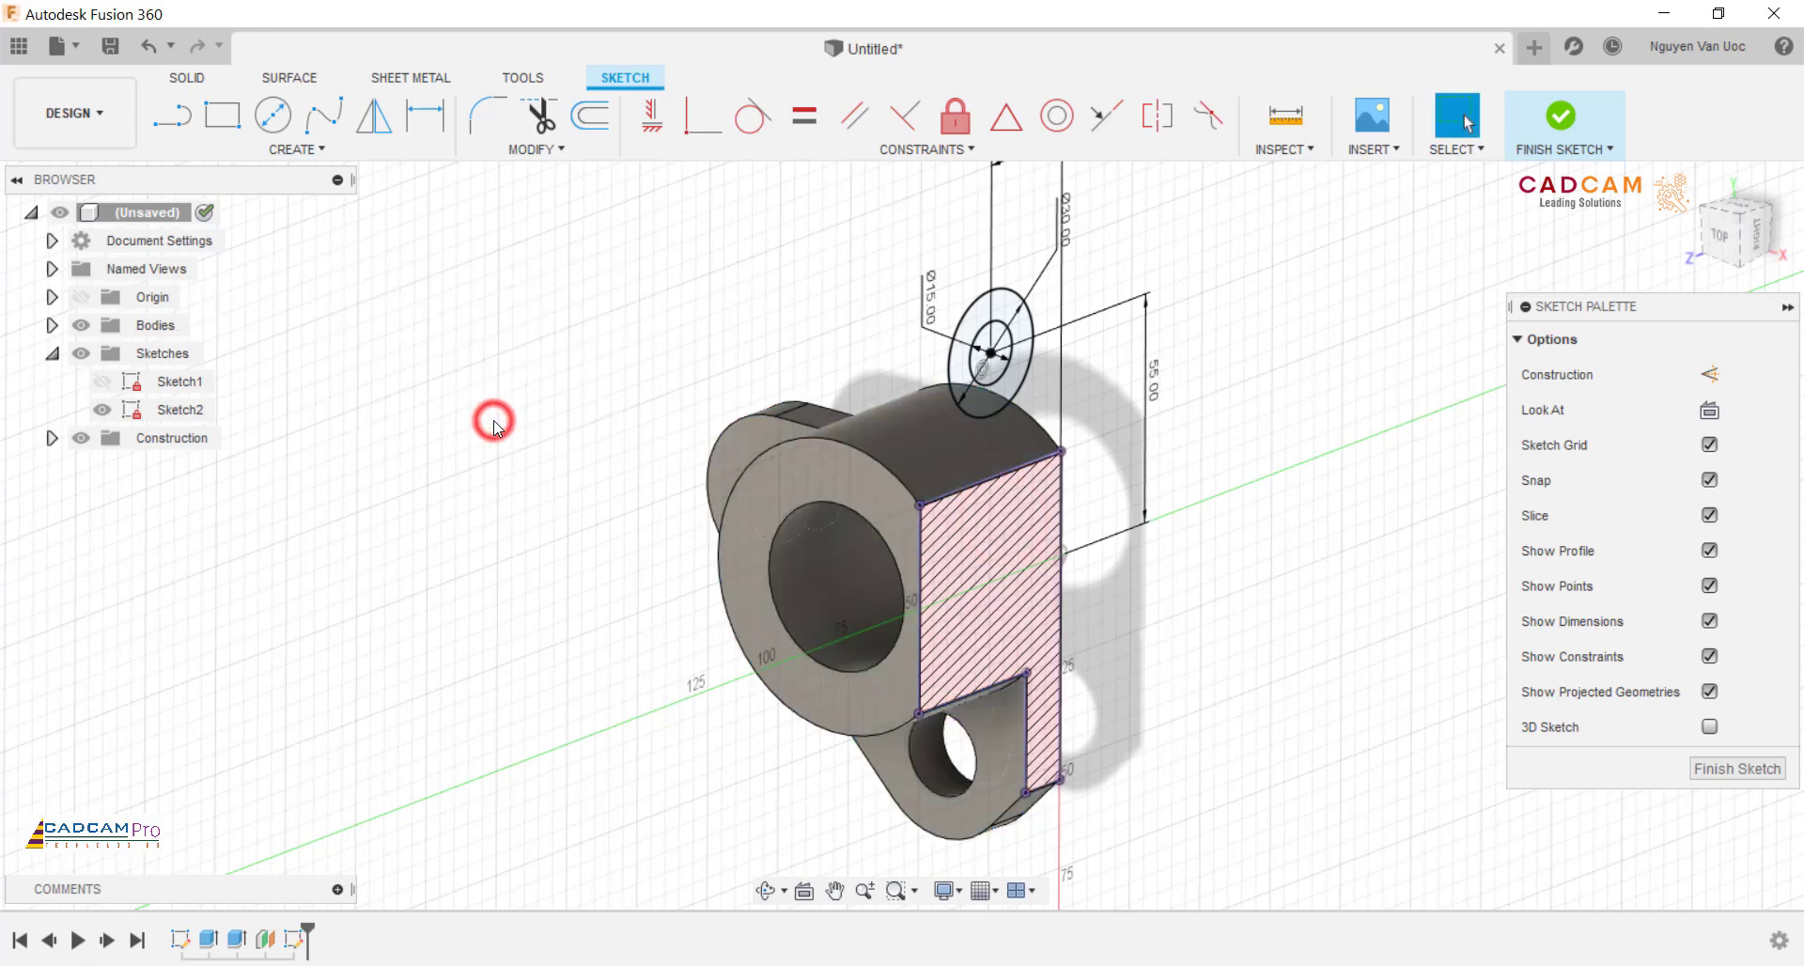
Step: Hide the solid body and view the sketch straight on from the right
click(52, 325)
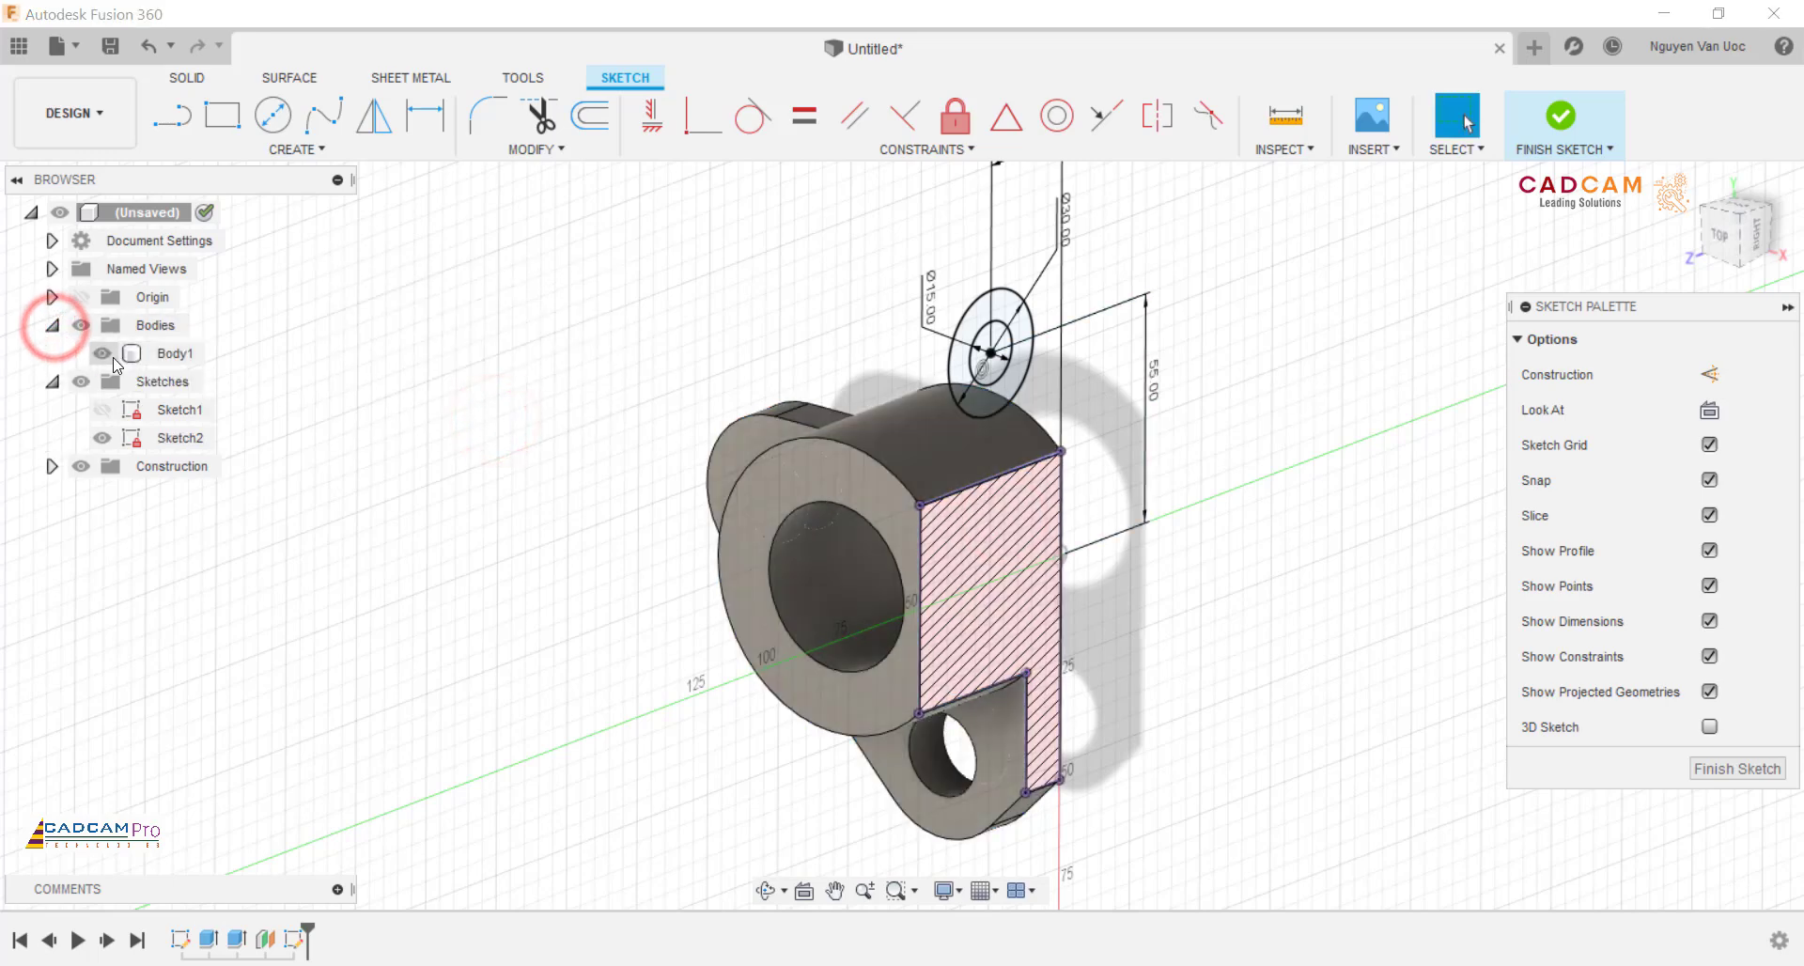
click(102, 353)
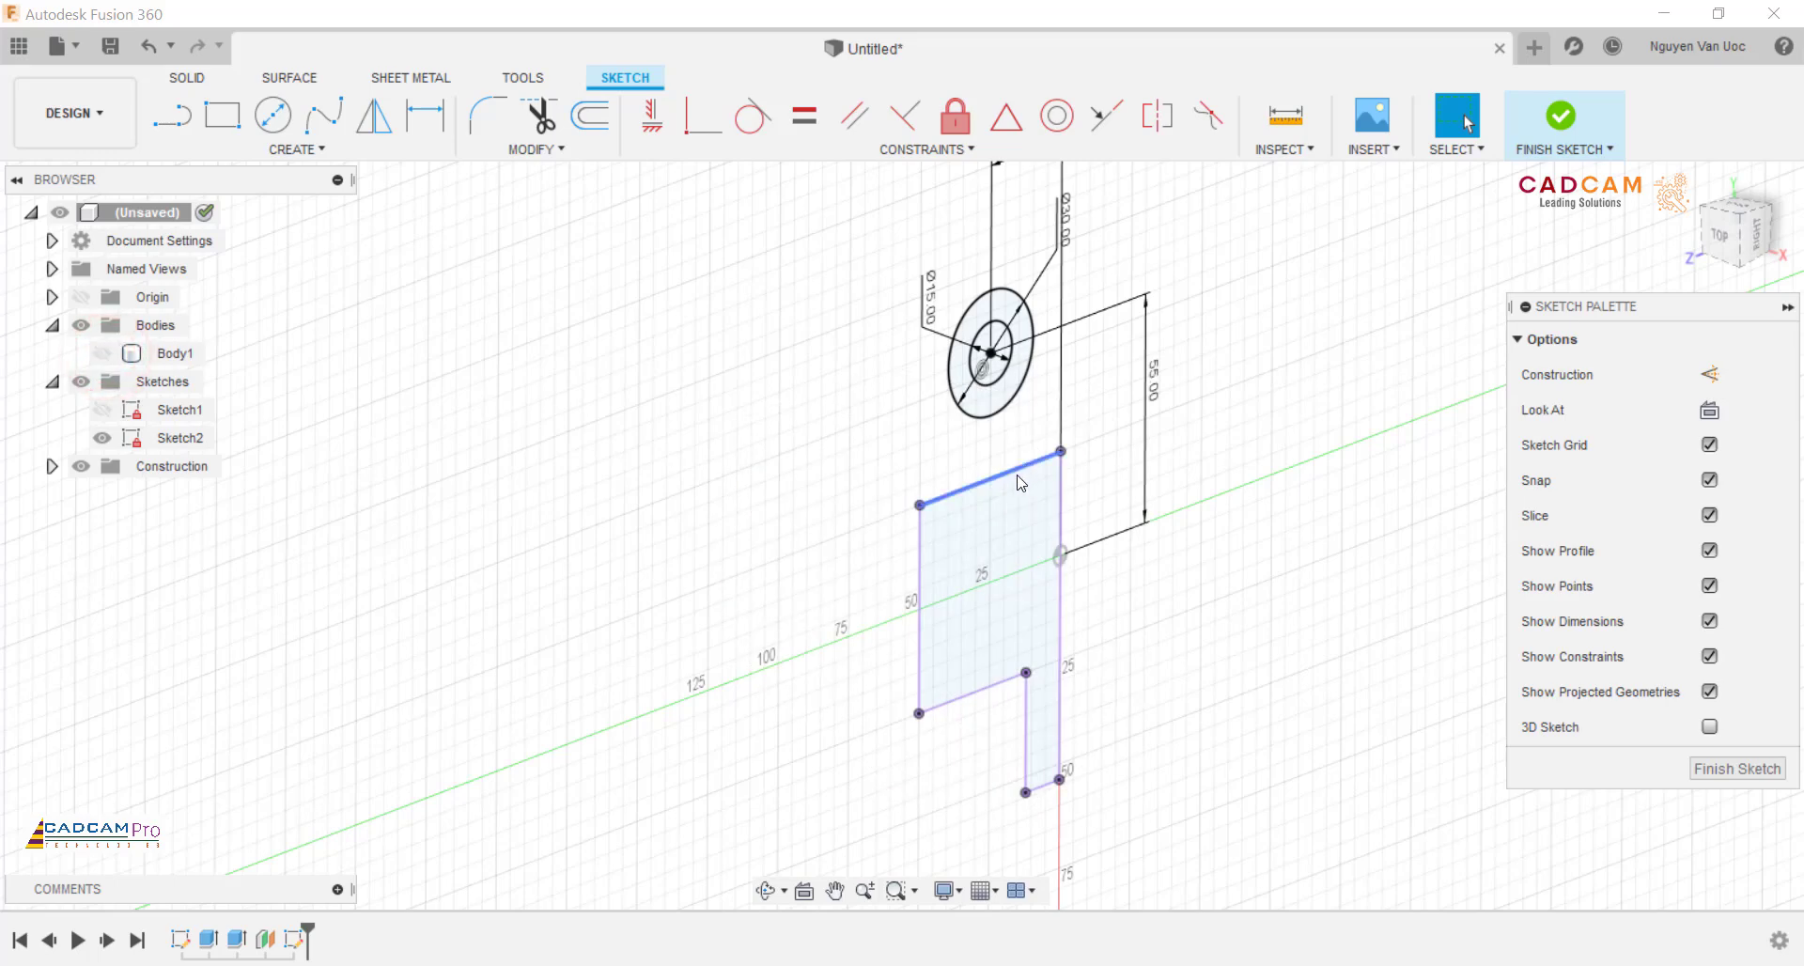
click(1710, 263)
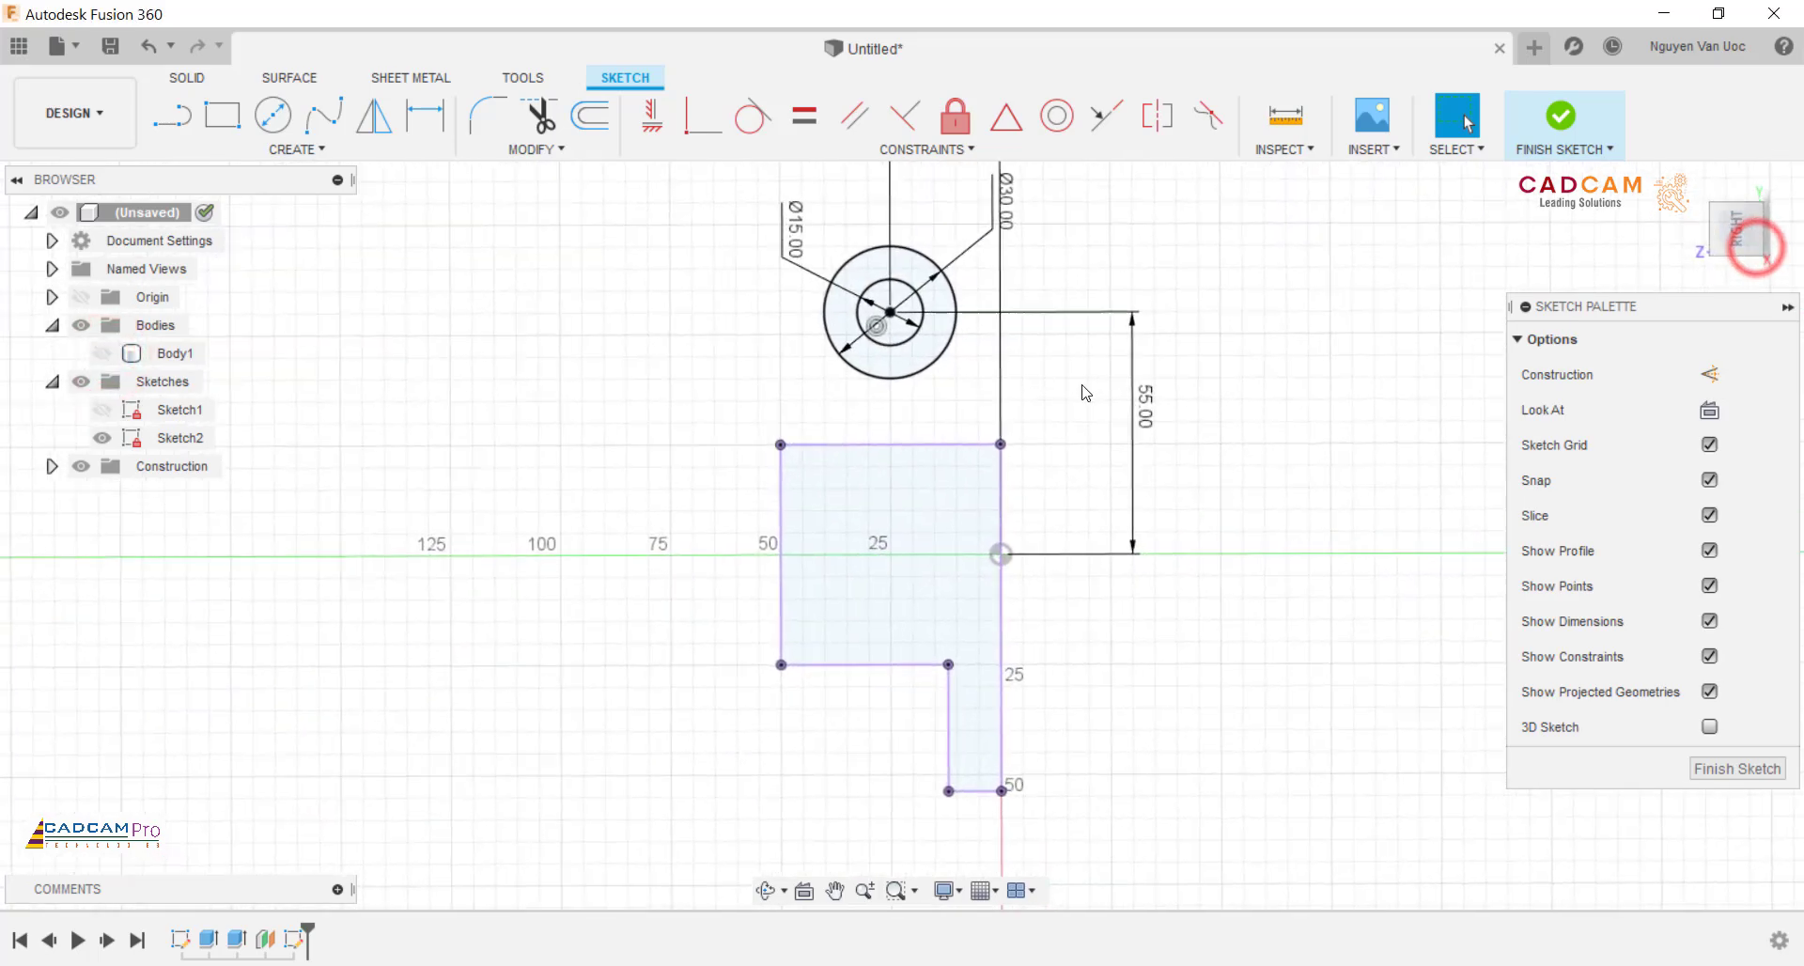
Step: Draw two vertical lines from either side of the 30 mm circle down to the upper edge of the section outline
click(182, 122)
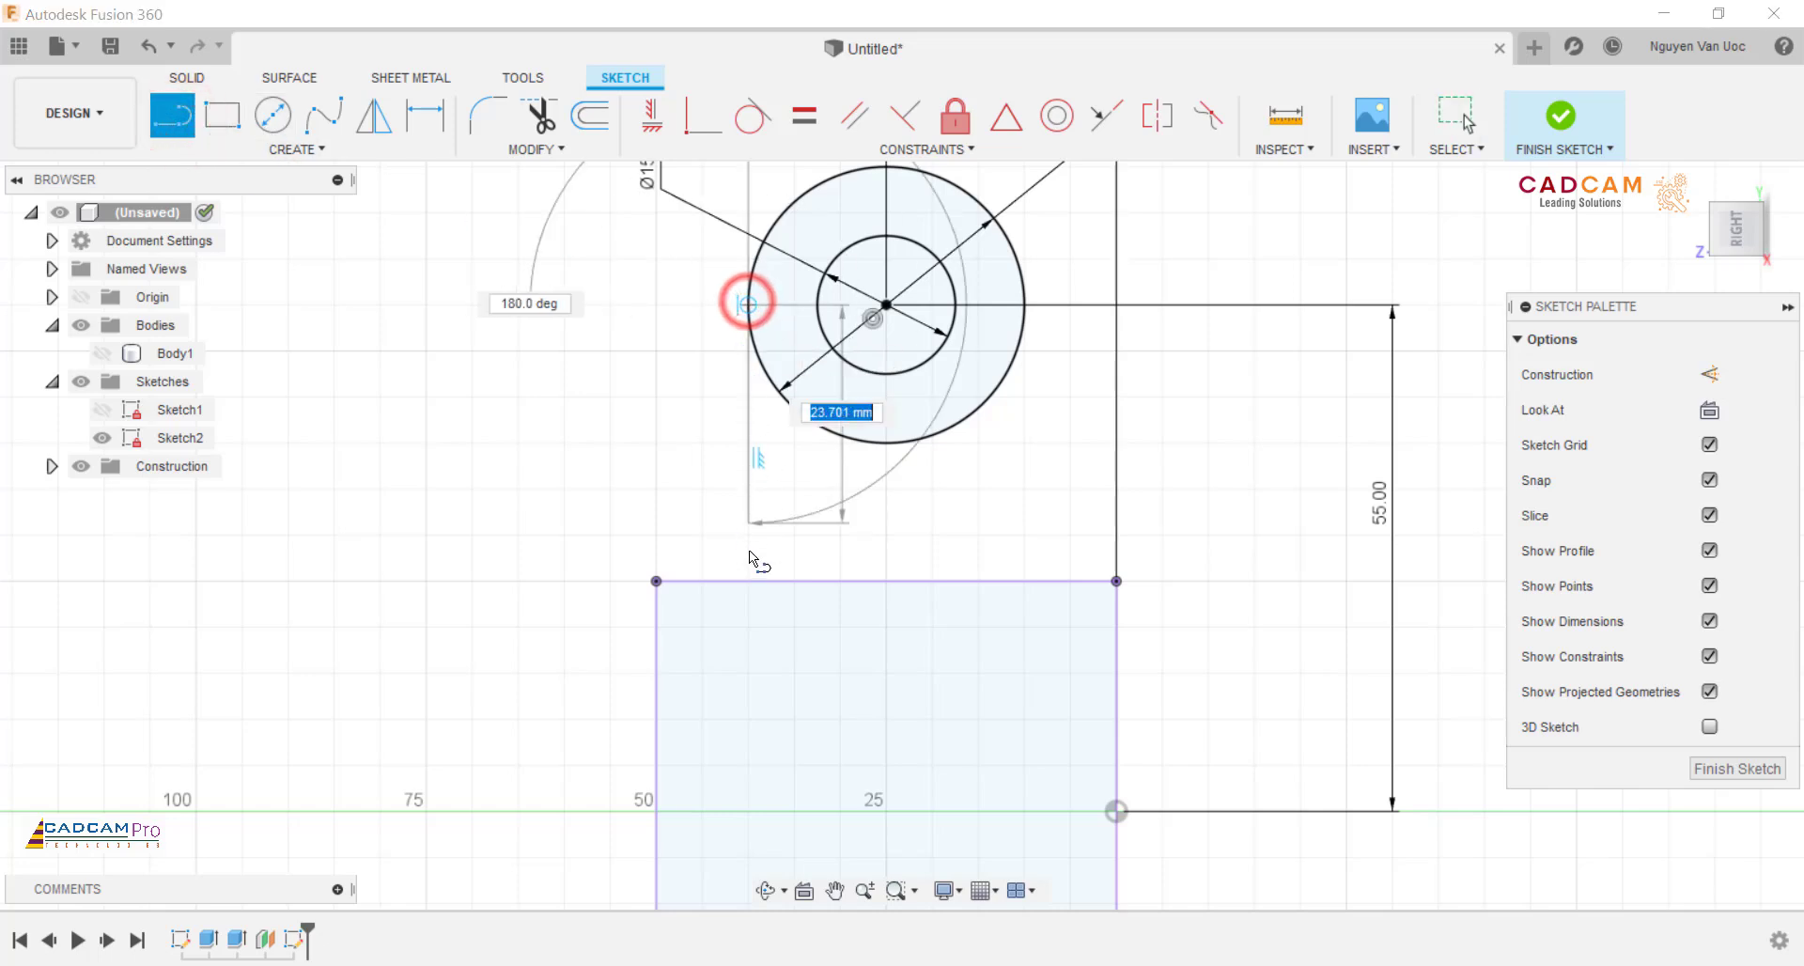
click(748, 582)
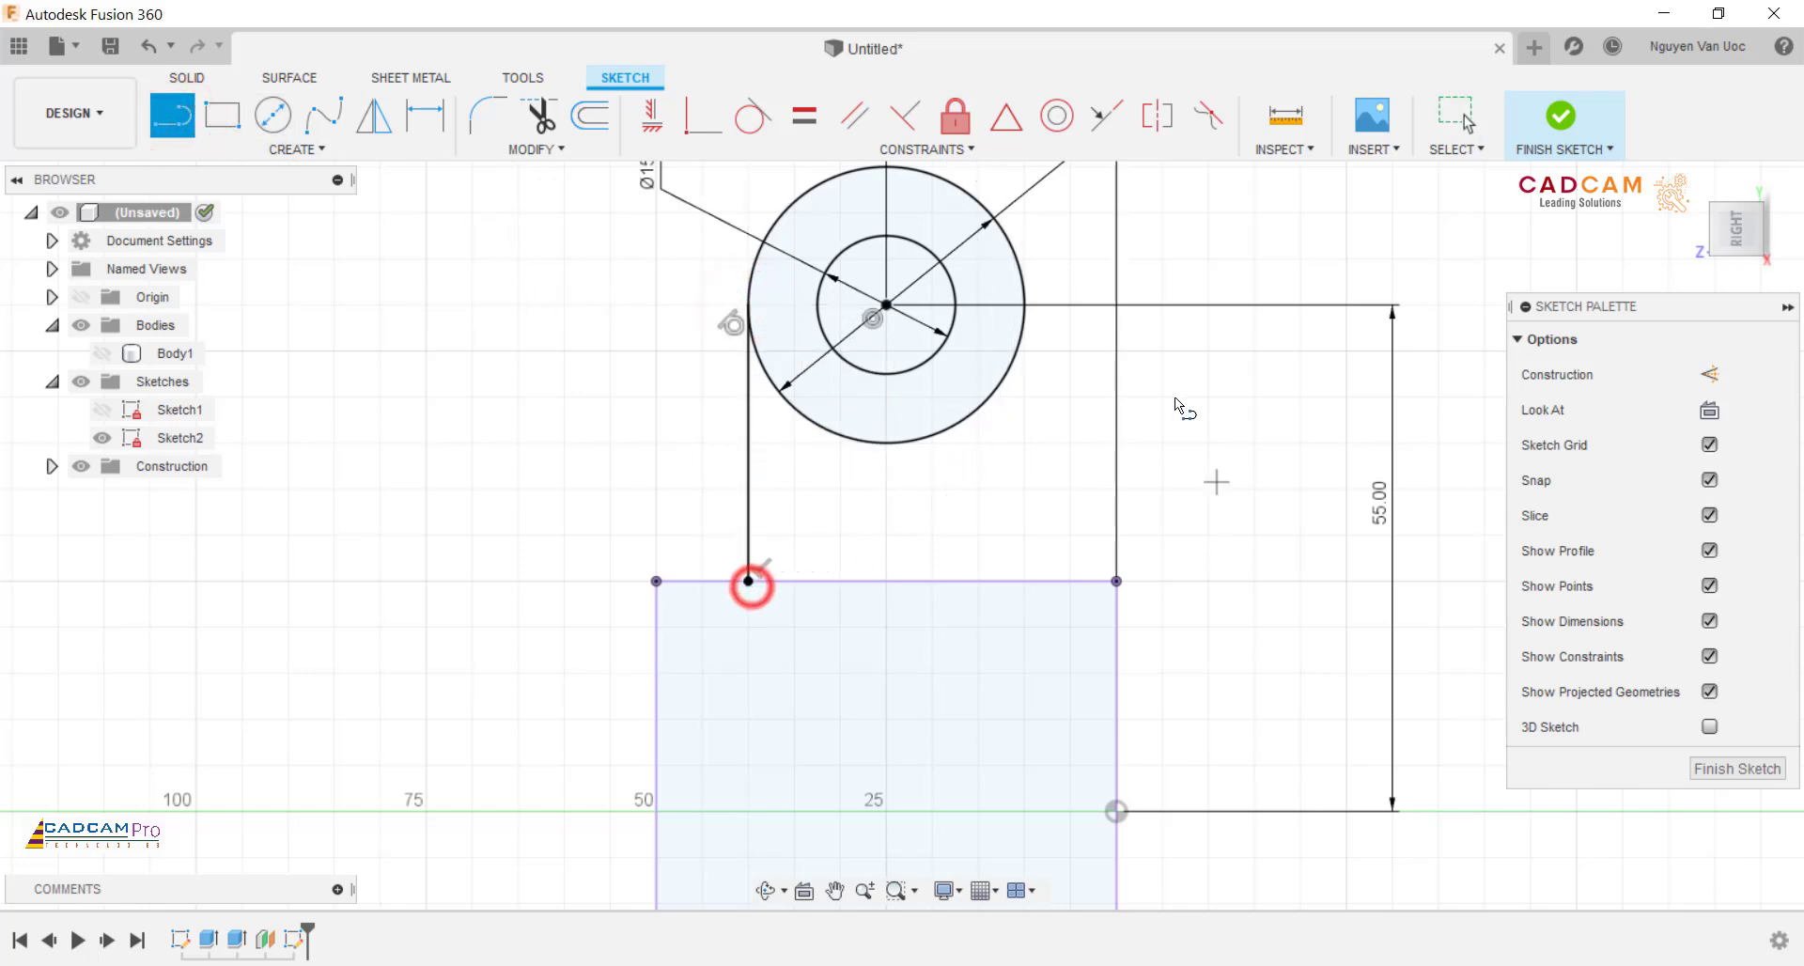
click(1026, 314)
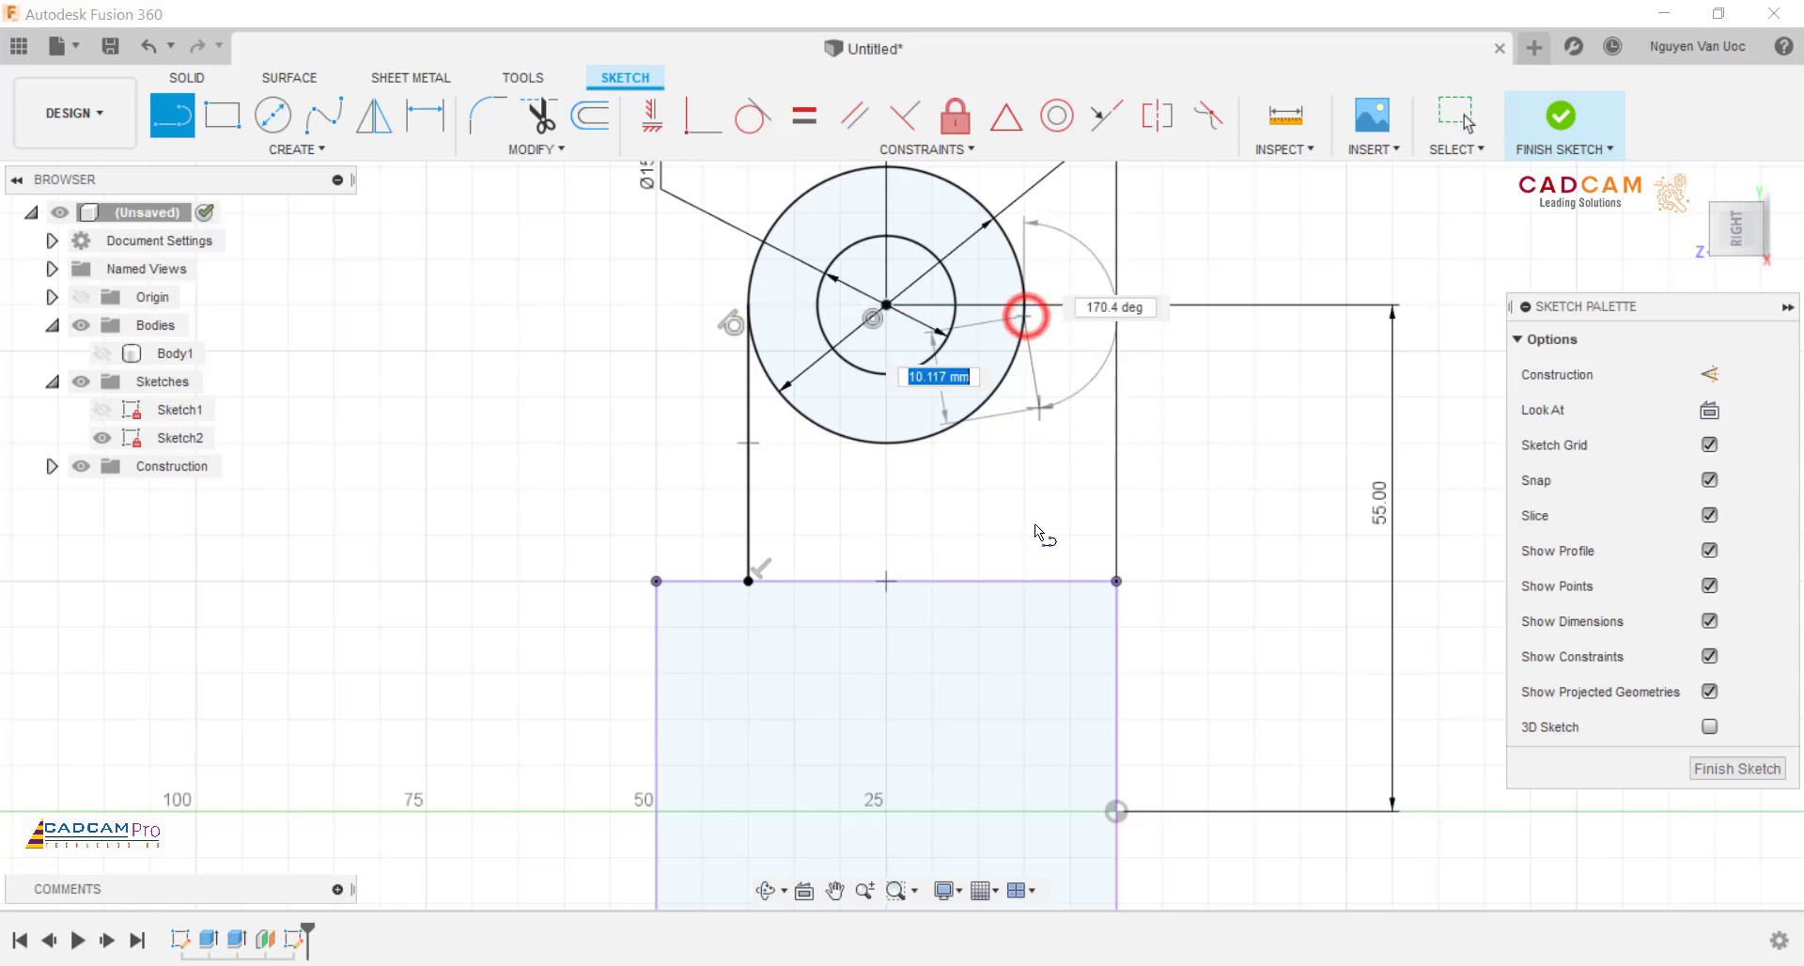
click(1027, 582)
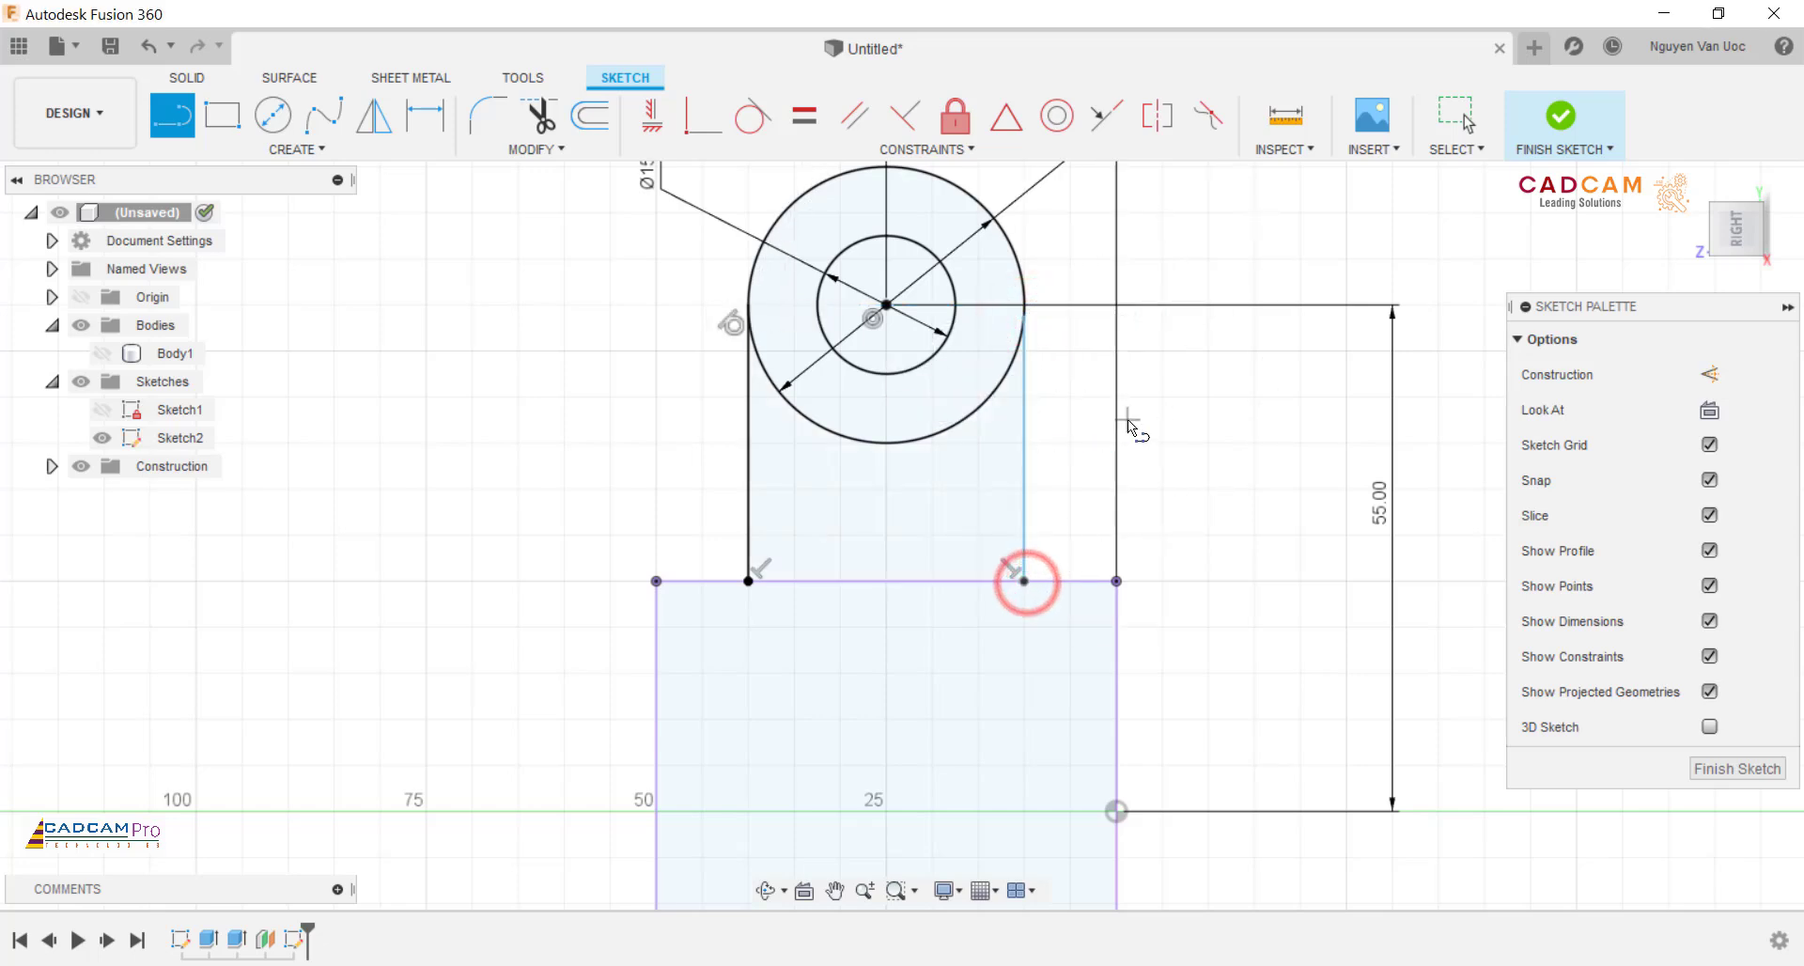
Step: Make the second vertical line, nearer the origin, tangent to the 30 mm circle
click(751, 115)
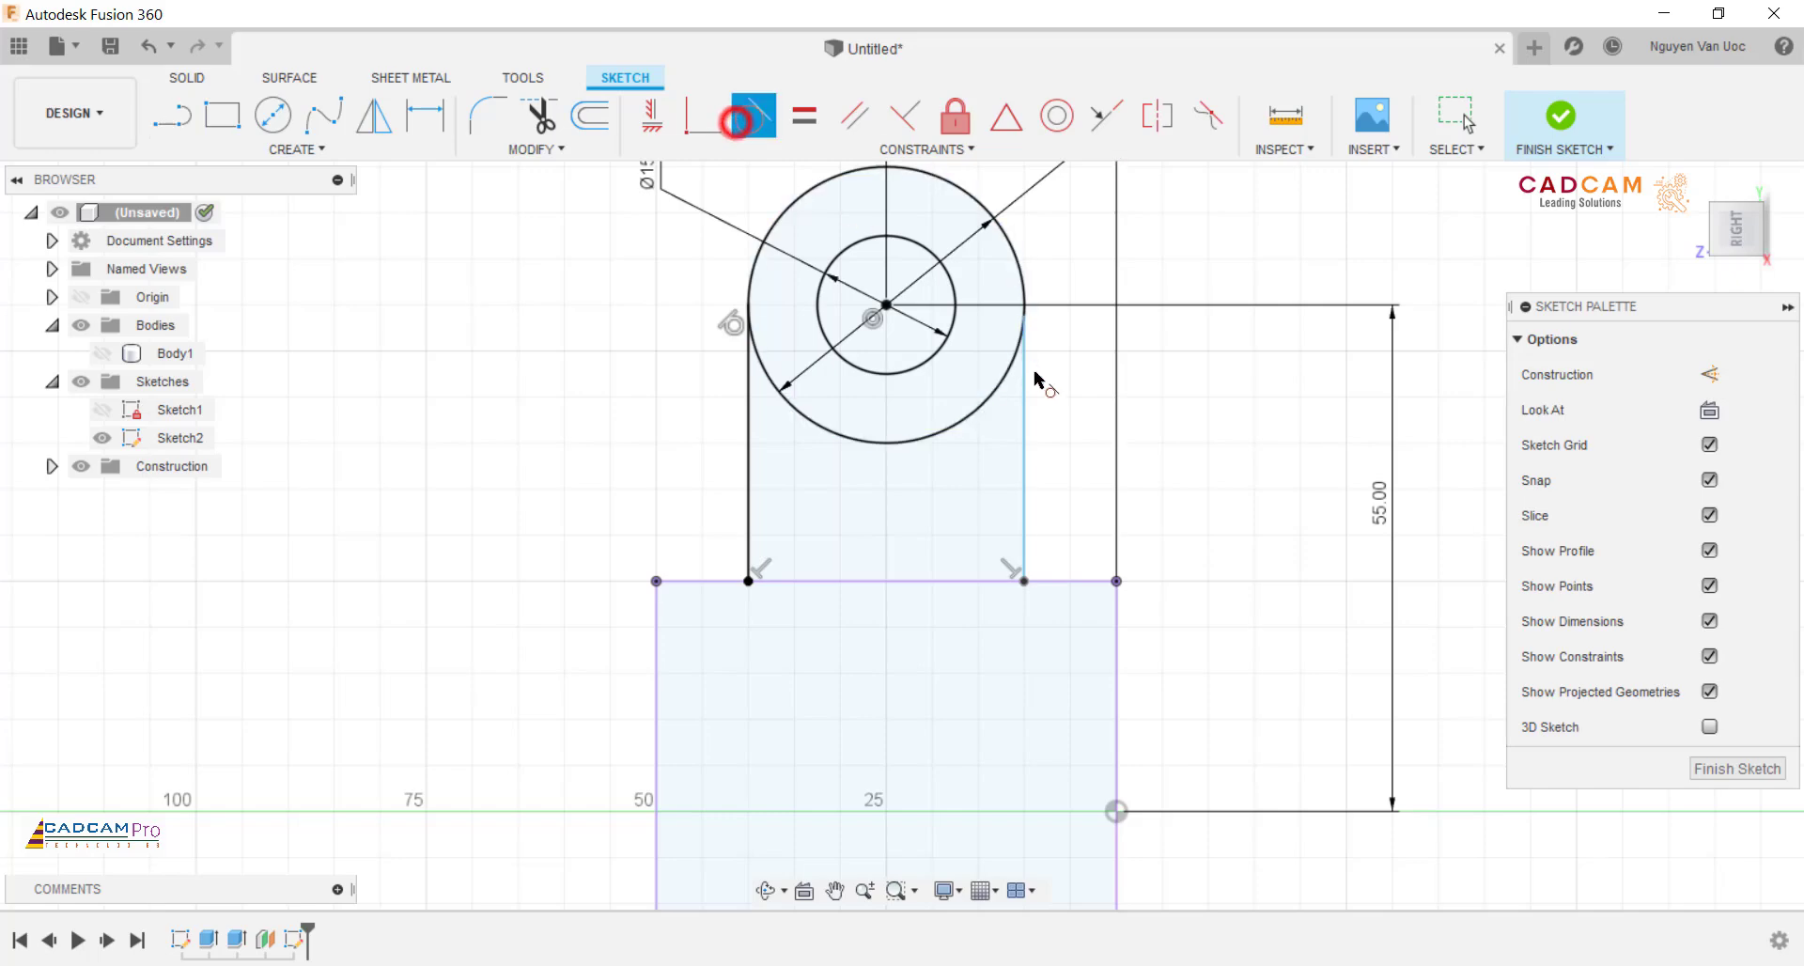
click(1024, 376)
click(1007, 380)
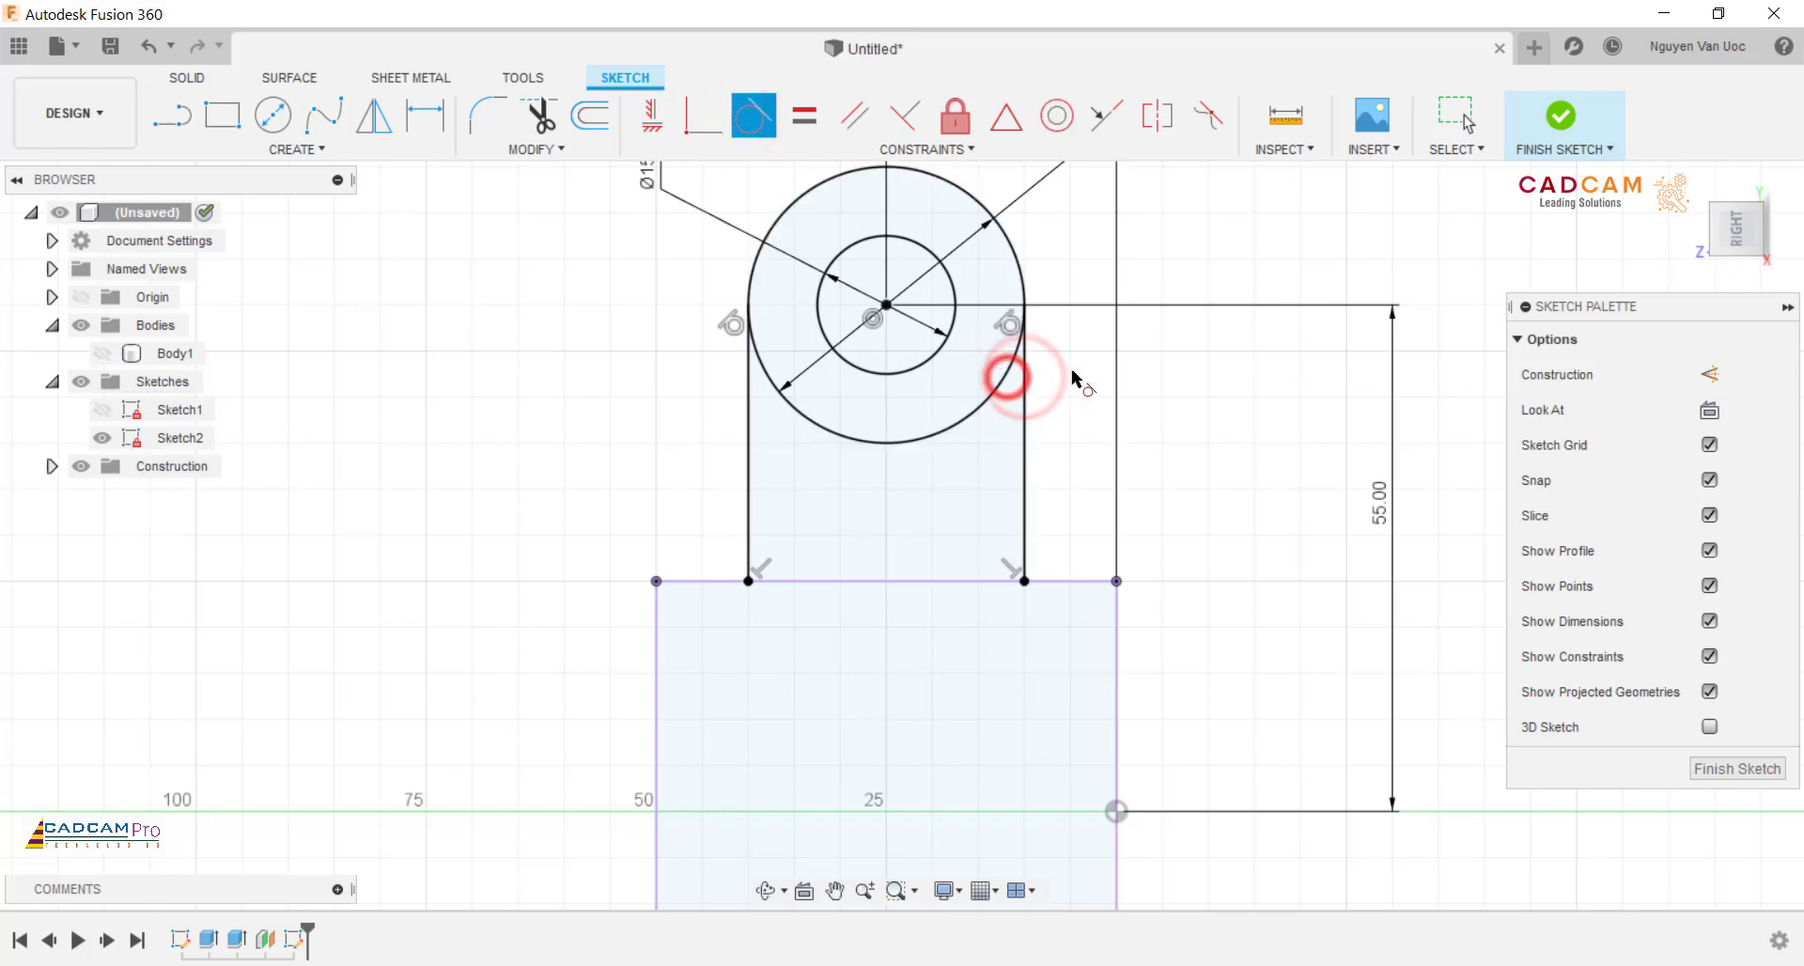
key(Escape)
scroll(1076, 379, down, 2)
scroll(1079, 385, down, 2)
scroll(1080, 404, up, 1)
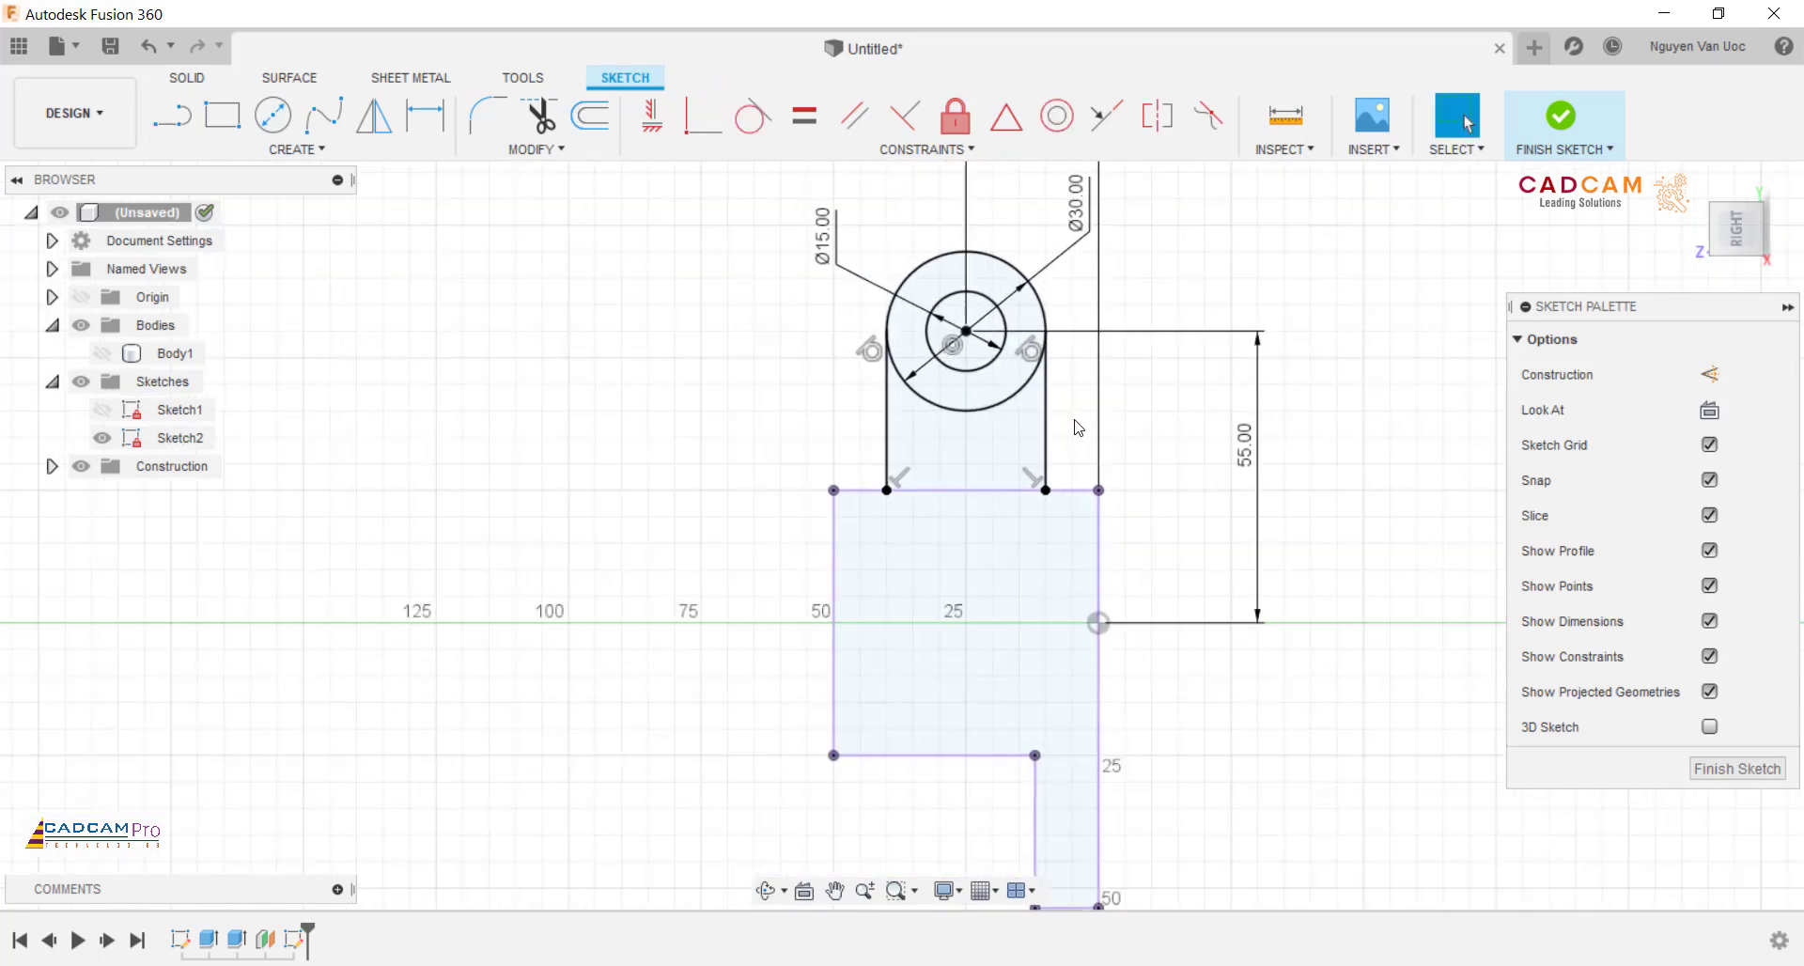
Step: Convert all lines of the intersected section outline except its upper edge to construction geometry
scroll(977, 486, down, 2)
drag(1147, 789, 851, 691)
click(1152, 672)
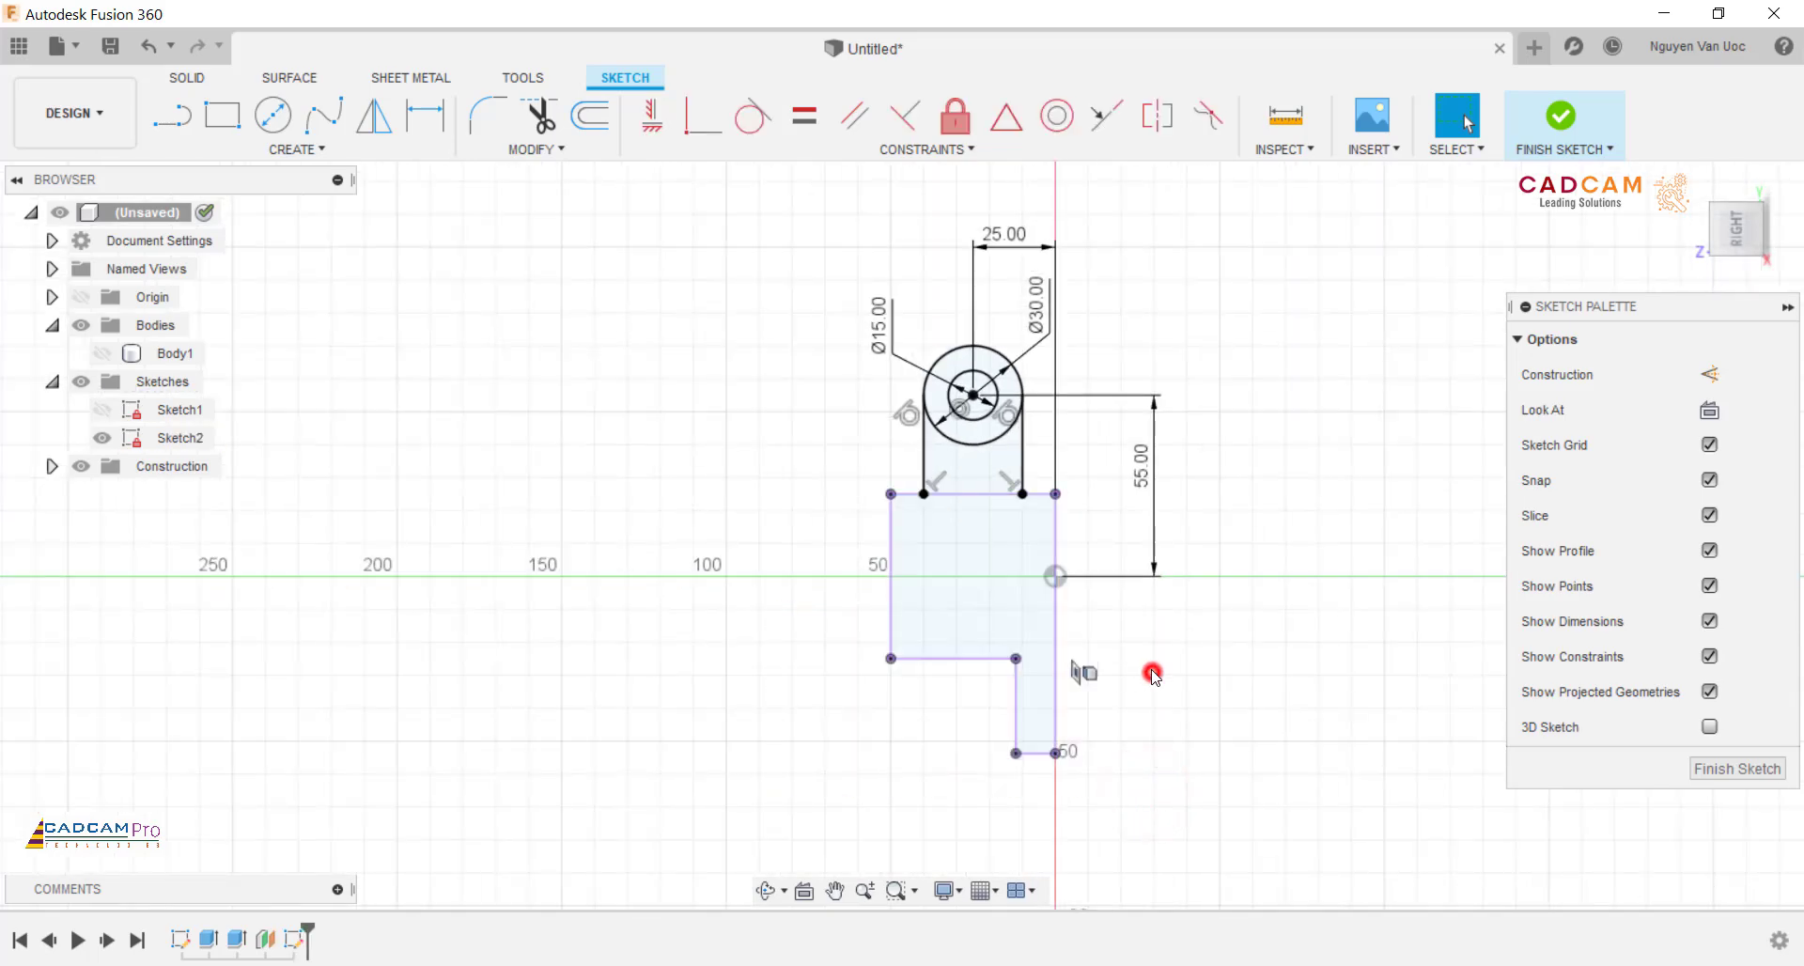
ctrl+click(892, 622)
ctrl+click(951, 658)
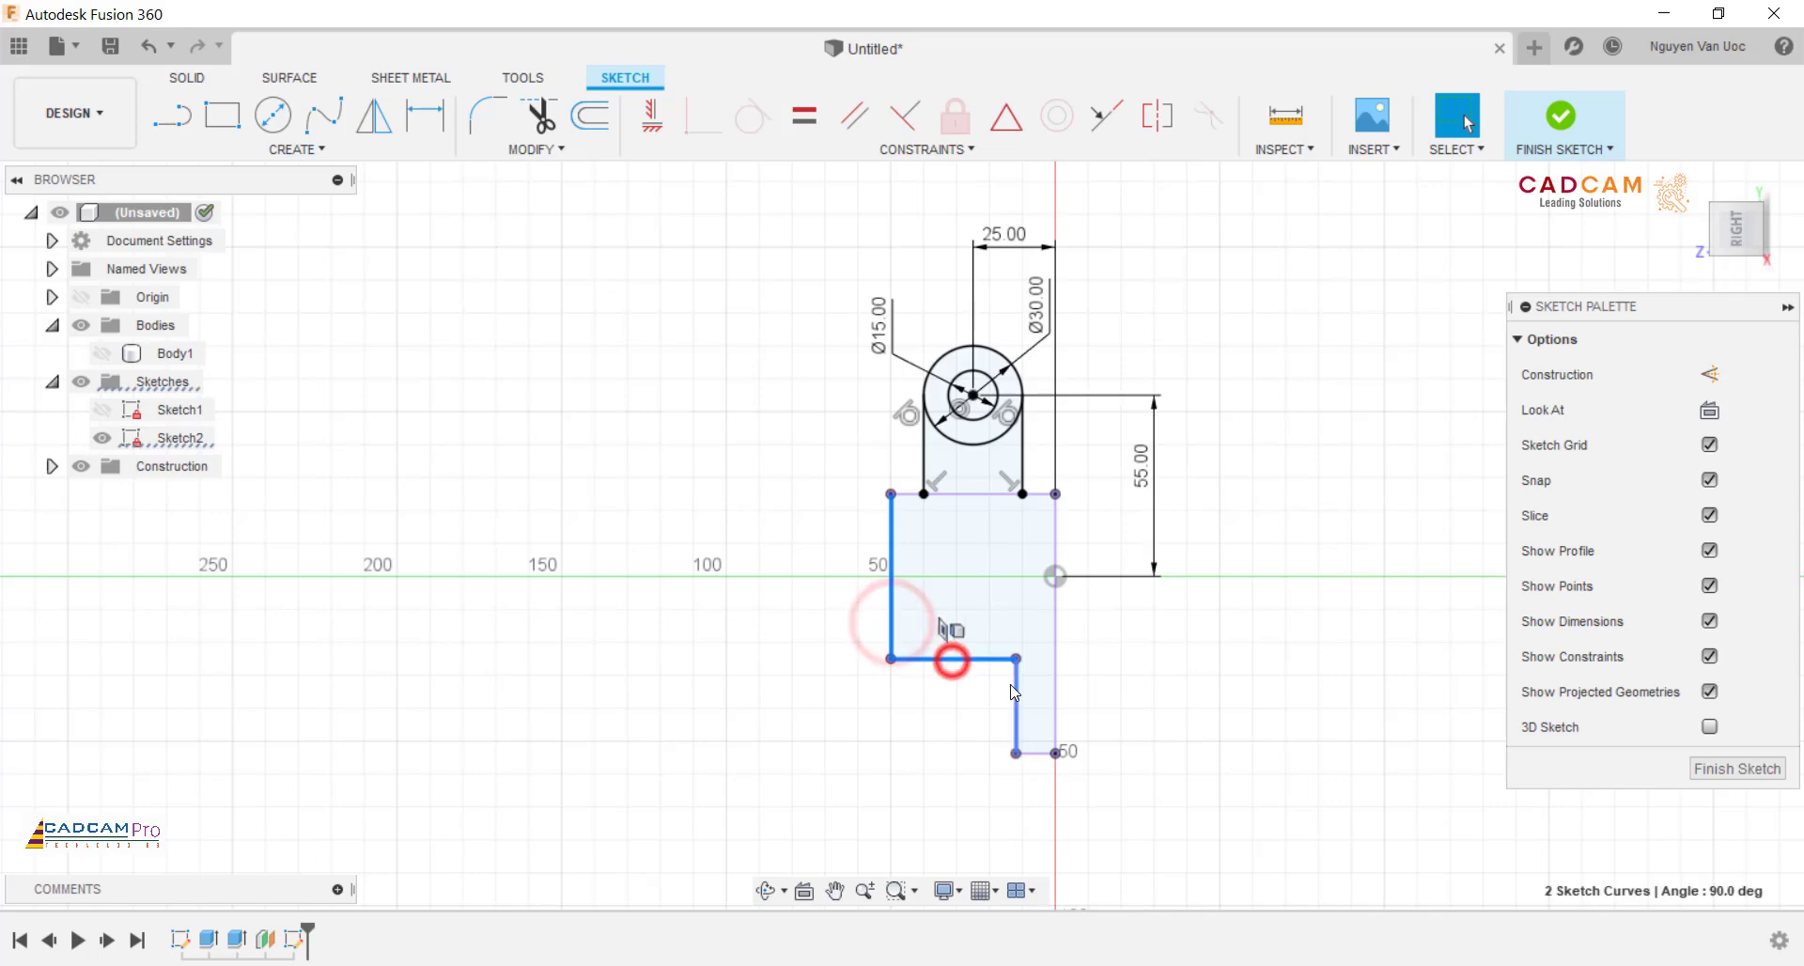
ctrl+click(1015, 691)
ctrl+click(1039, 753)
ctrl+click(1055, 700)
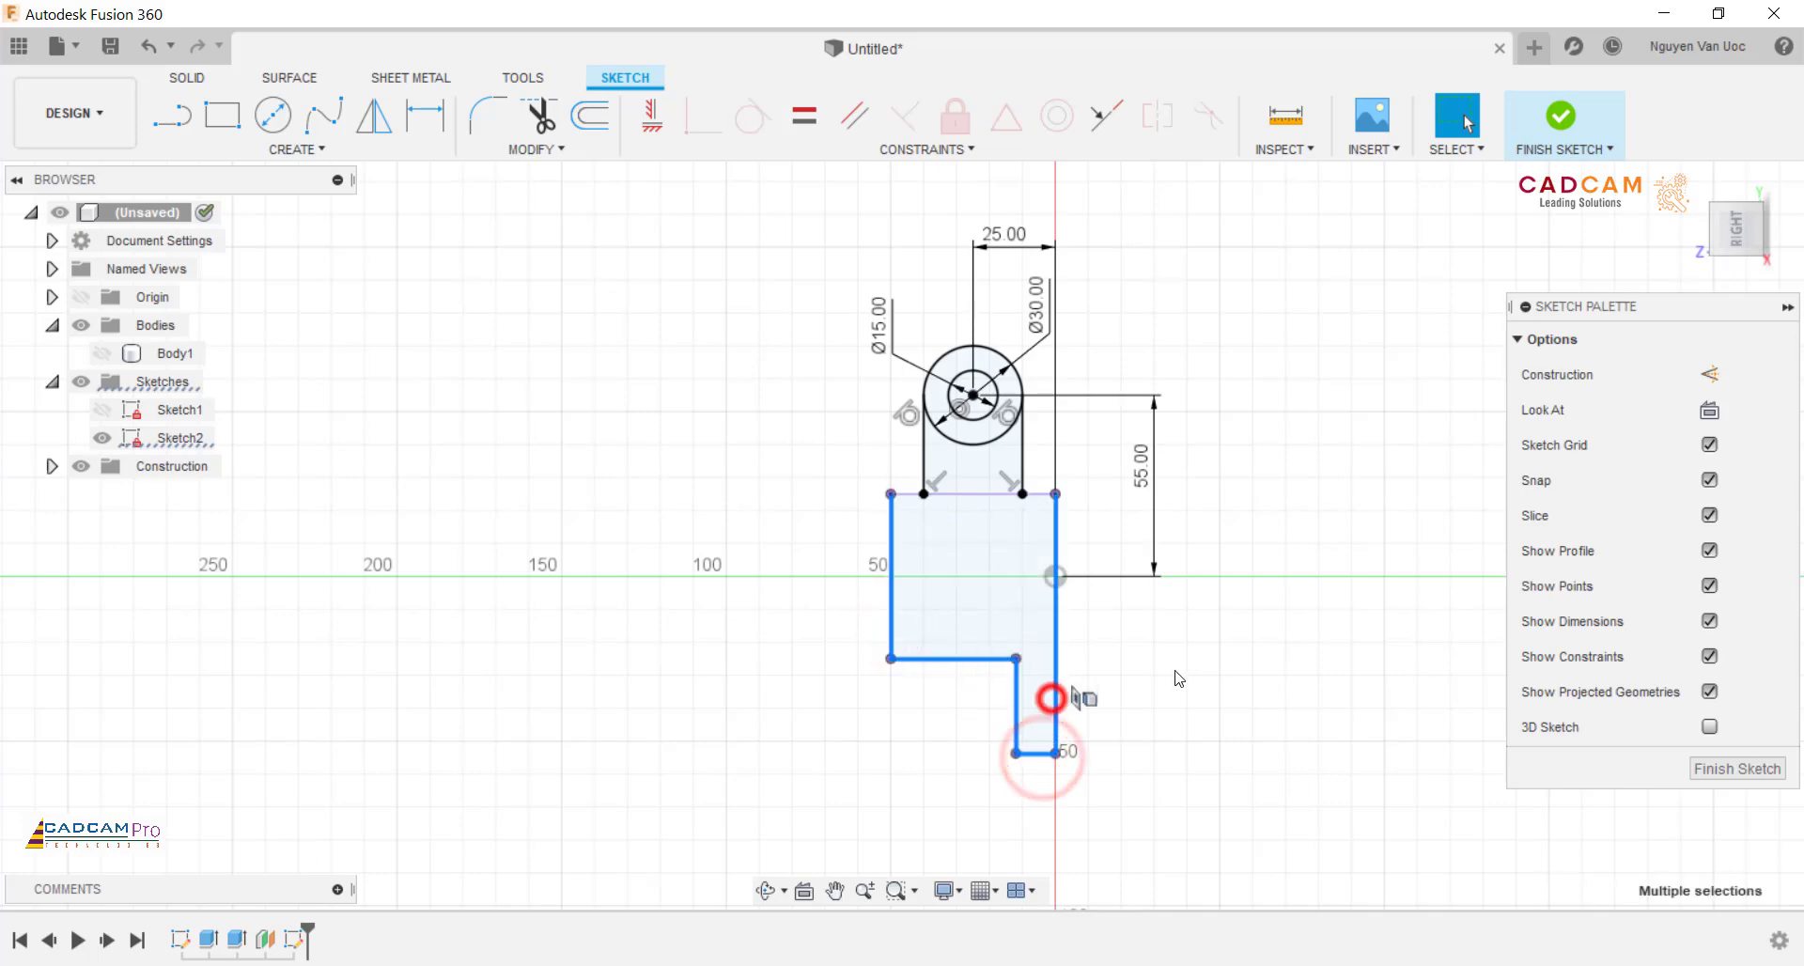
right_click(1174, 667)
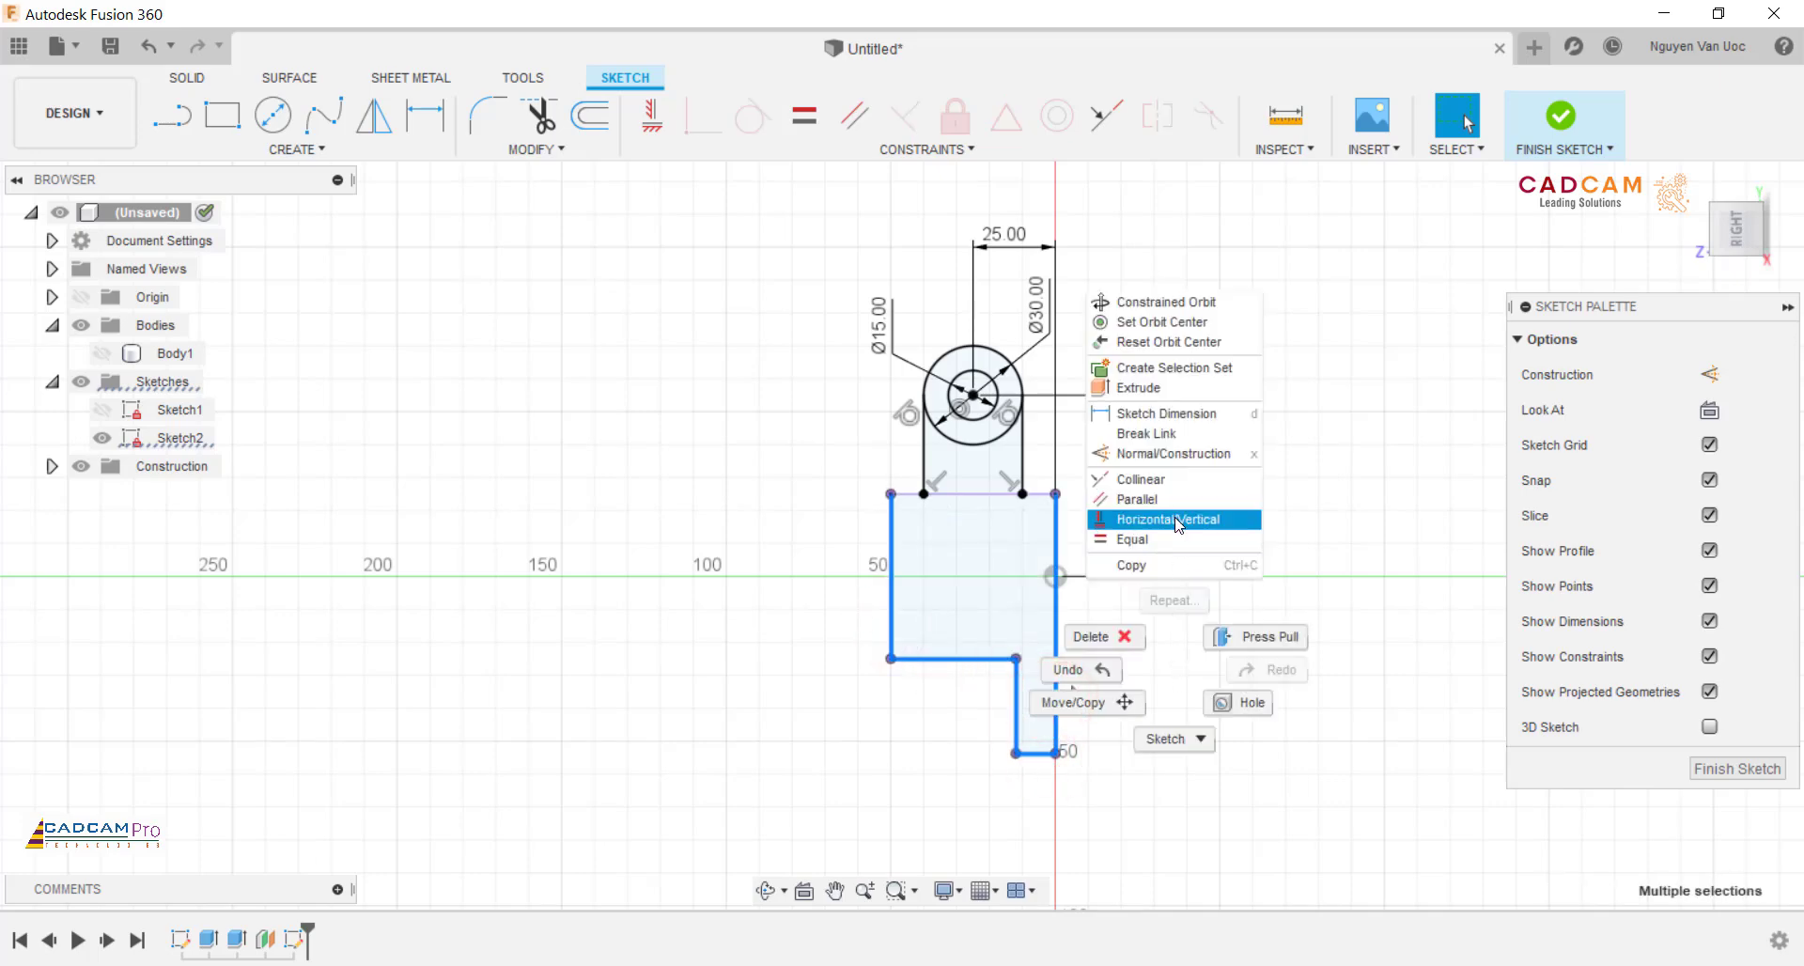
click(1172, 457)
click(1204, 657)
scroll(1096, 495, up, 5)
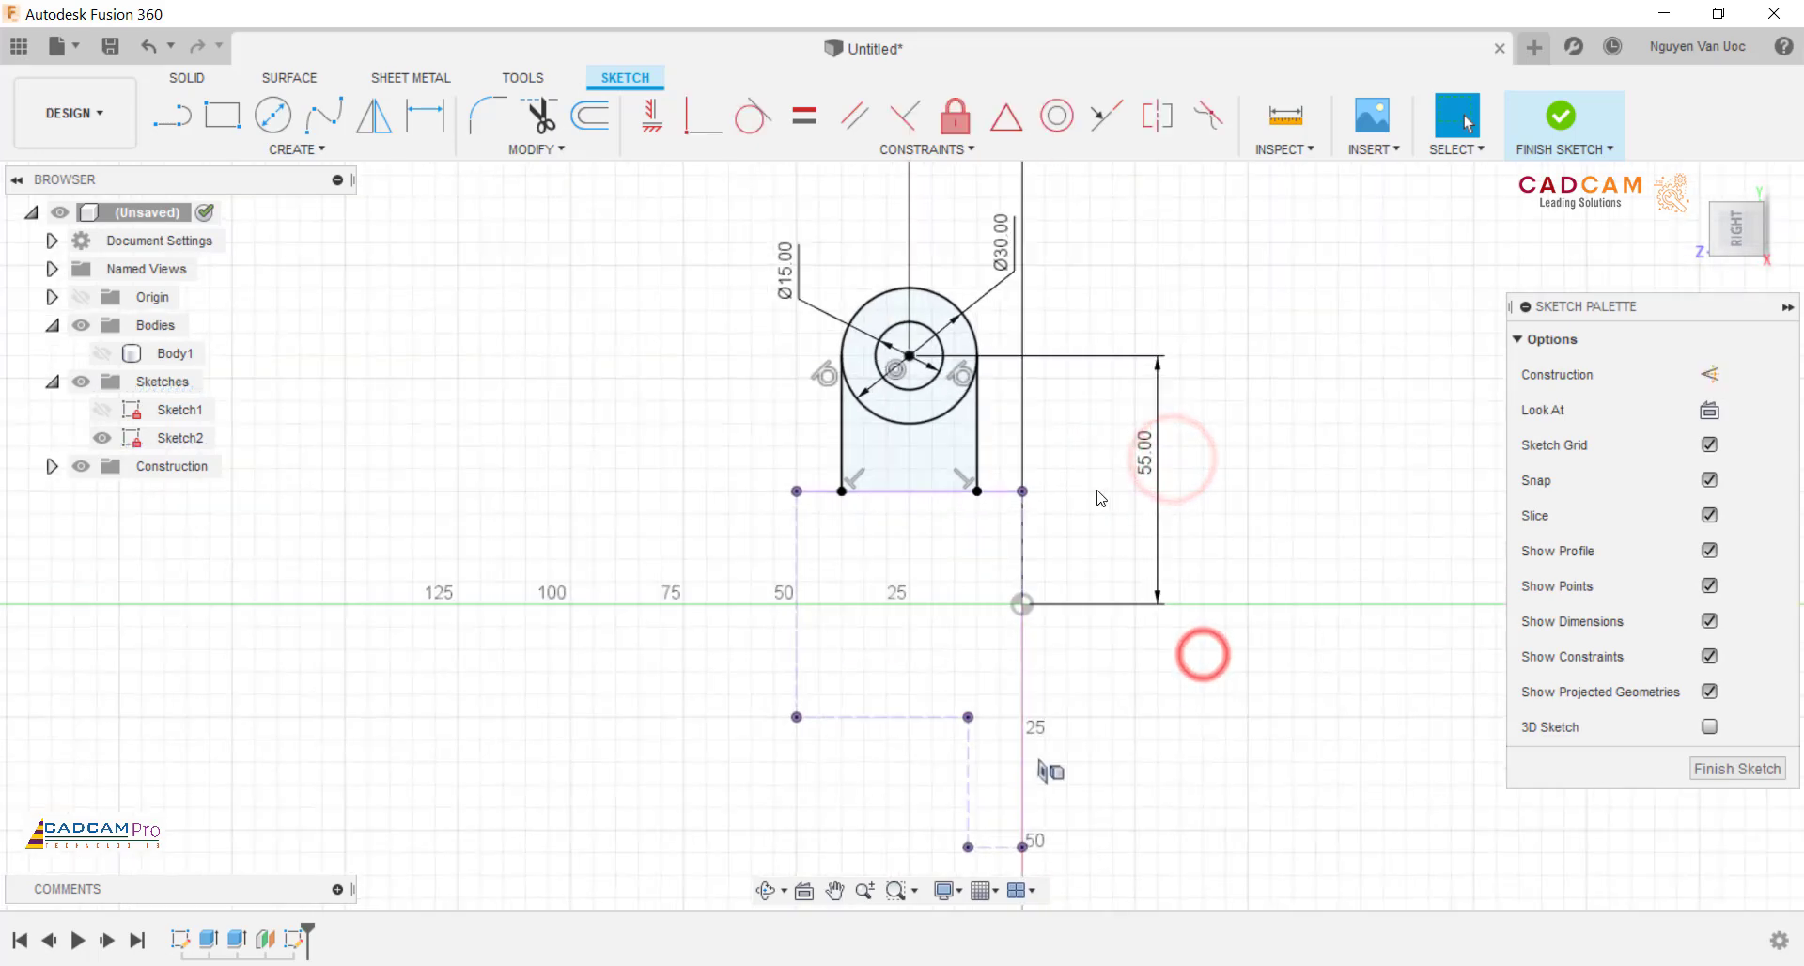
Step: Finish the lug sketch and show the solid body again
click(1571, 138)
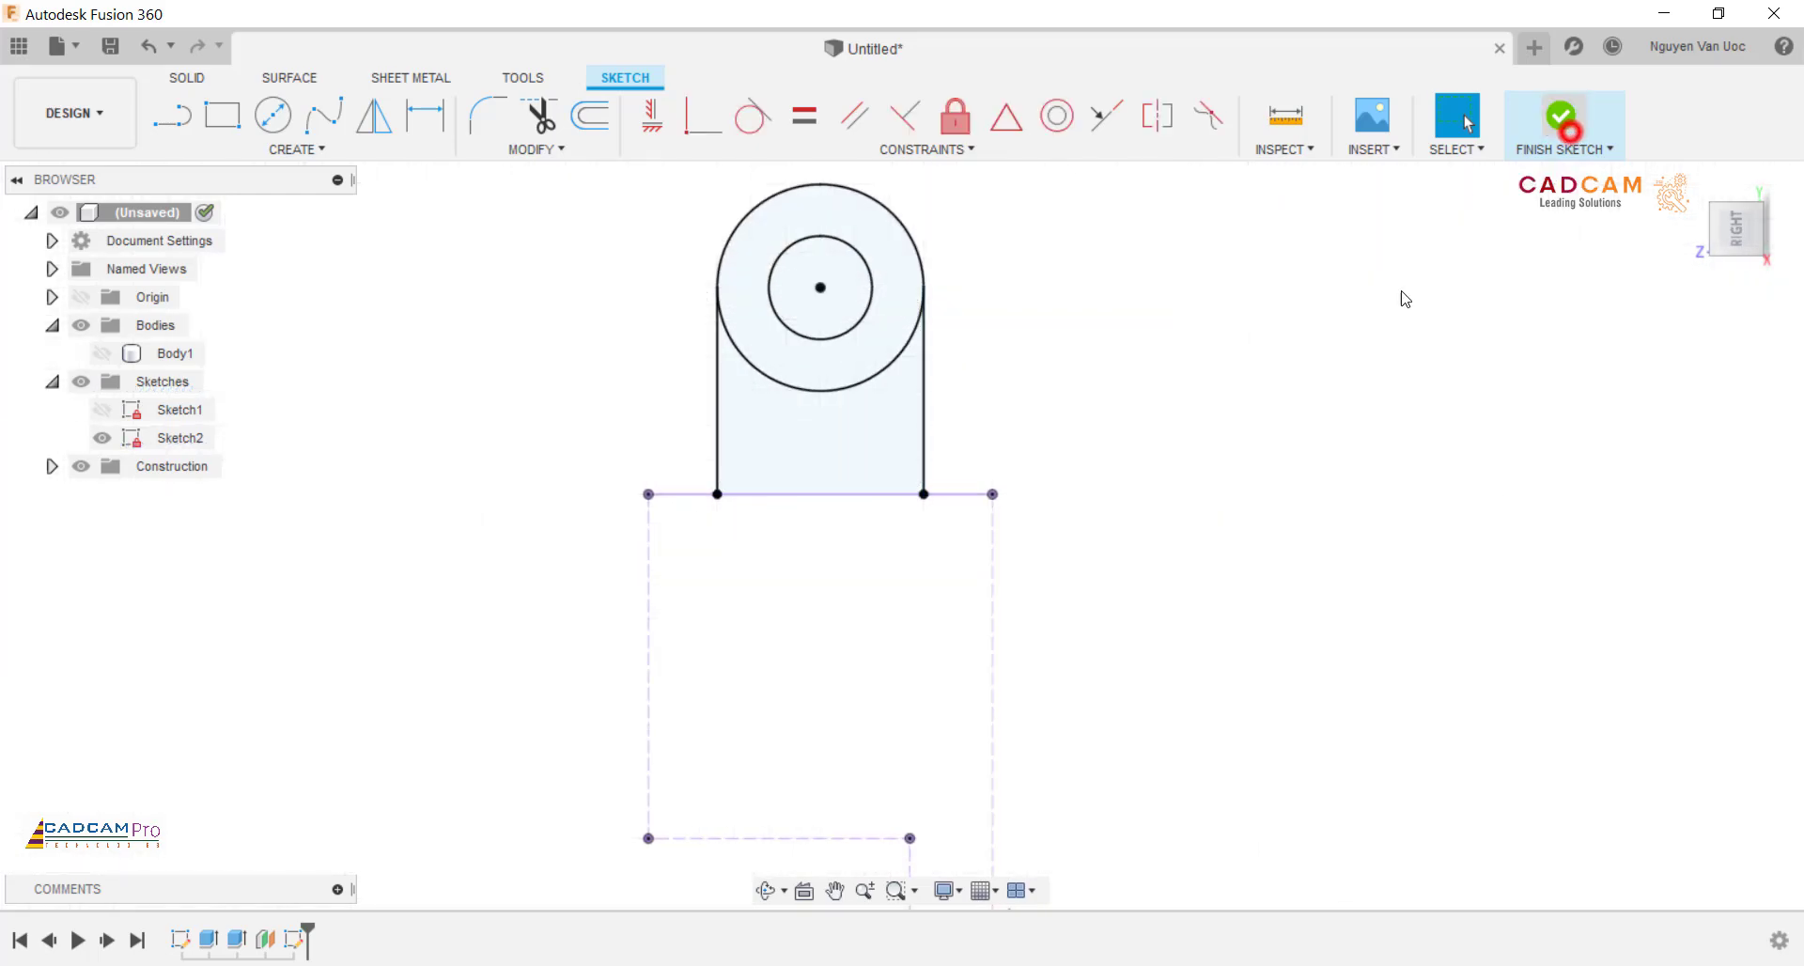
click(1245, 419)
click(104, 355)
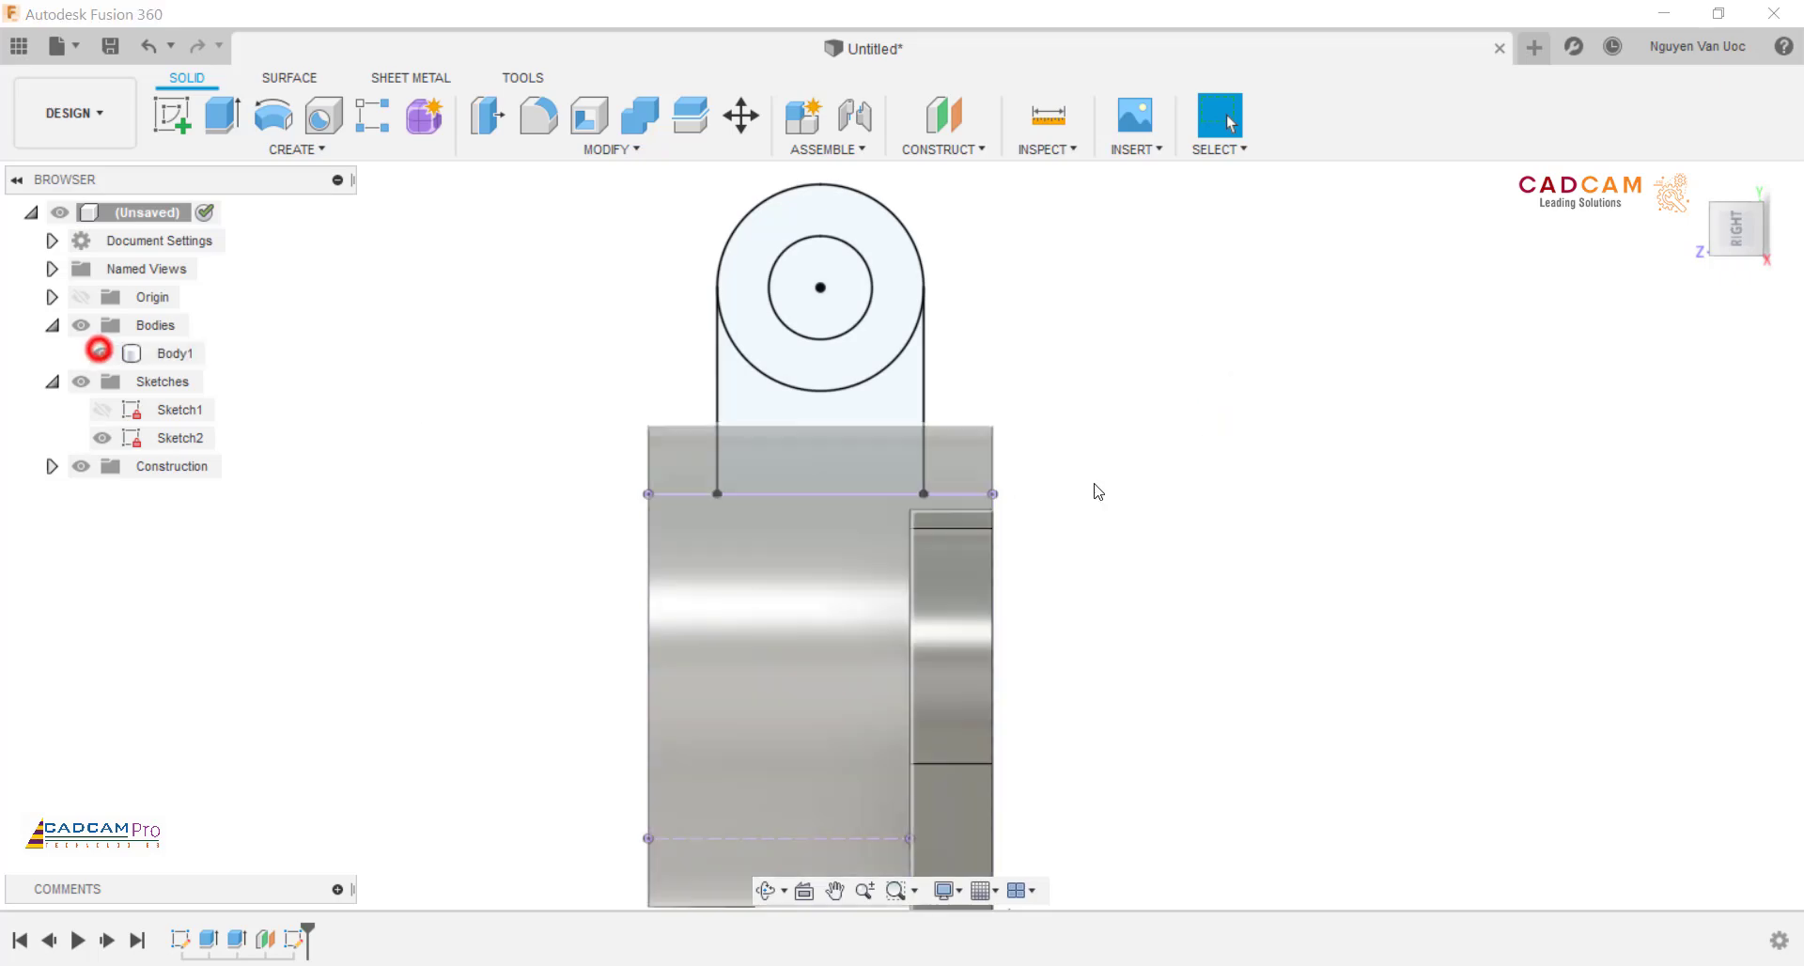
Step: Extrude the ring between the 15 mm and 30 mm circles by -14 mm as a new body, and show the lug sketch again
shift+middle_drag(1140, 499, 1371, 611)
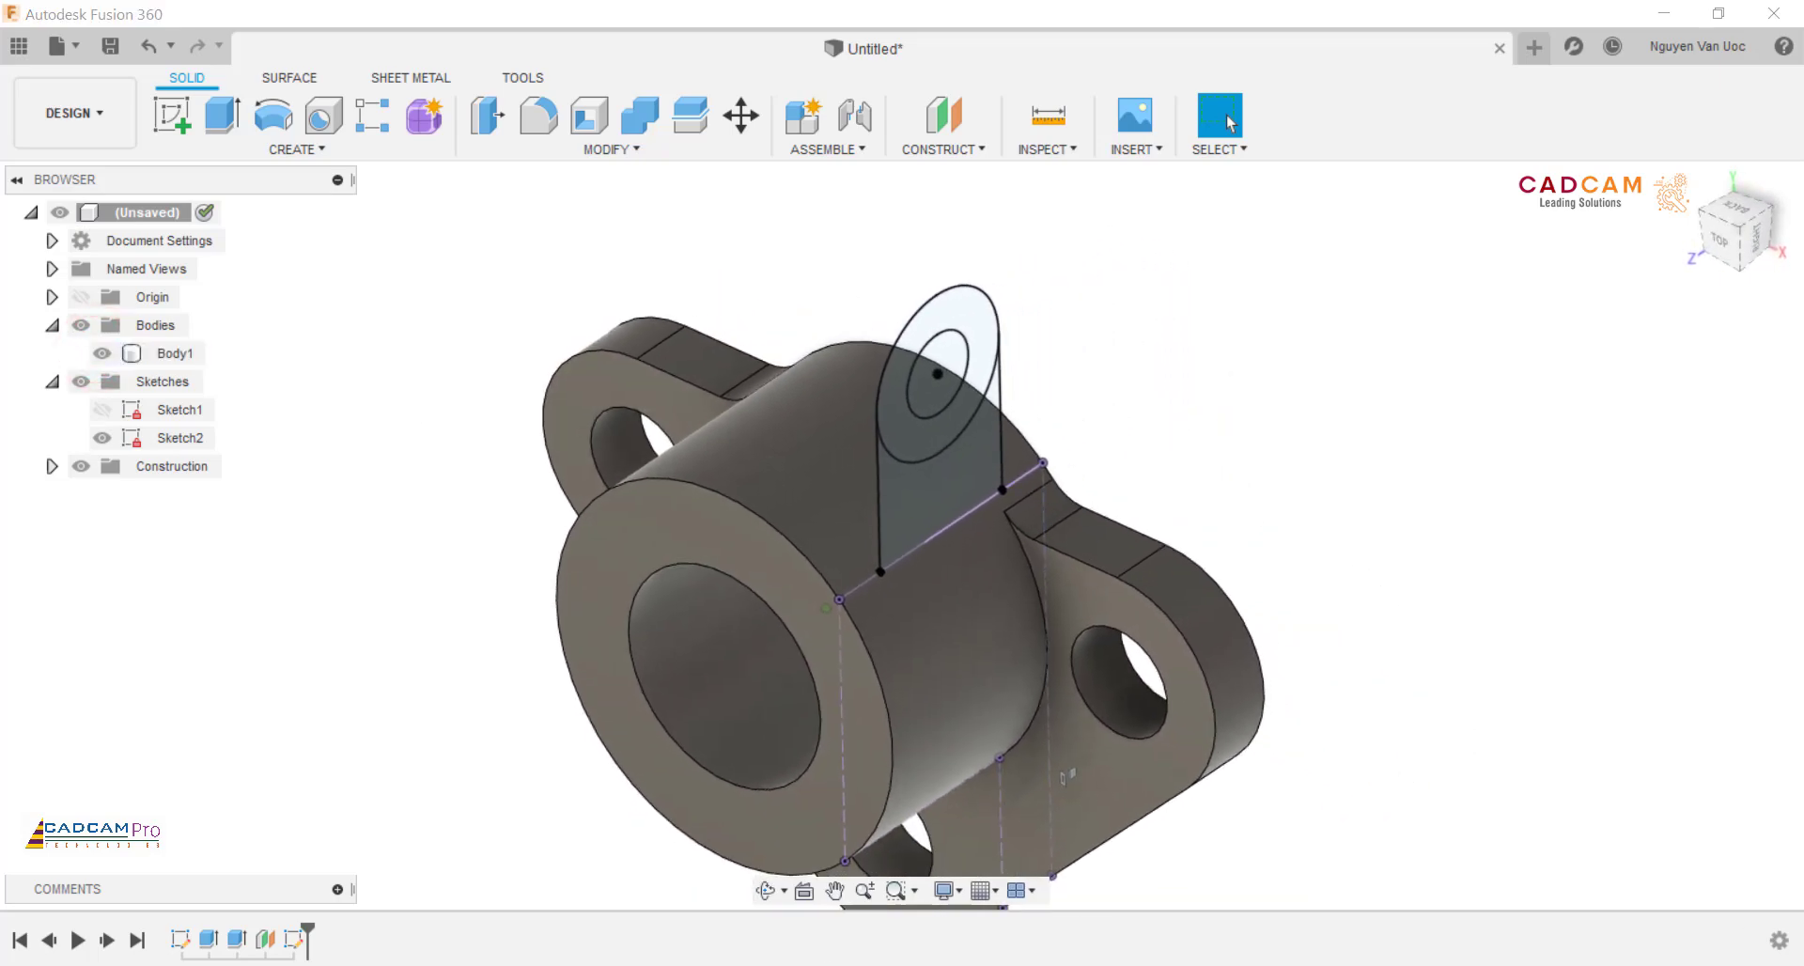
key(alt+Tab)
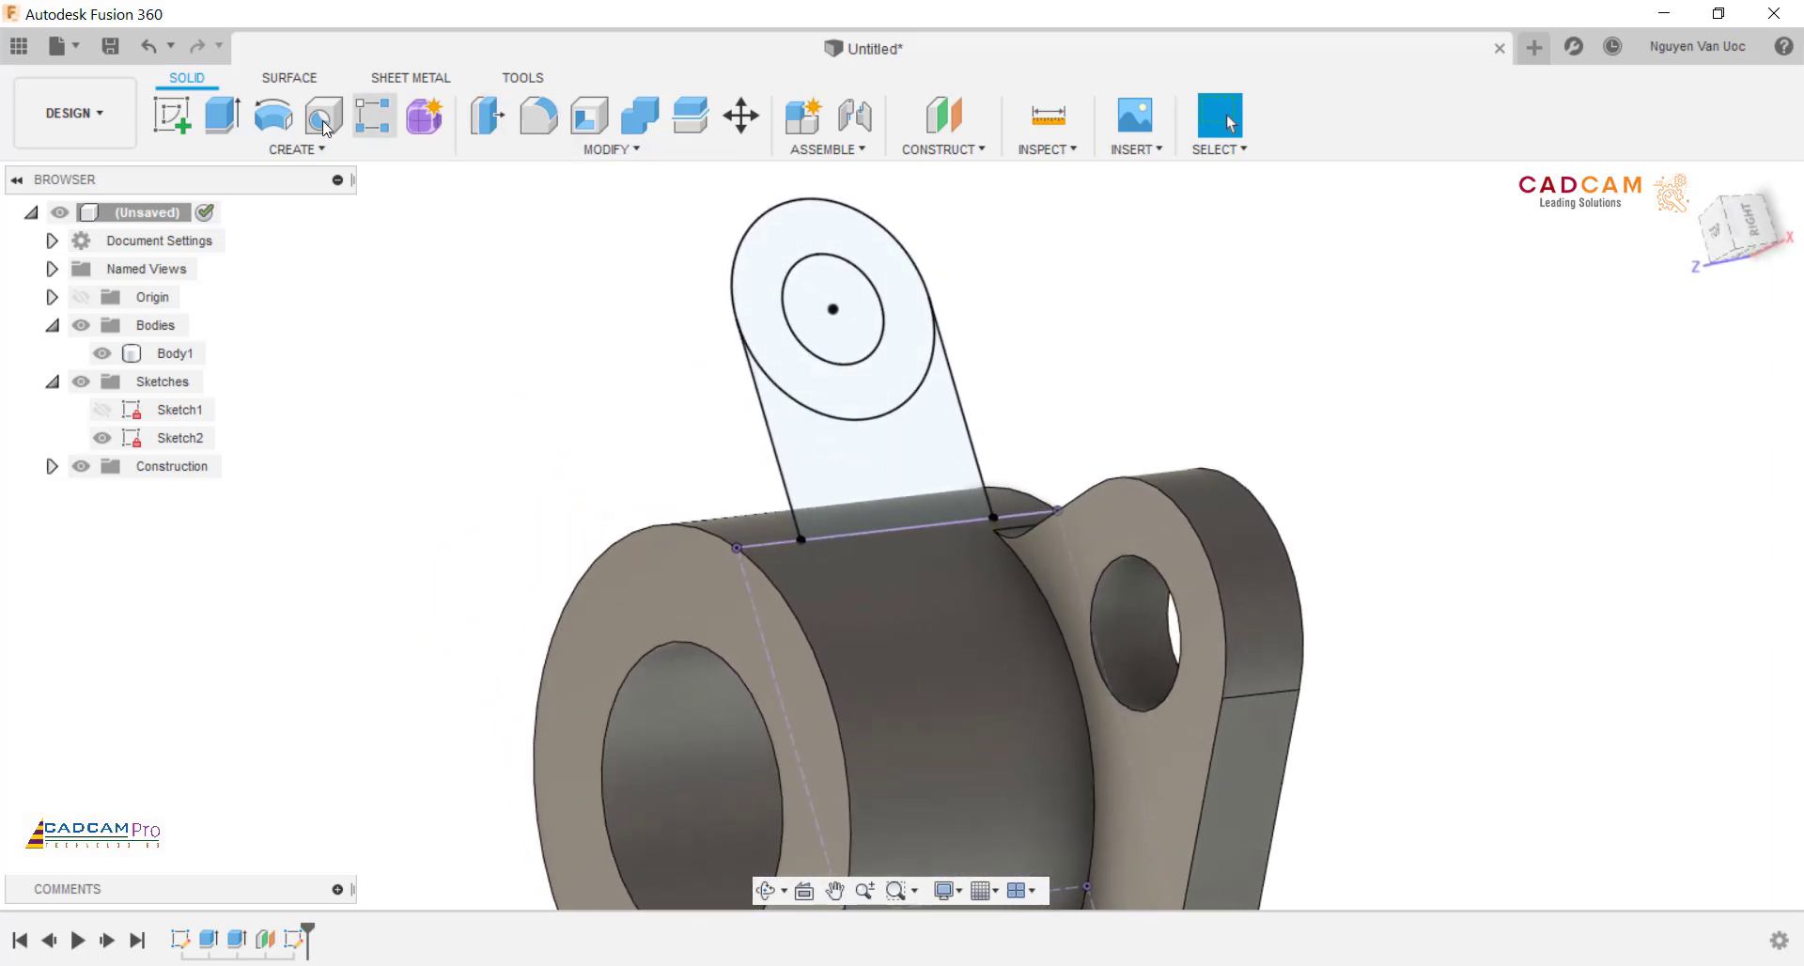
click(763, 274)
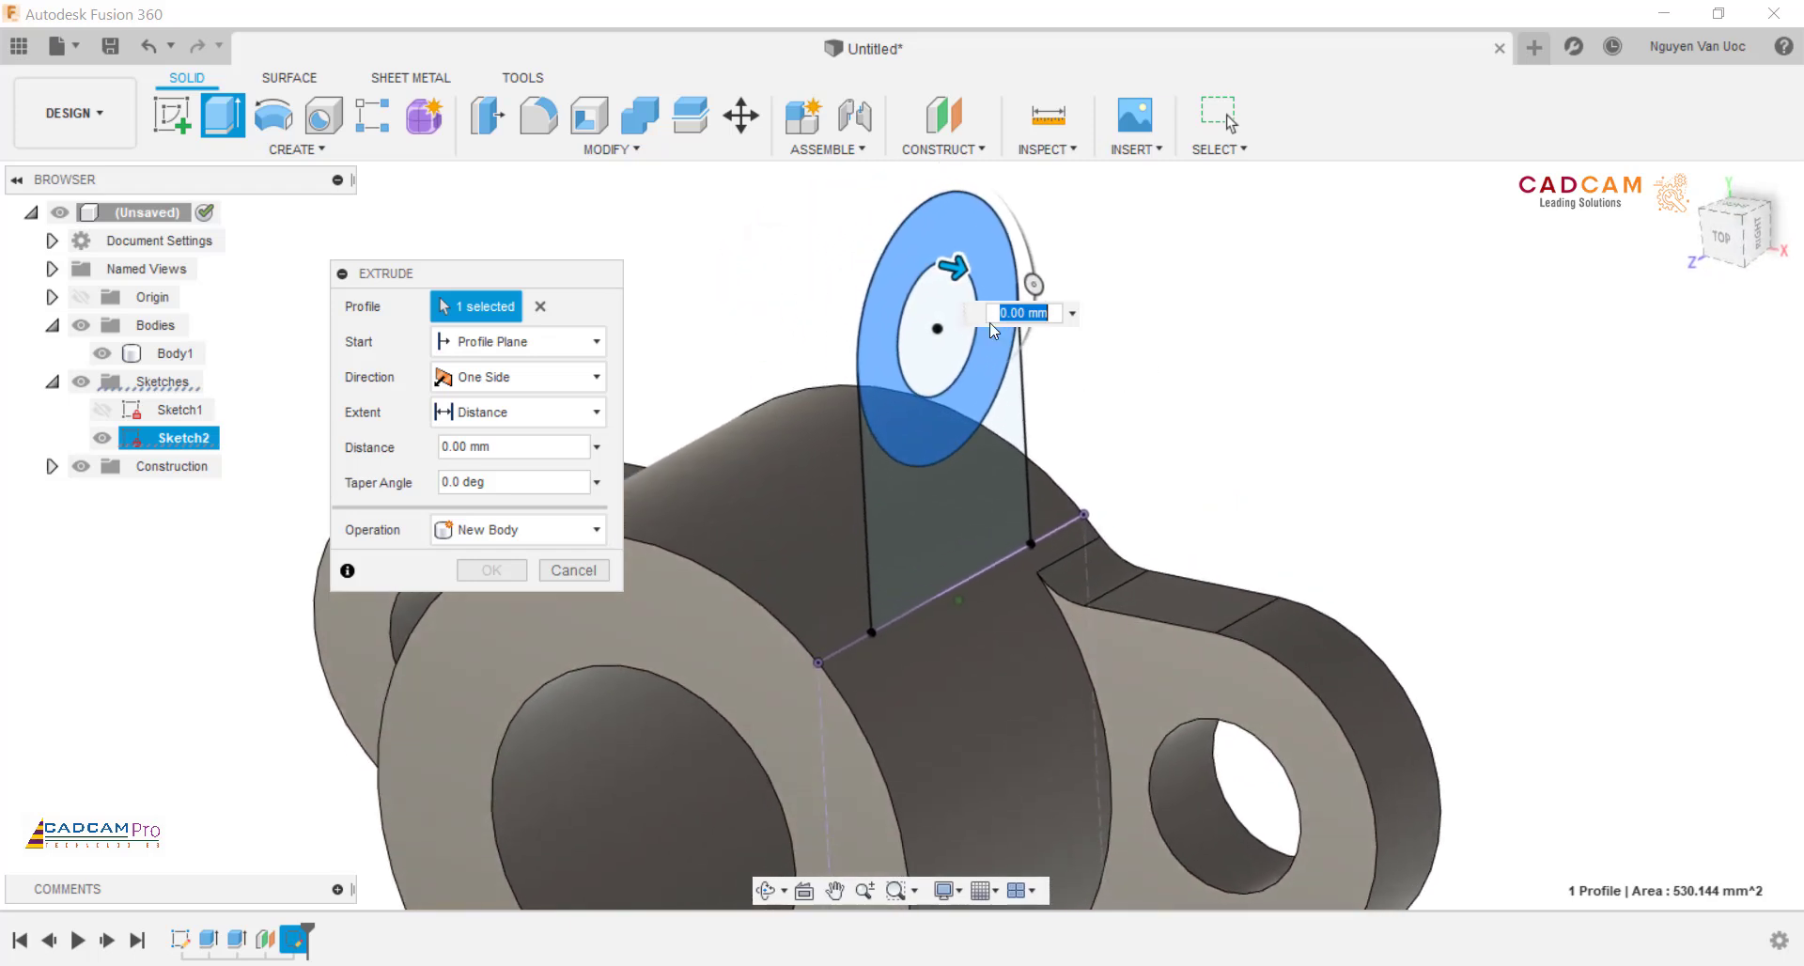
drag(951, 273, 813, 246)
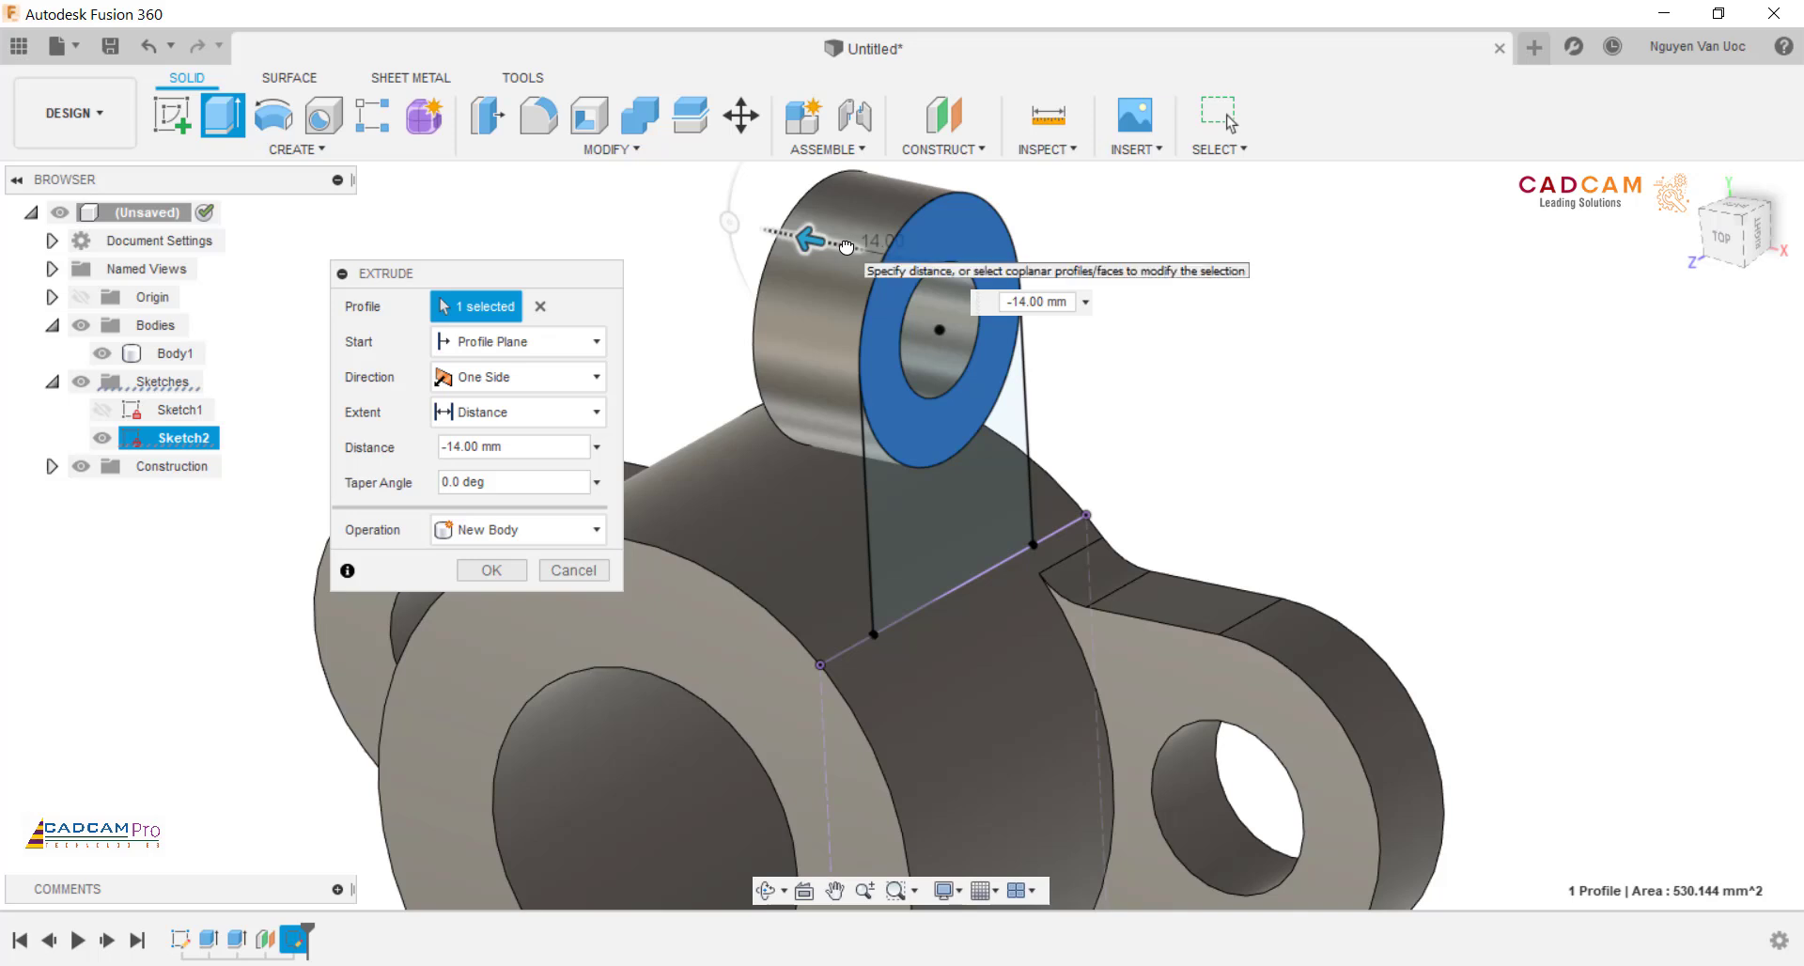
click(512, 569)
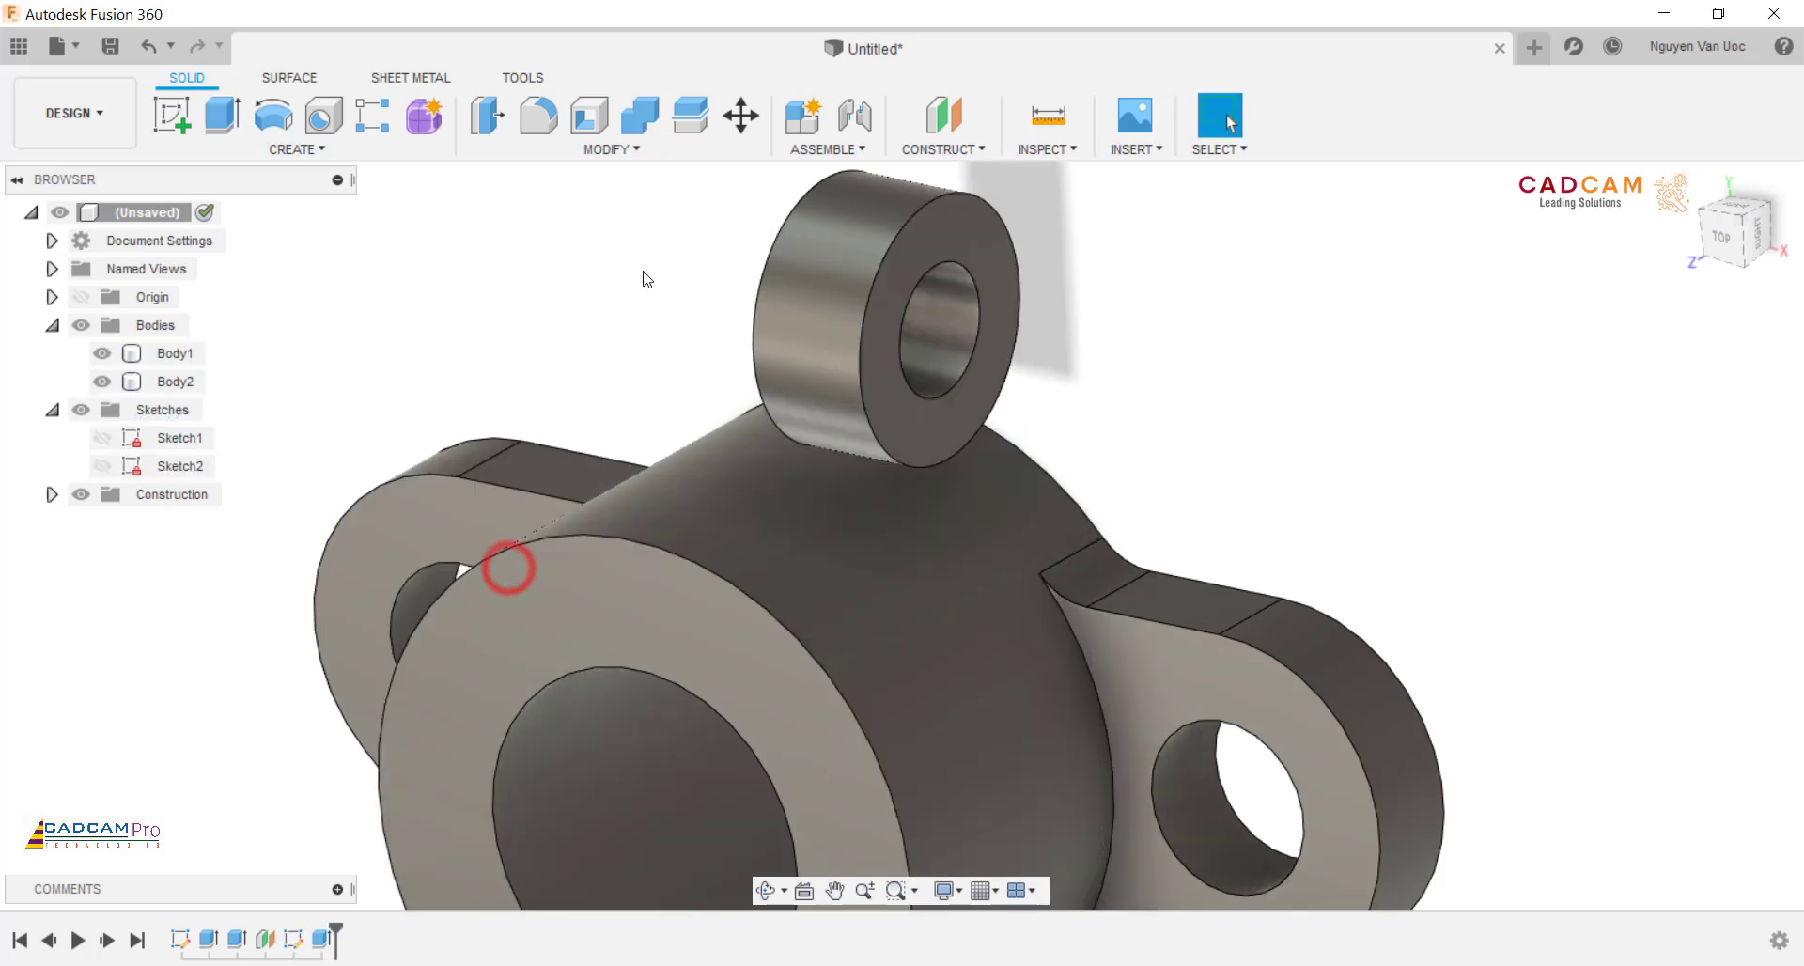
click(102, 466)
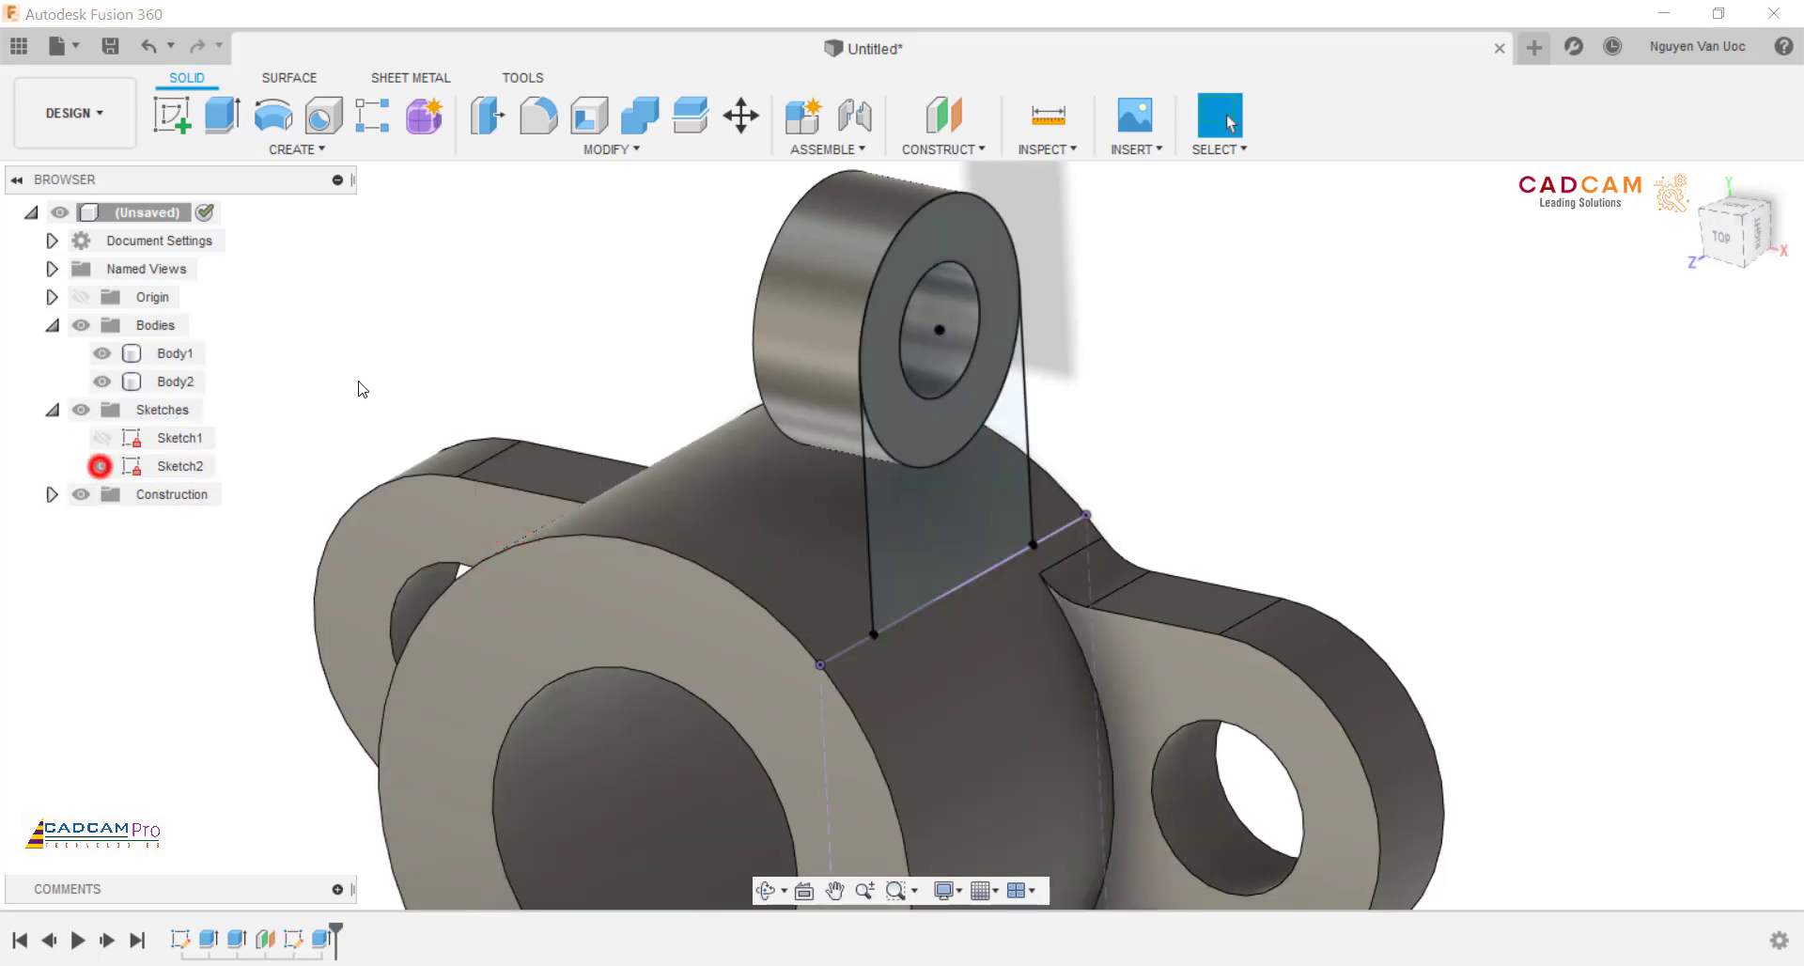
shift+middle_drag(540, 336, 589, 287)
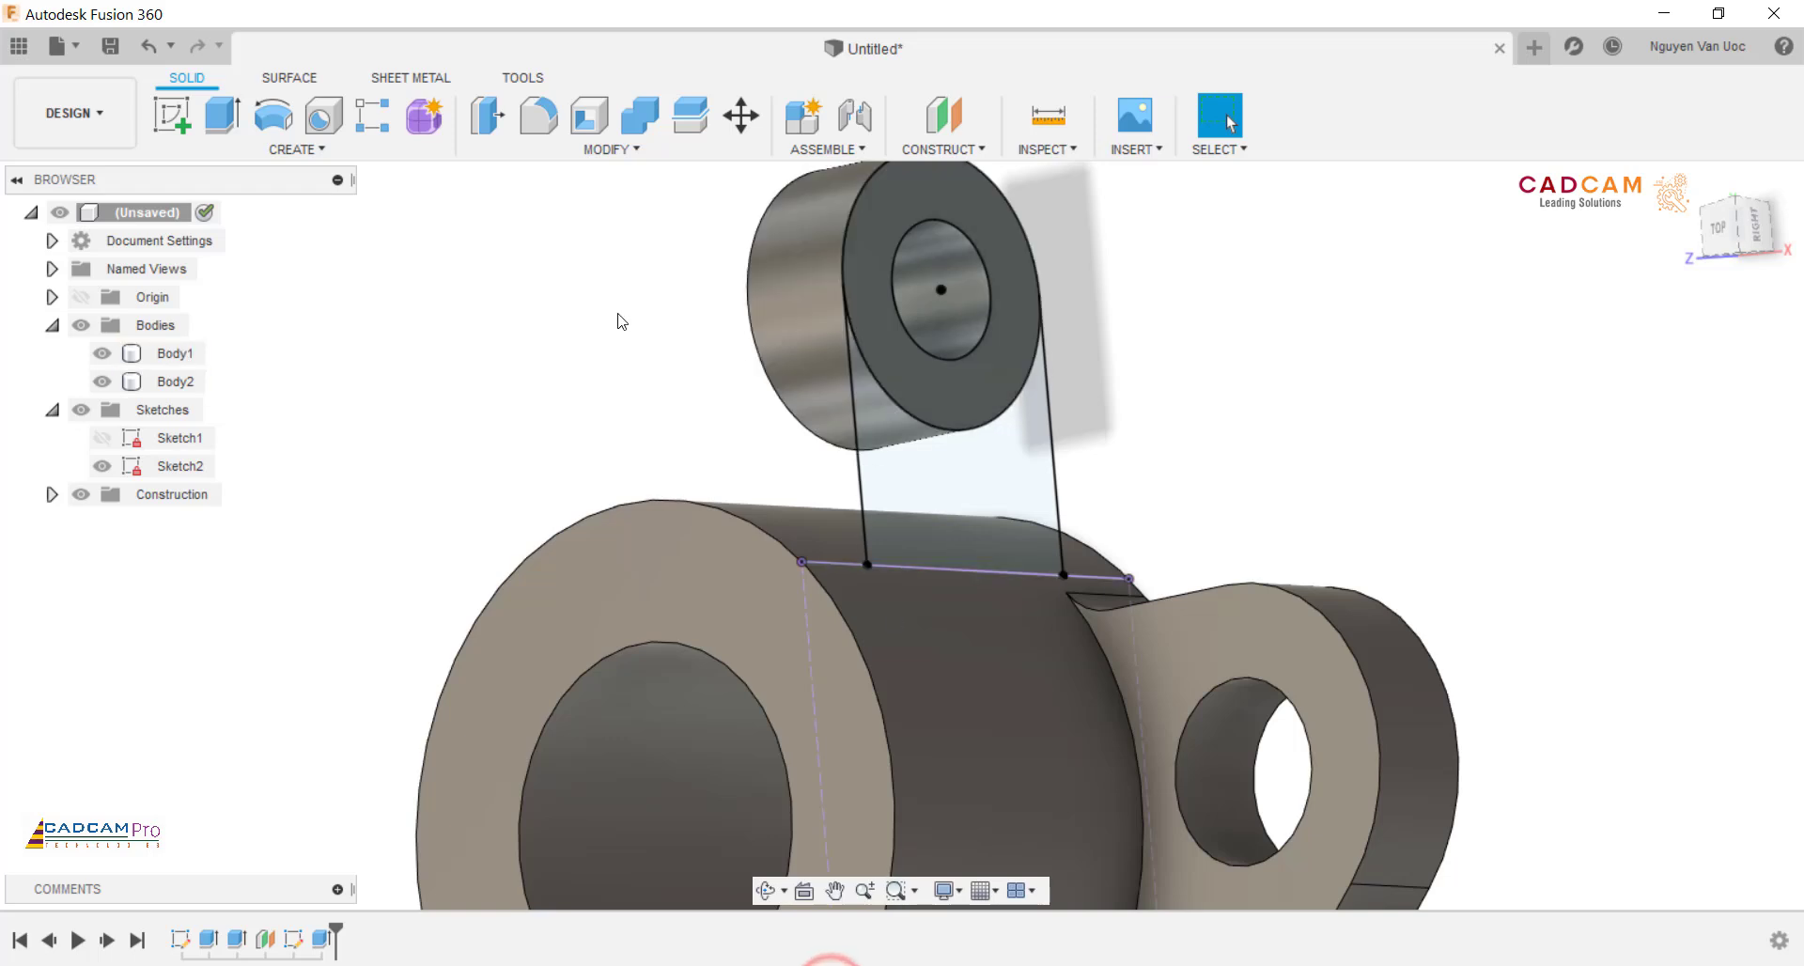
click(484, 125)
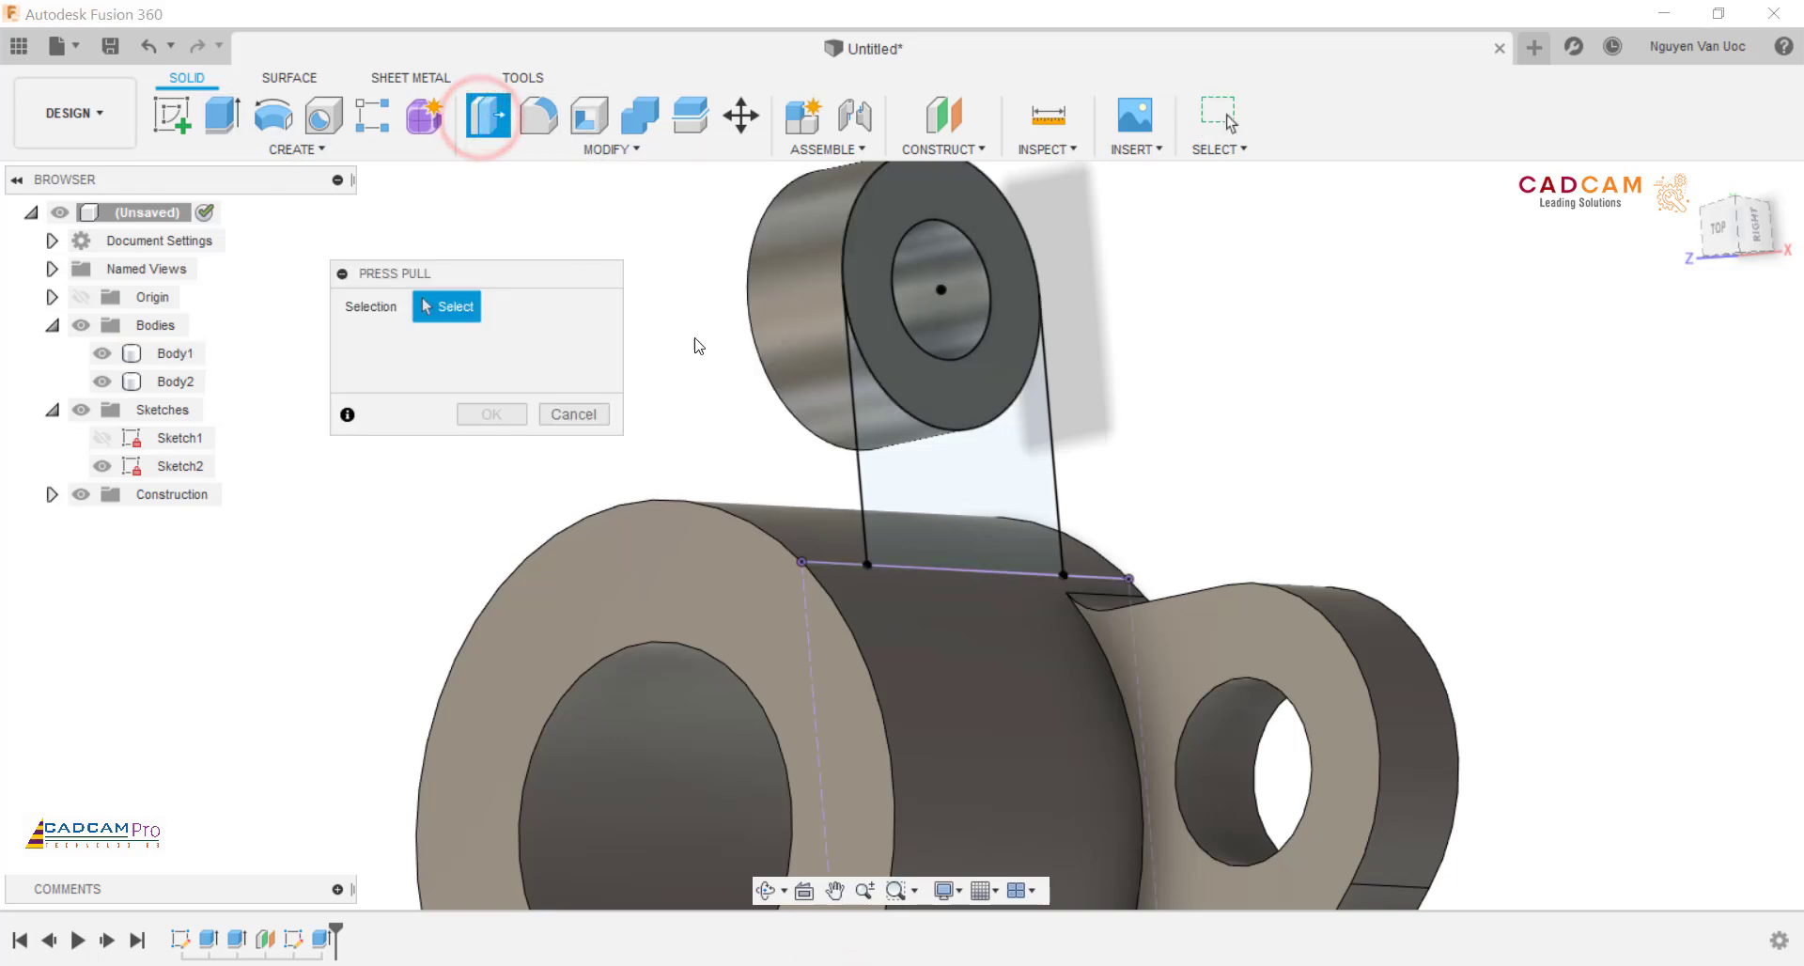
mouse_move(698, 346)
shift+middle_down()
mouse_move(939, 432)
mouse_move(986, 483)
shift+middle_up()
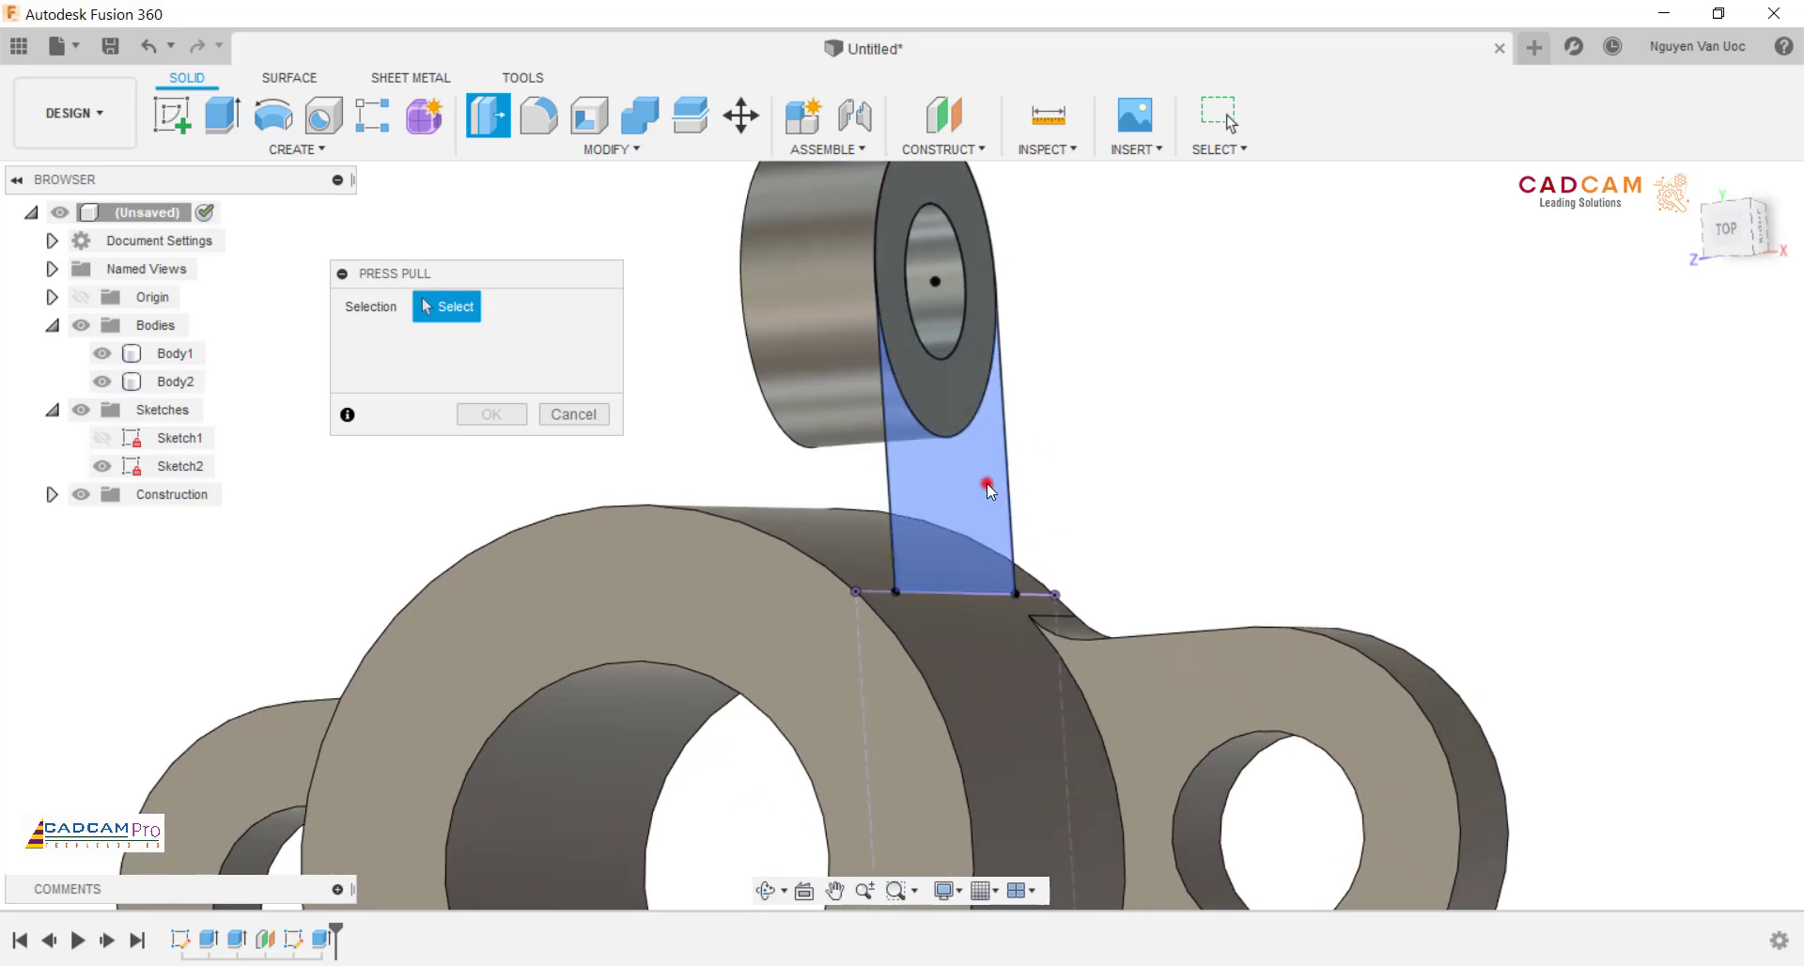
click(987, 483)
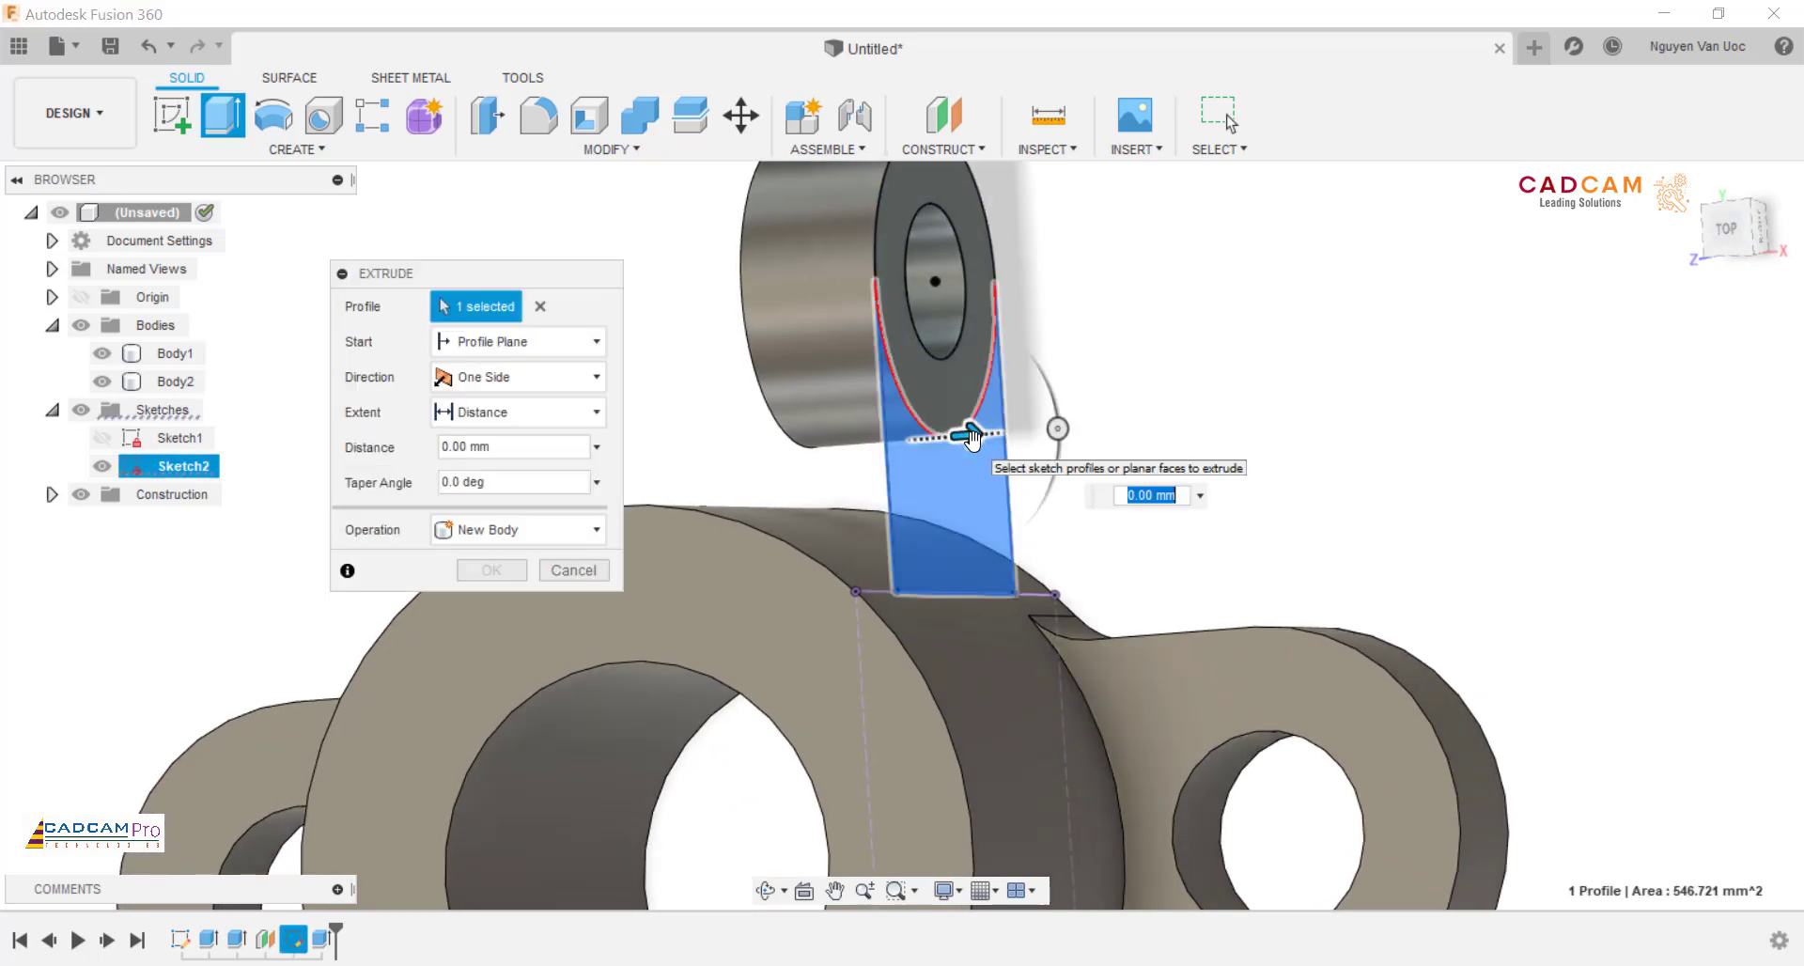
drag(970, 437, 875, 442)
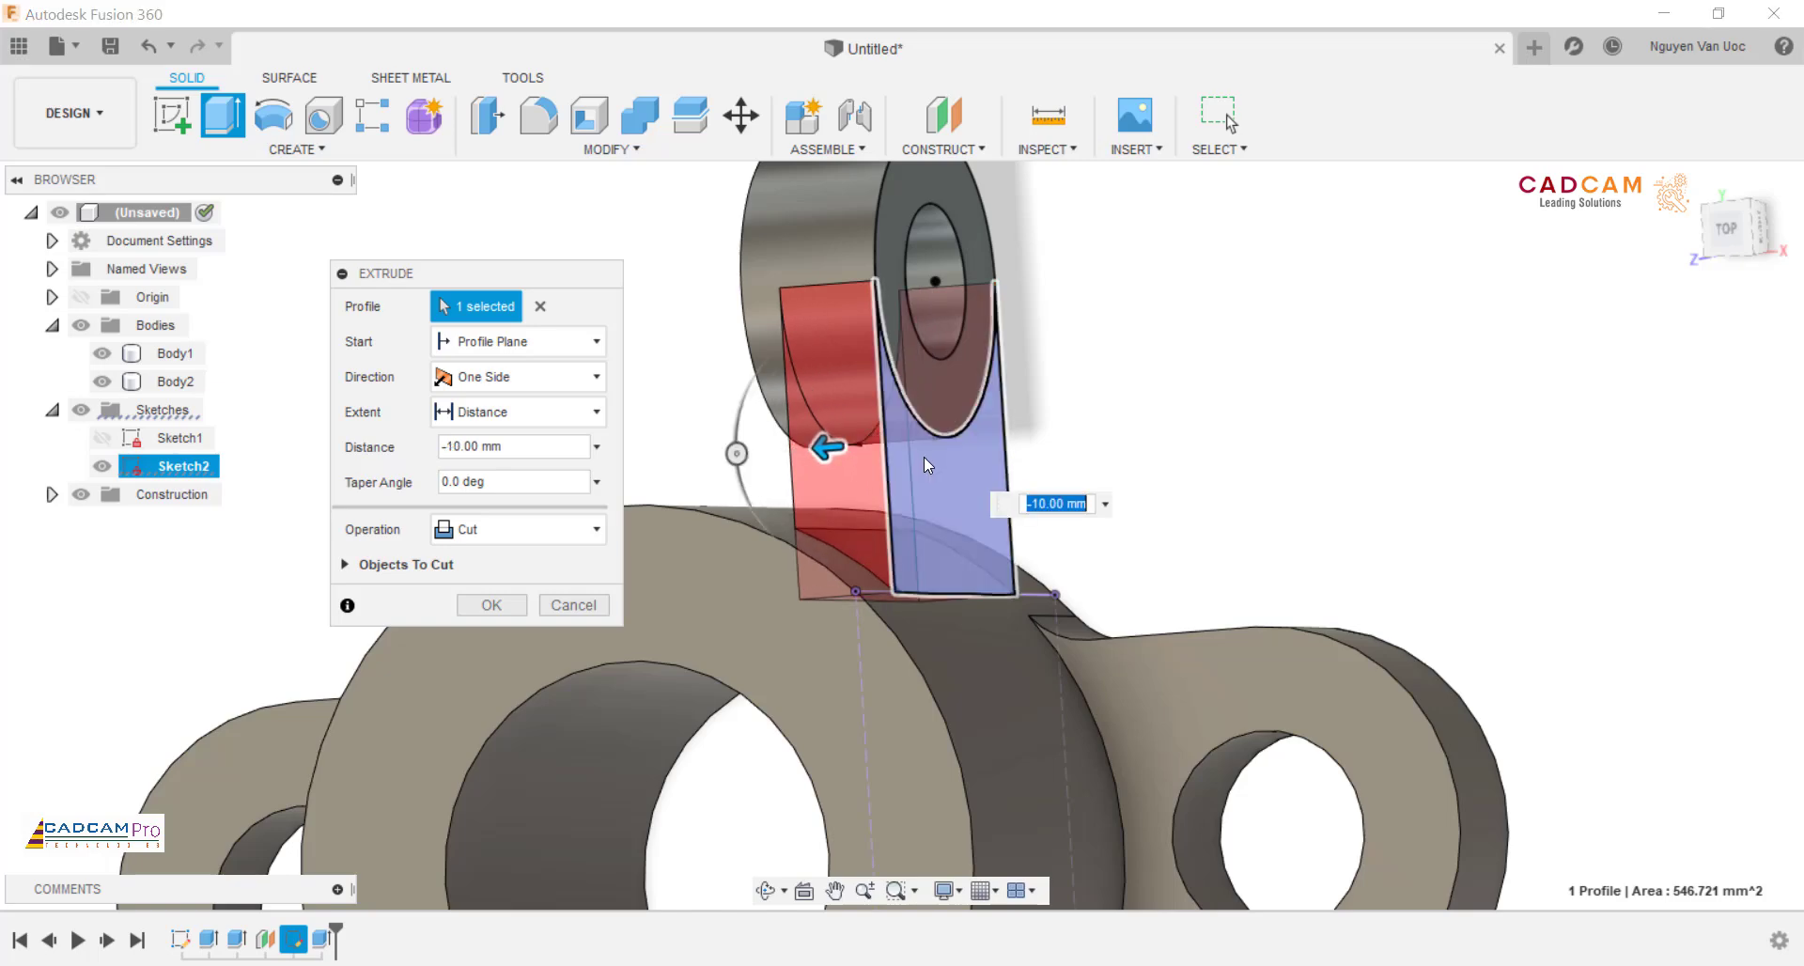
click(567, 605)
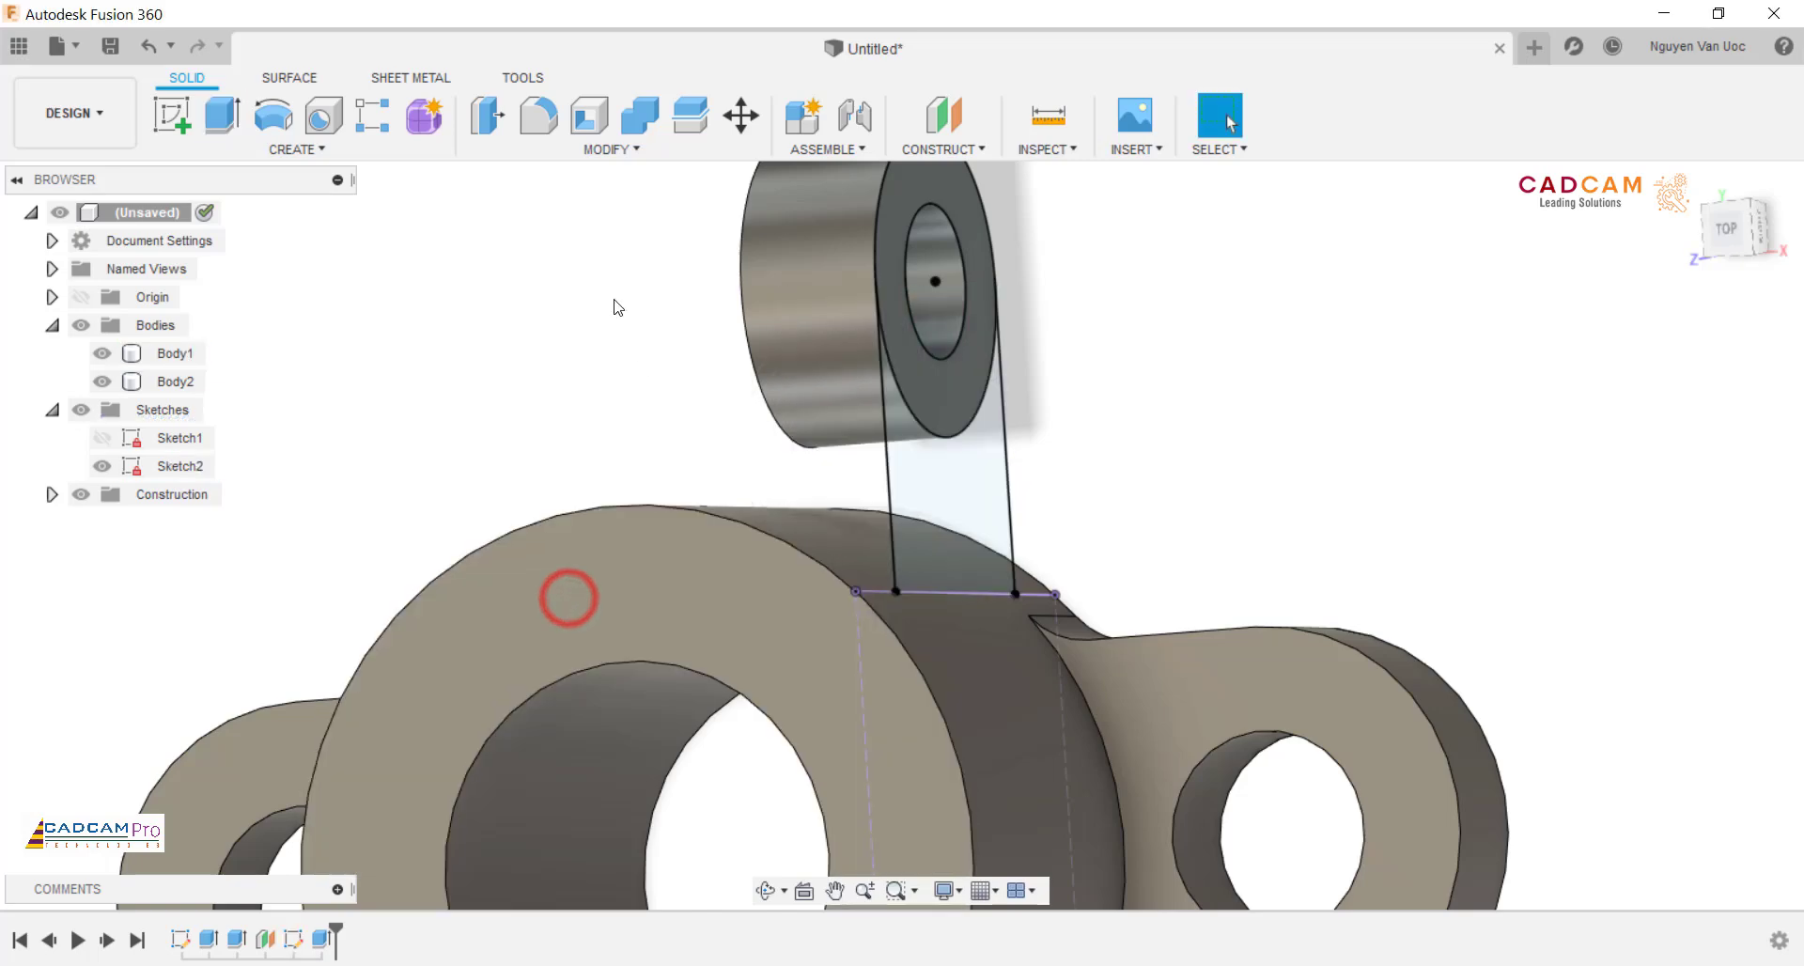
Step: Edit the ring's extrusion to include the profile between the two vertical lines, keeping -14 mm and the New Body operation
scroll(617, 307, up, 2)
shift+middle_drag(614, 300, 618, 301)
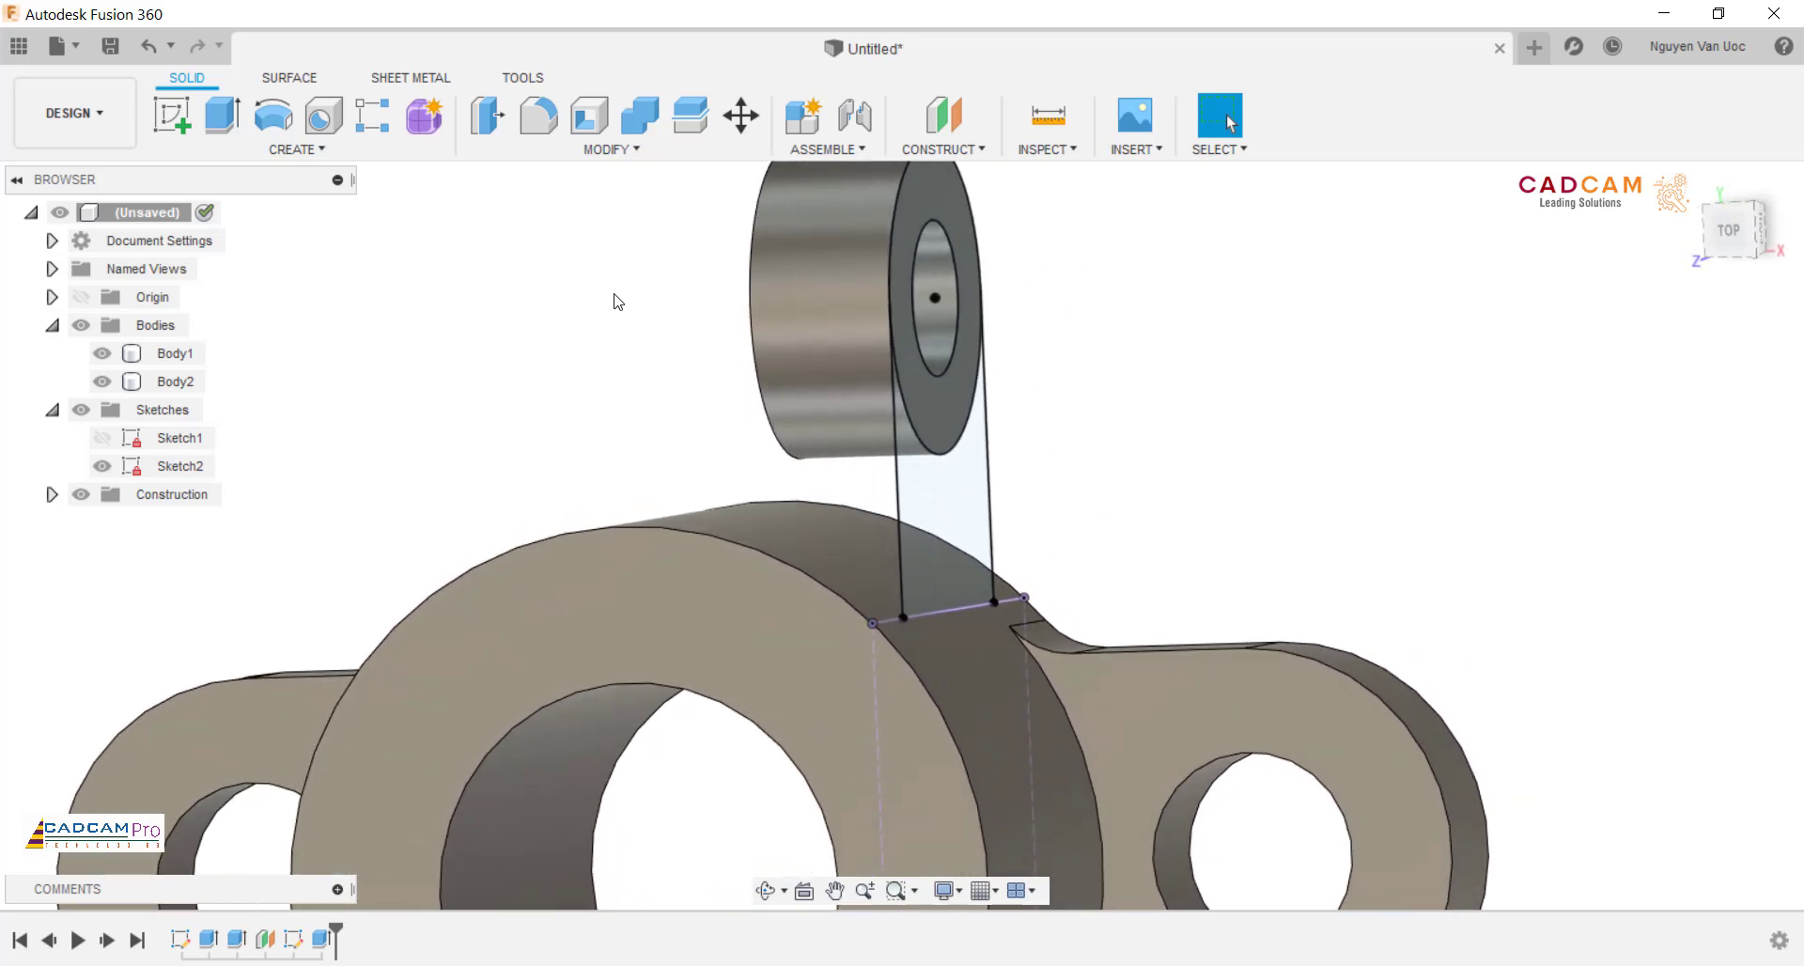
click(141, 468)
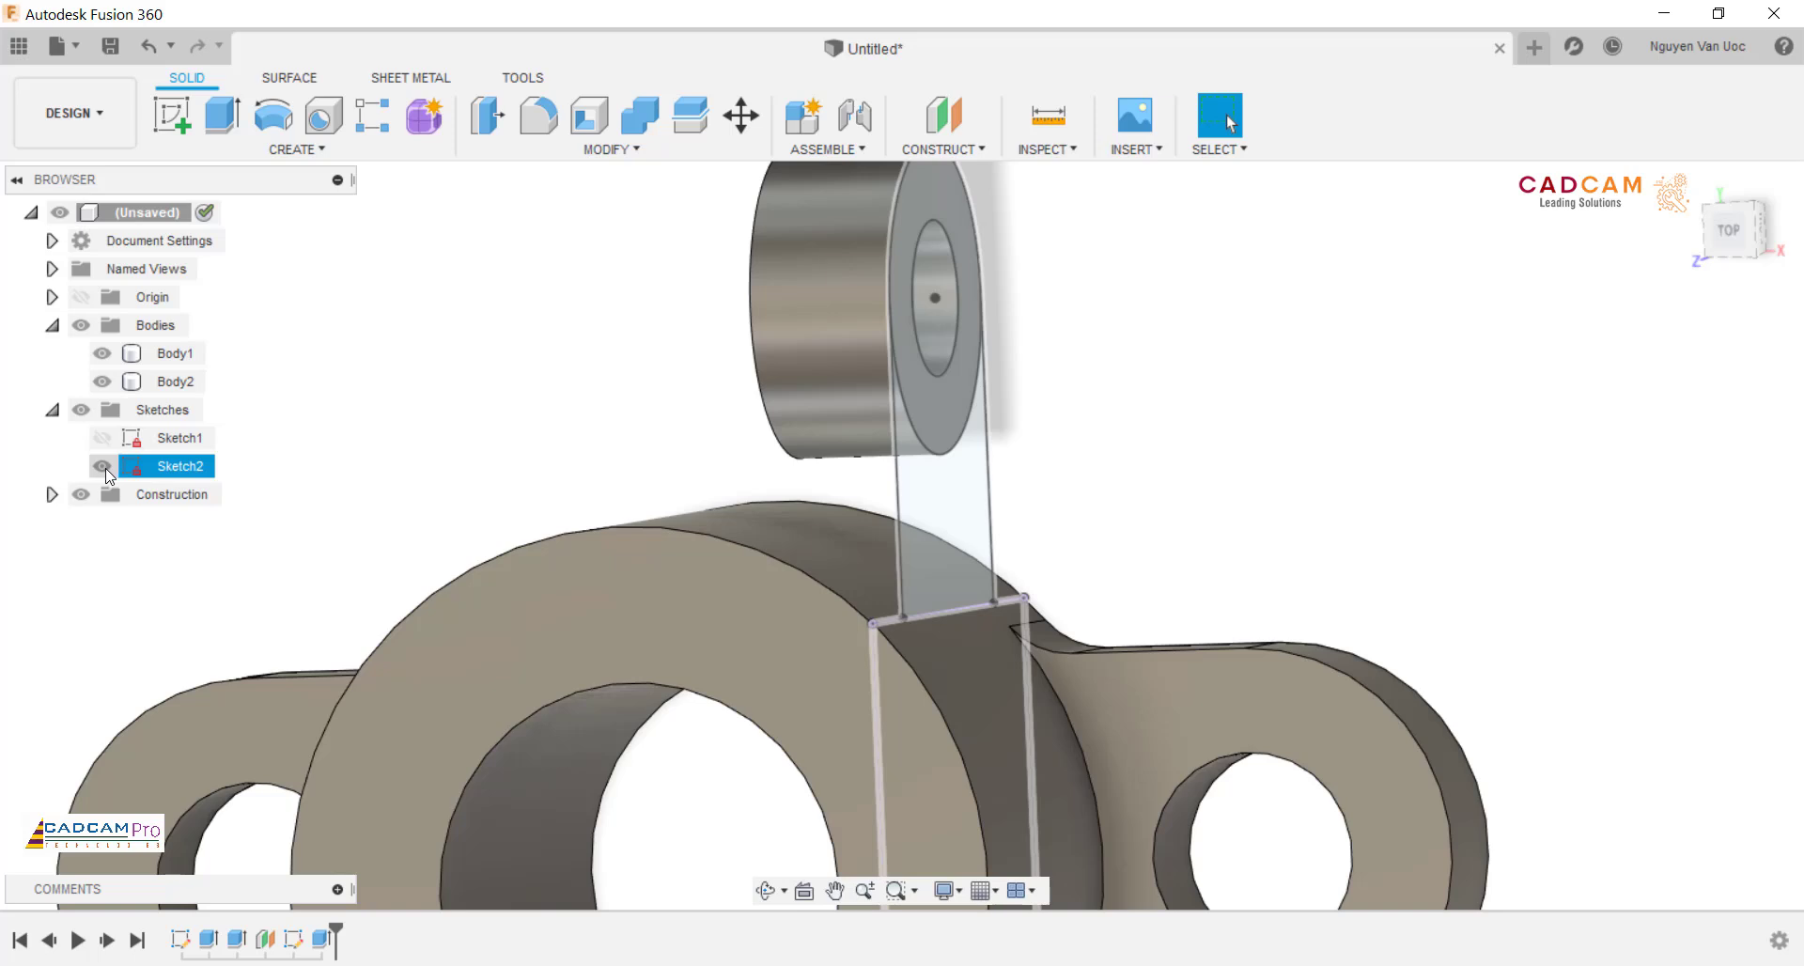
right_click(328, 942)
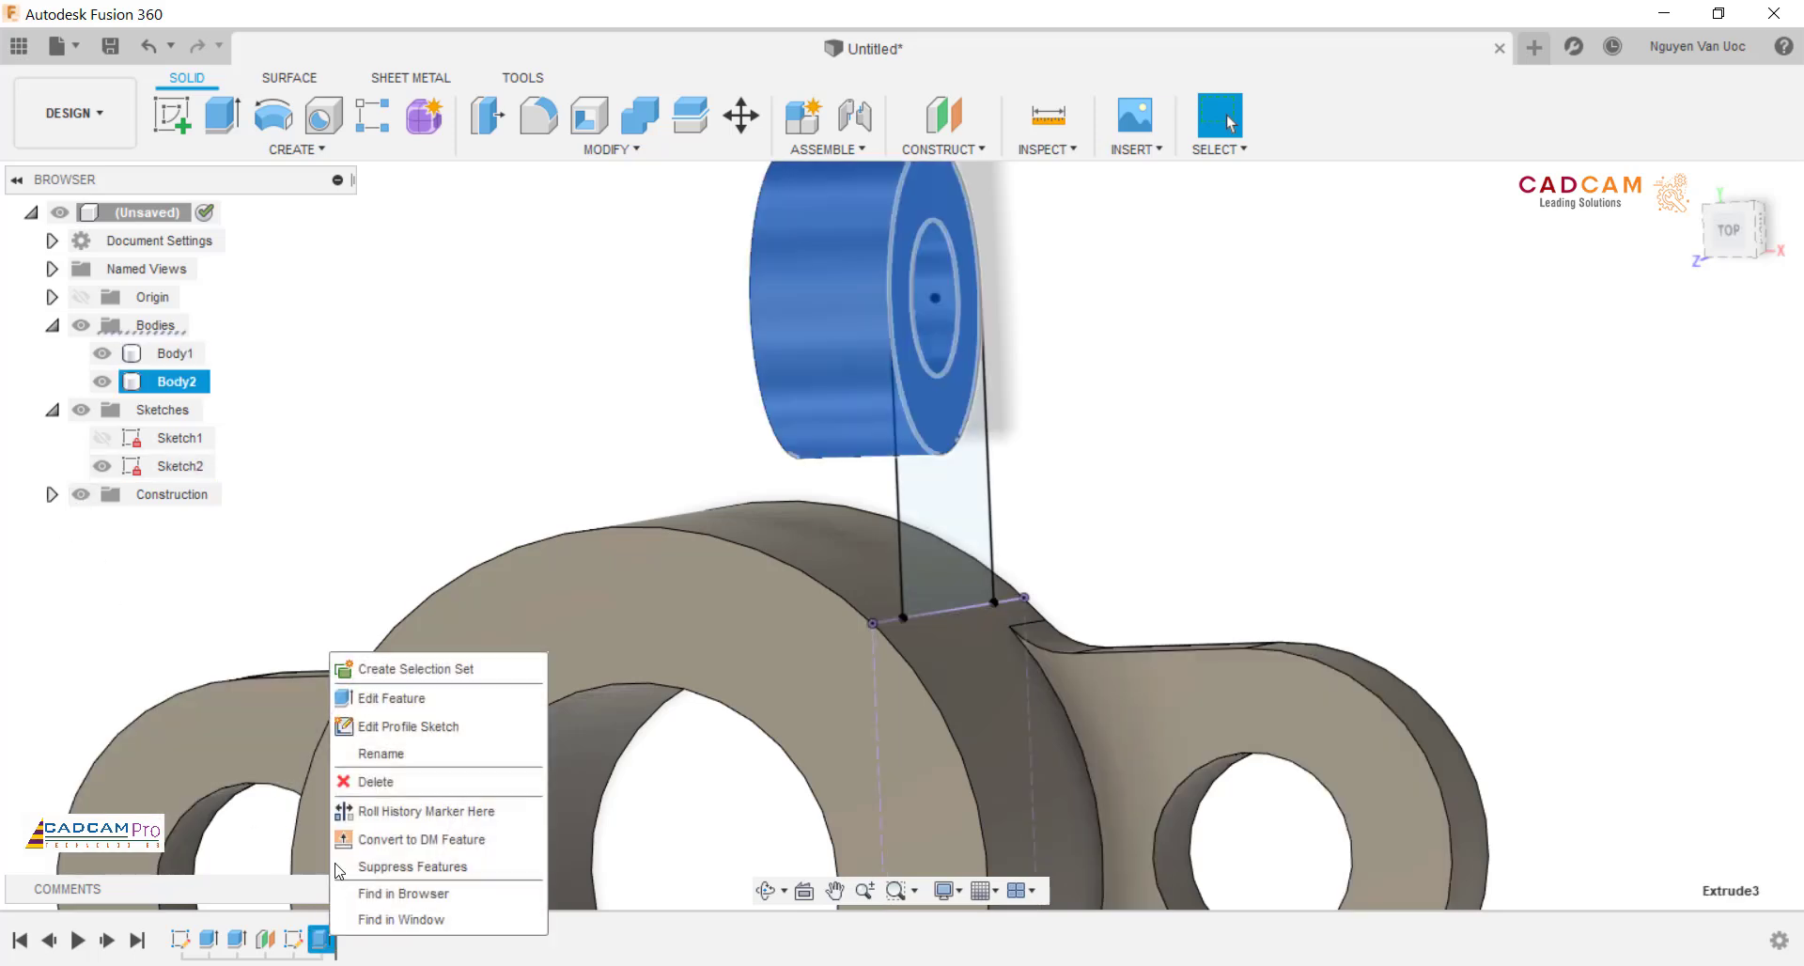
click(374, 704)
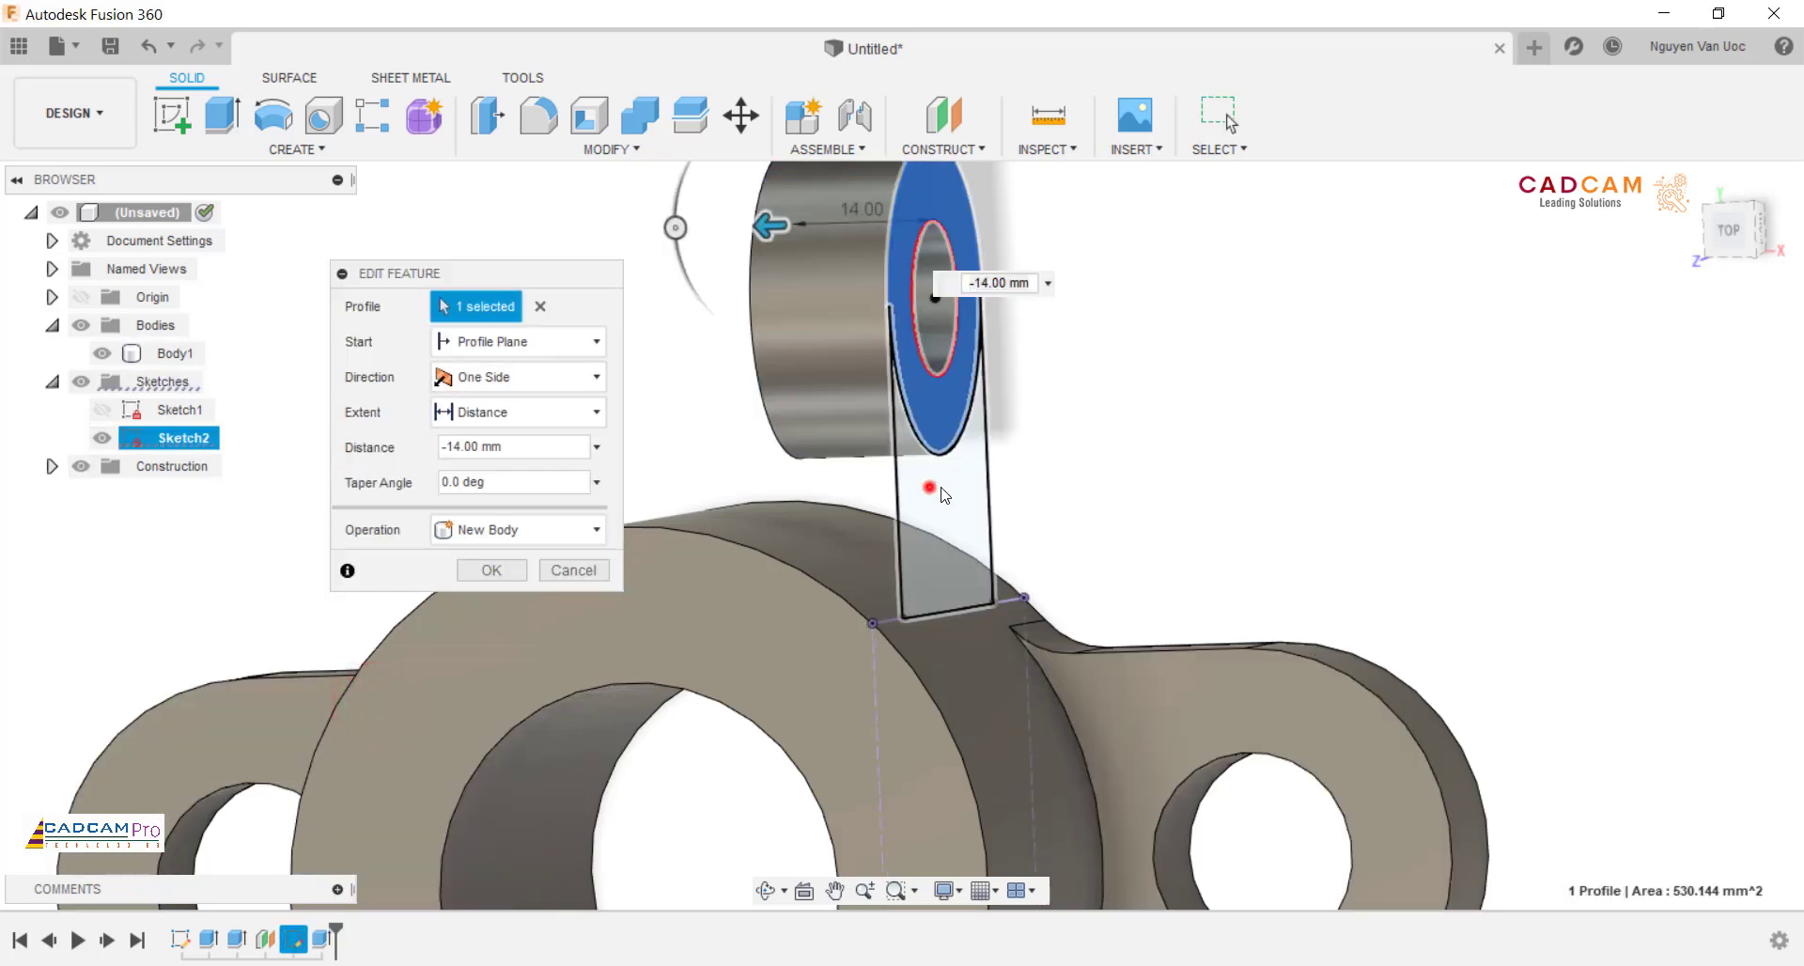
click(913, 483)
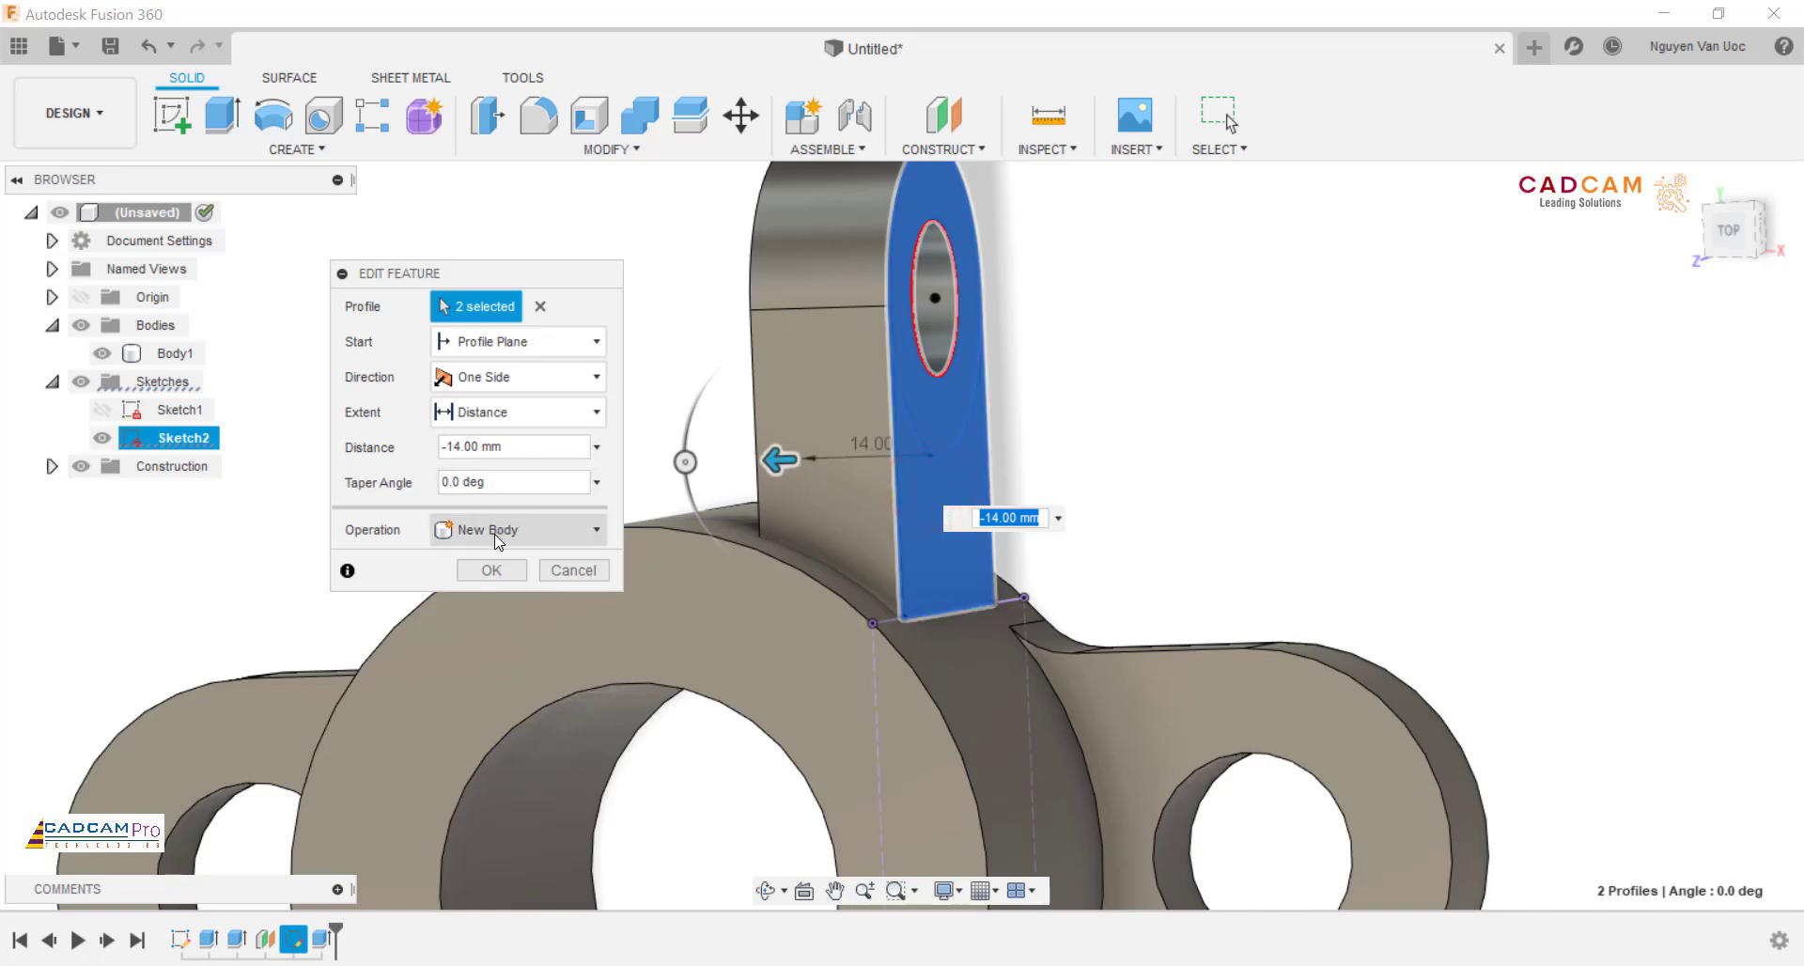
click(505, 573)
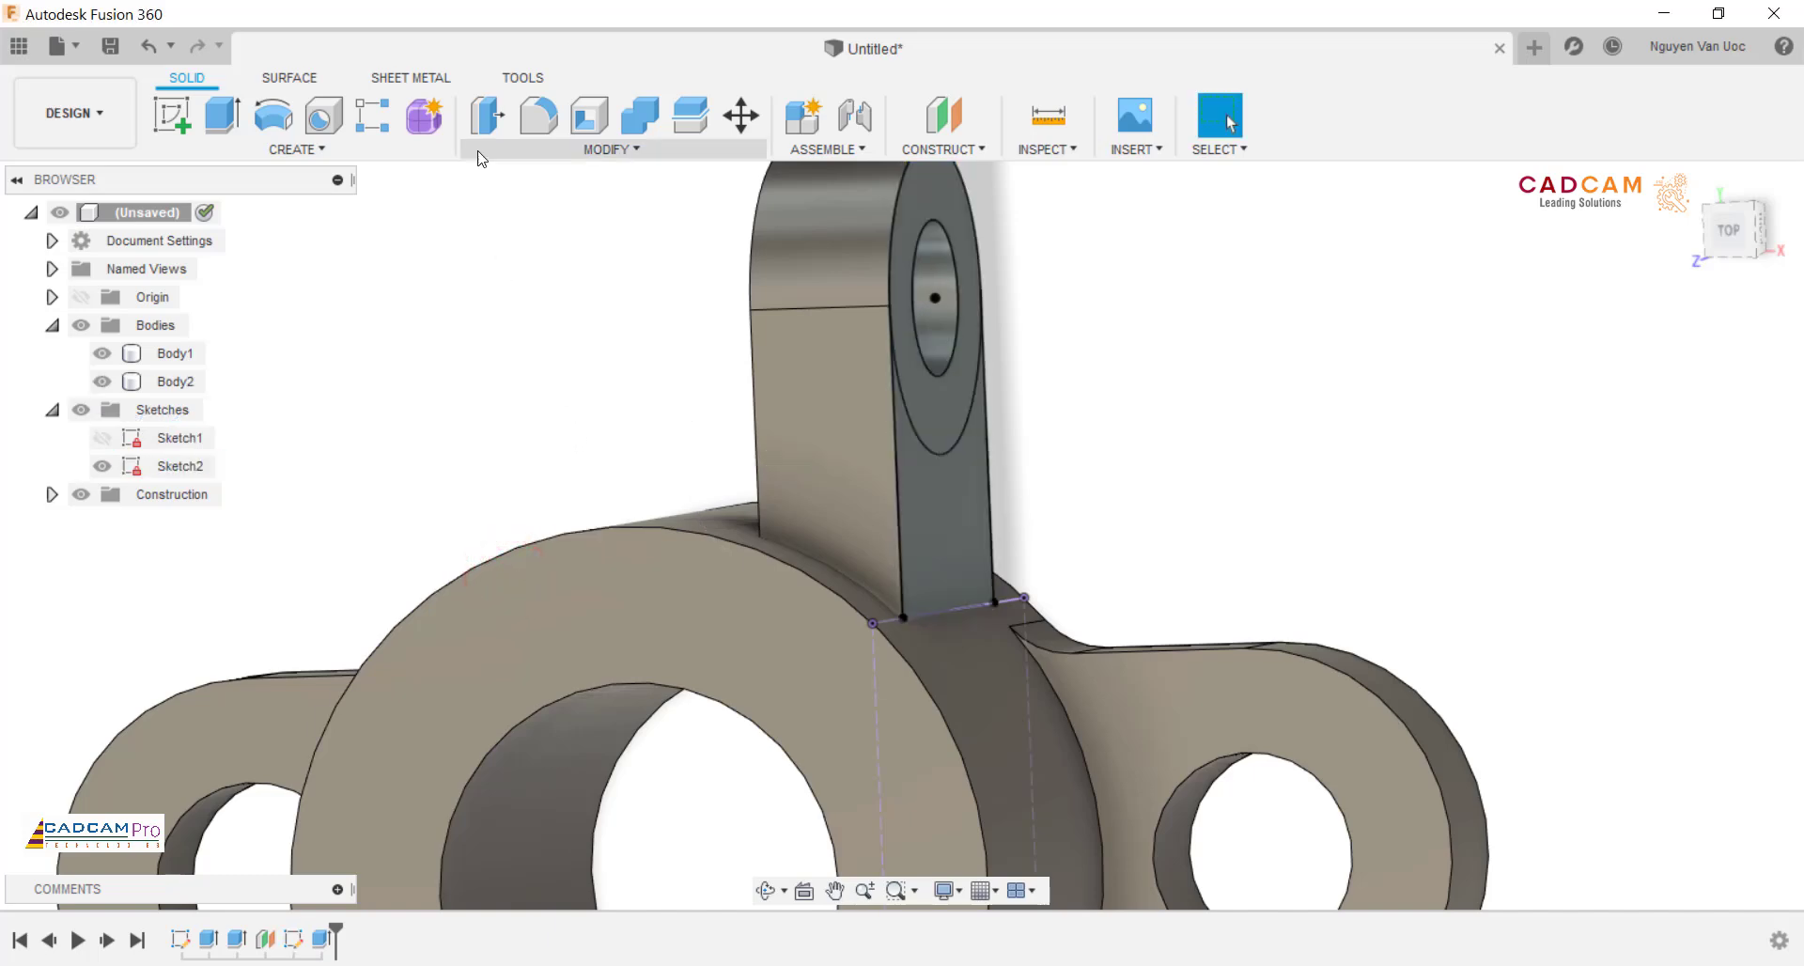
Step: Try cutting the profile below the ring by -4 mm with both bodies visible, and undo the cut
click(488, 115)
click(952, 526)
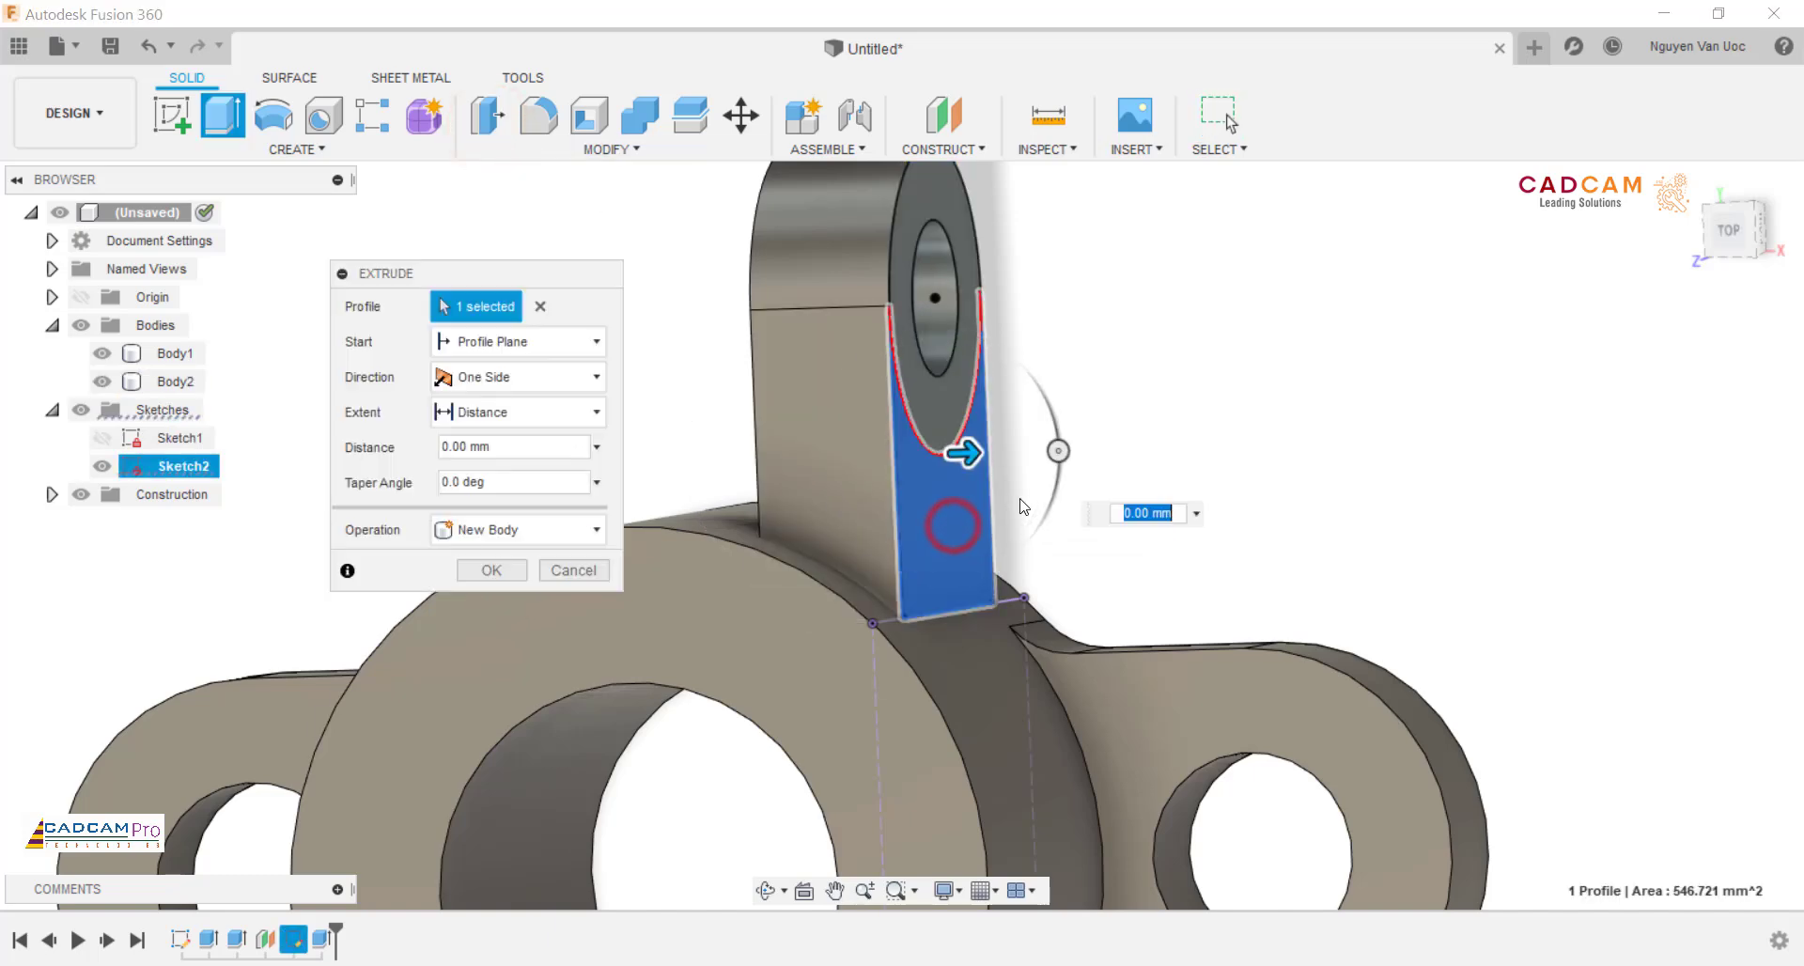
drag(951, 458, 925, 458)
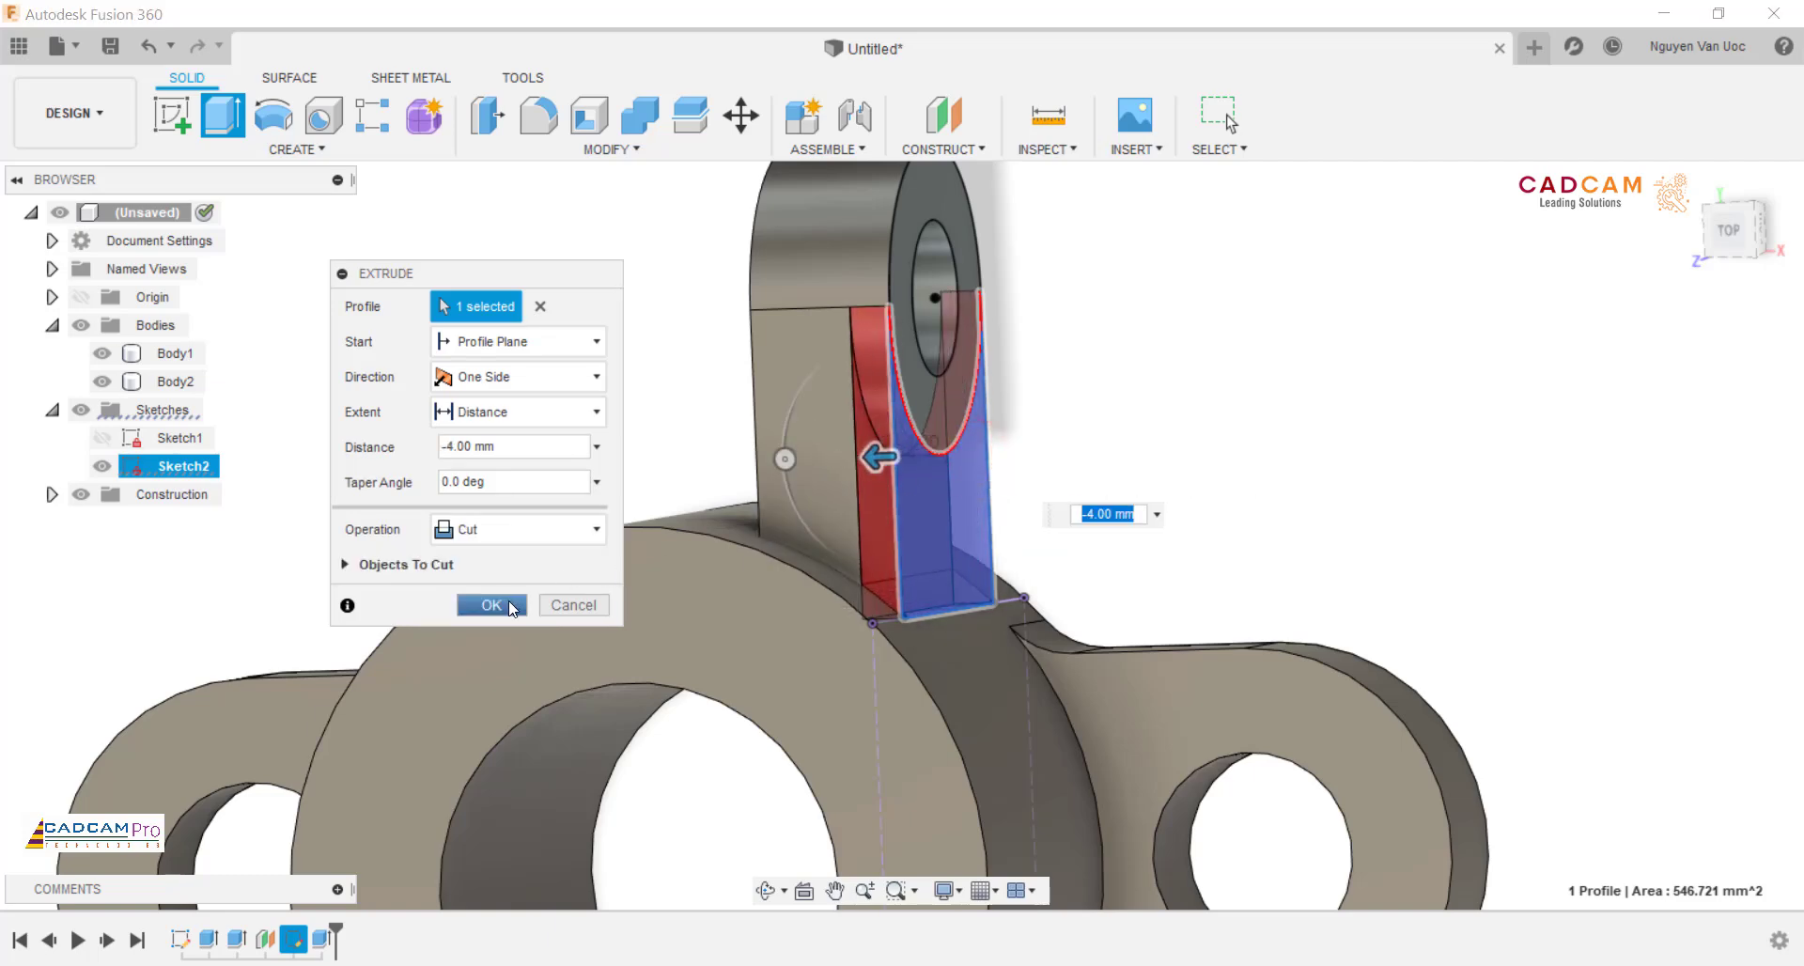
click(509, 603)
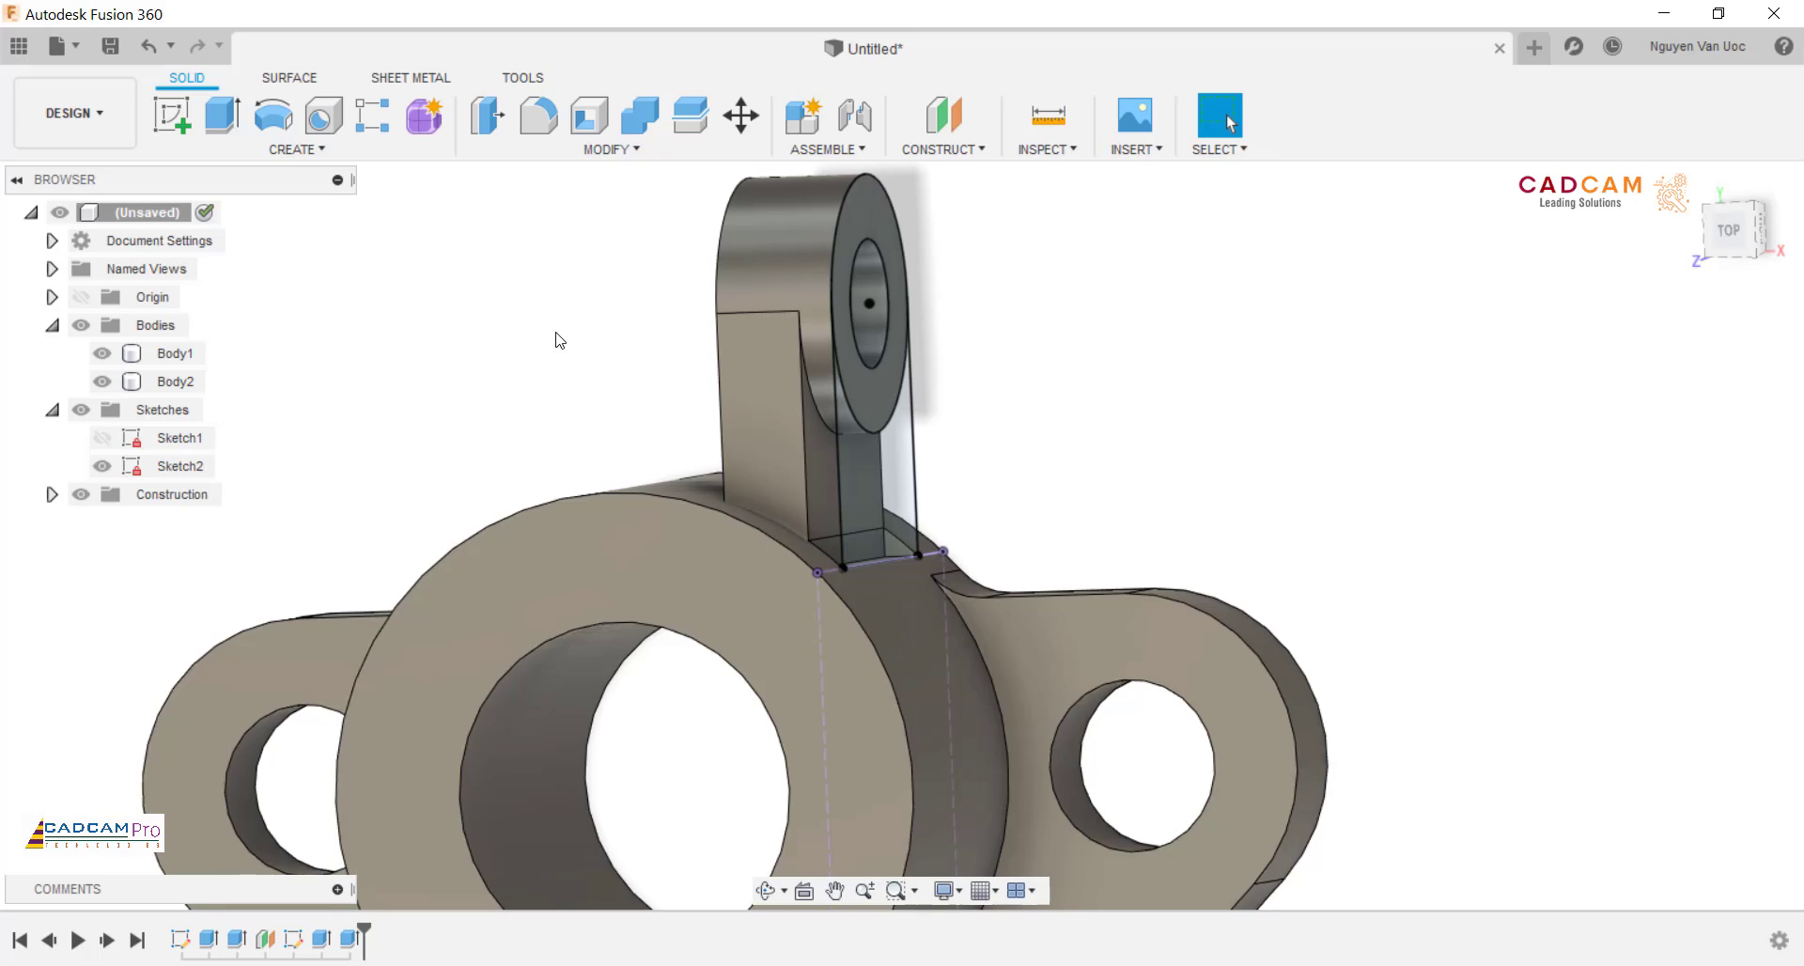
shift+middle_drag(558, 340, 357, 468)
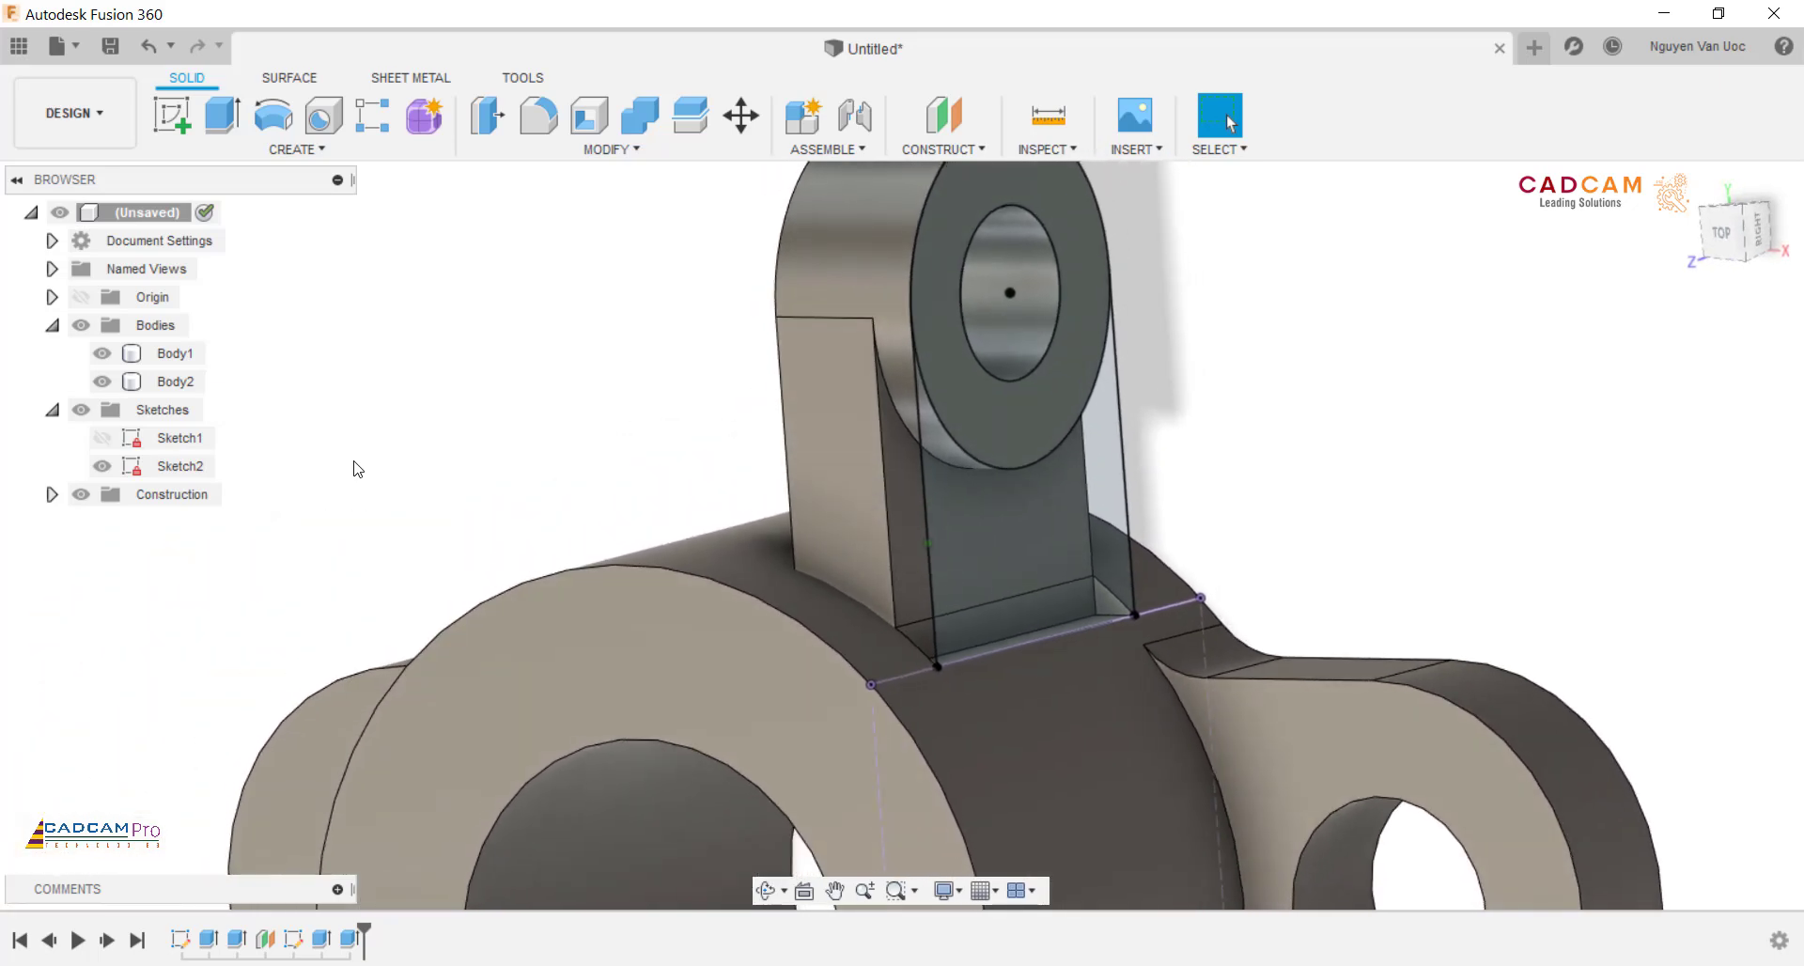
key(ctrl+z)
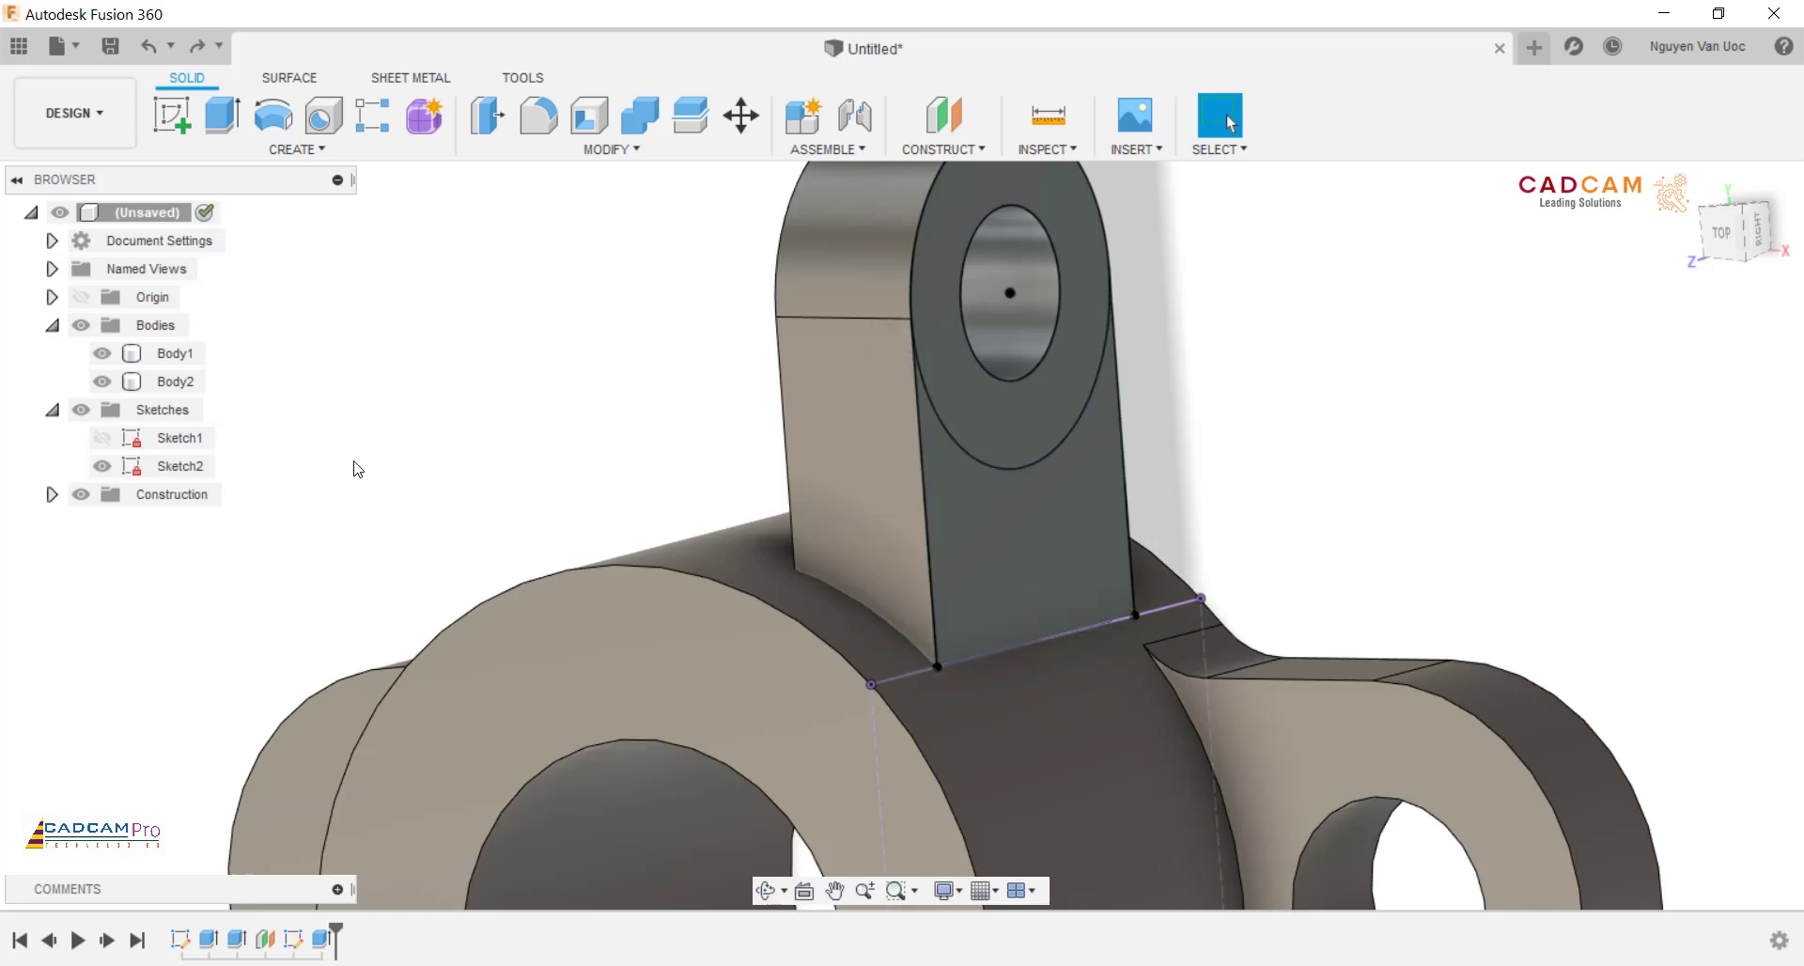
Step: With the flanged body hidden, cut the profile below the ring by -4 mm, restore the body and hide the lug sketch
click(101, 353)
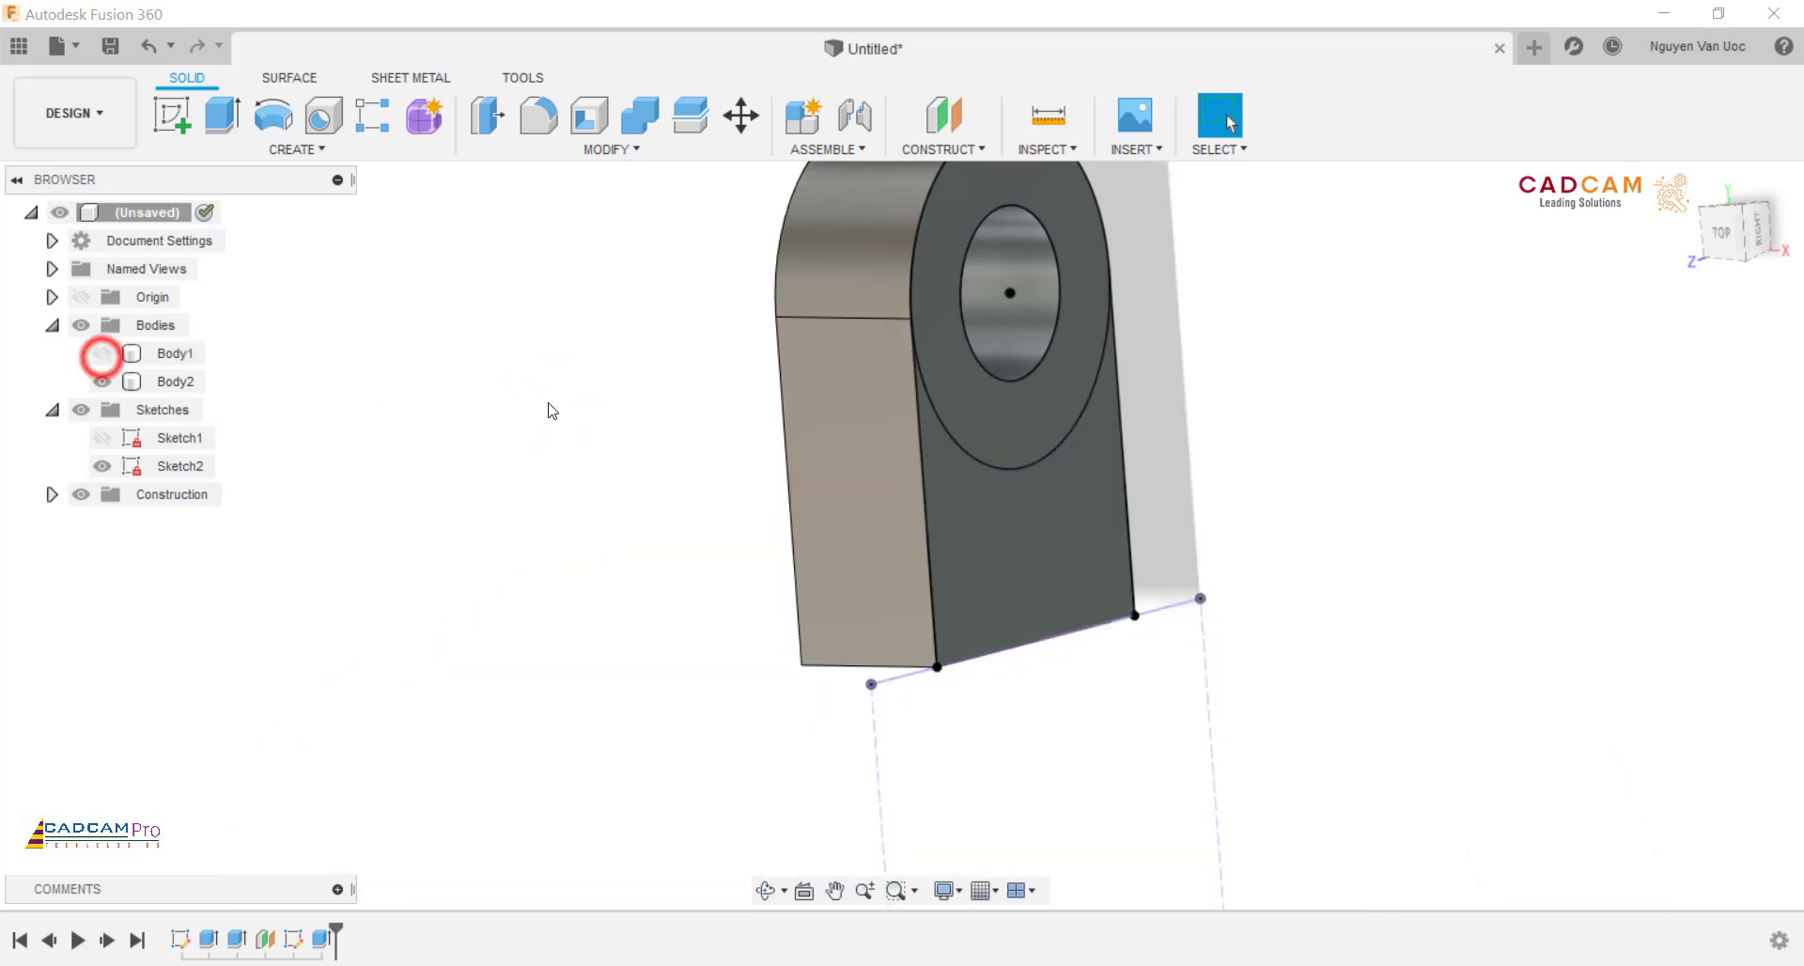
click(487, 116)
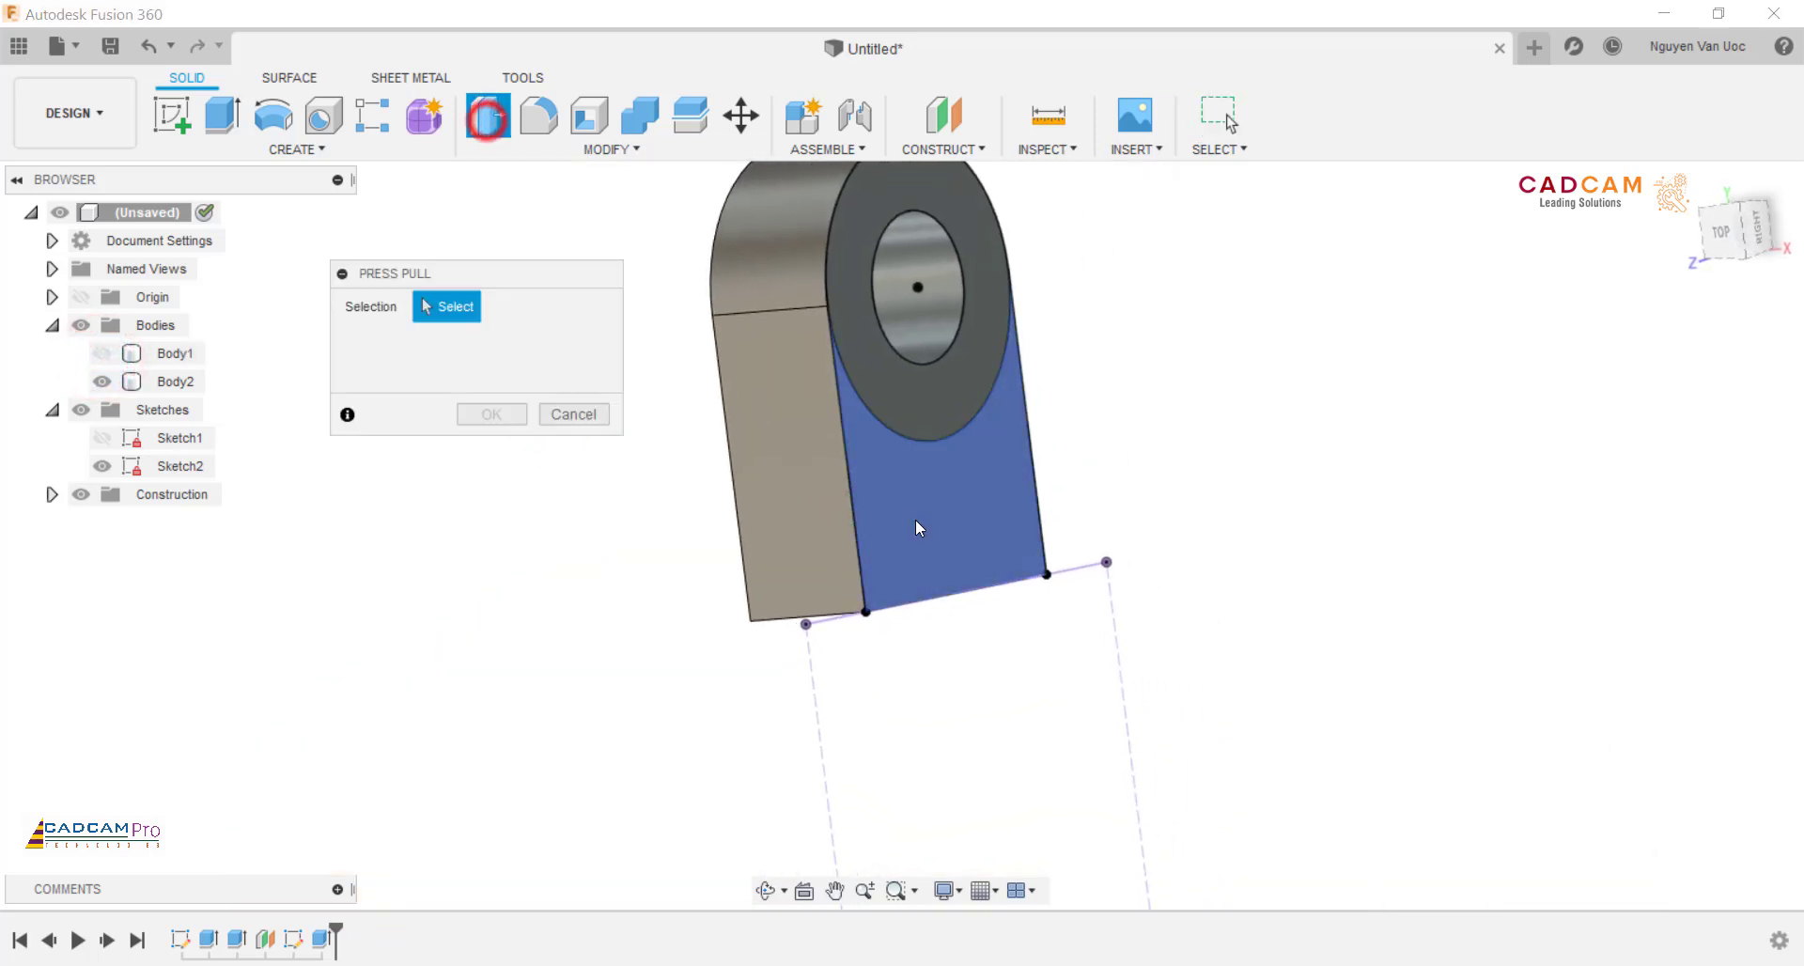
click(915, 520)
drag(965, 439, 937, 447)
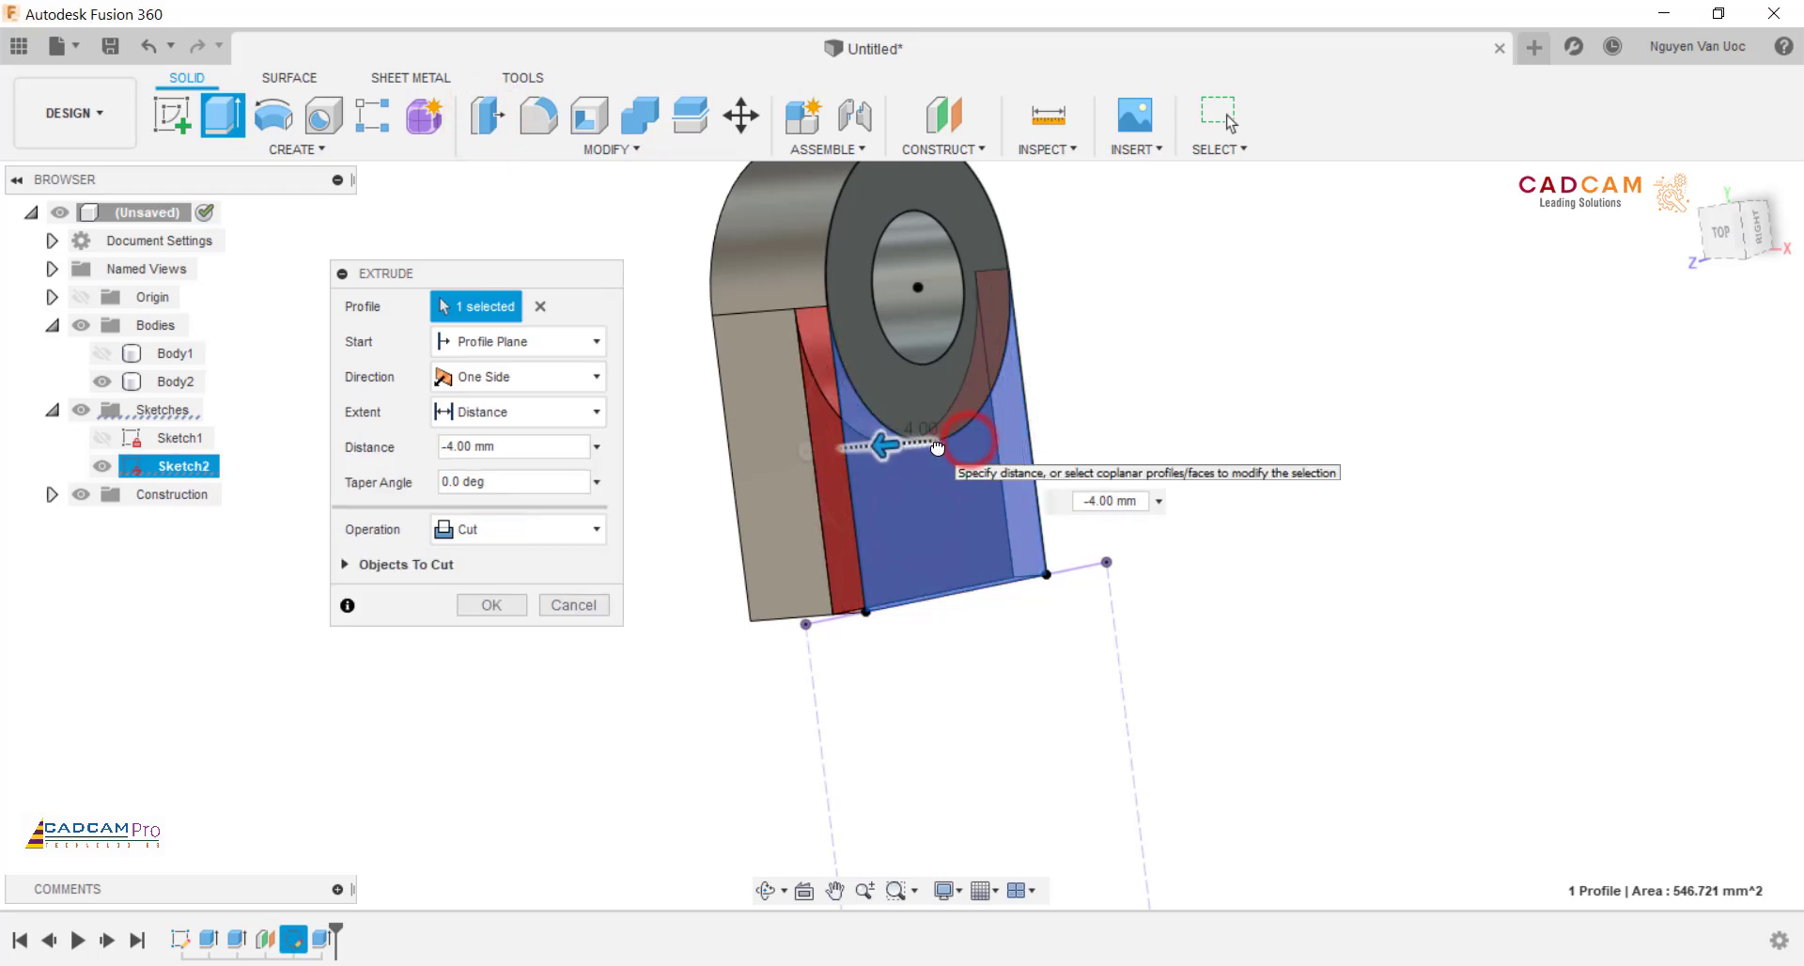
click(492, 607)
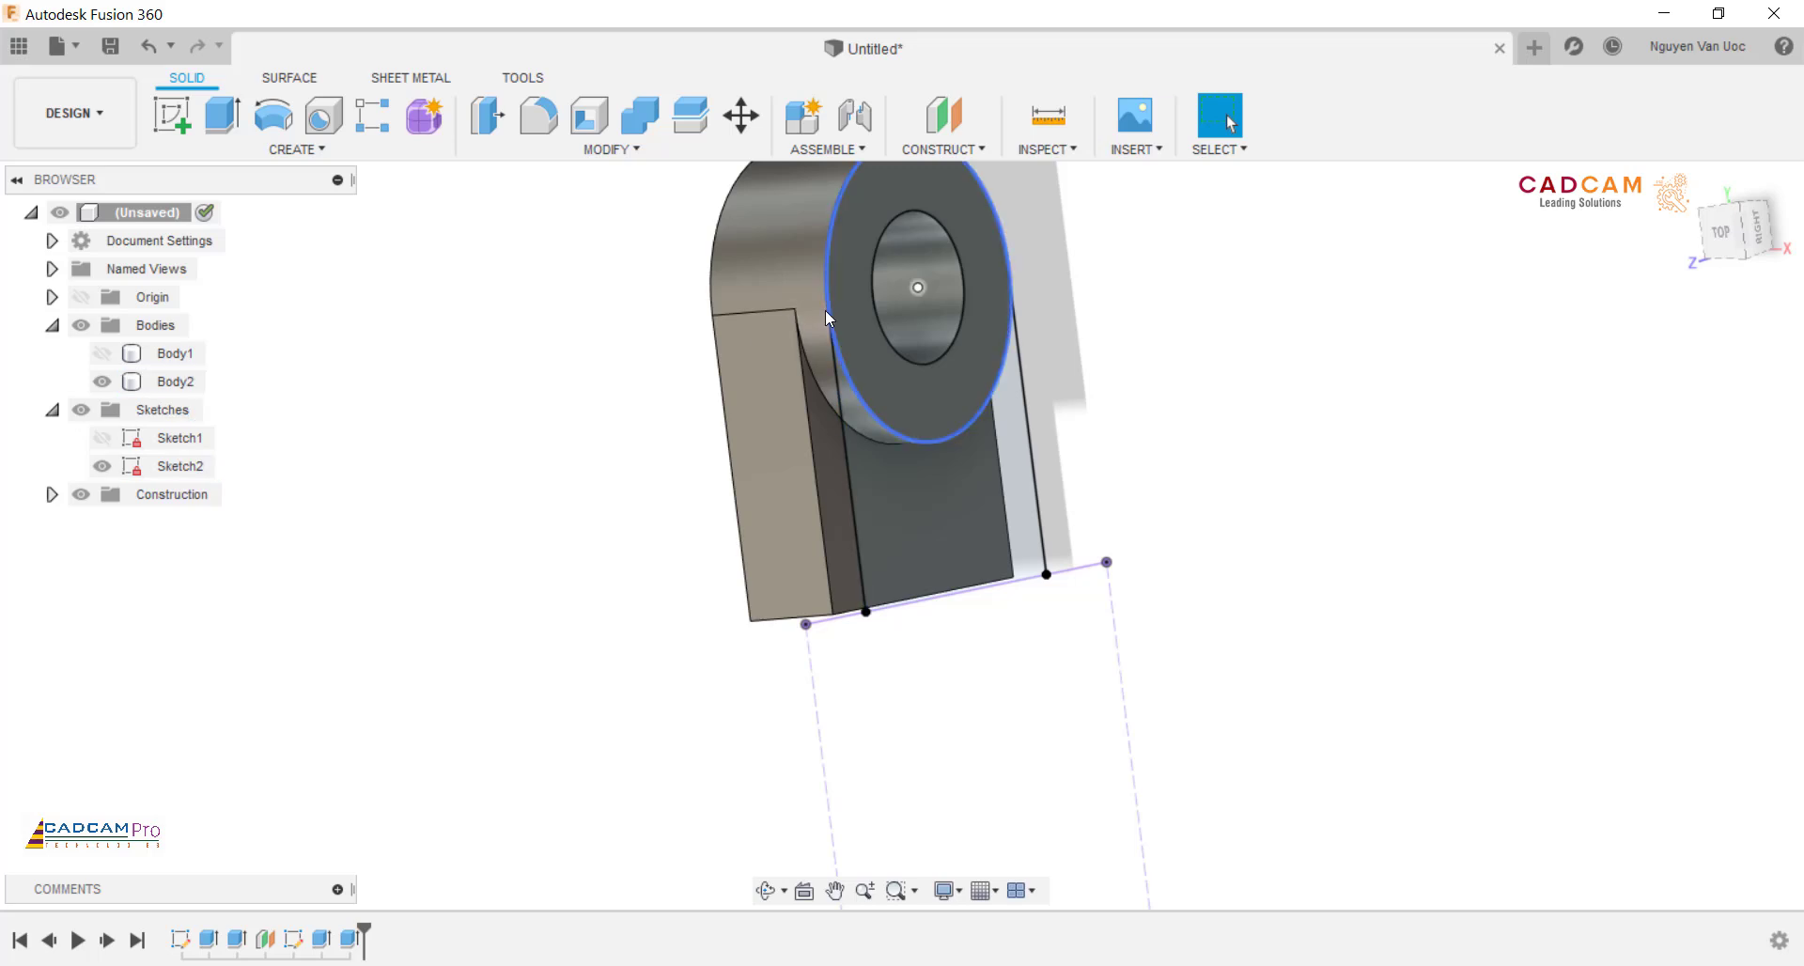
click(103, 354)
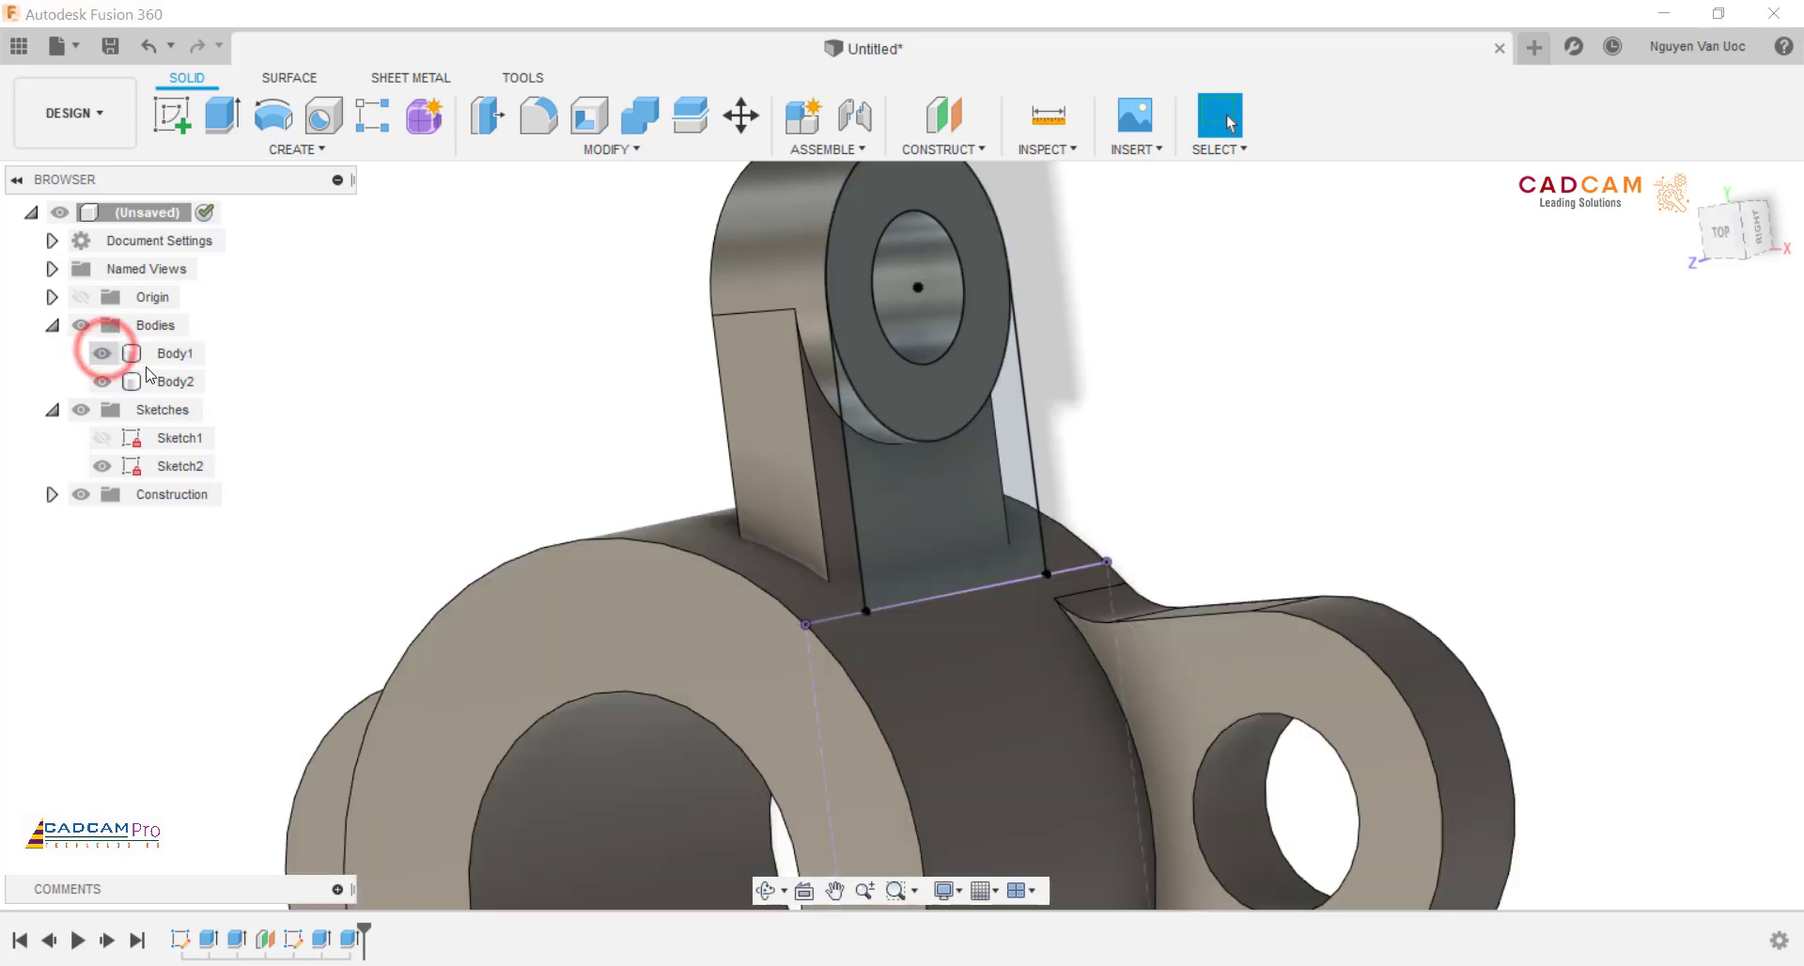
click(105, 466)
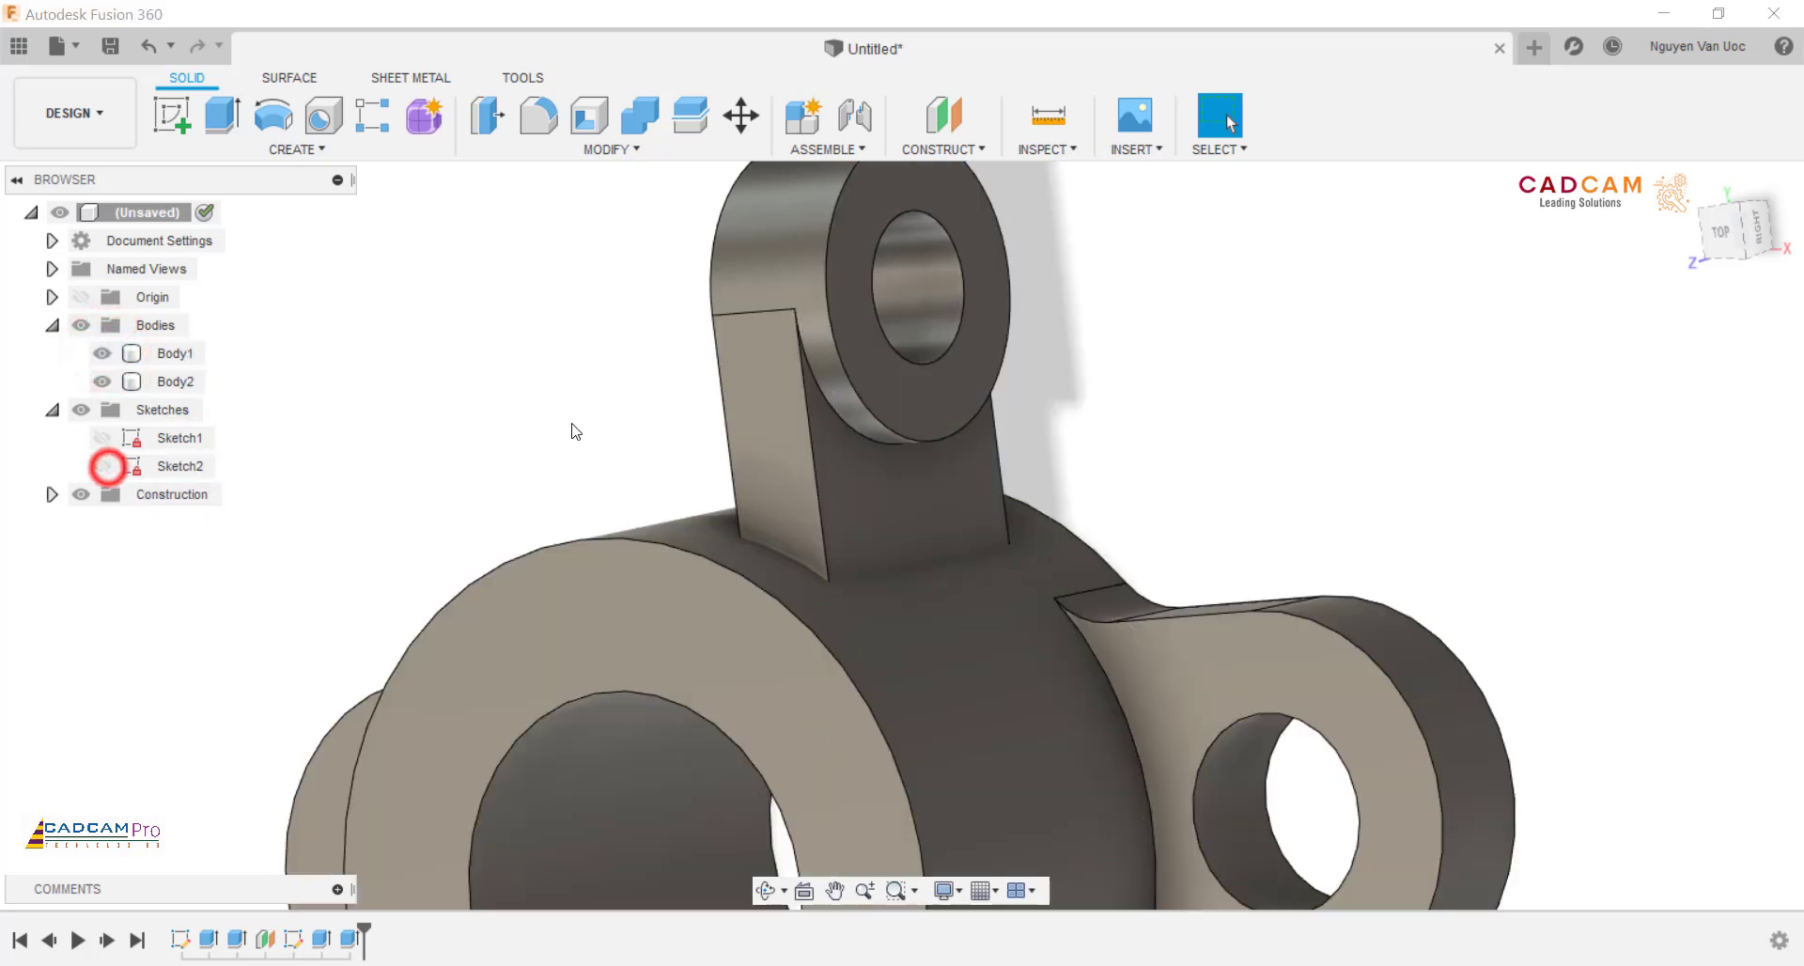
Step: Mirror the lug's extrusion and cut features across the vertical origin plane through the cylinder's axis, with the Adjust compute option
scroll(572, 425, down, 3)
shift+middle_drag(574, 416, 624, 437)
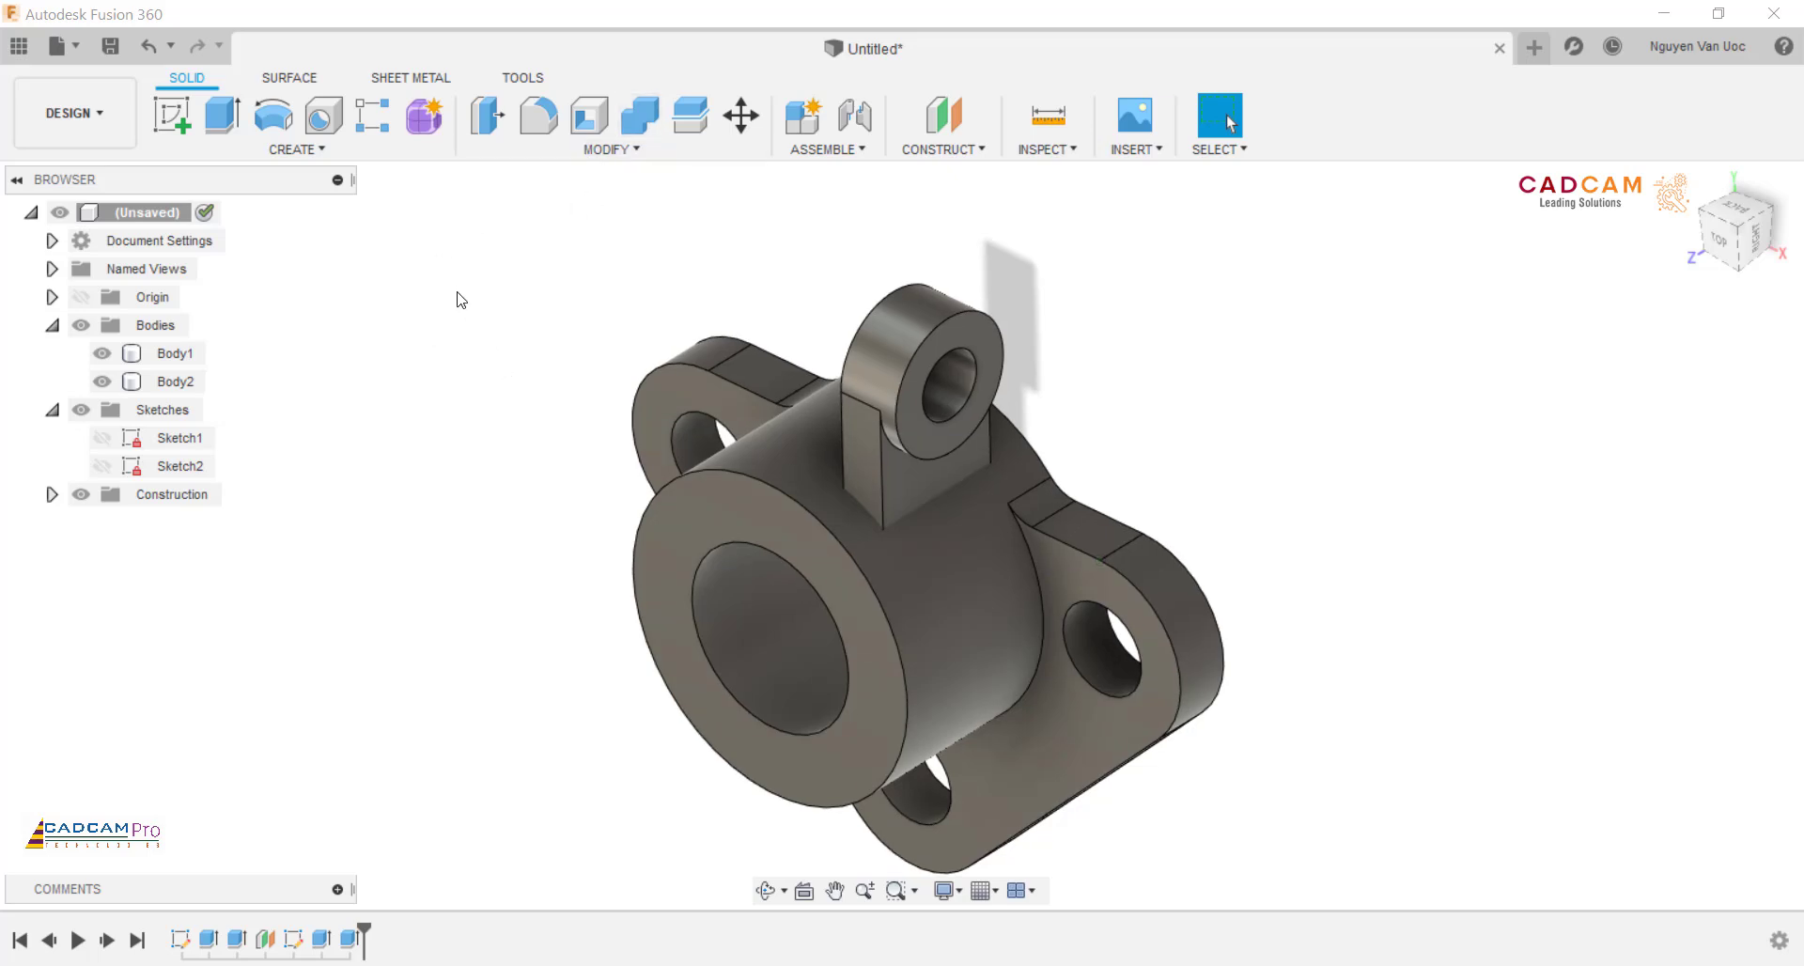
click(603, 150)
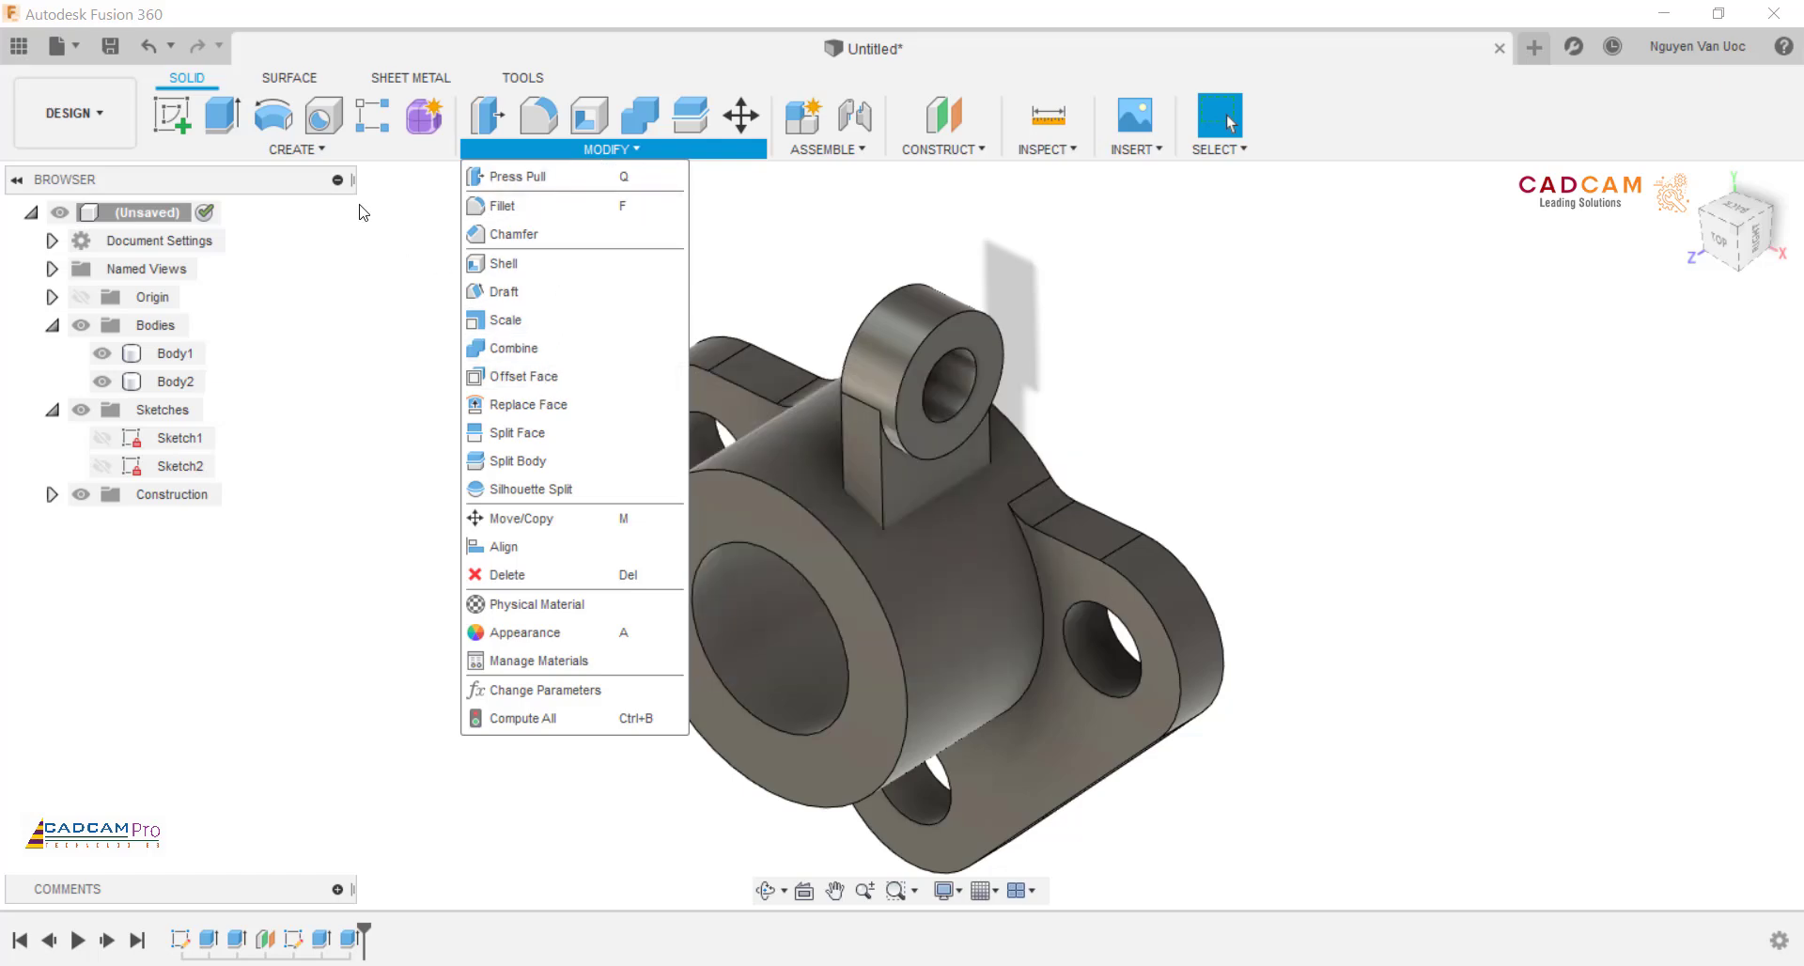
click(299, 158)
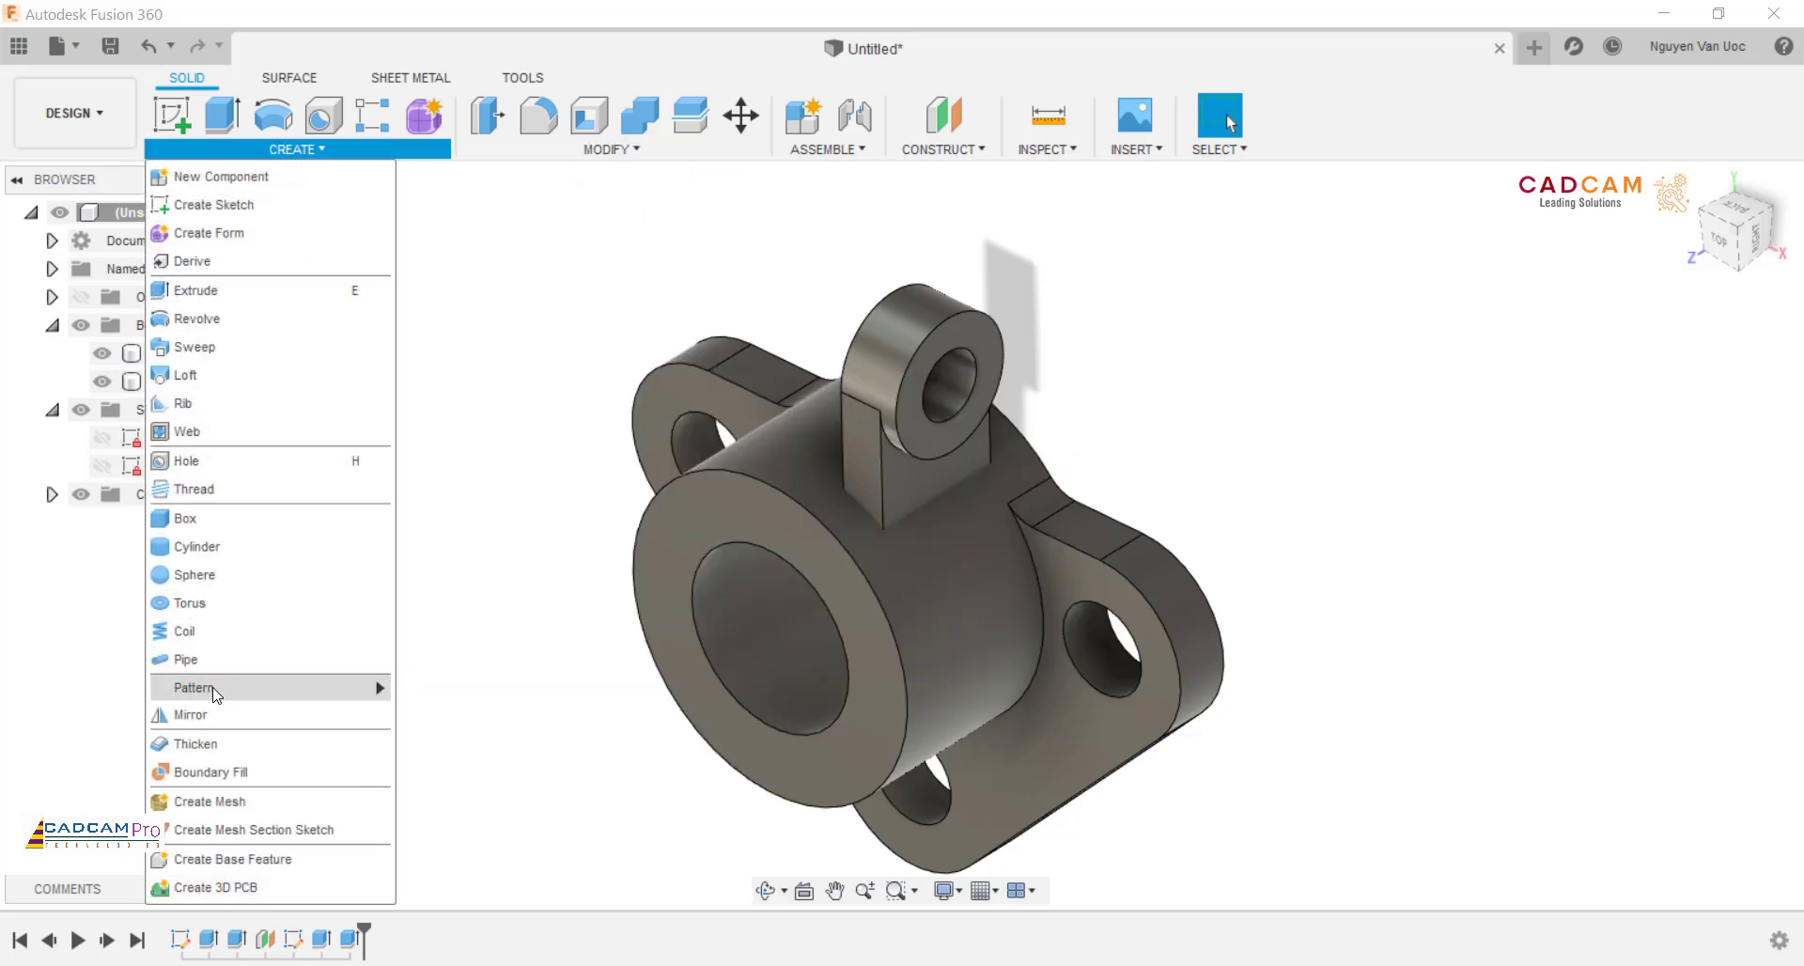
click(212, 715)
click(479, 306)
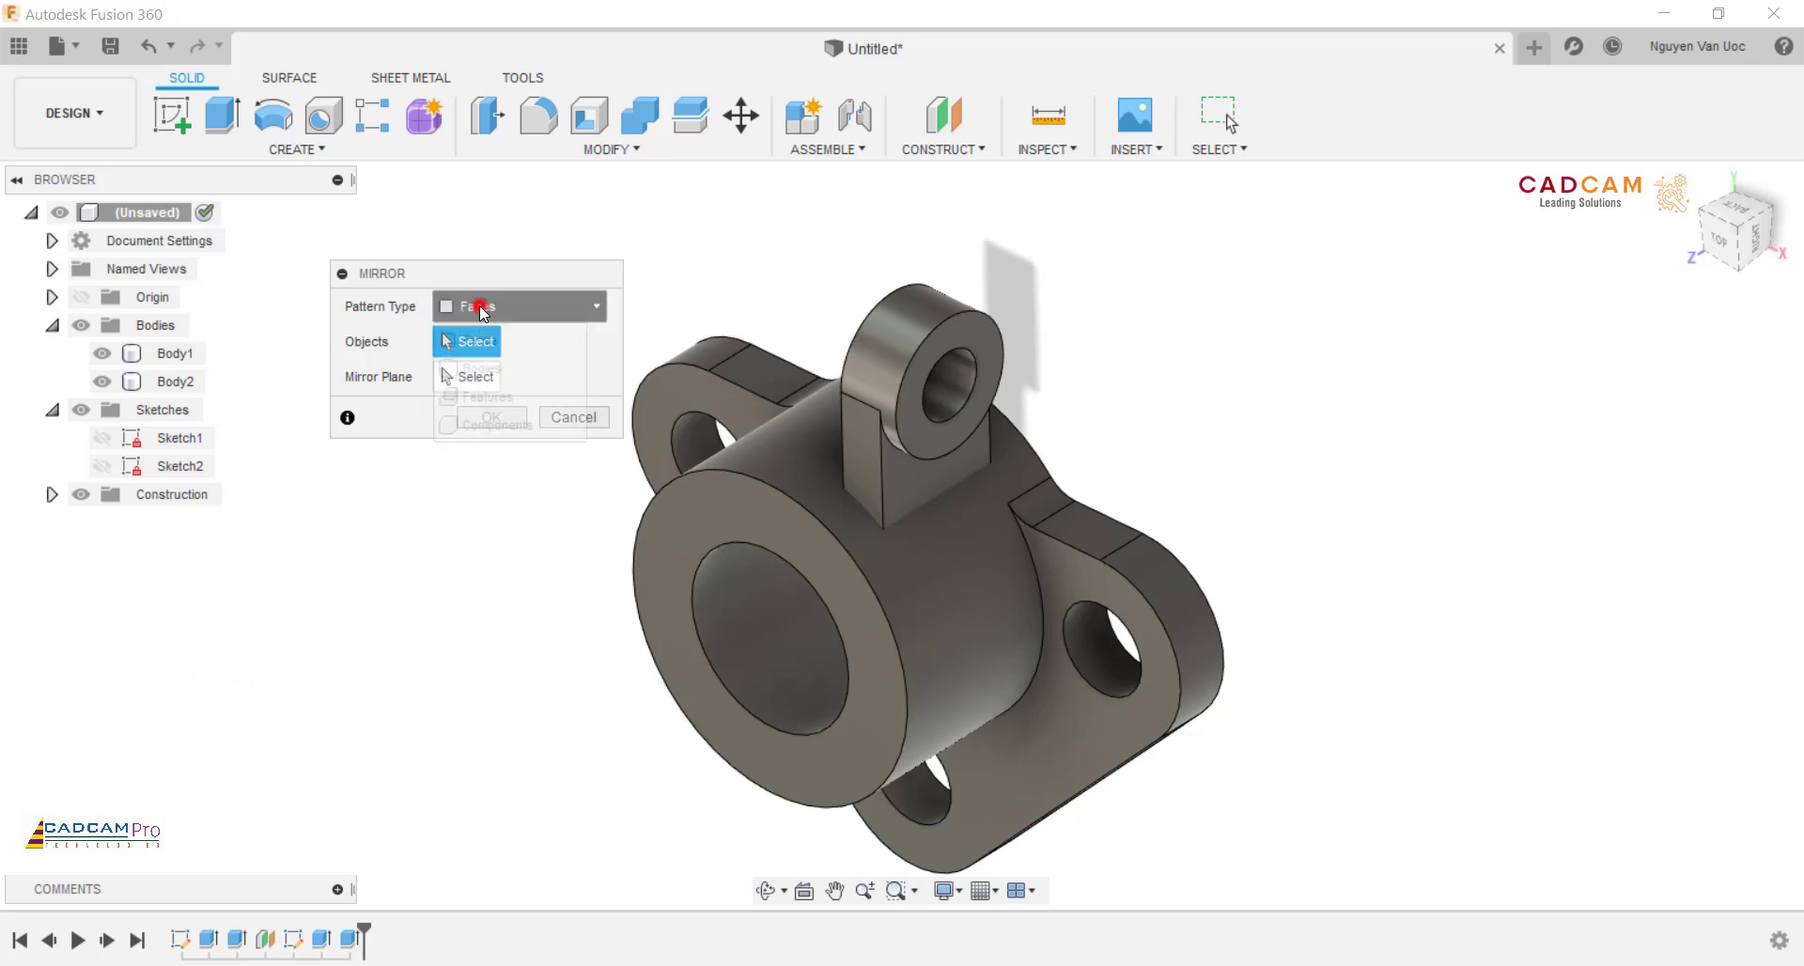
click(480, 392)
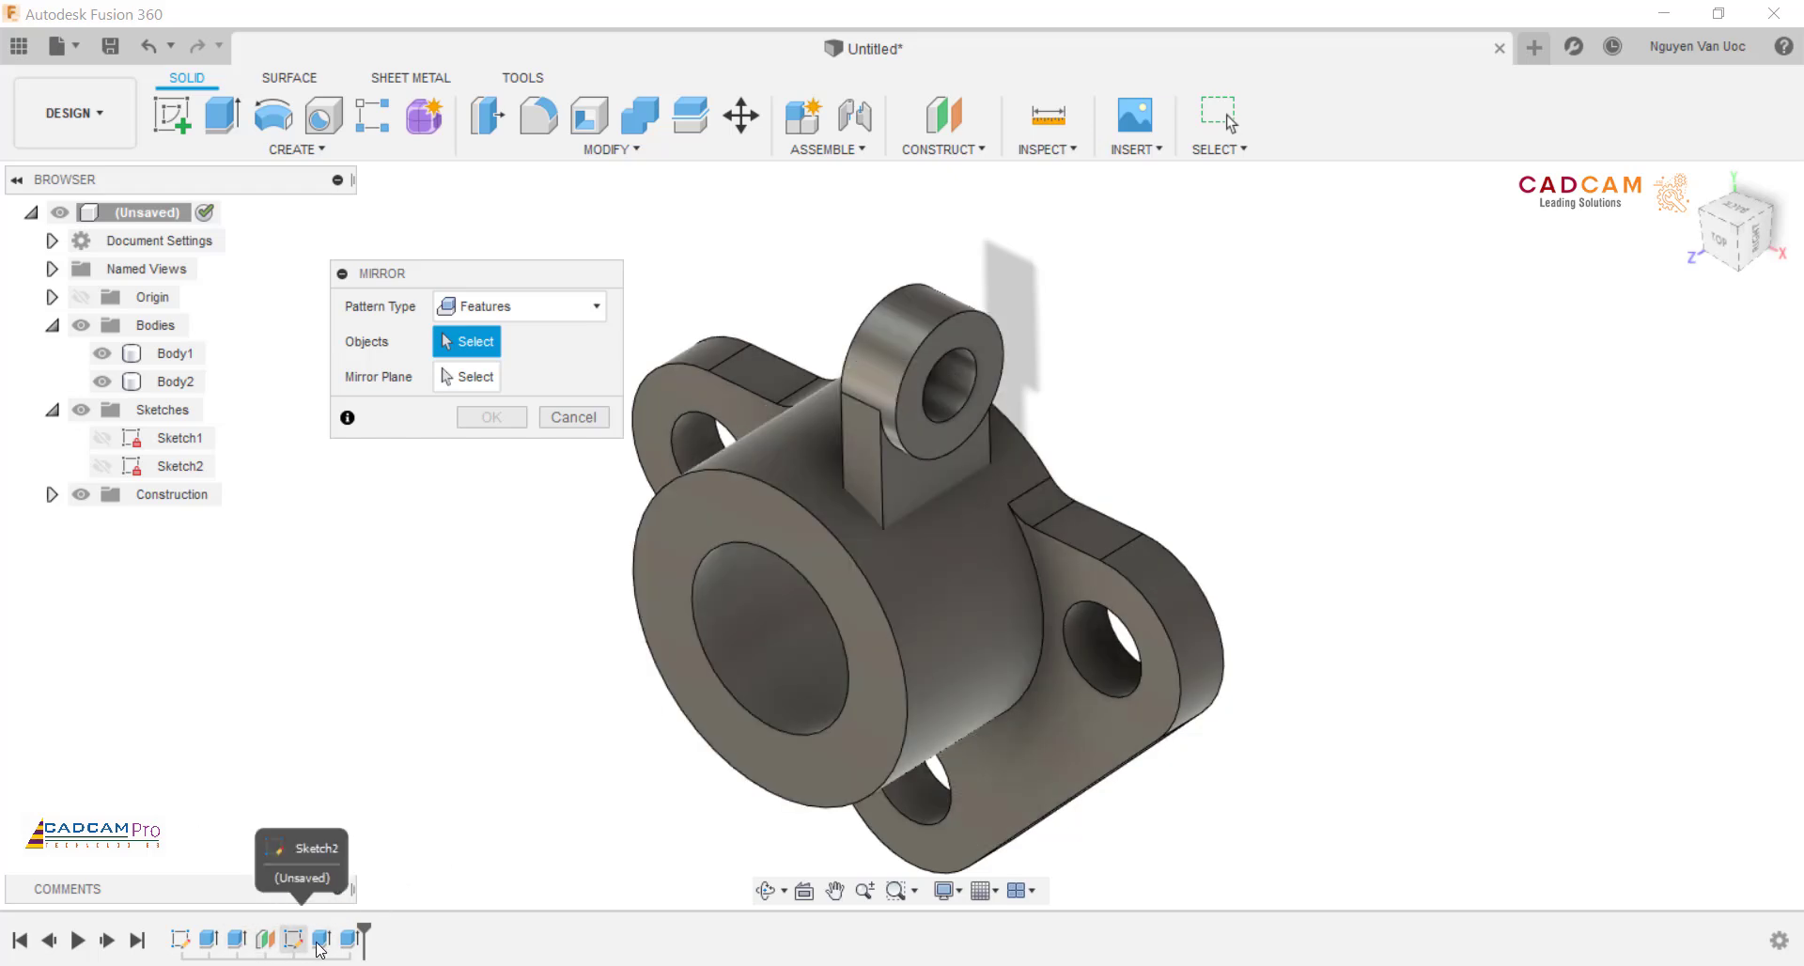
click(323, 940)
click(347, 938)
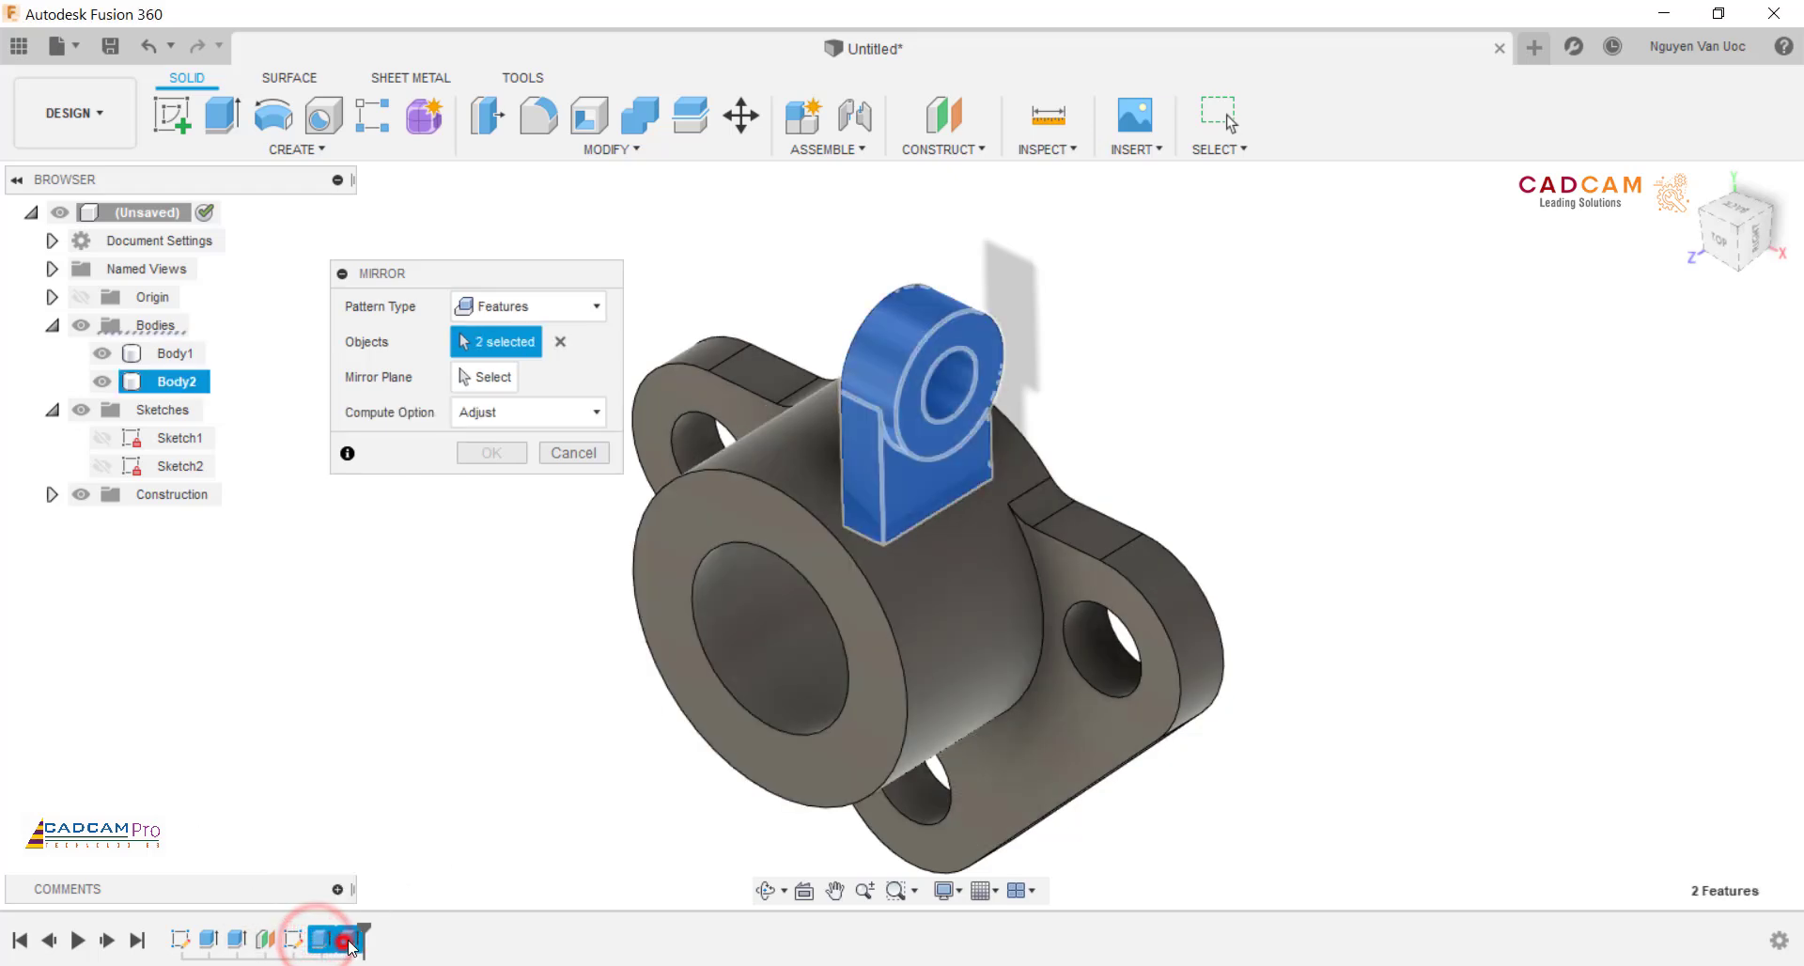
click(484, 376)
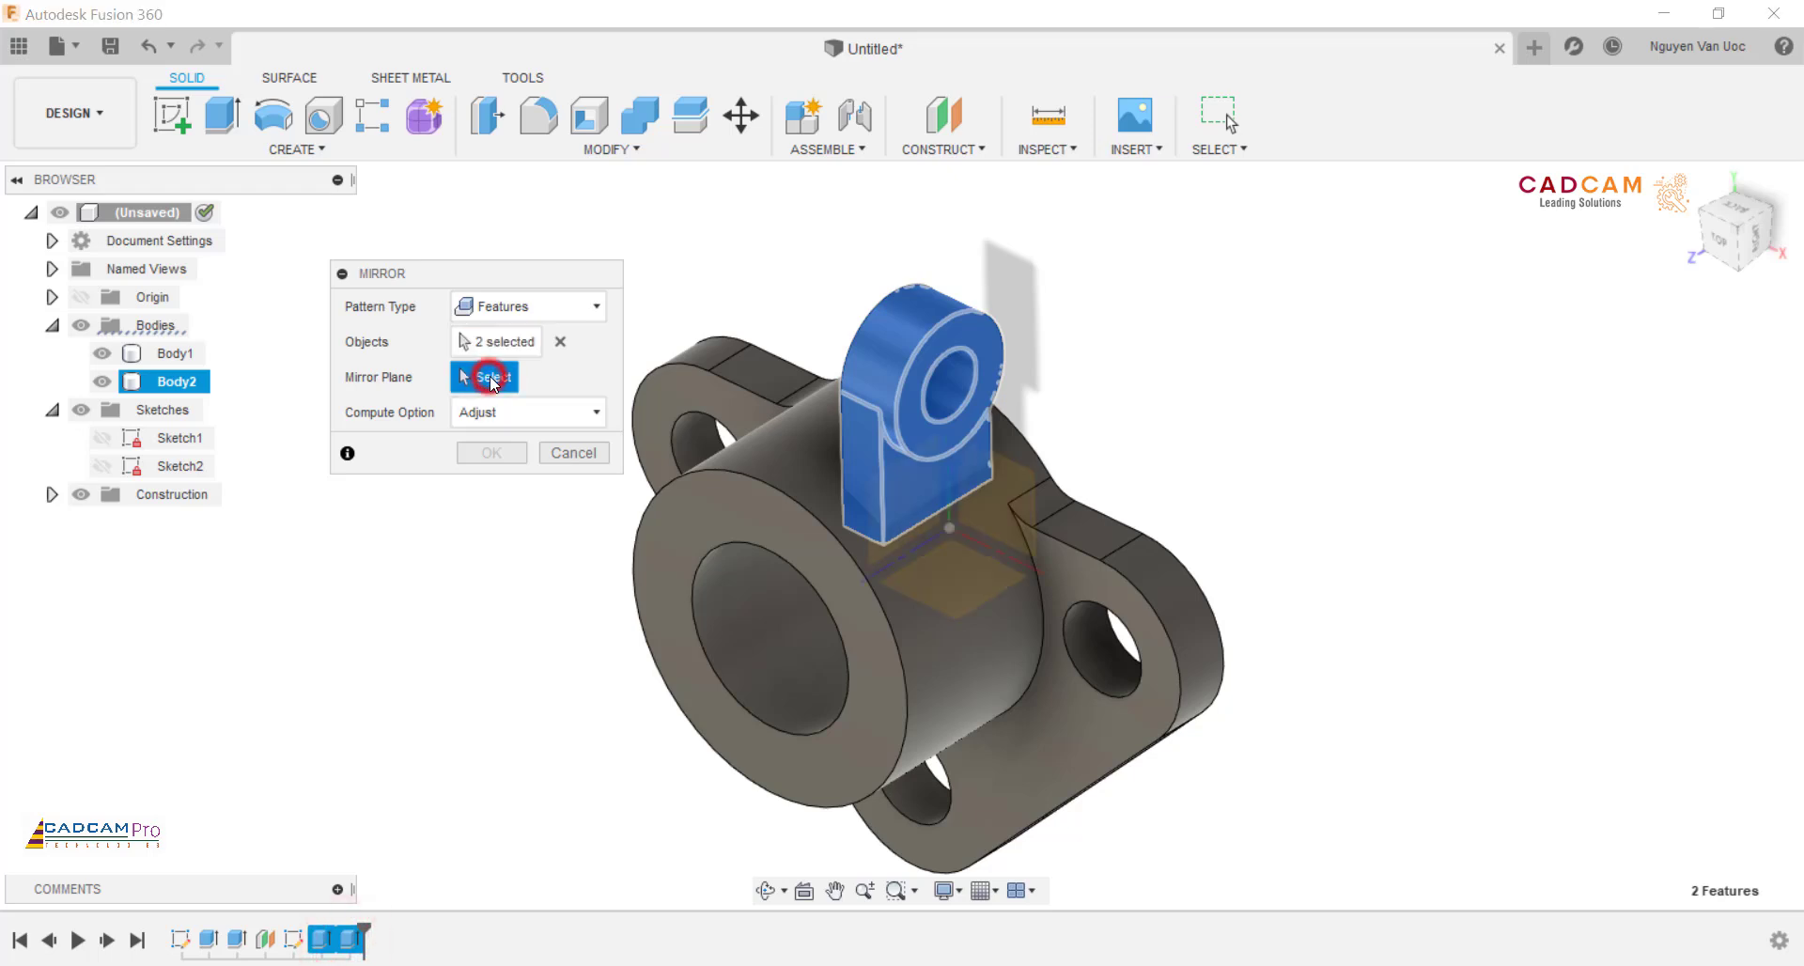
click(879, 547)
click(505, 458)
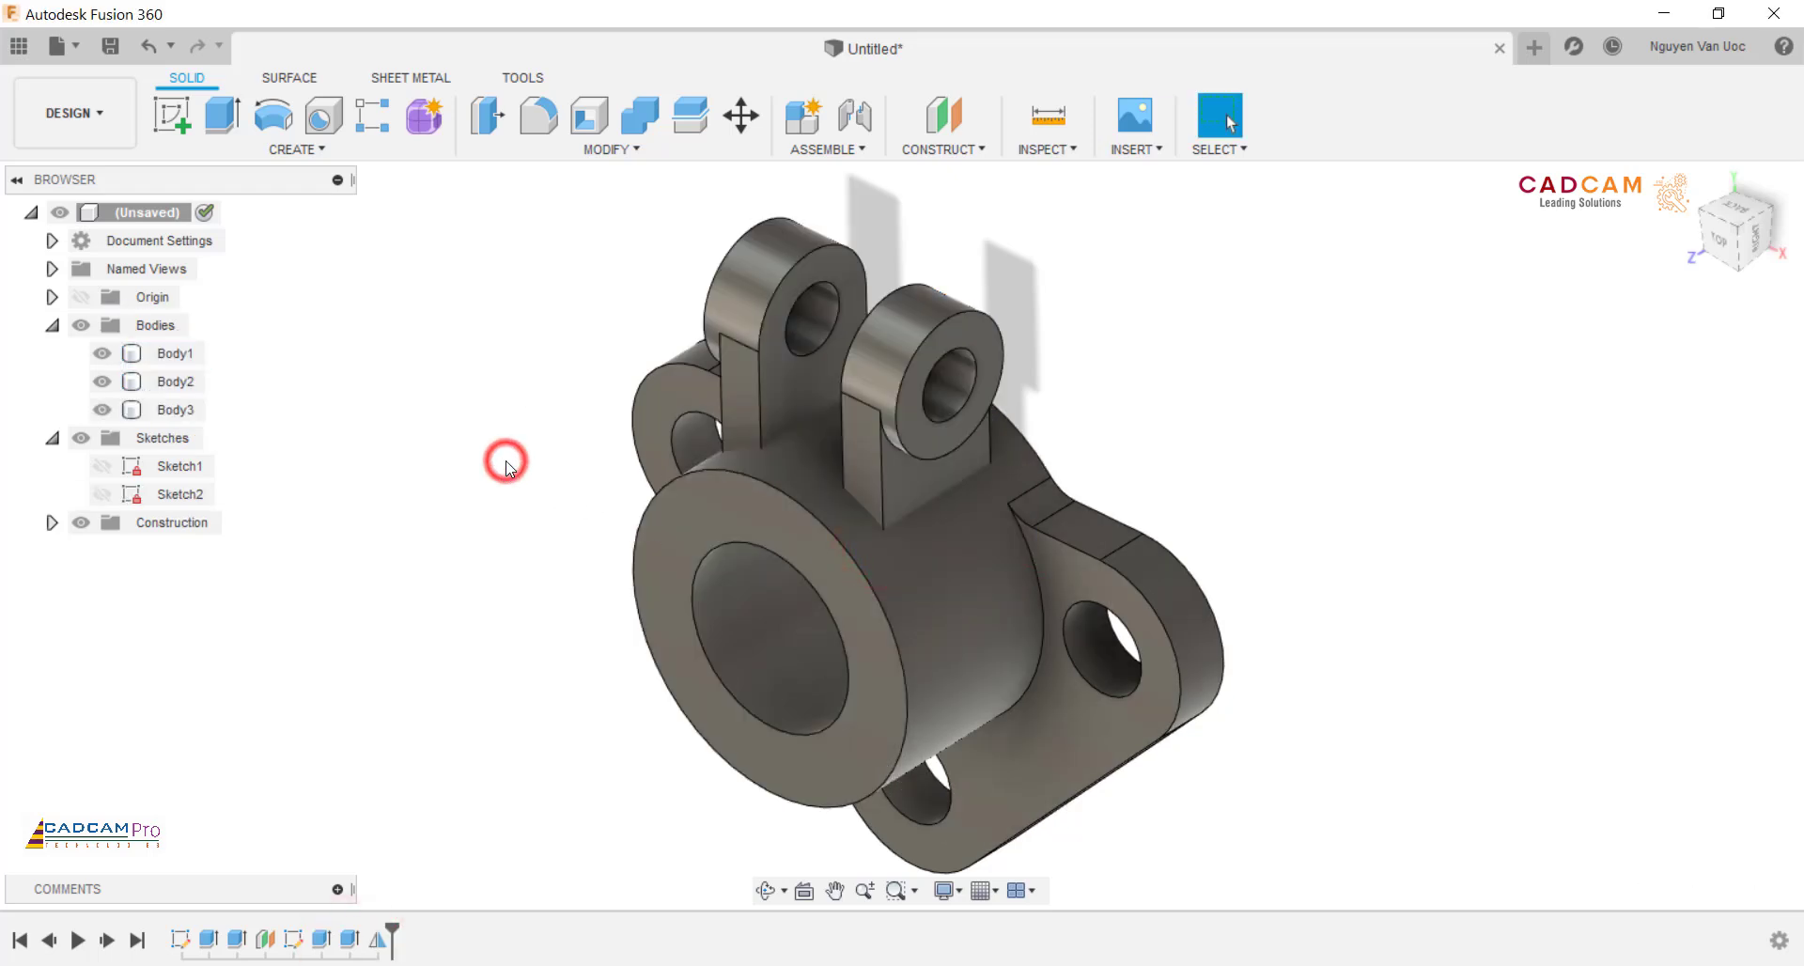
Step: Combine the flanged body with both lug bodies using the Join operation, without keeping the tools
click(651, 128)
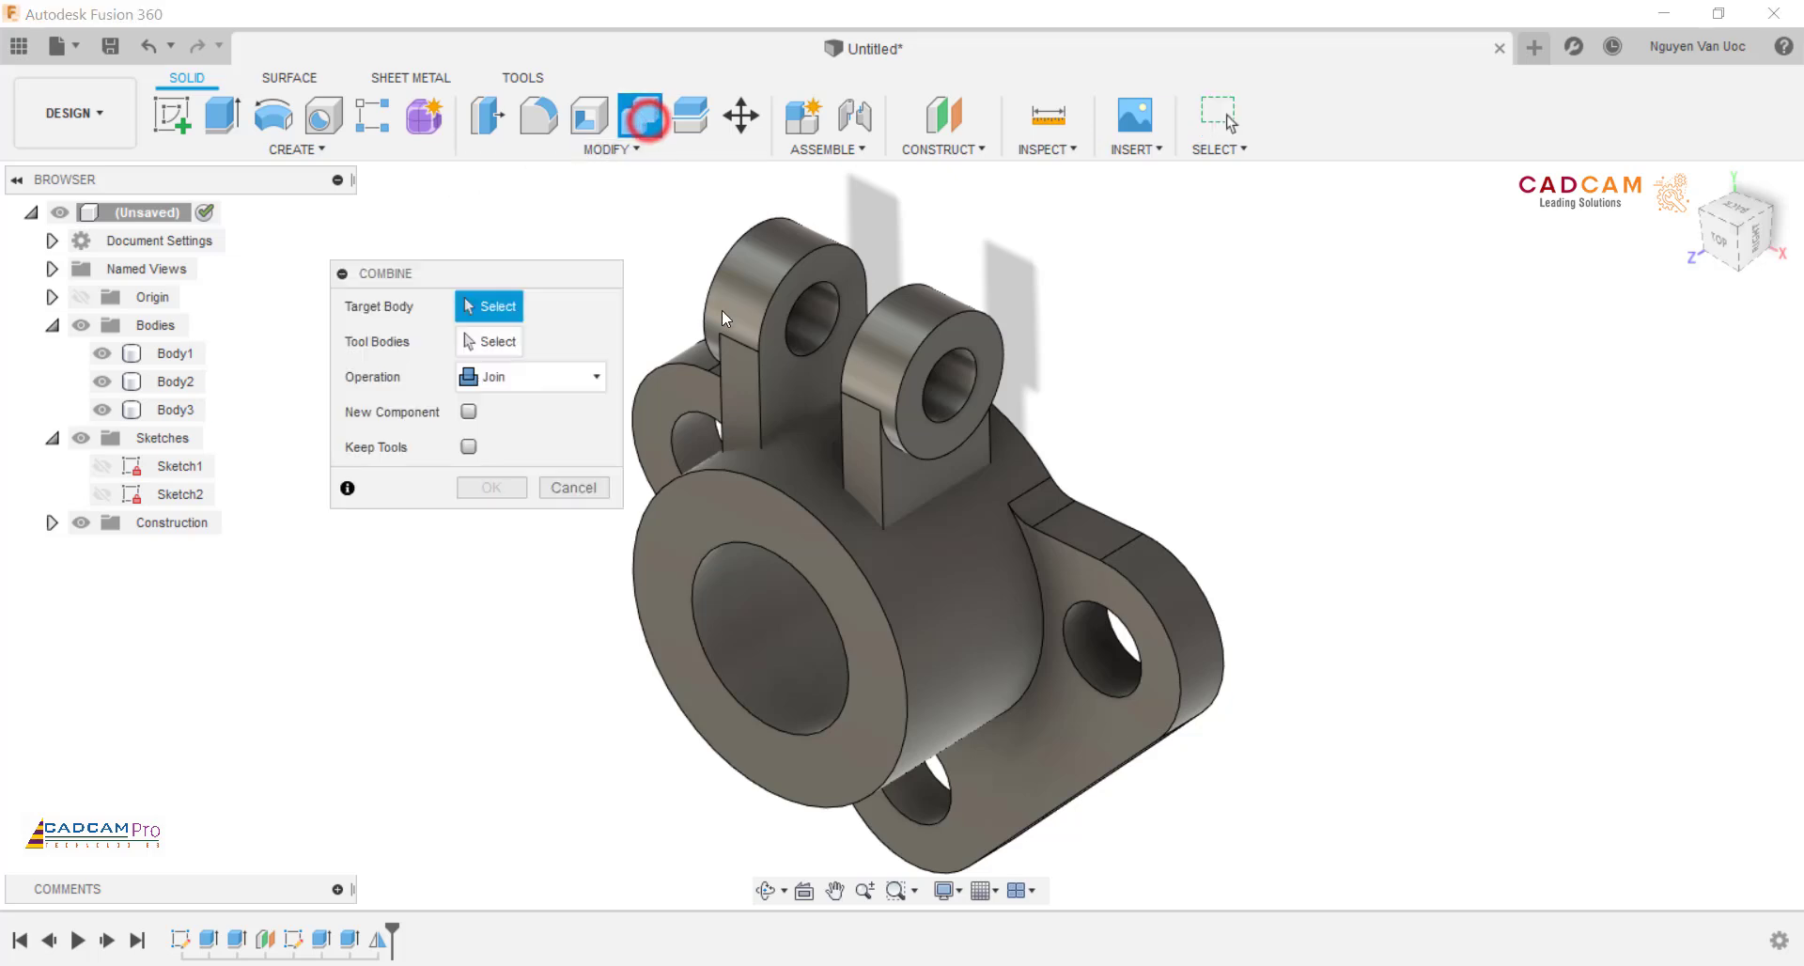
click(750, 458)
click(773, 365)
click(928, 347)
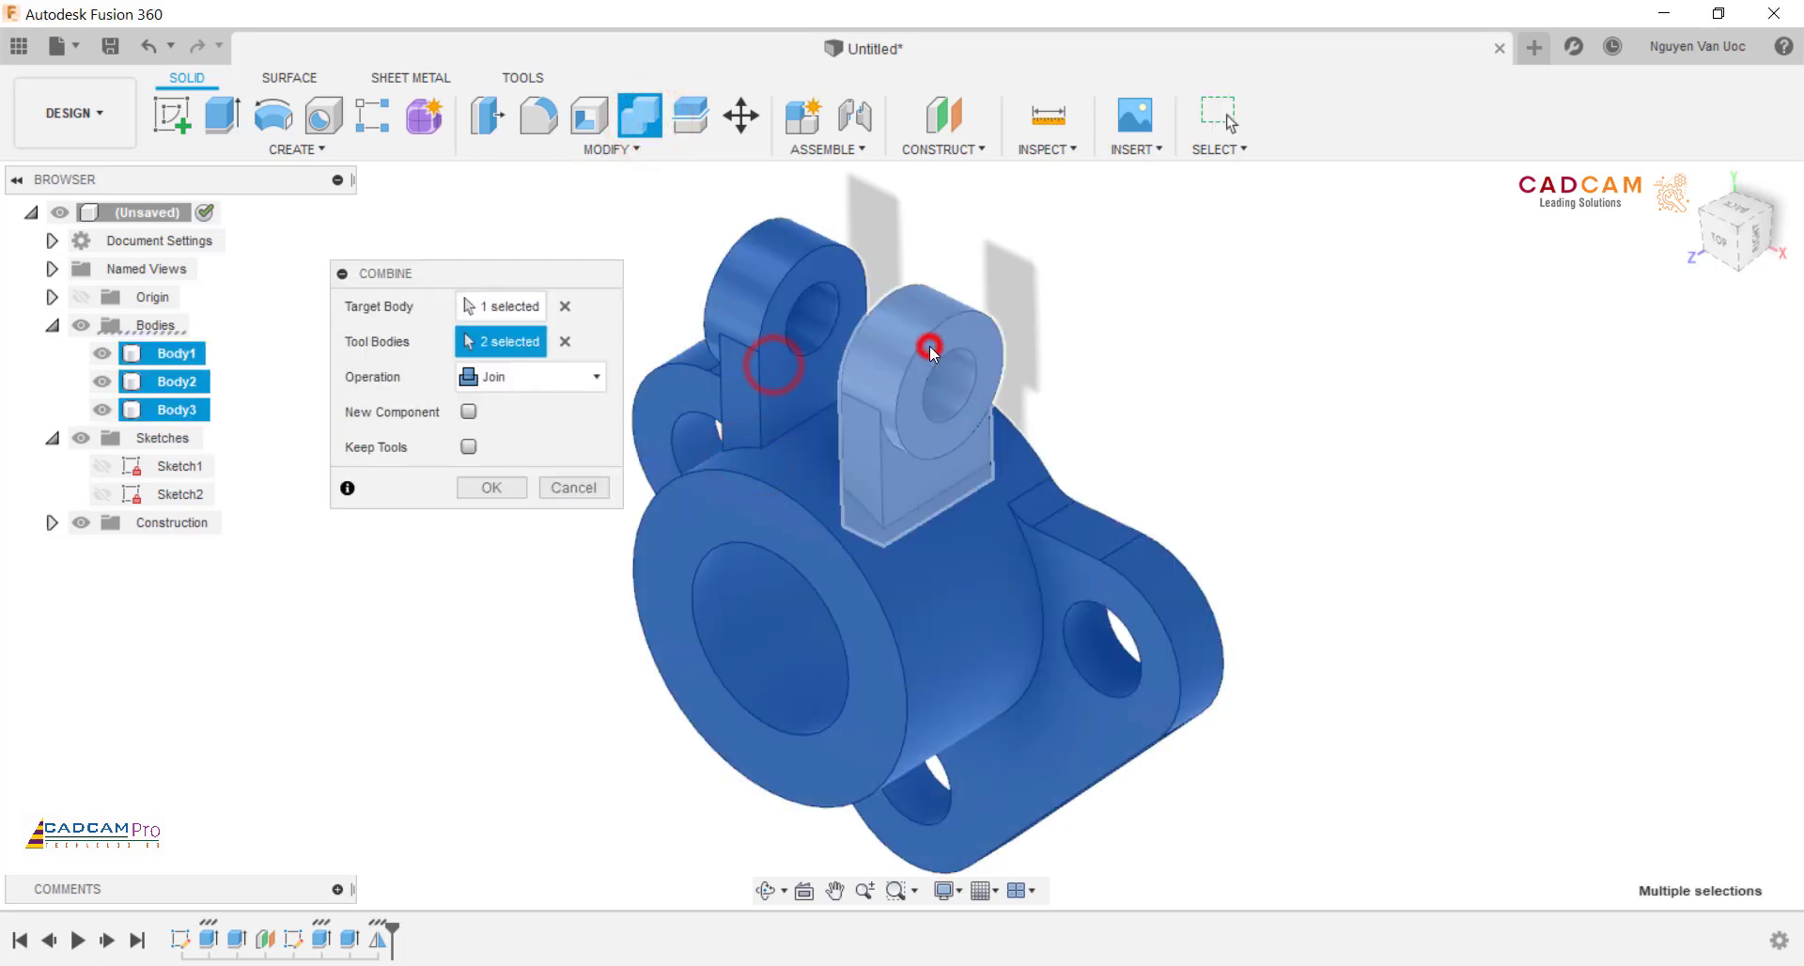
click(491, 486)
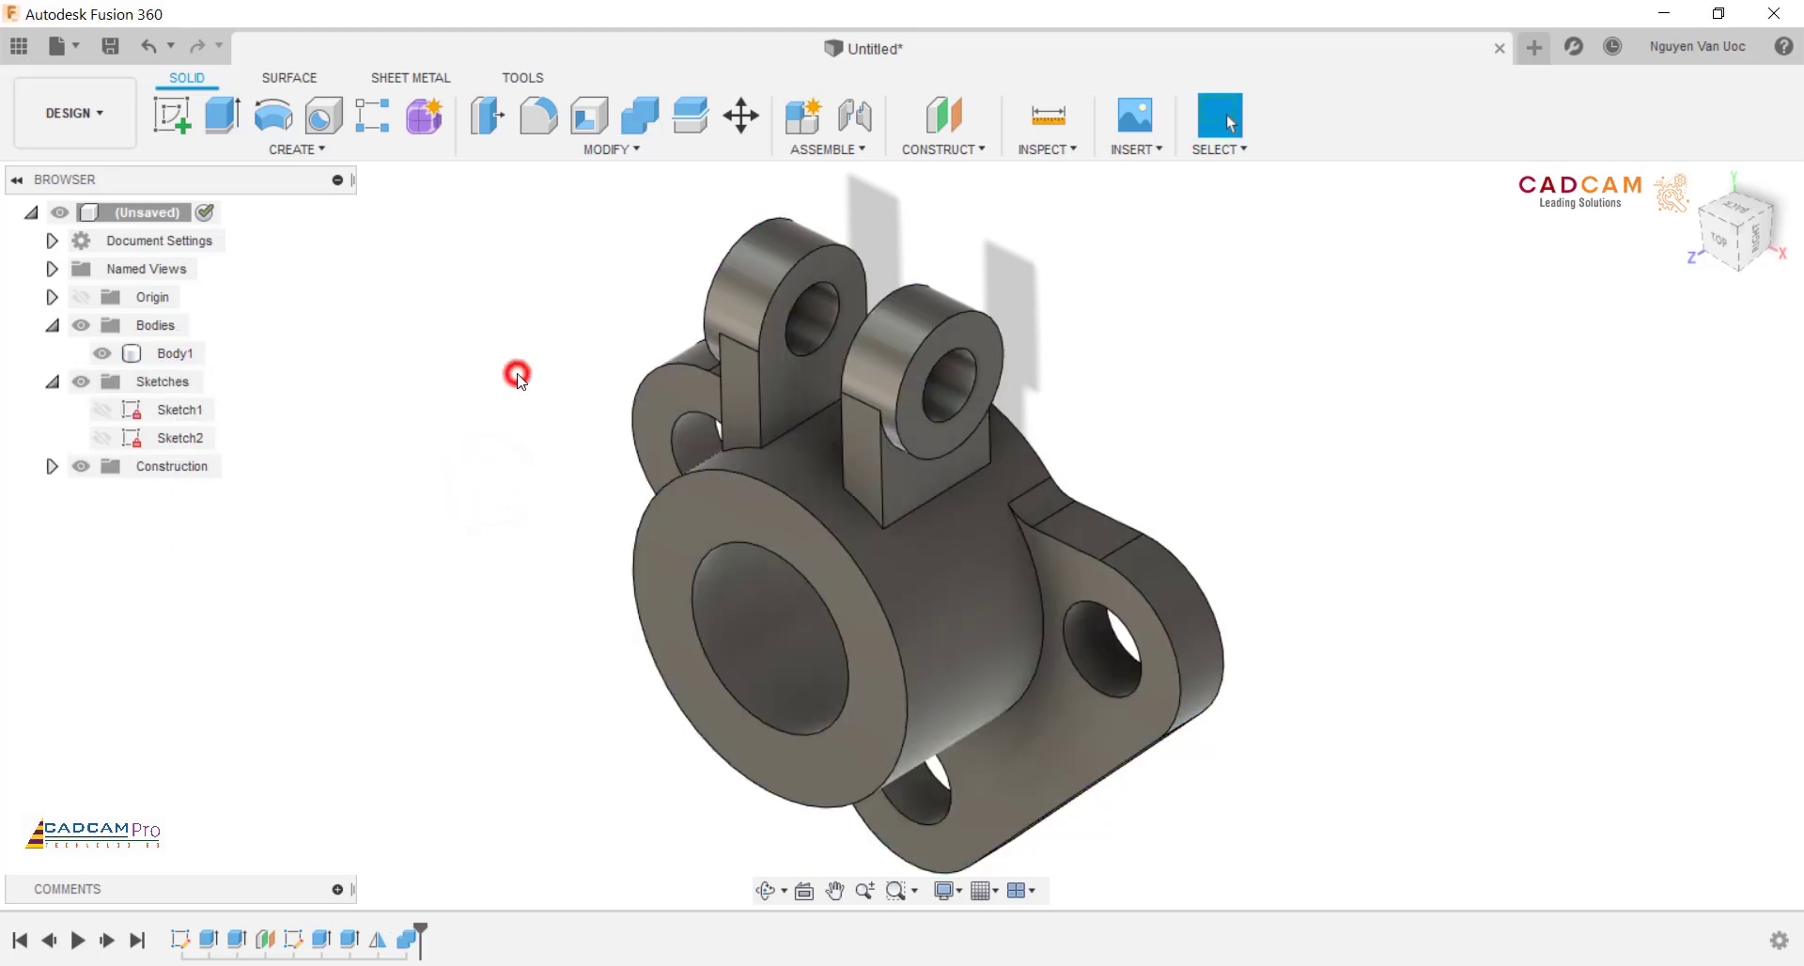
Step: Hide and show the combined body to check that it is one solid, and examine the part from several sides
shift+middle_drag(517, 374, 382, 389)
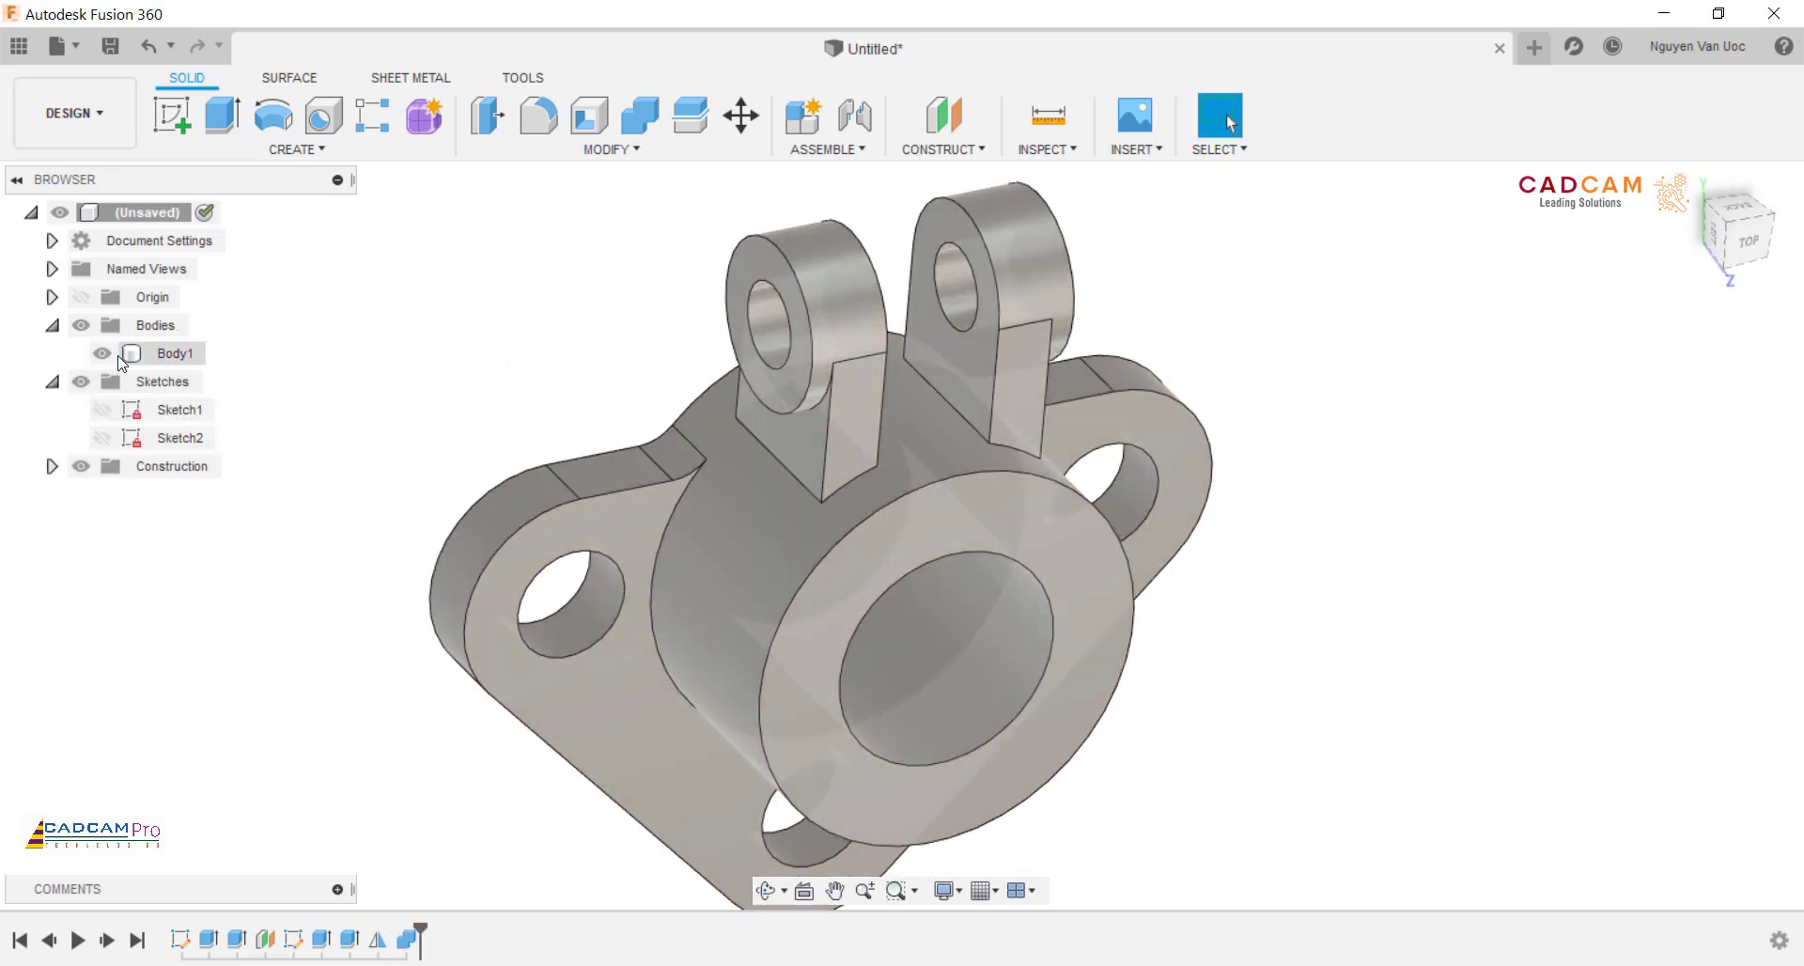
click(105, 355)
click(105, 355)
scroll(752, 469, down, 3)
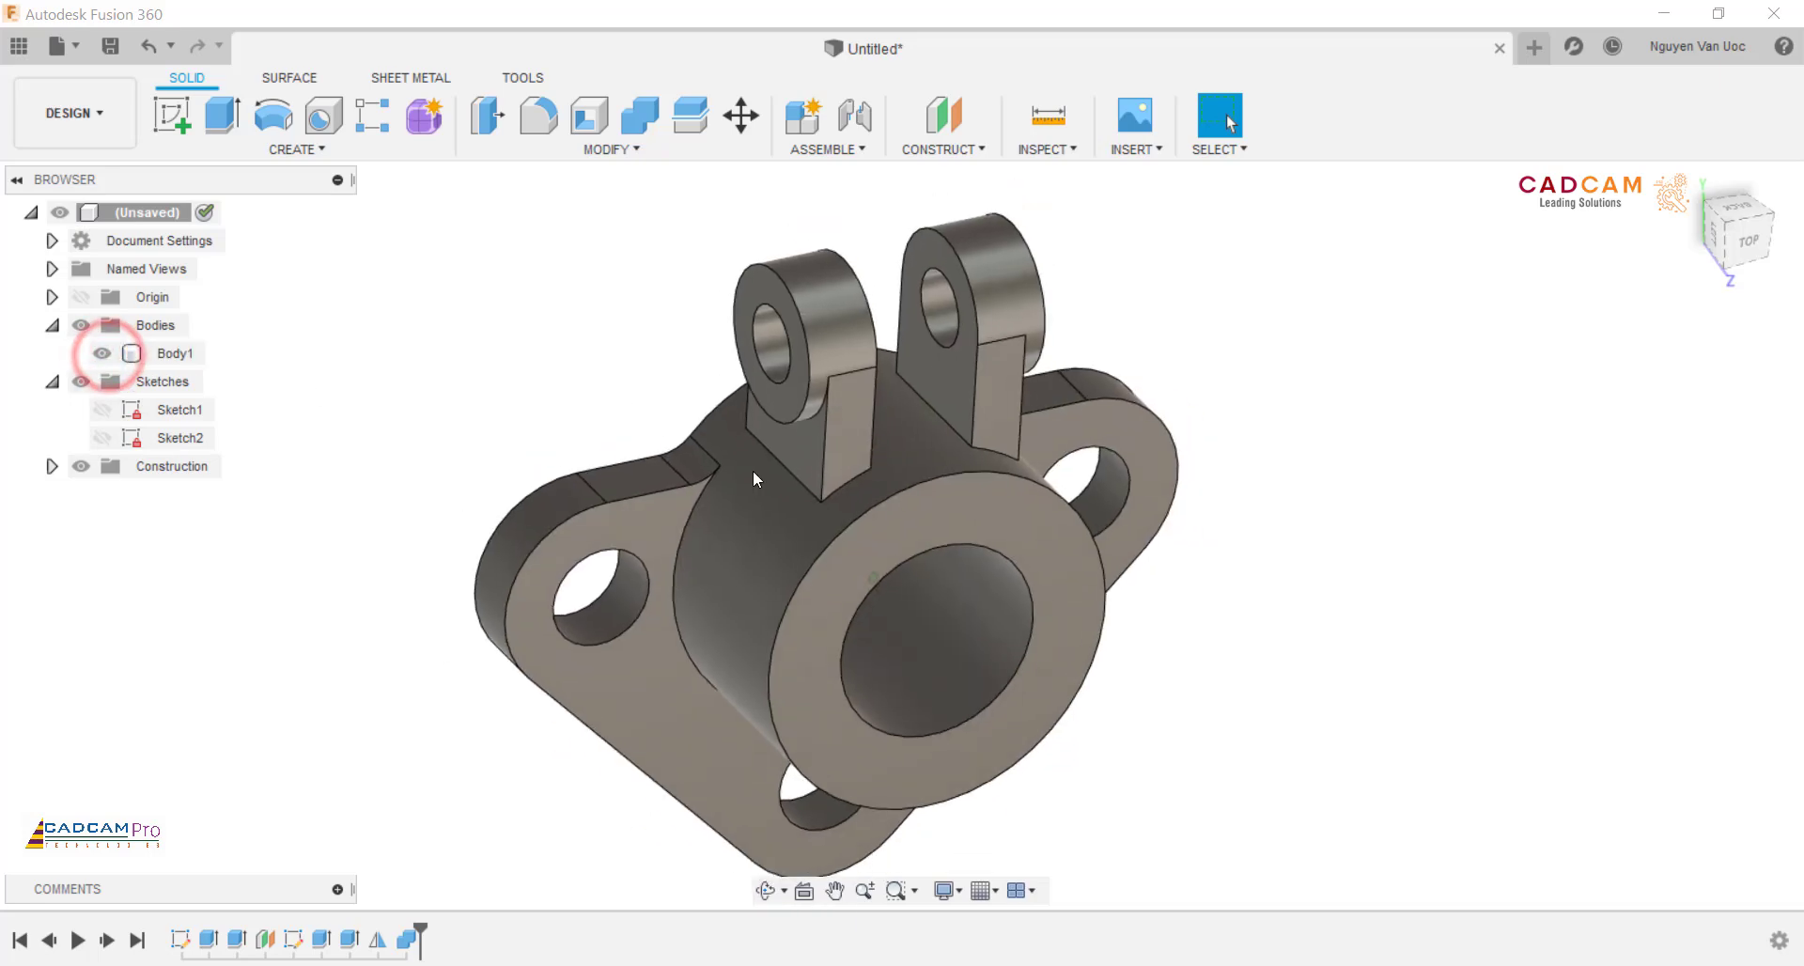
shift+middle_drag(1238, 671, 1243, 678)
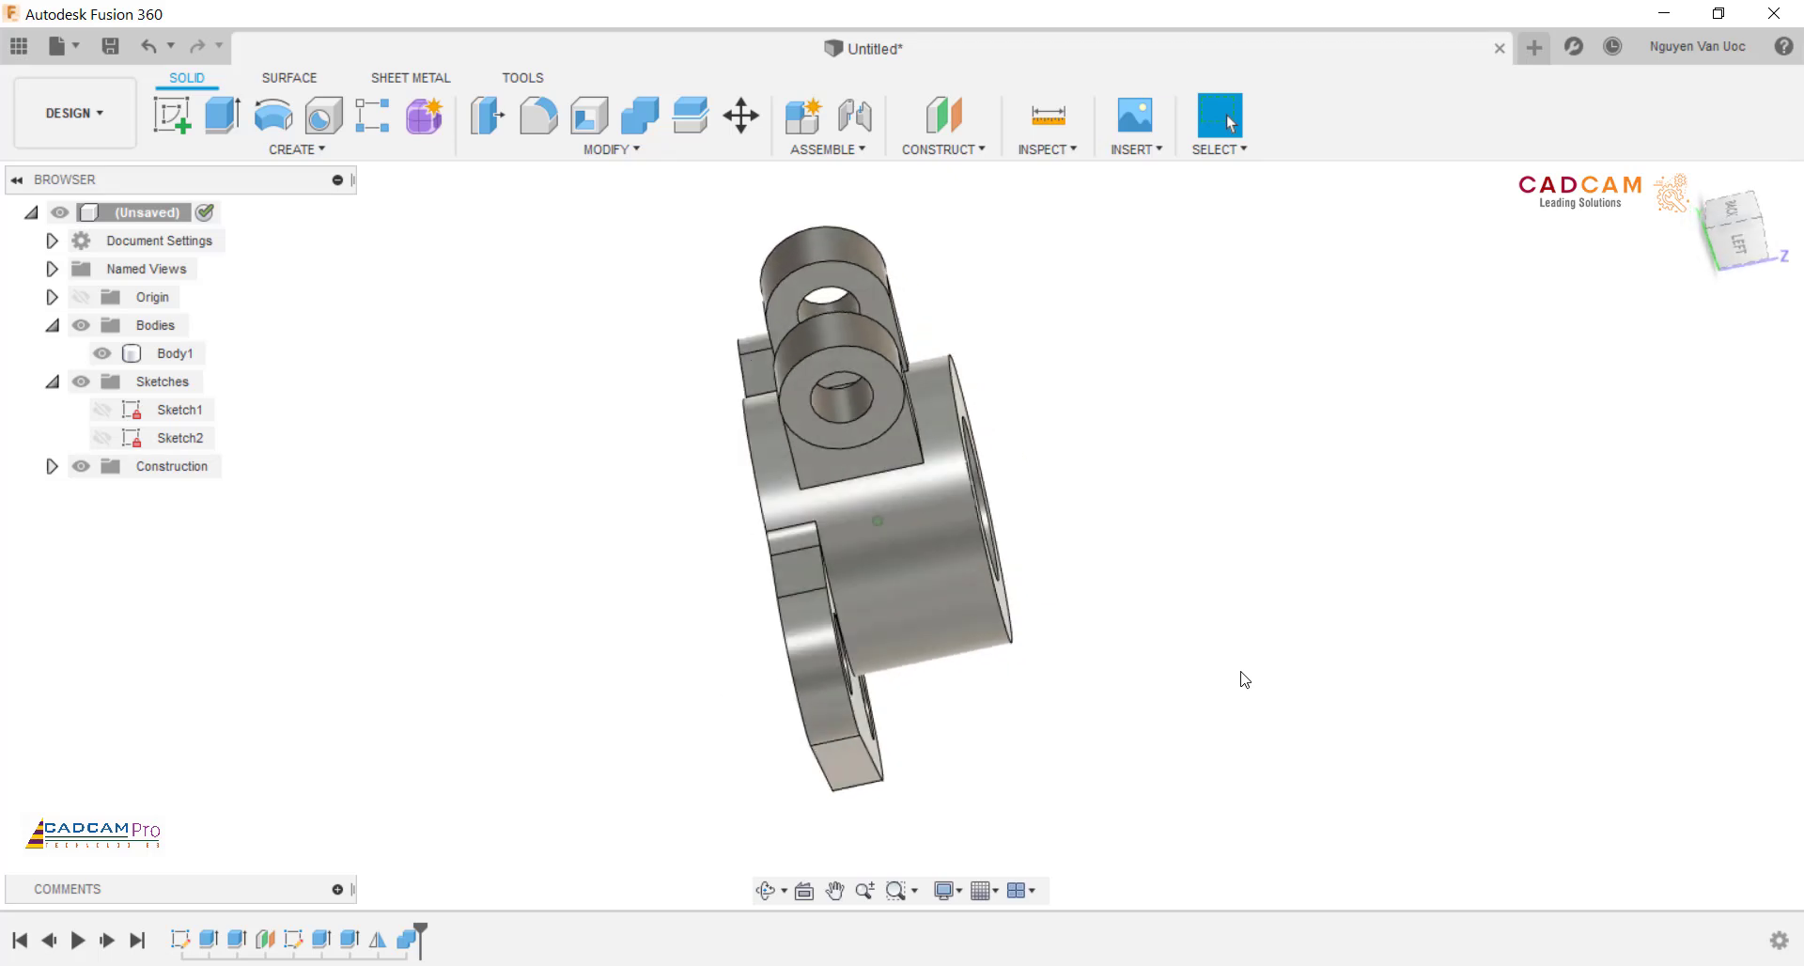